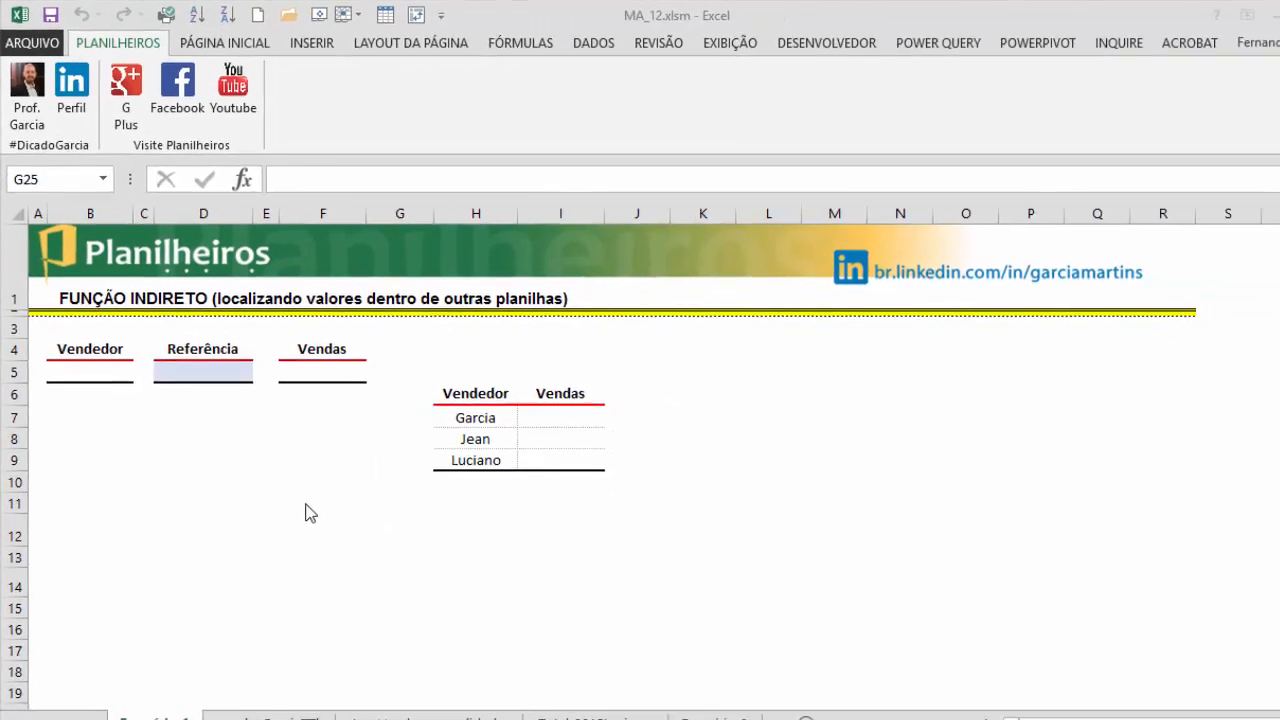
# Step: Examine the seller and sales columns of the summary table in H6:I9 on the Exercício_1 sheet
pyautogui.click(309, 414)
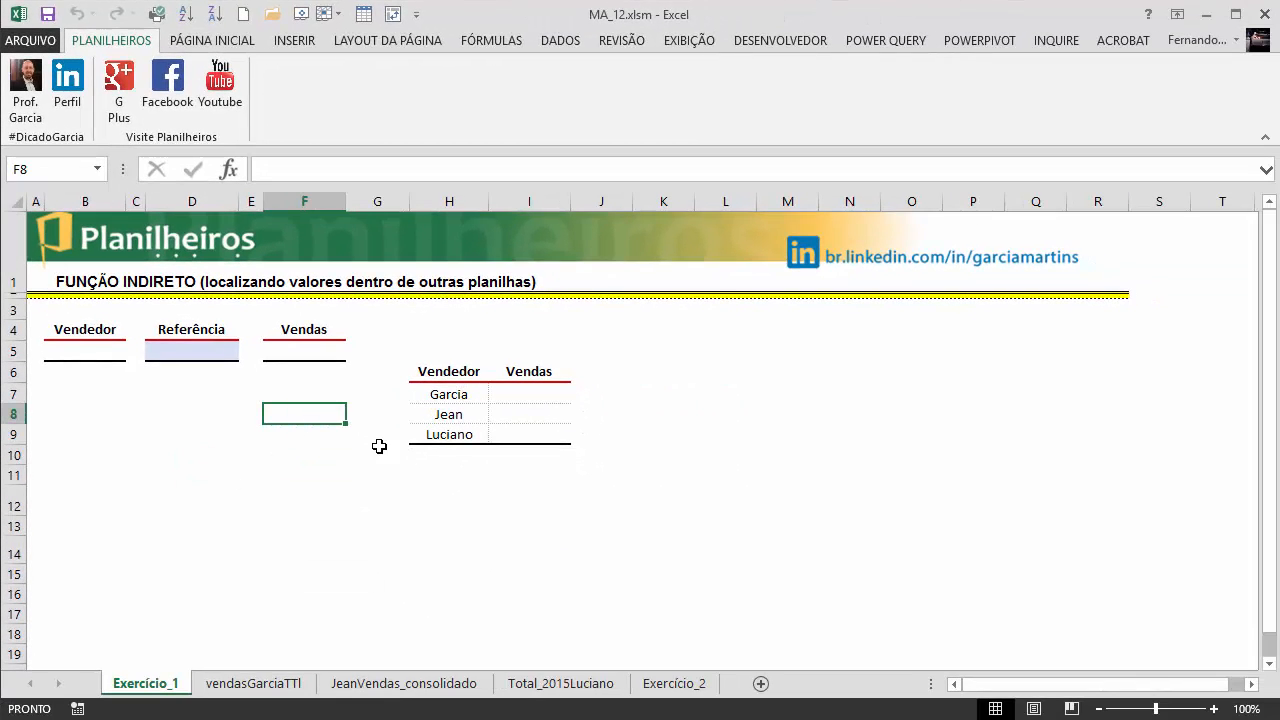
pyautogui.moveTo(440, 394); pyautogui.dragTo(434, 434)
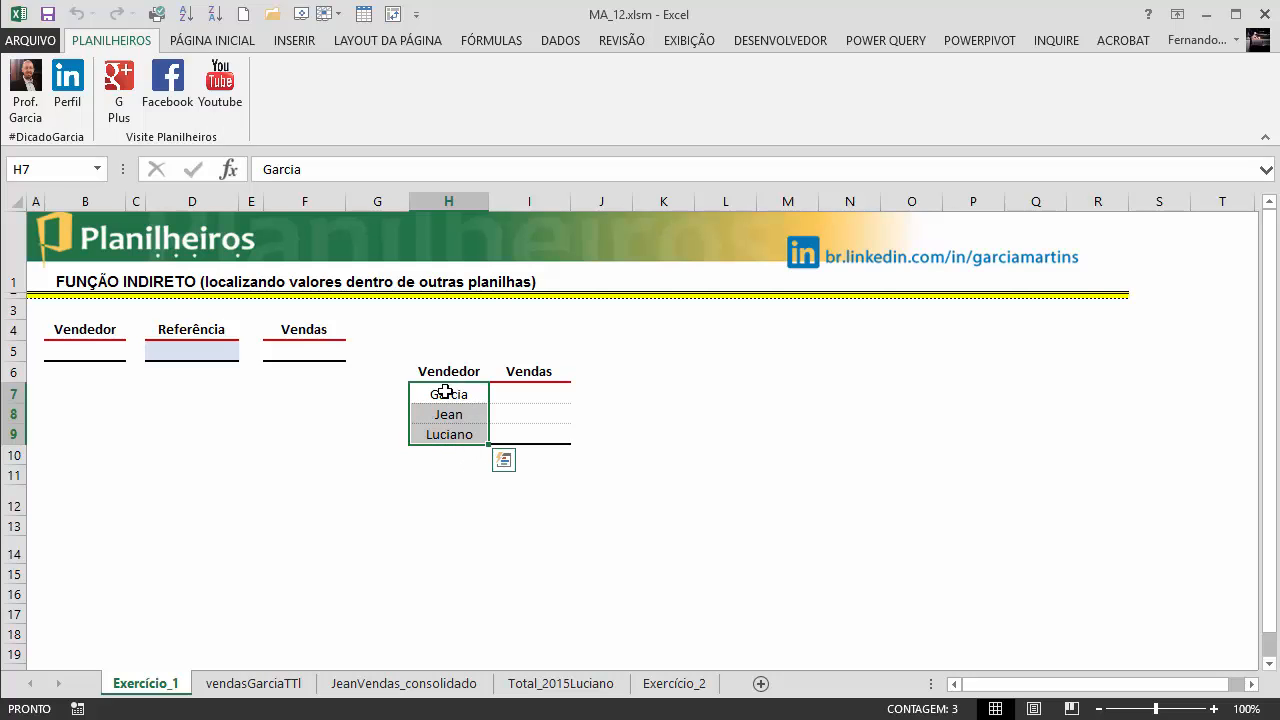
pyautogui.click(443, 414)
pyautogui.click(448, 436)
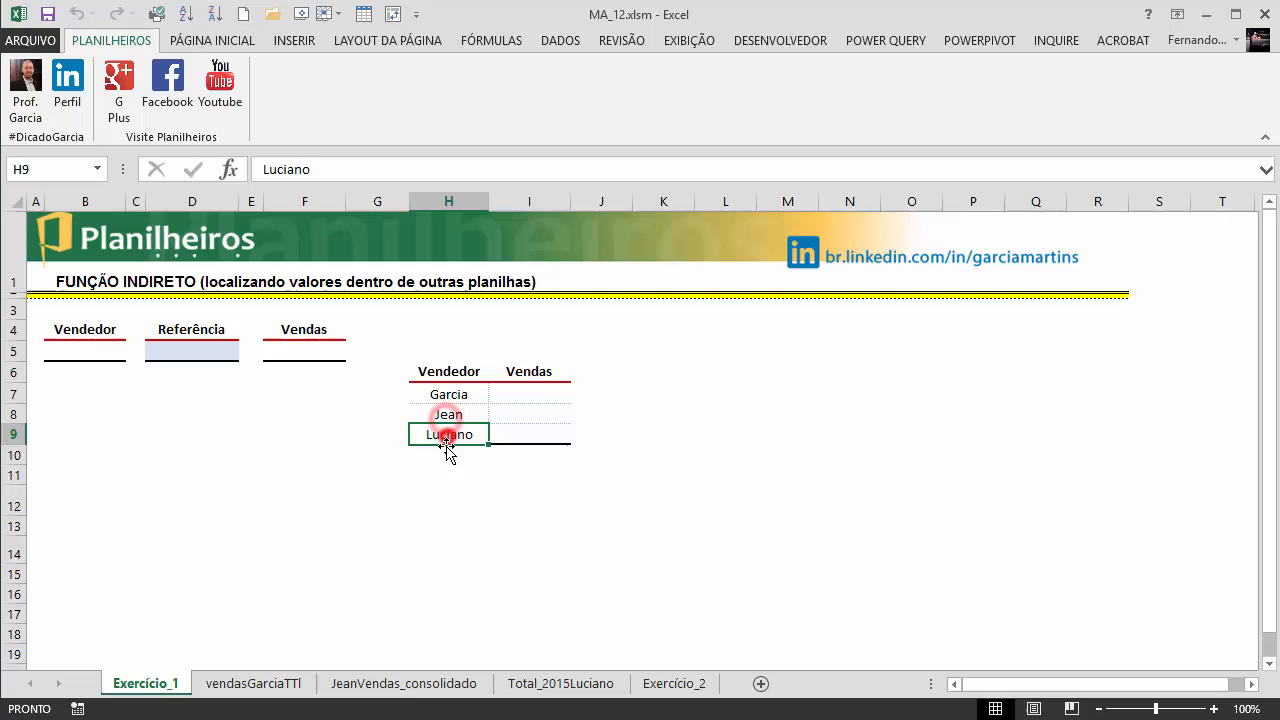
pyautogui.click(538, 398)
pyautogui.click(520, 409)
pyautogui.click(530, 435)
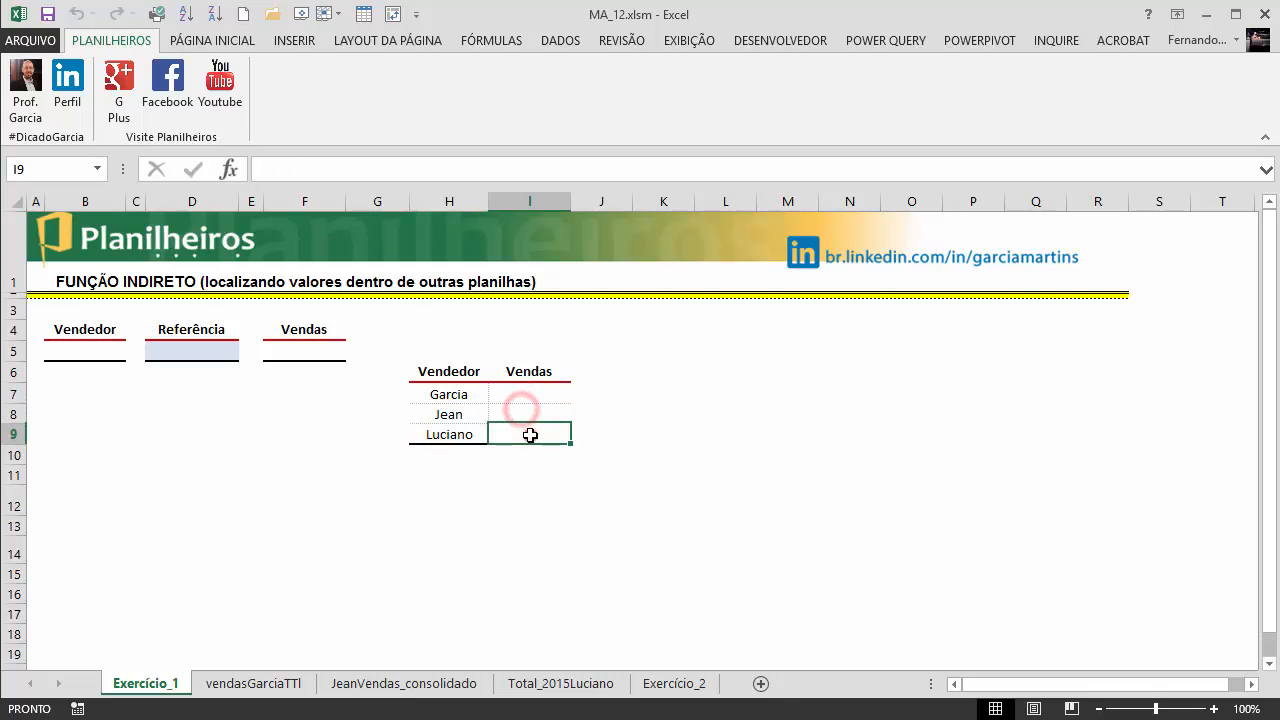
pyautogui.click(528, 413)
pyautogui.click(523, 392)
pyautogui.click(523, 372)
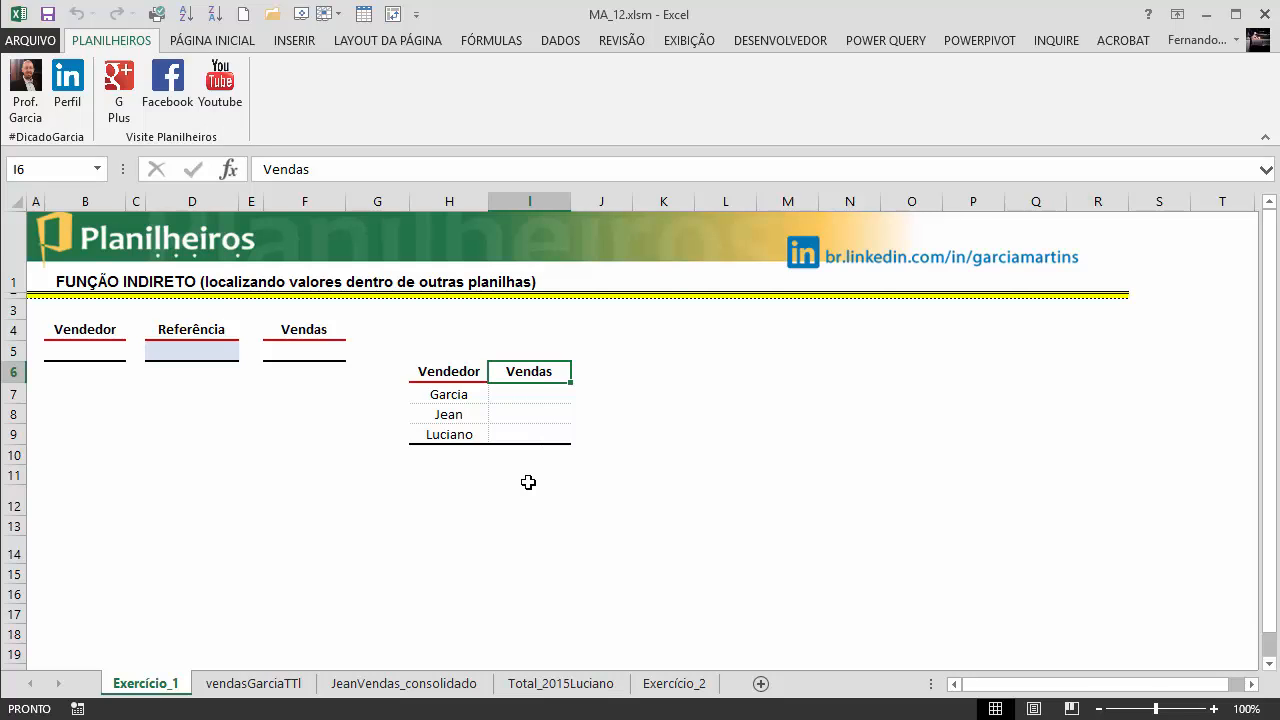
pyautogui.click(508, 419)
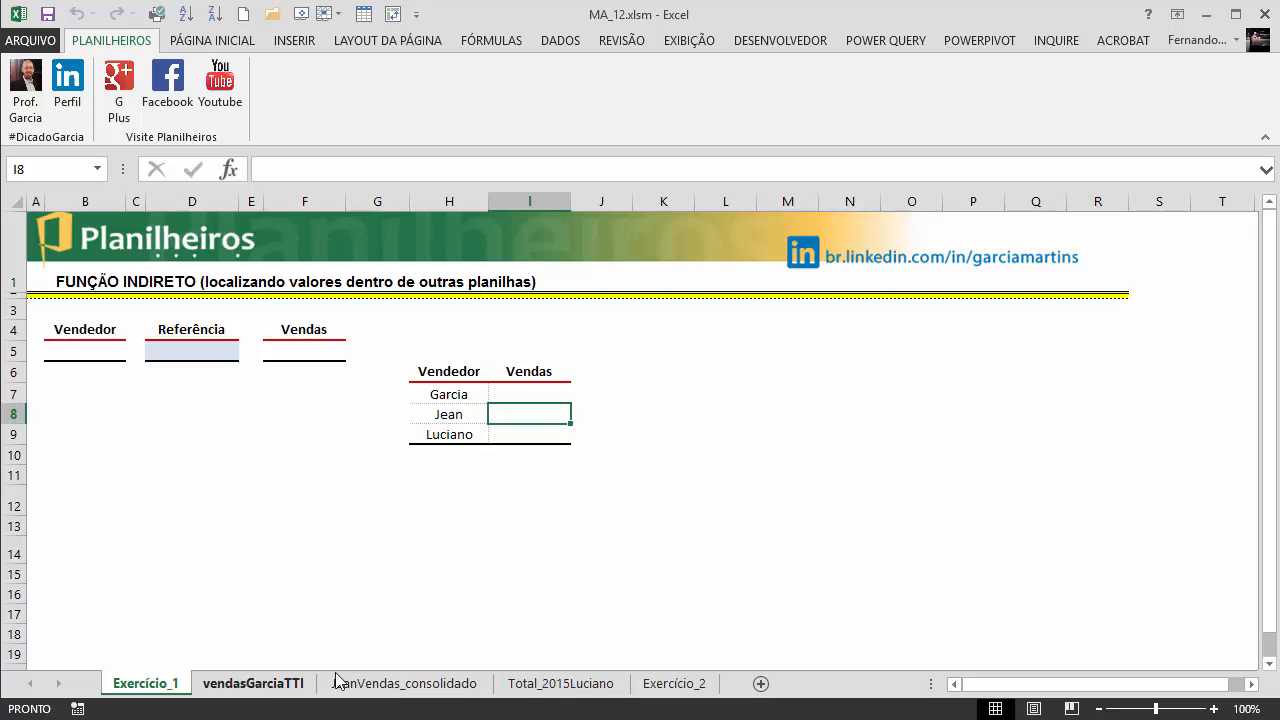
# Step: Review the monthly sales and the C15 total formula on each of the three seller sheets, and return to Exercício_1
pyautogui.click(222, 684)
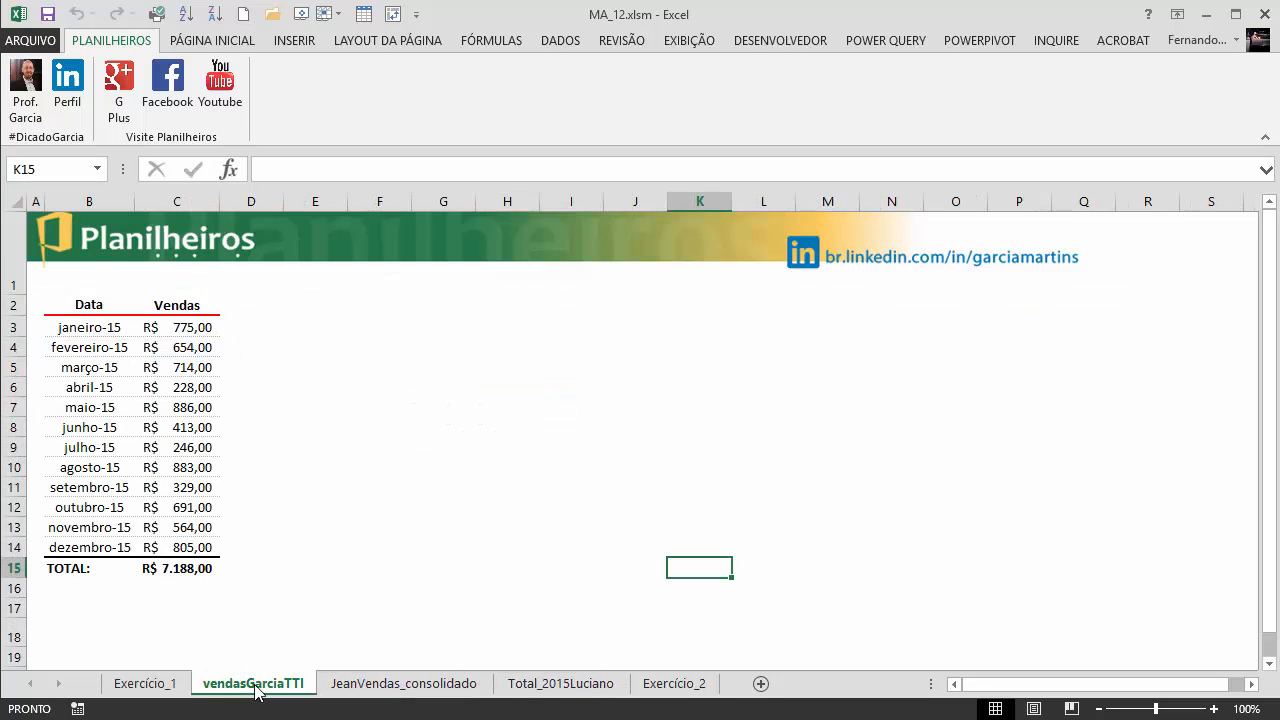
pyautogui.click(403, 688)
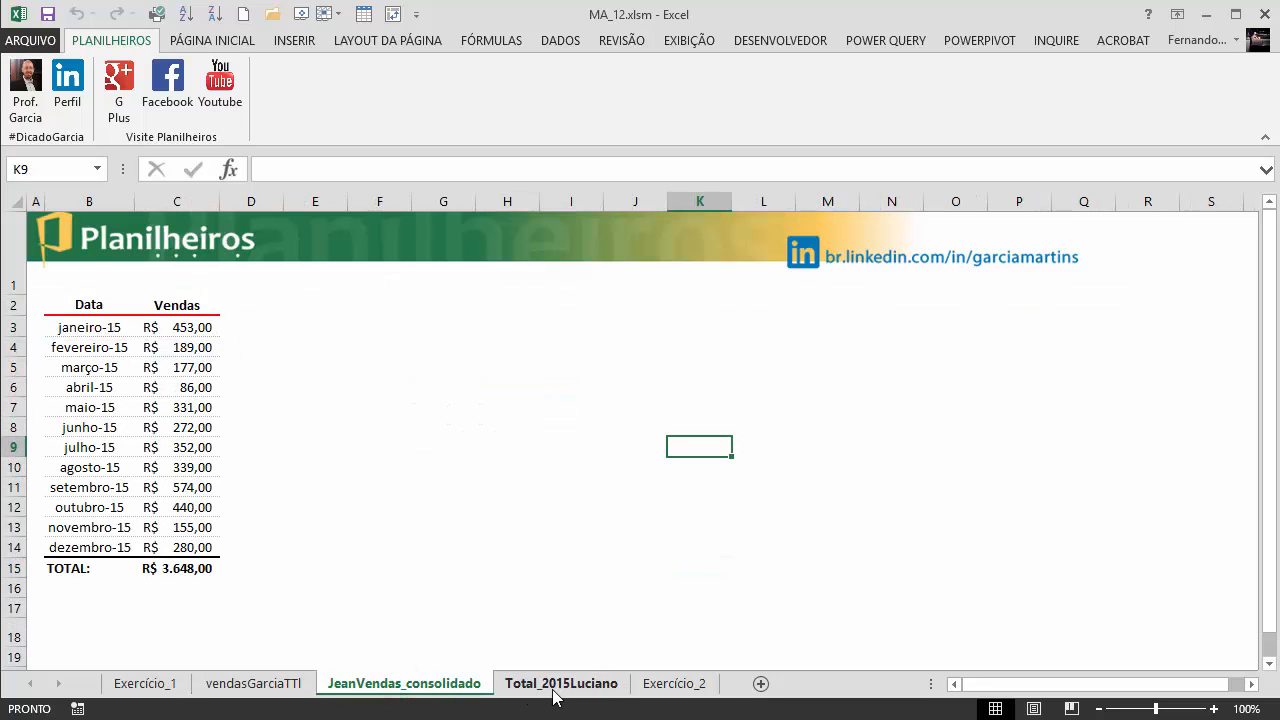
pyautogui.click(552, 688)
pyautogui.click(418, 685)
pyautogui.click(264, 683)
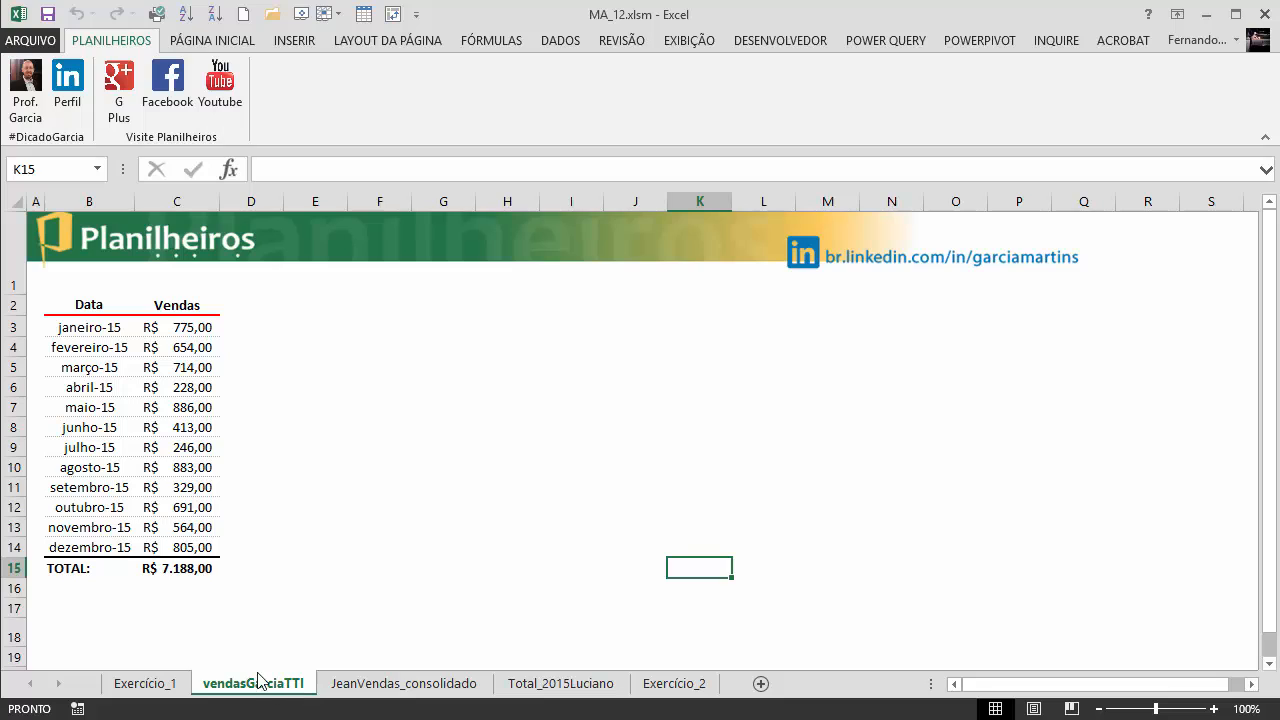
pyautogui.click(171, 567)
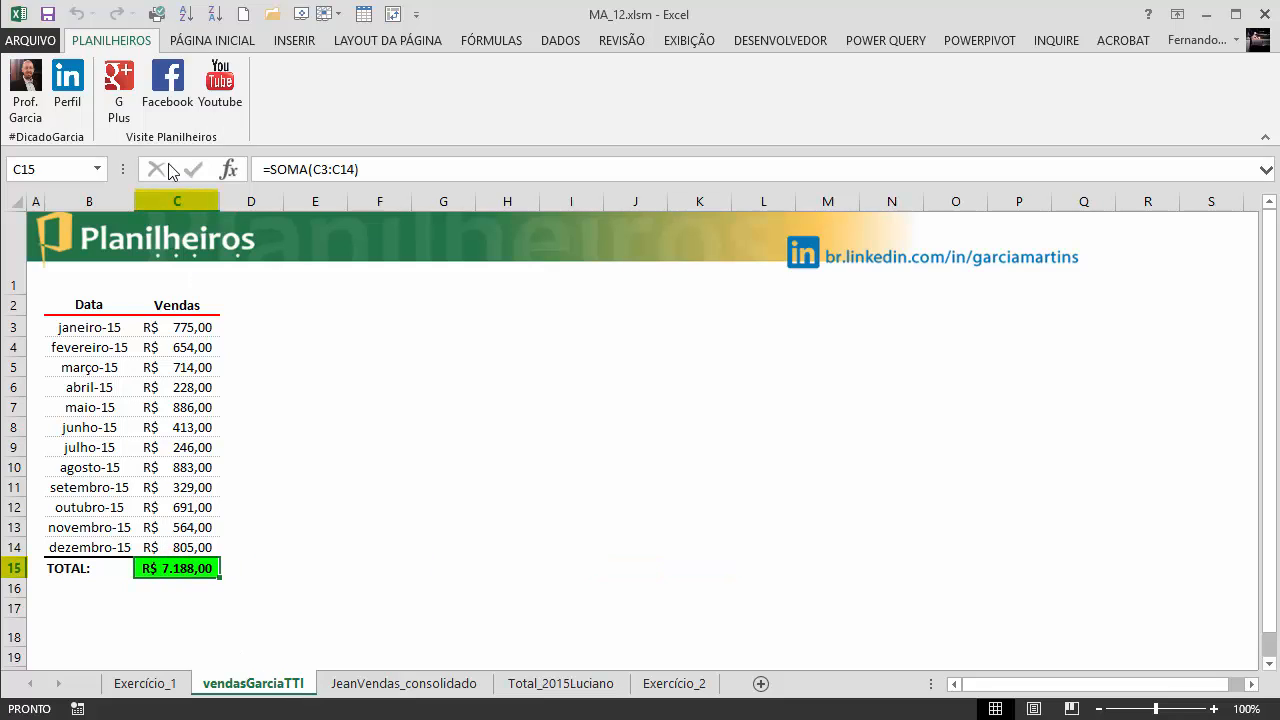
pyautogui.click(420, 684)
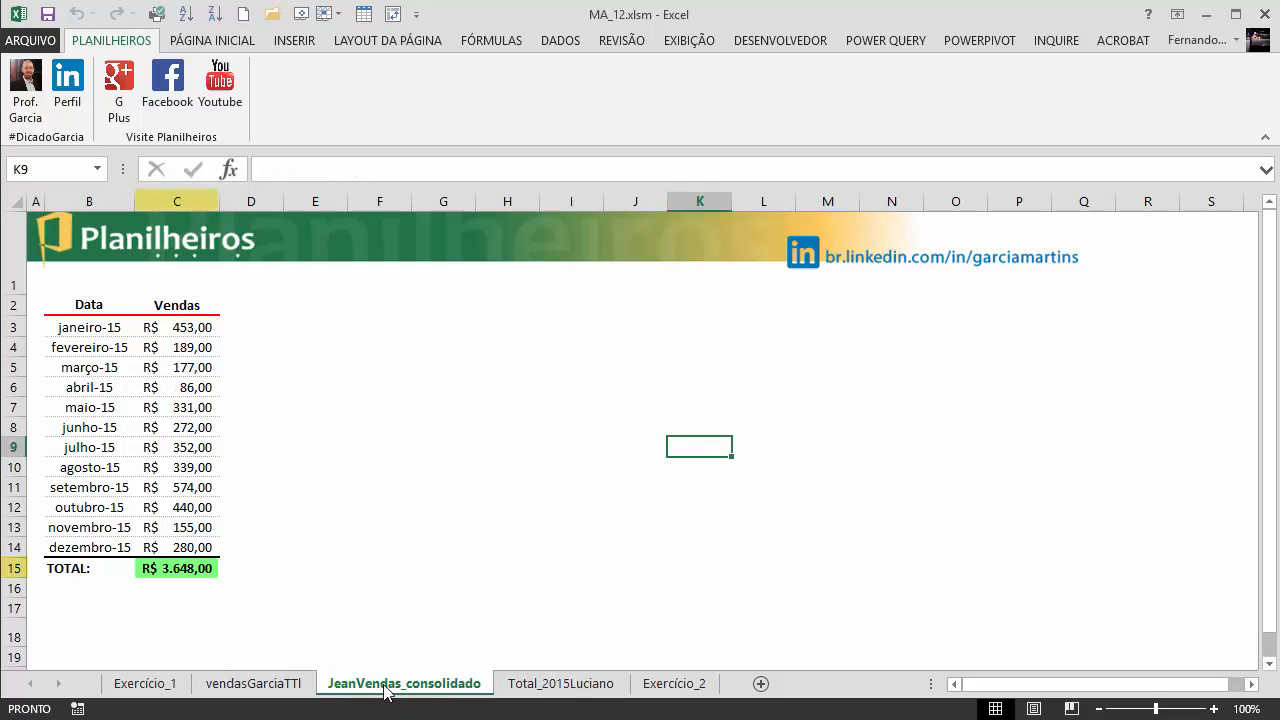
pyautogui.click(195, 570)
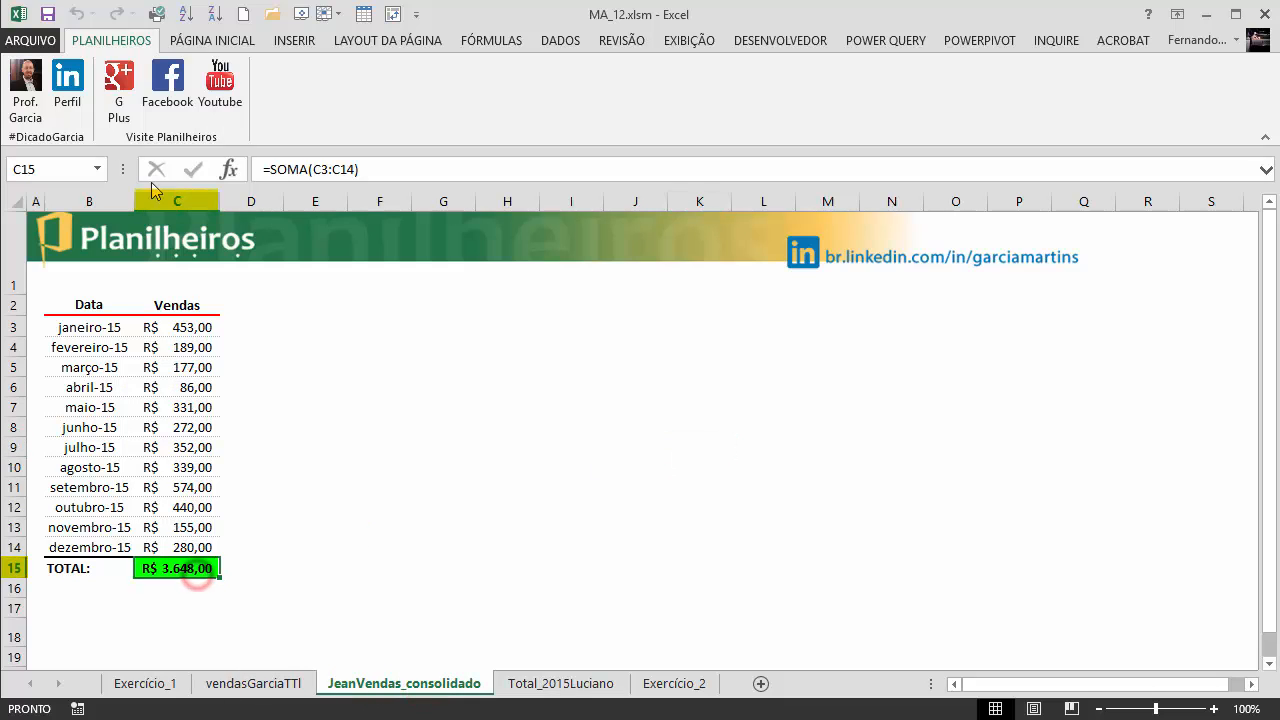
pyautogui.click(561, 683)
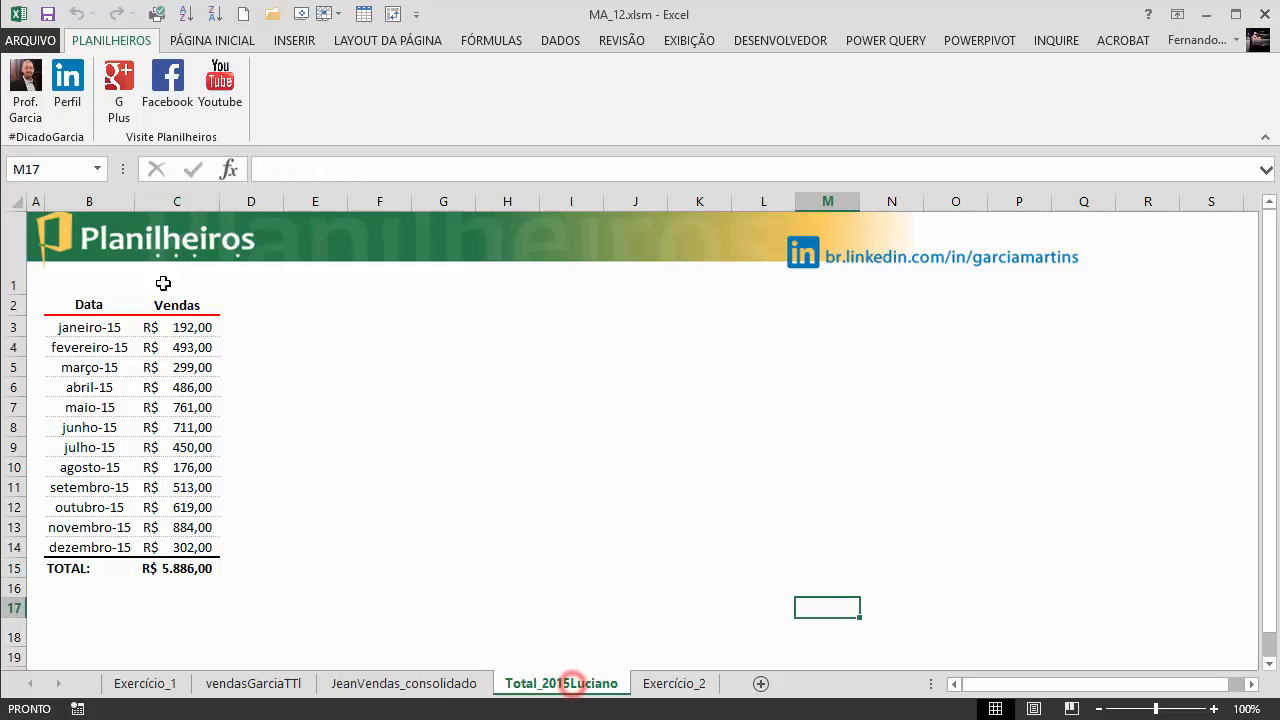
pyautogui.click(185, 565)
pyautogui.click(415, 683)
pyautogui.click(252, 683)
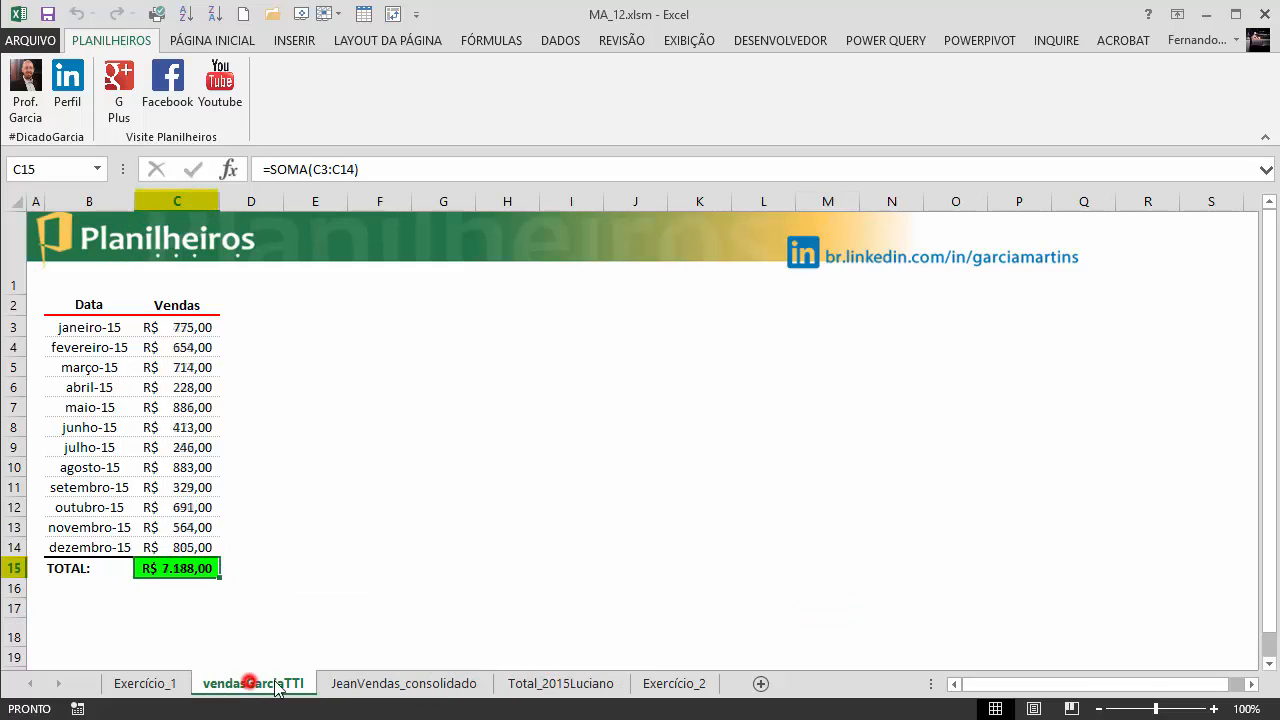
pyautogui.click(368, 683)
pyautogui.click(530, 683)
pyautogui.click(350, 683)
pyautogui.click(260, 683)
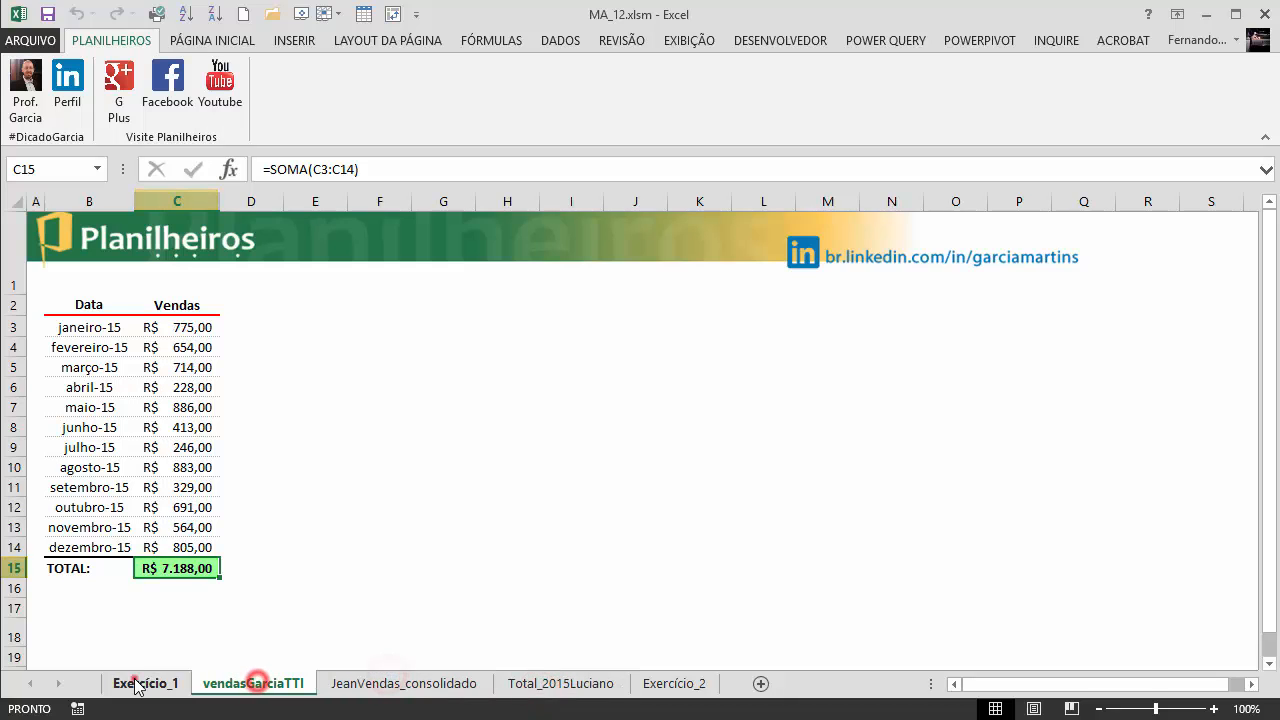
pyautogui.click(138, 684)
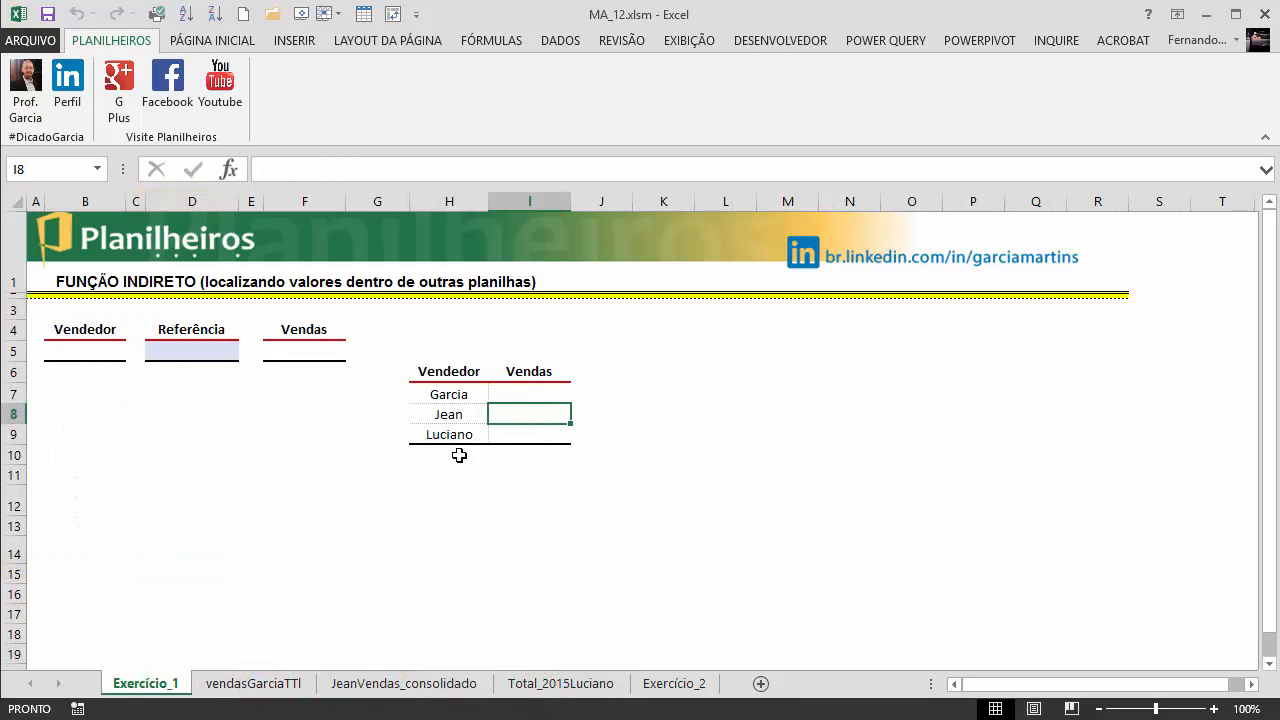
# Step: Link cell I7 to the first seller's sales total with the formula =vendasGarciaTTl!C15
pyautogui.click(530, 394)
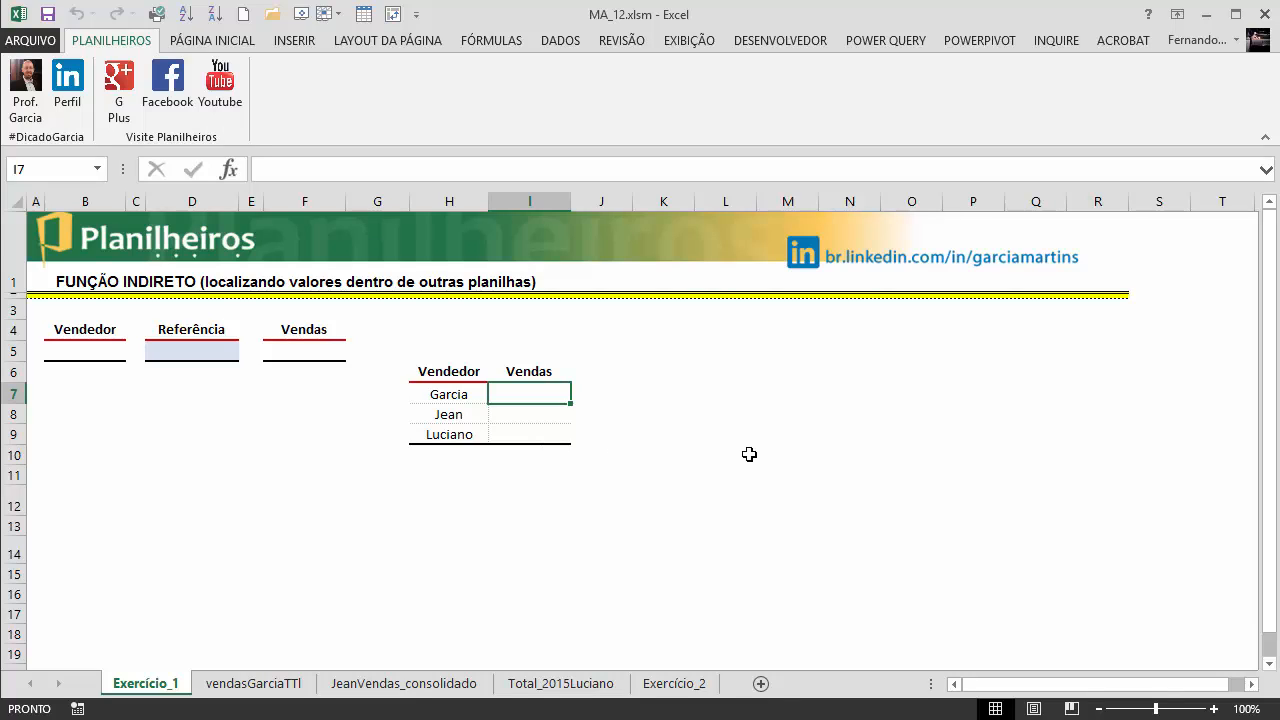
pyautogui.write('=')
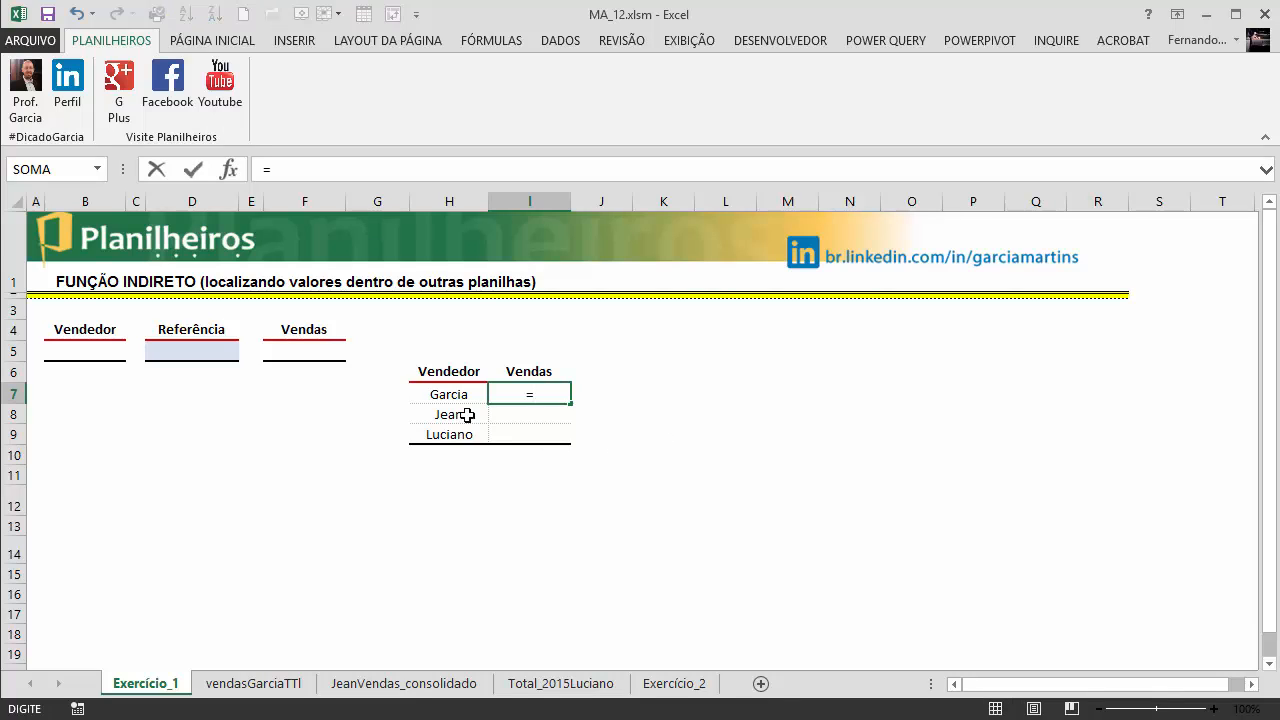
pyautogui.click(255, 685)
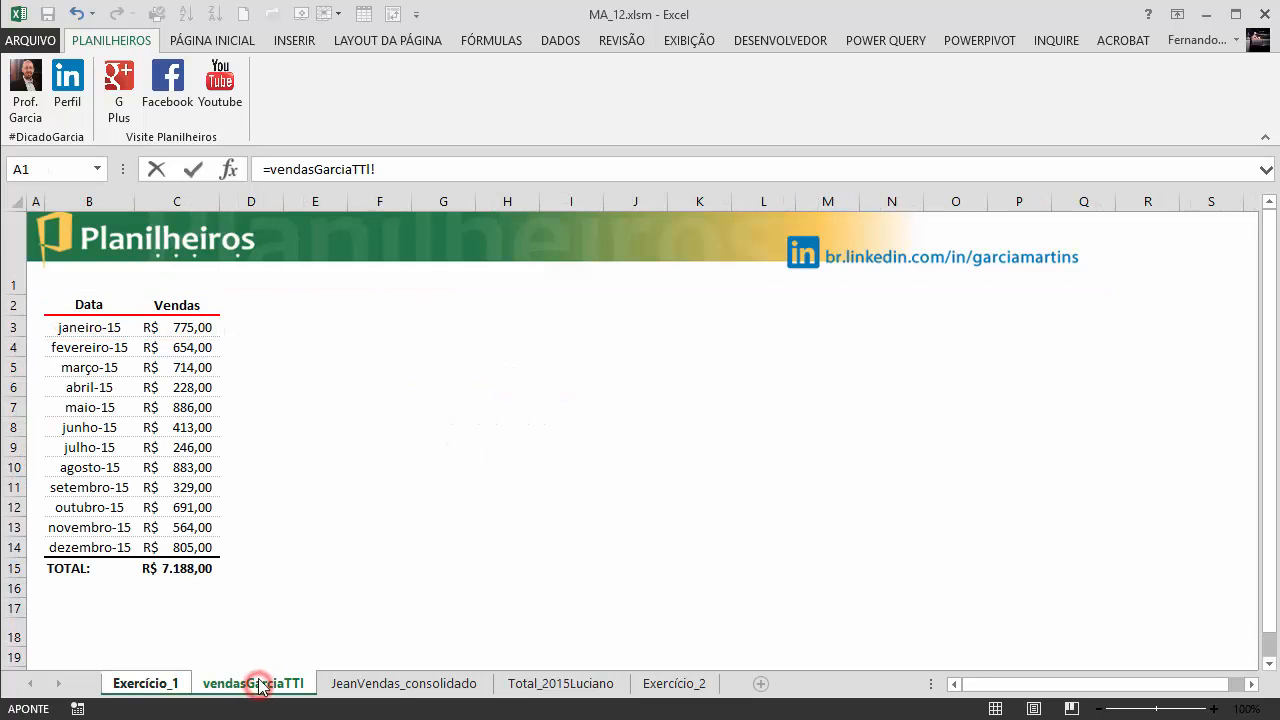
pyautogui.click(176, 573)
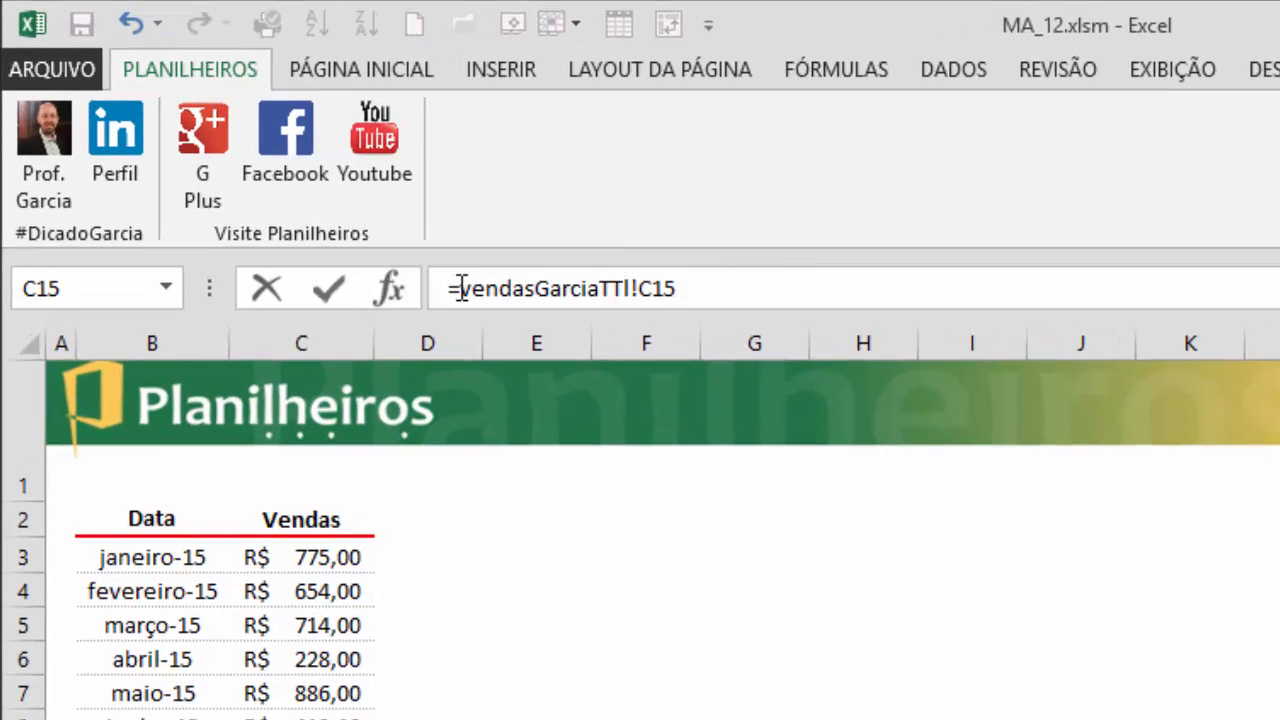
pyautogui.moveTo(465, 288); pyautogui.dragTo(640, 276)
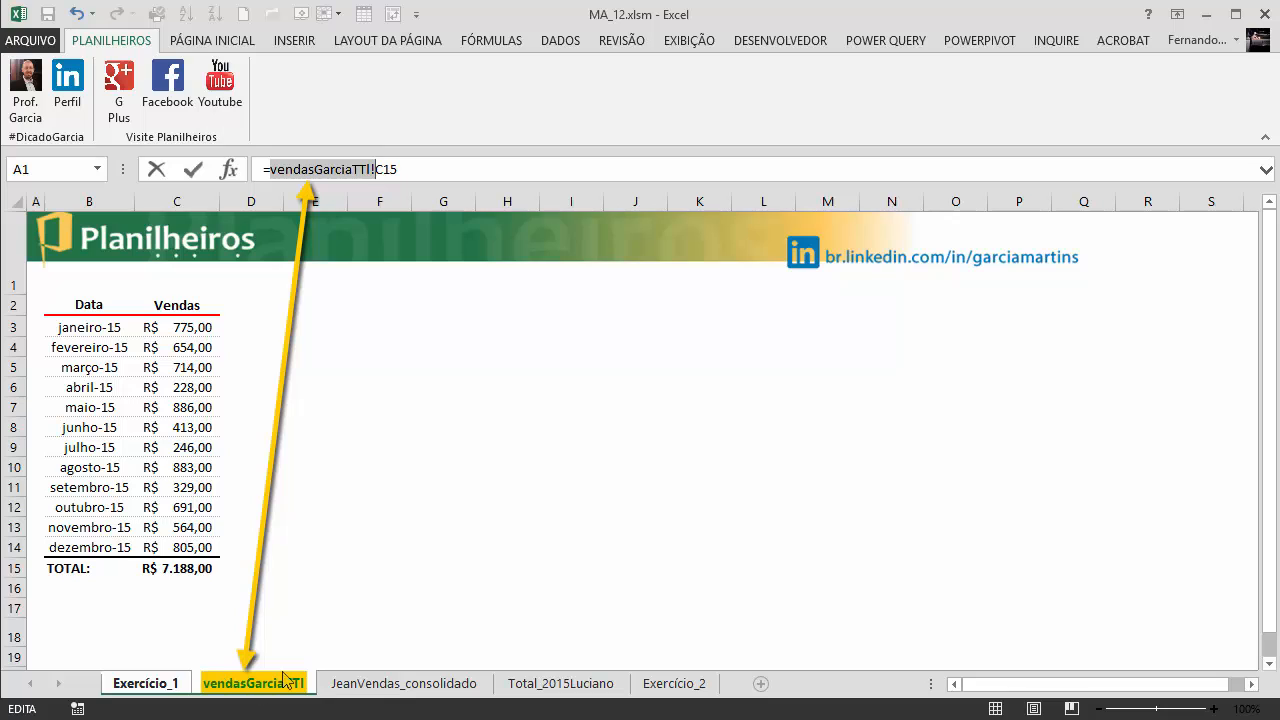
pyautogui.doubleClick(391, 168)
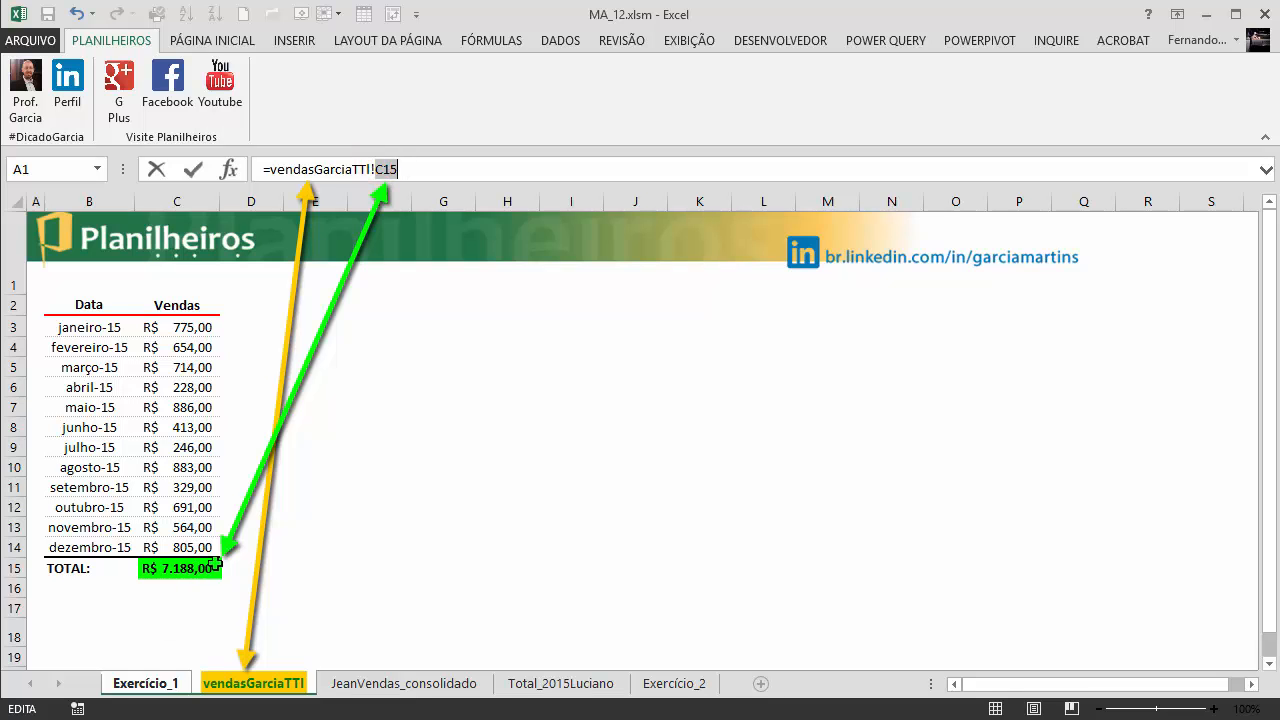
pyautogui.click(418, 157)
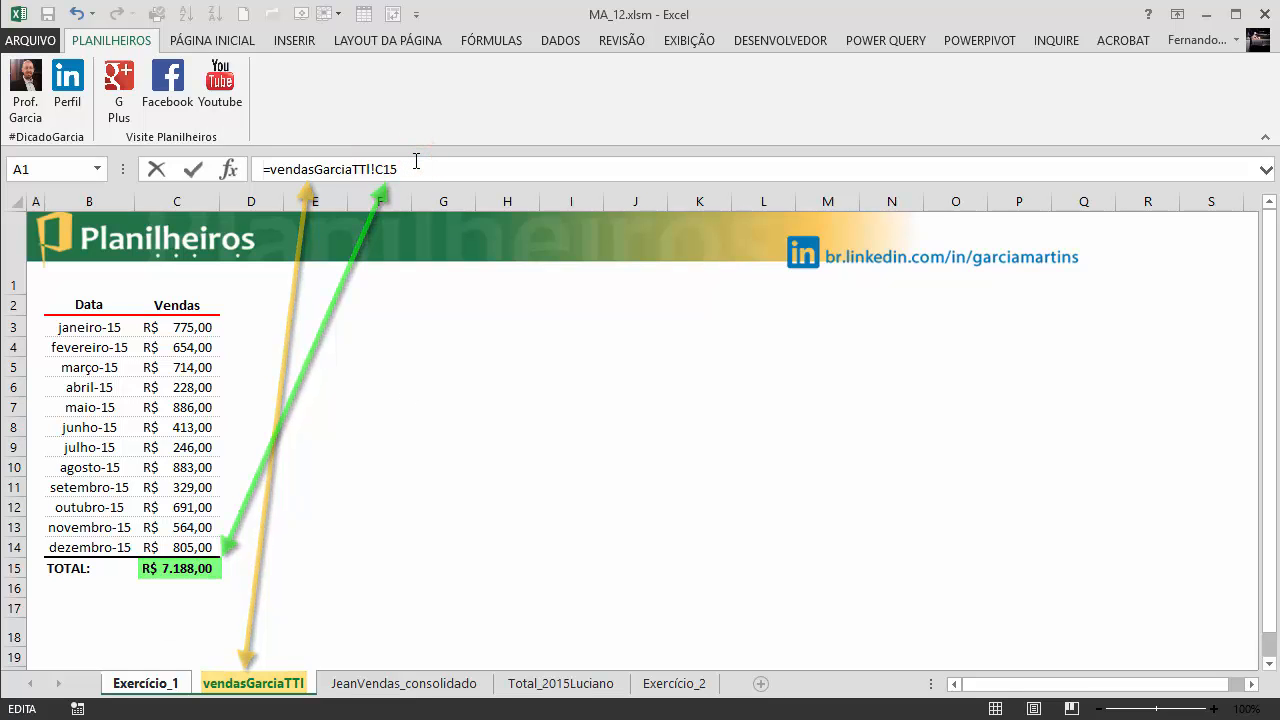
pyautogui.press('Return')
pyautogui.click(525, 395)
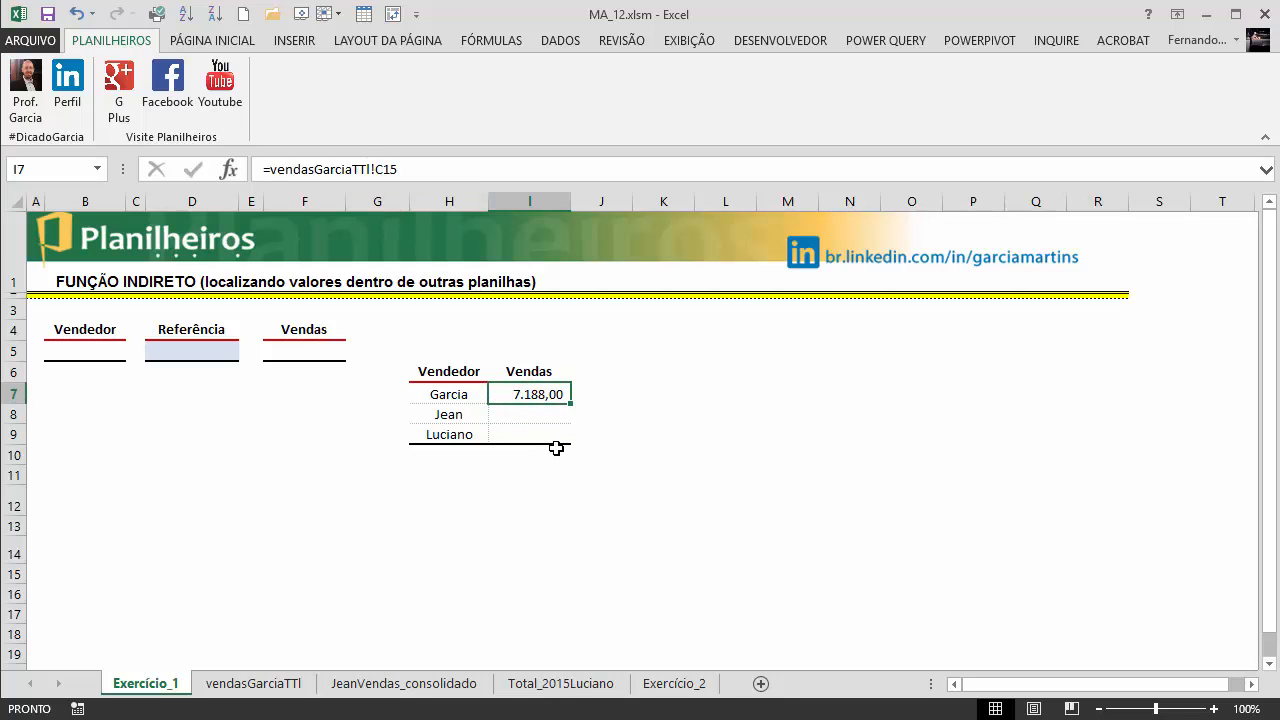
# Step: Link cell I8 to the second seller's sales total with the formula =JeanVendas_consolidado!C15
pyautogui.click(519, 413)
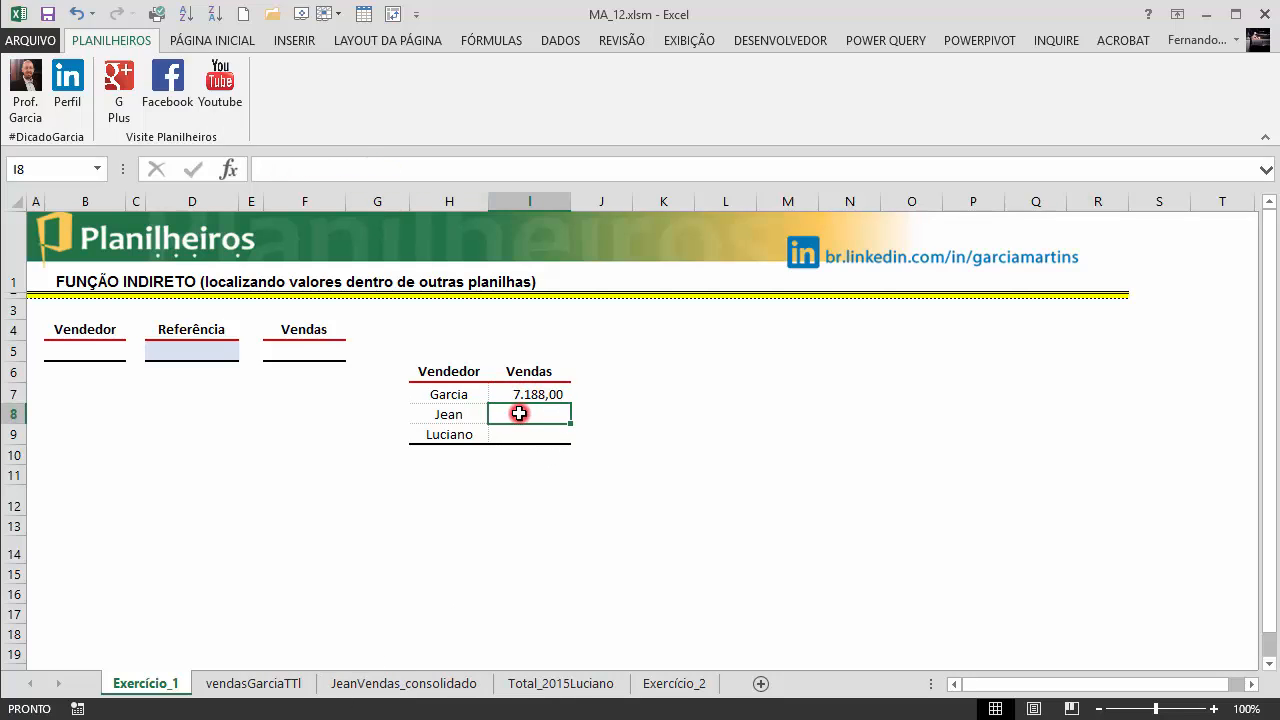
pyautogui.write('=')
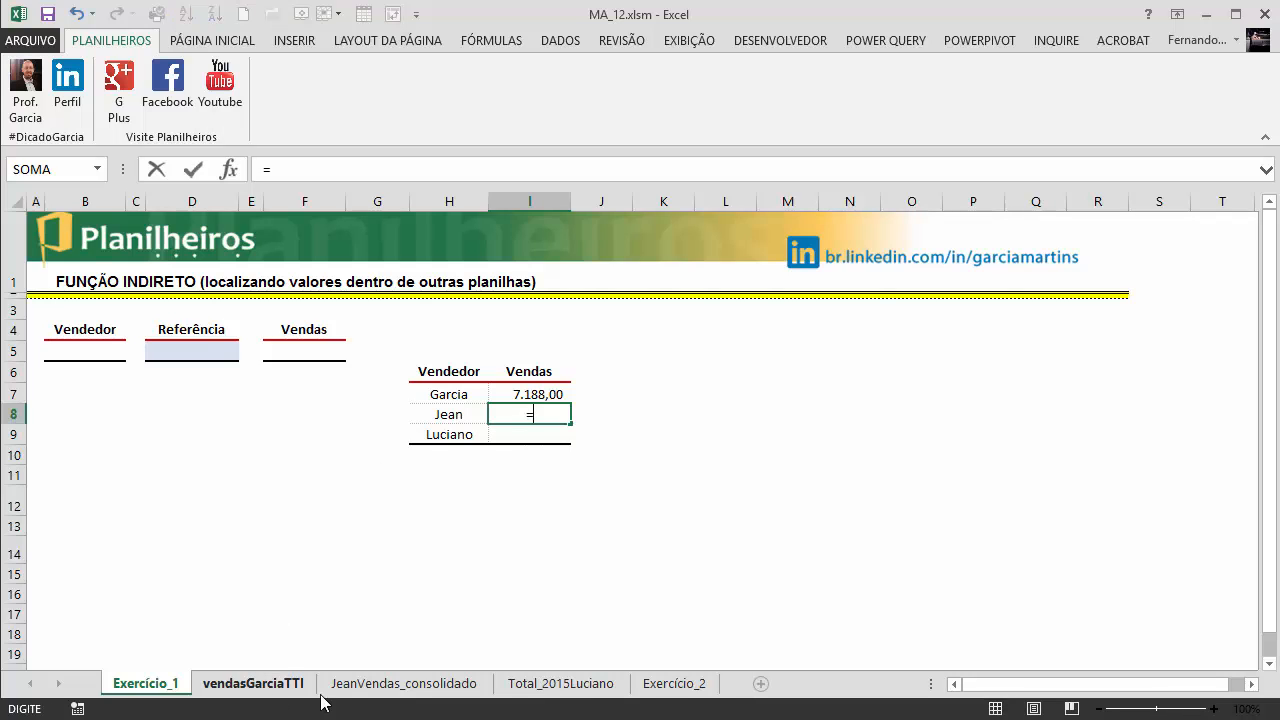
pyautogui.click(412, 684)
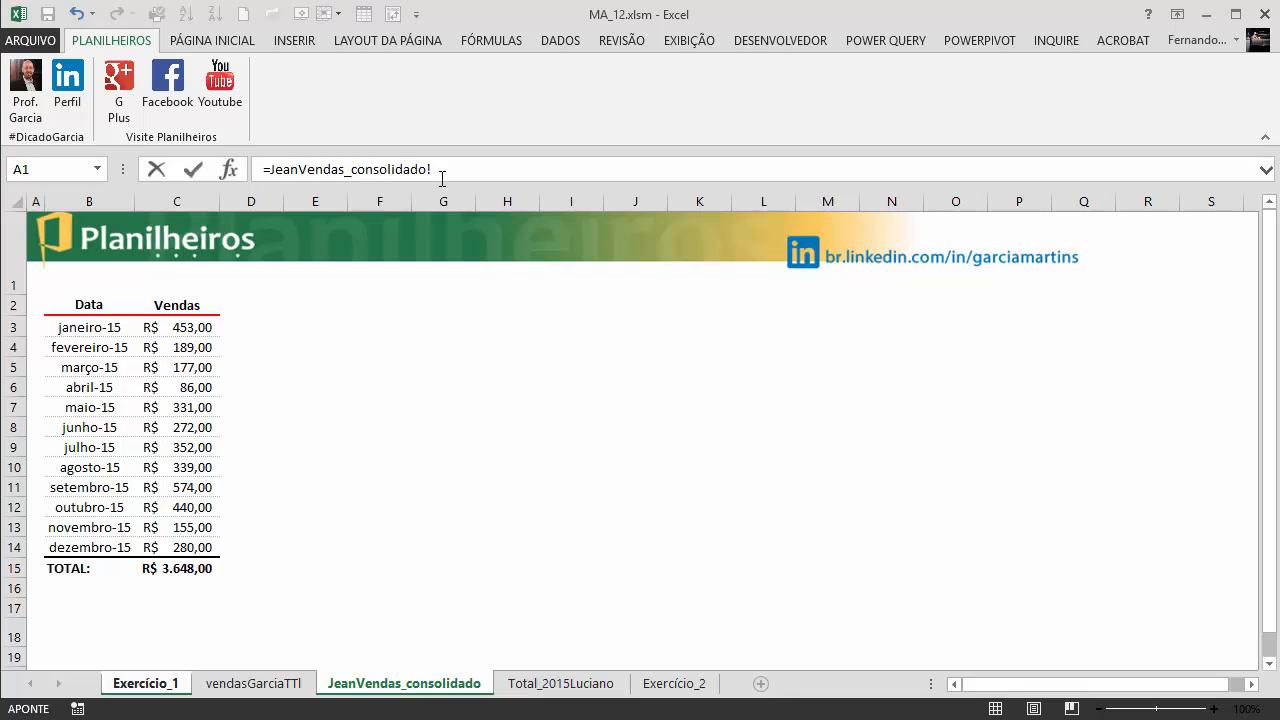
pyautogui.click(182, 568)
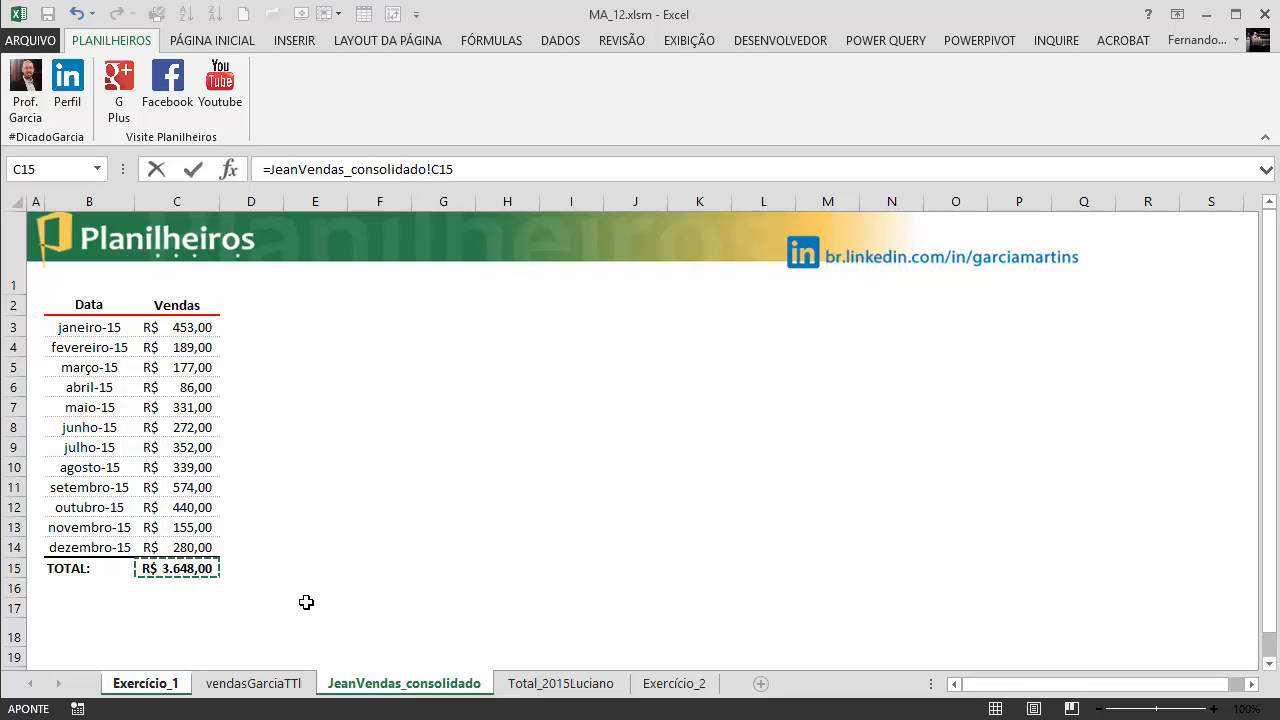
pyautogui.press('Return')
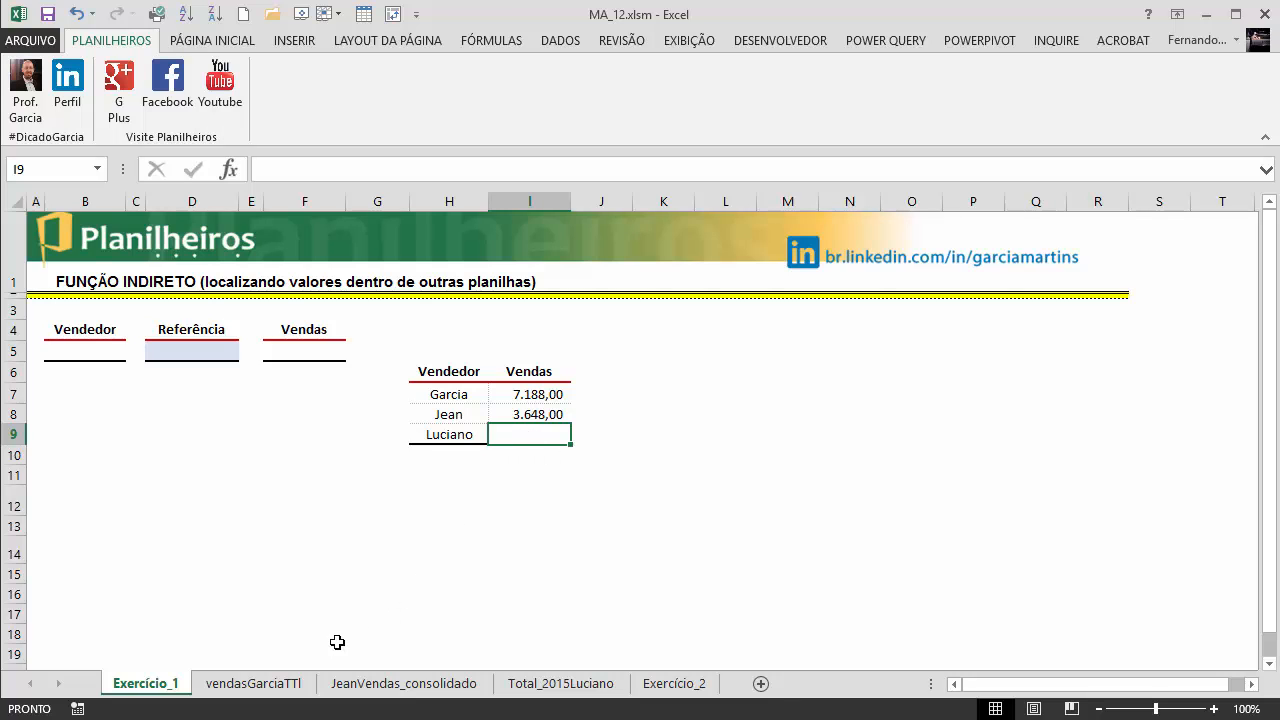
# Step: Link cell I9 to the third seller's sales total with the formula =Total_2015Luciano!C15
pyautogui.write('=')
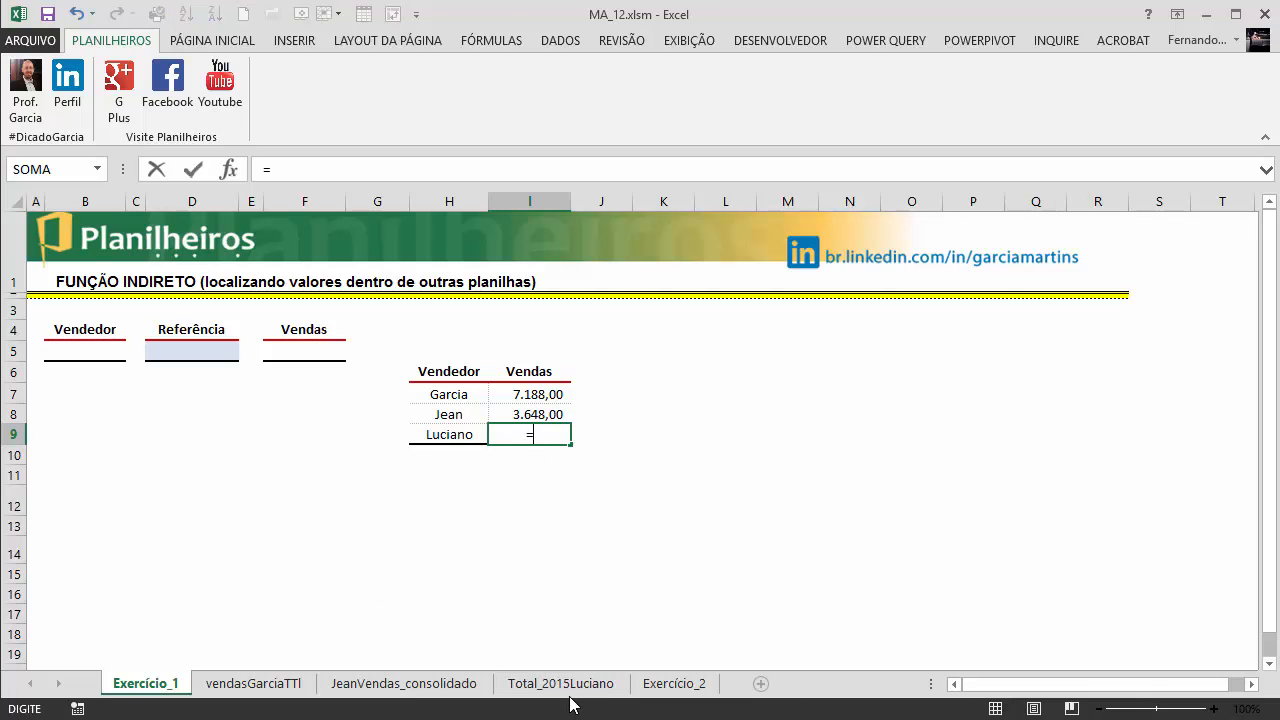
pyautogui.click(561, 683)
pyautogui.click(175, 568)
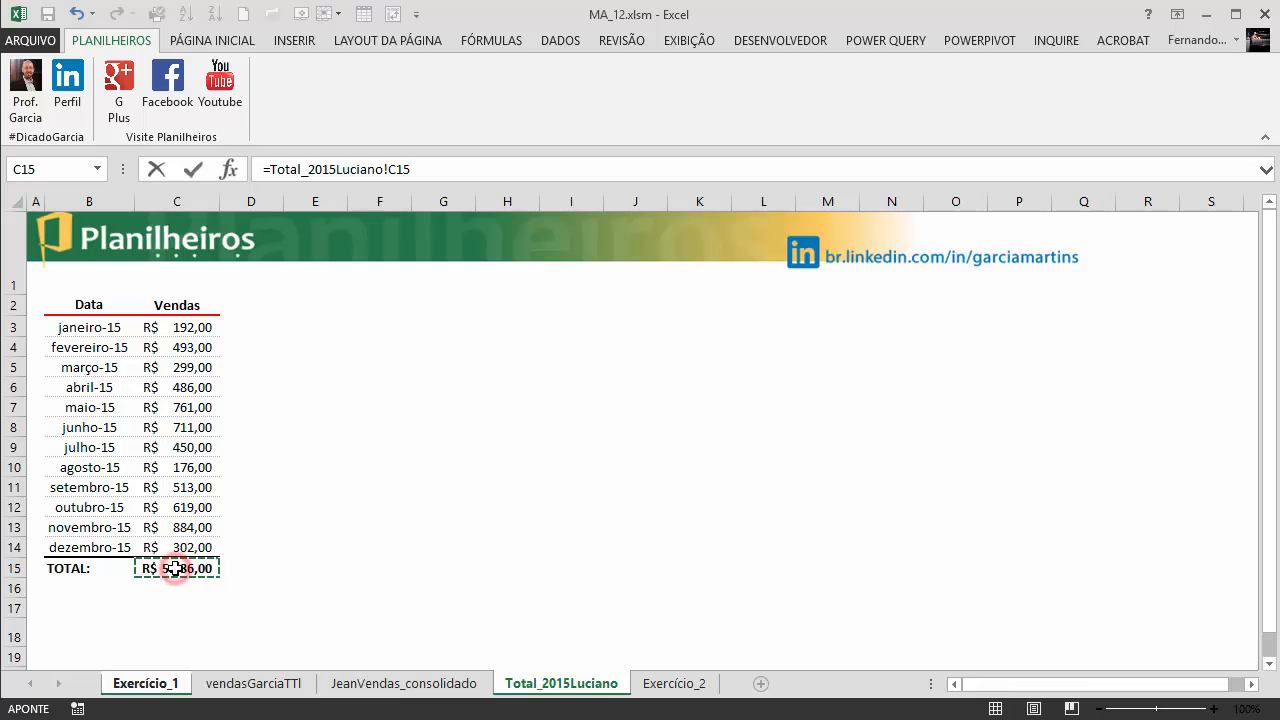
pyautogui.press('Return')
pyautogui.click(776, 424)
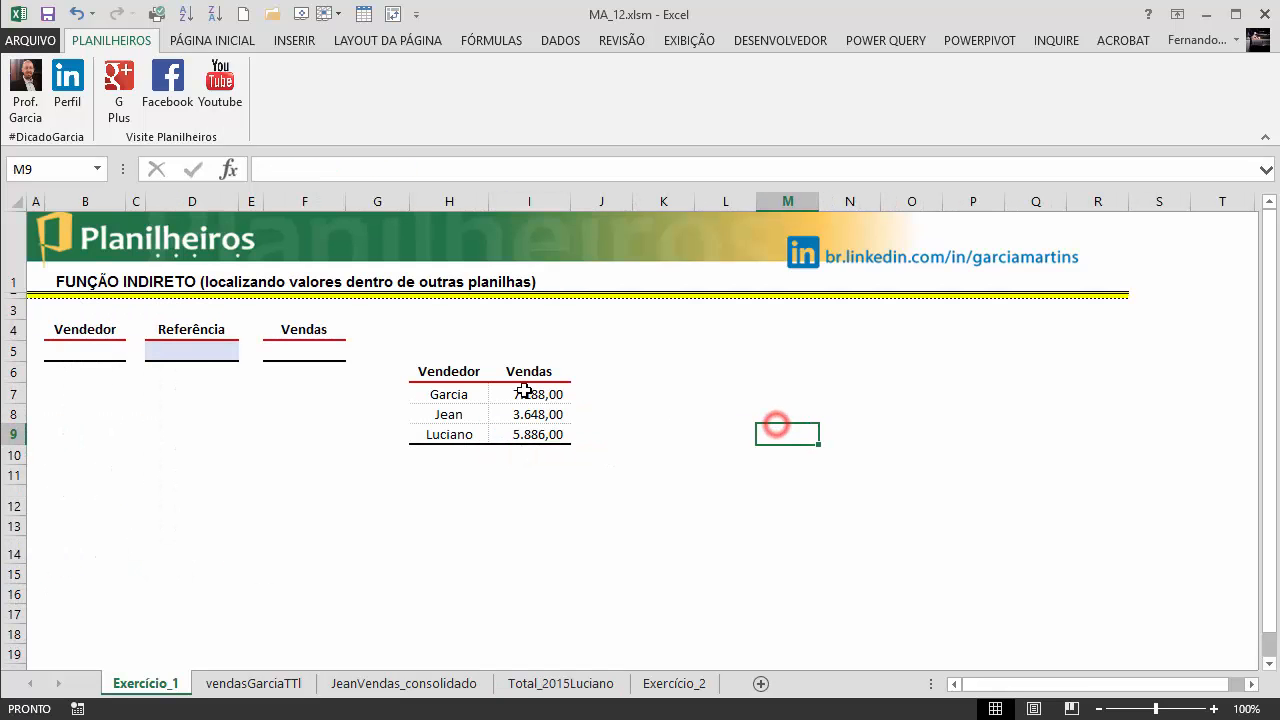
# Step: Check the linked sales totals in I7:I9 and select the empty Vendedor cell B5
pyautogui.moveTo(529, 394); pyautogui.dragTo(525, 434)
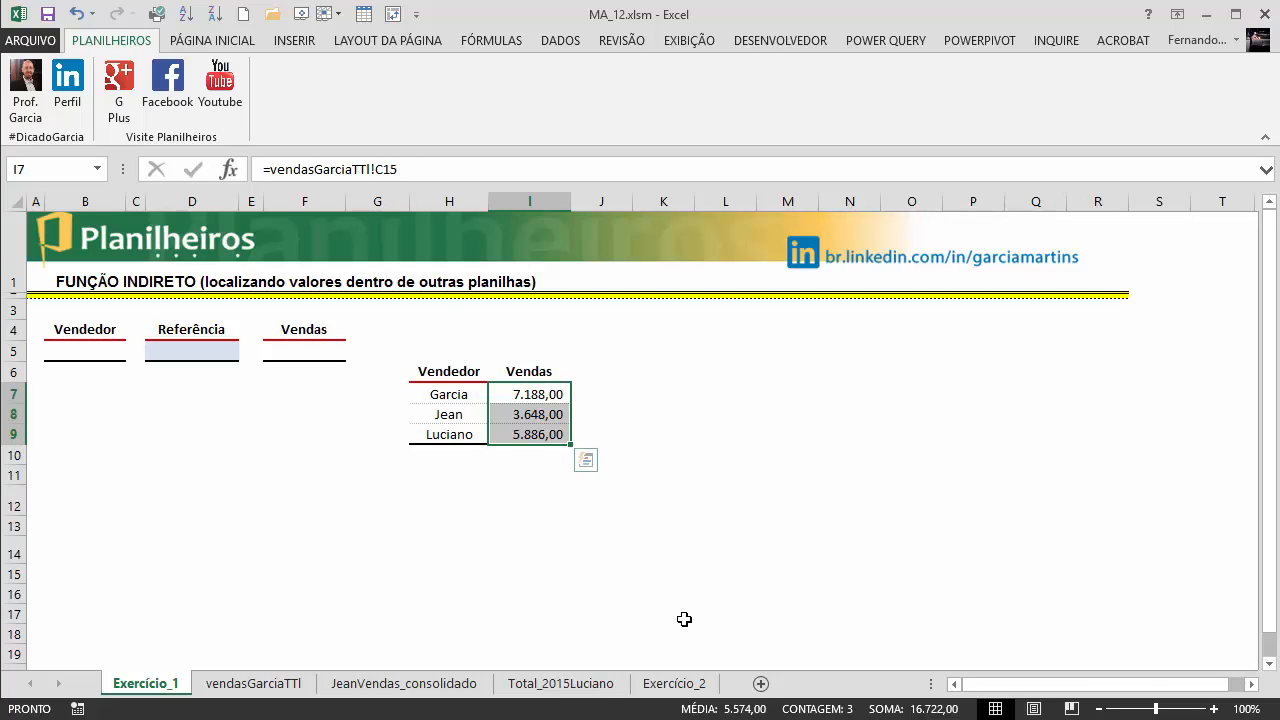
pyautogui.click(665, 549)
pyautogui.click(541, 394)
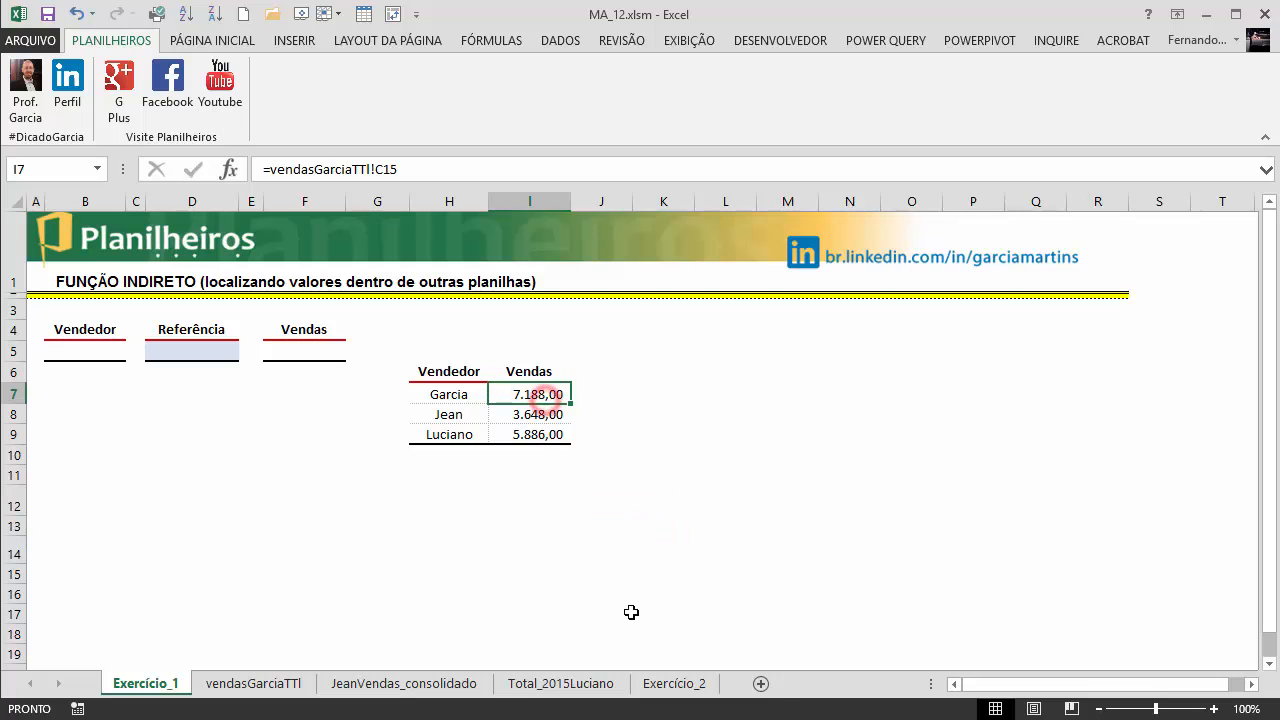
pyautogui.click(168, 452)
pyautogui.click(88, 366)
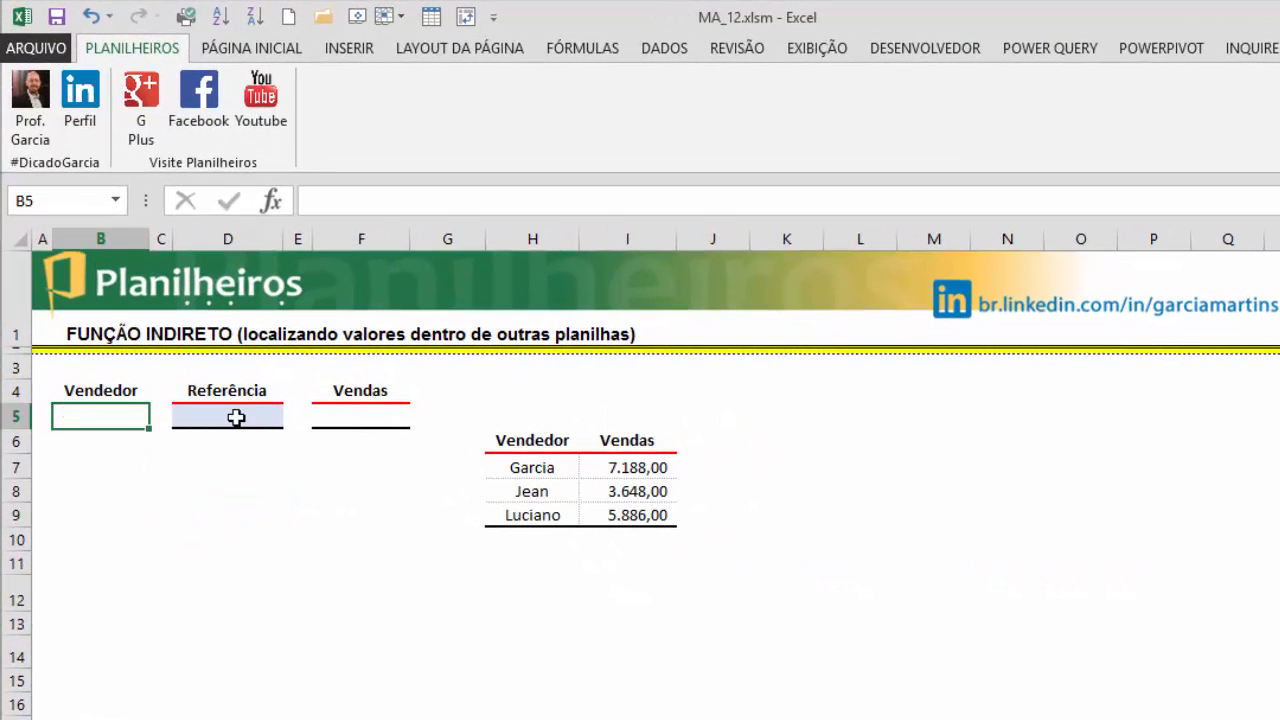
# Step: Examine the Referência formula in D5 and the cell addresses of the three seller names in H7:H9
pyautogui.click(236, 418)
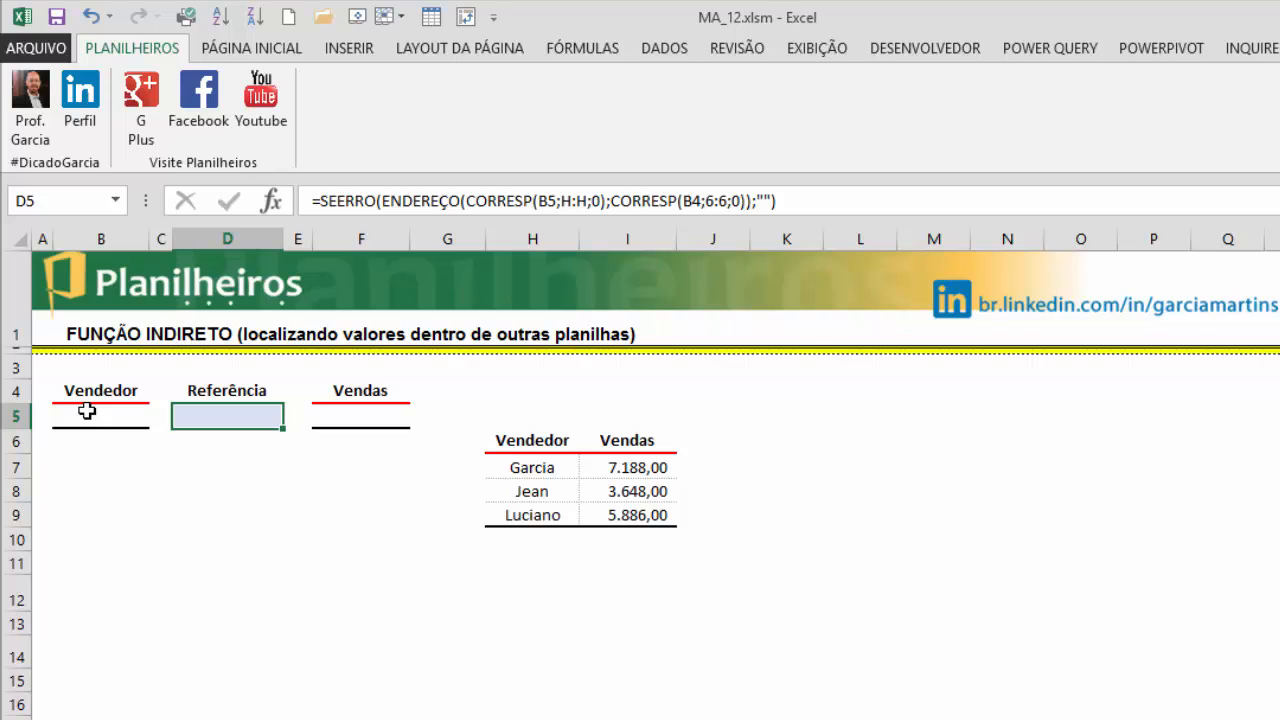
pyautogui.click(545, 466)
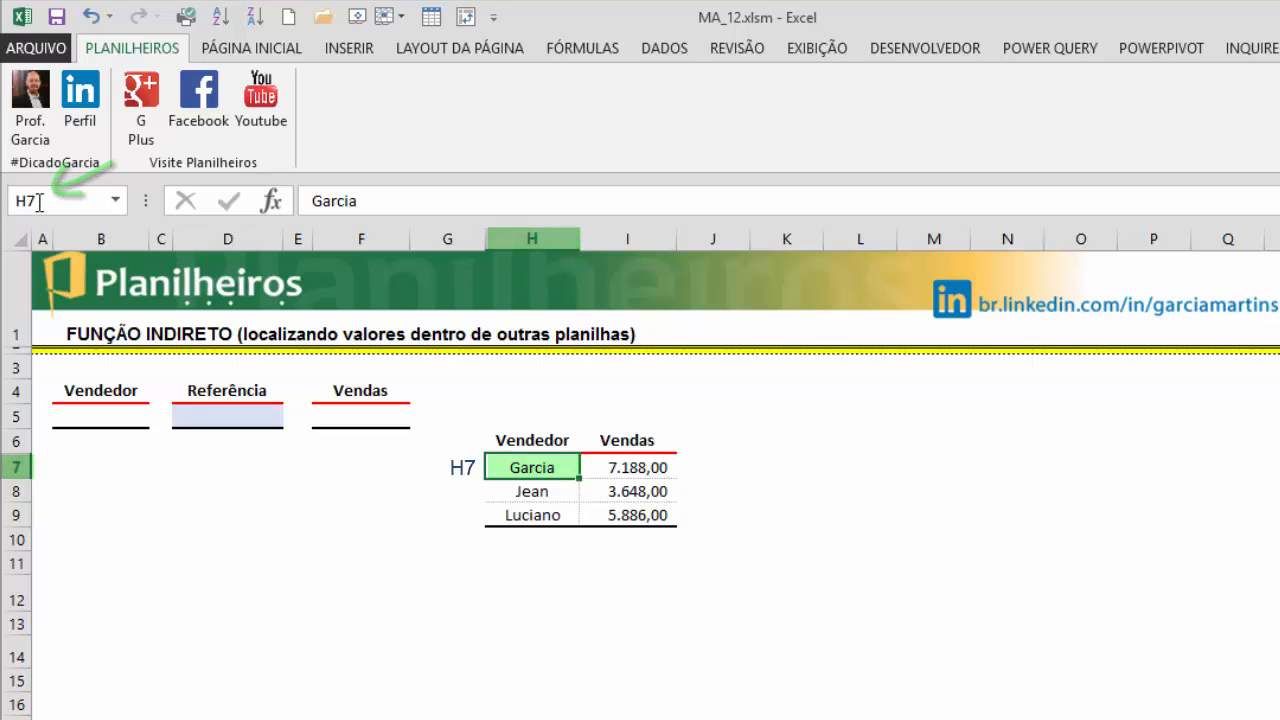
pyautogui.click(566, 494)
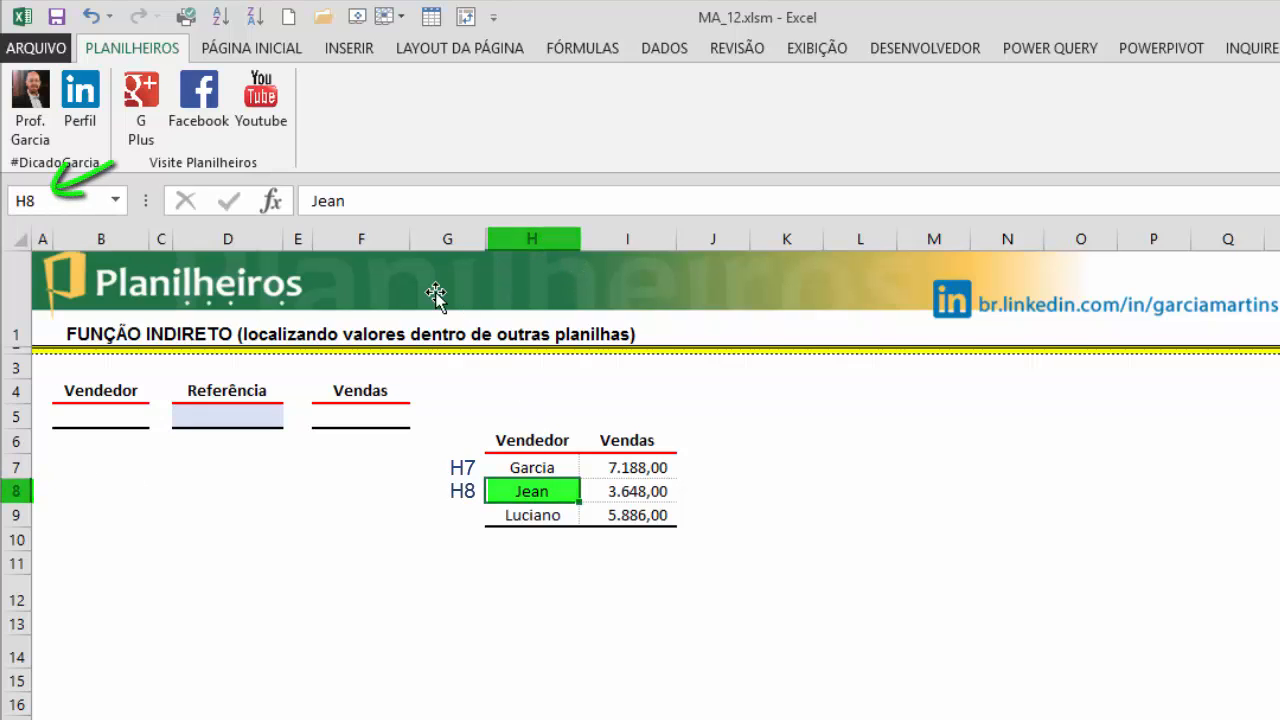
pyautogui.click(531, 511)
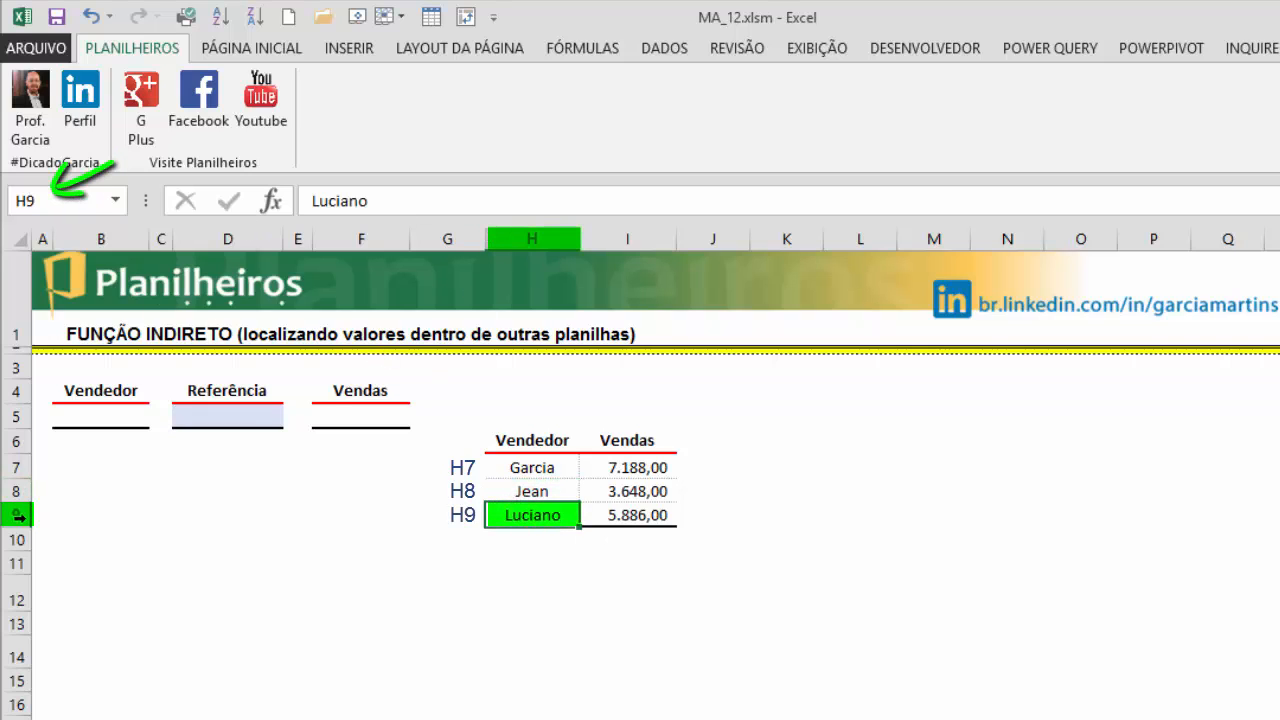
pyautogui.click(401, 494)
pyautogui.click(235, 415)
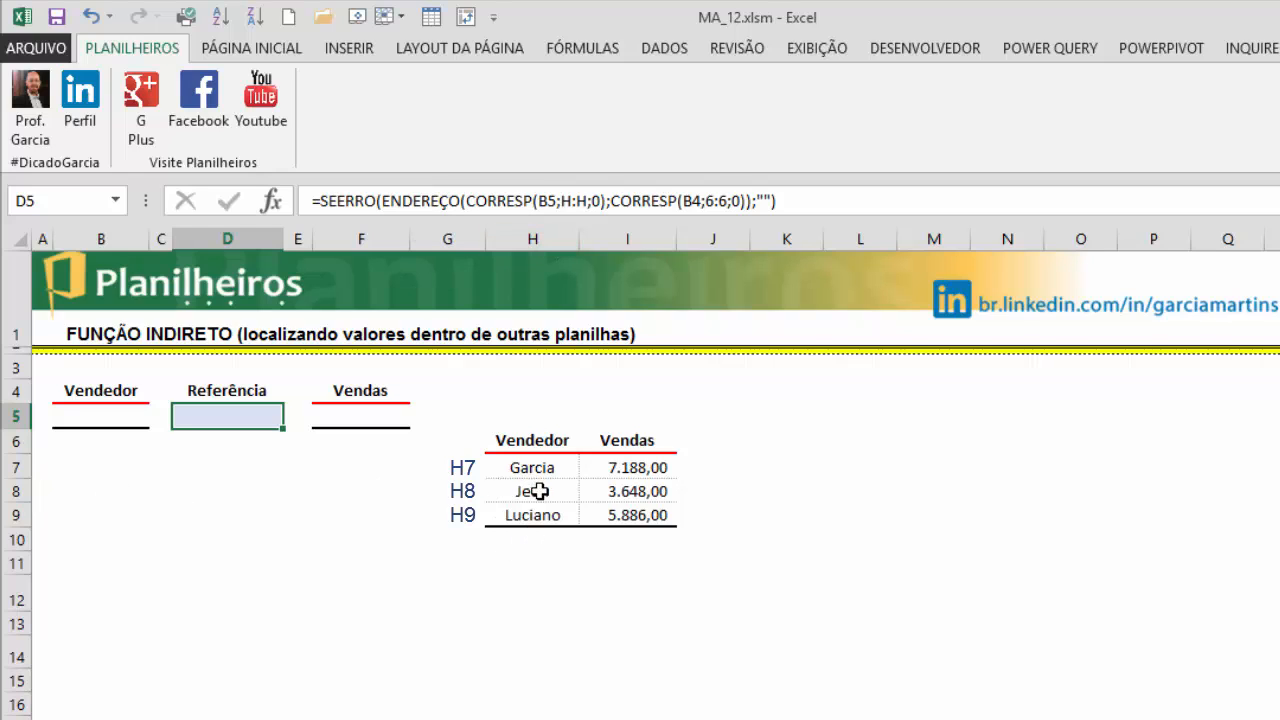
# Step: Enter the first seller's name in Vendedor cell B5 and compare the reference in D5 with cell H7
pyautogui.click(117, 413)
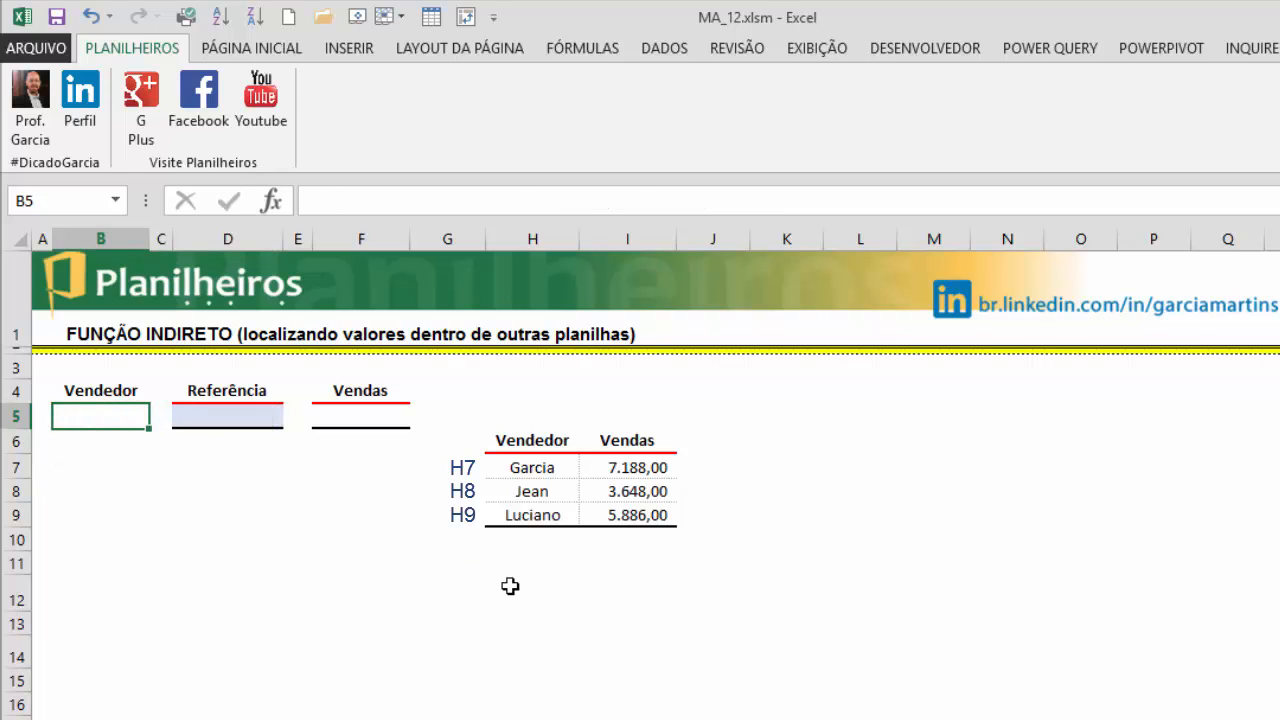
pyautogui.write('Garcia')
pyautogui.press('Return')
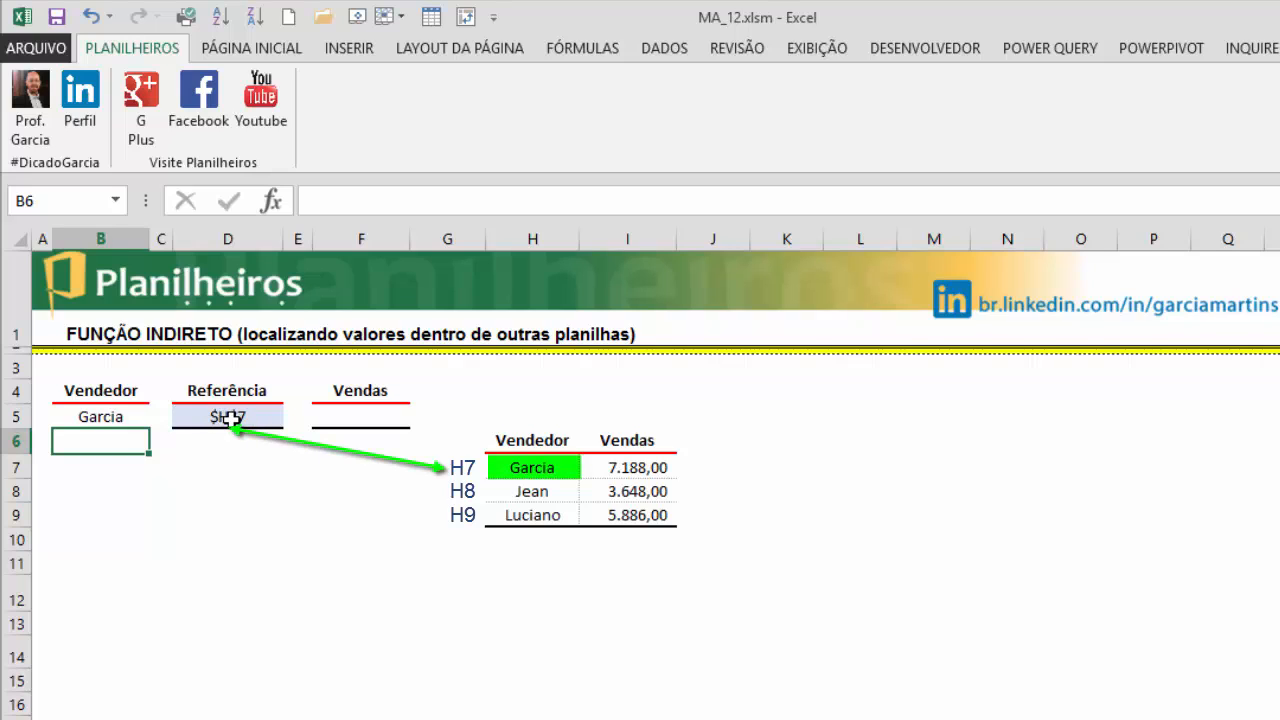
pyautogui.click(545, 471)
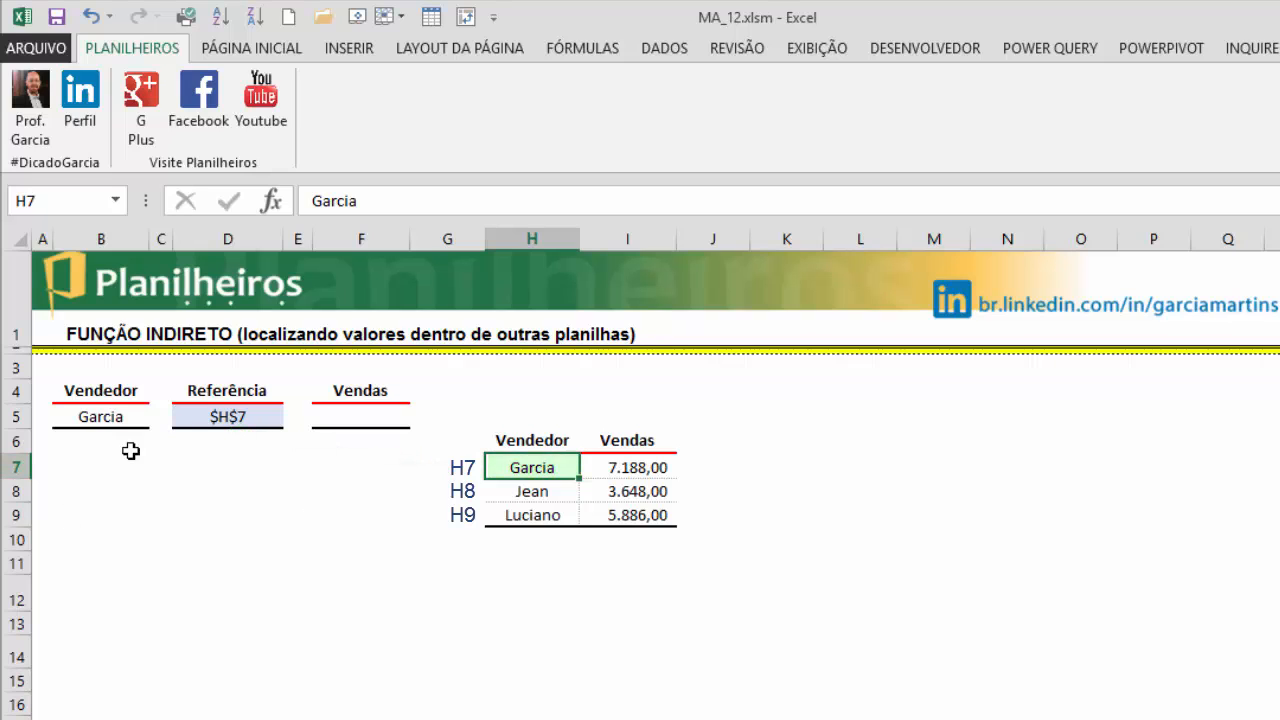
# Step: Replace the name in Vendedor cell B5 with the third seller's name from H9
pyautogui.click(100, 414)
pyautogui.write('Luciano')
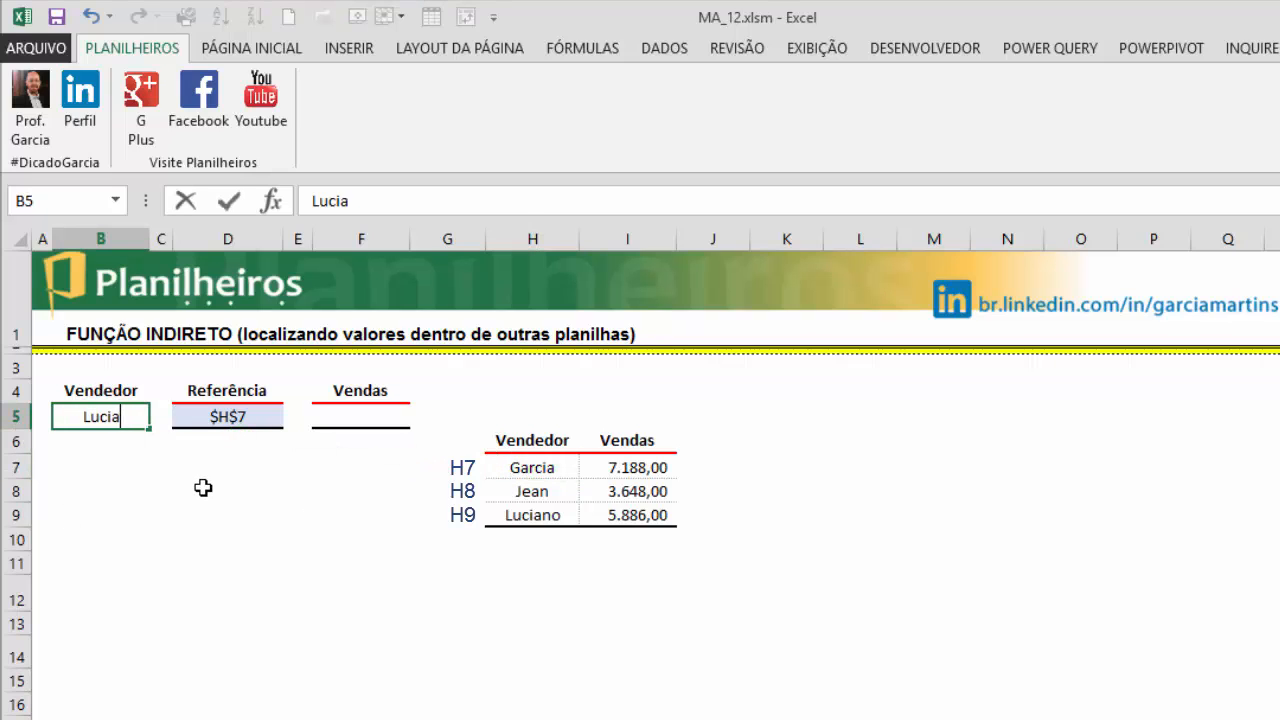
pyautogui.press('Return')
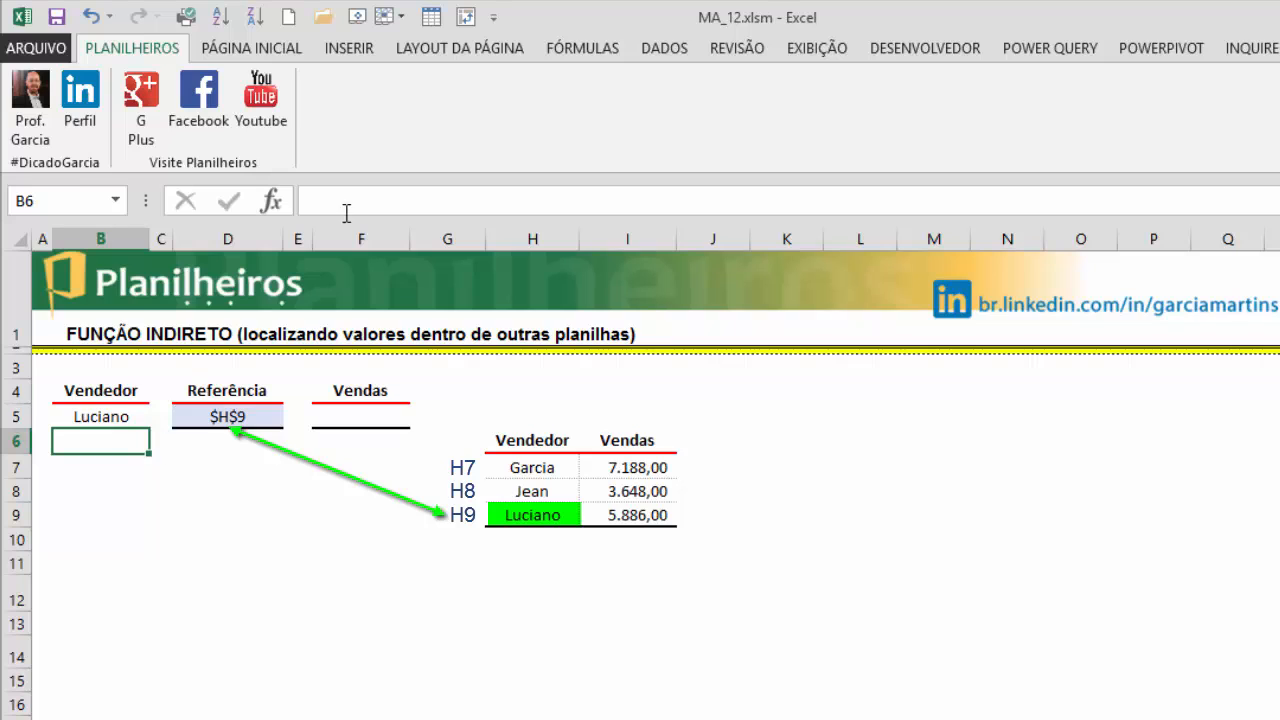
# Step: Inspect the Referência formula in D5 and compare its address with the third seller's cell in the sales table
pyautogui.click(225, 417)
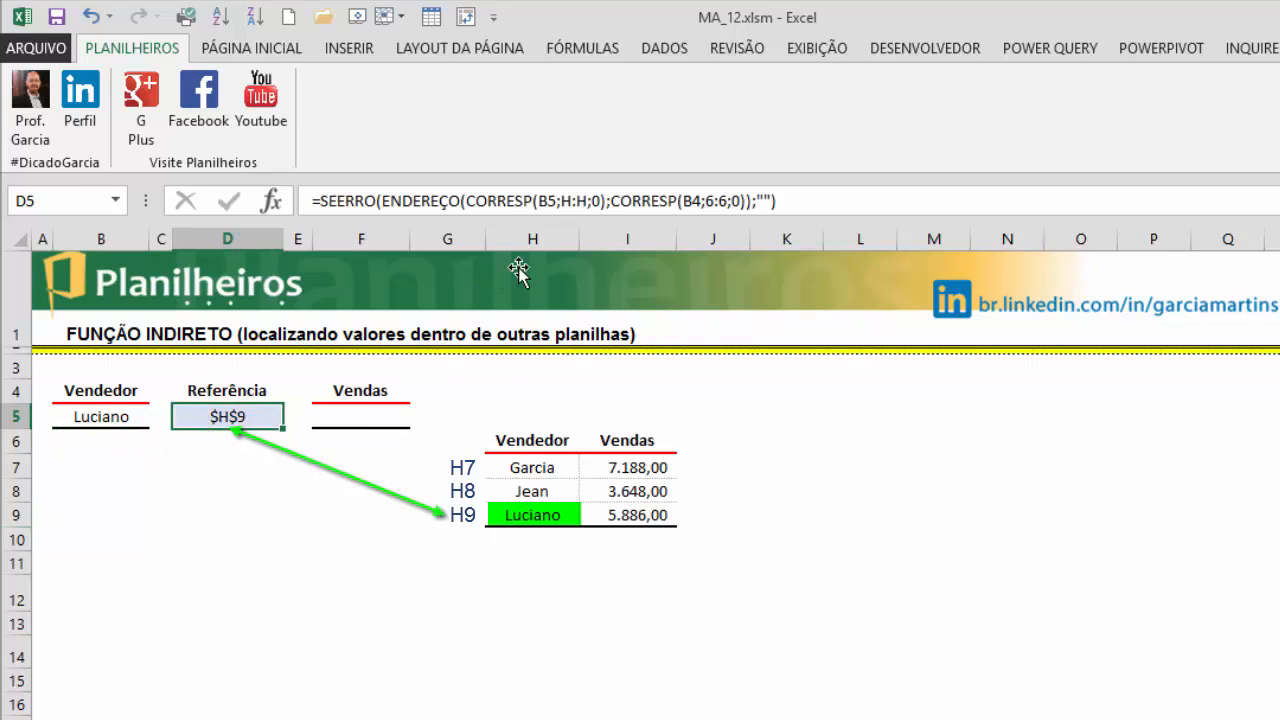
pyautogui.click(540, 516)
pyautogui.click(306, 580)
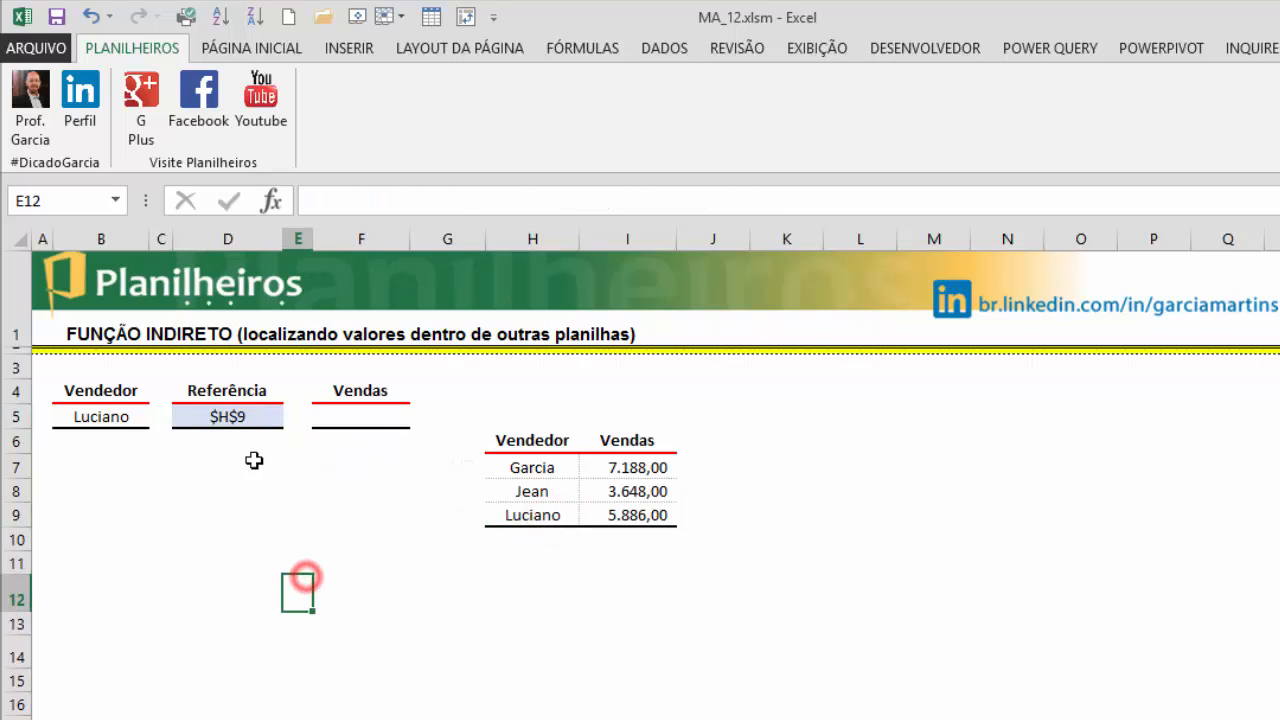
pyautogui.click(200, 416)
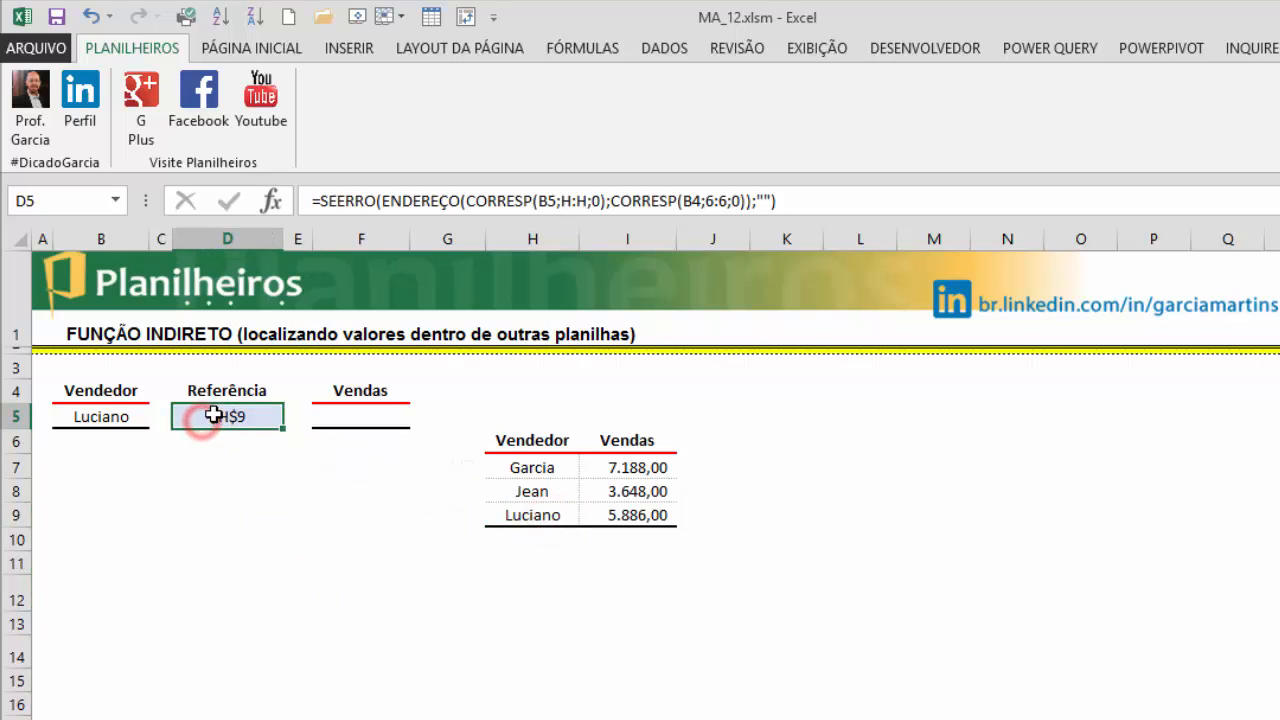
pyautogui.click(785, 584)
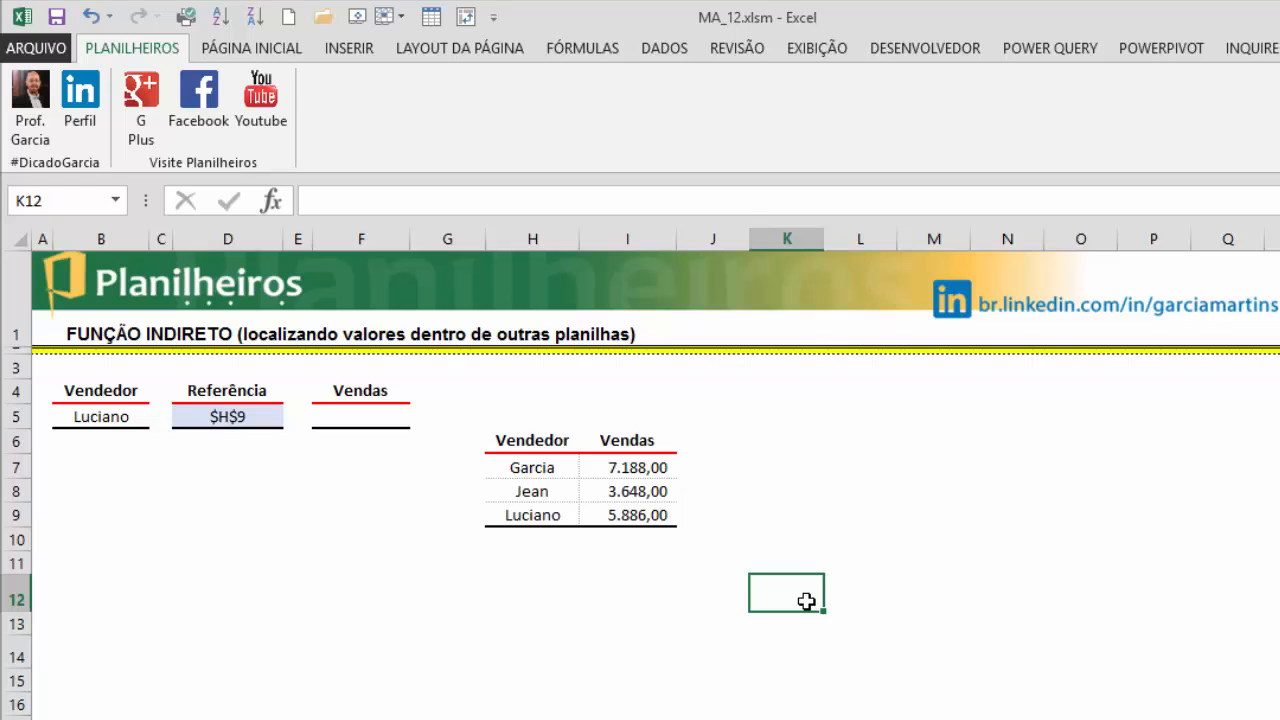
pyautogui.click(366, 592)
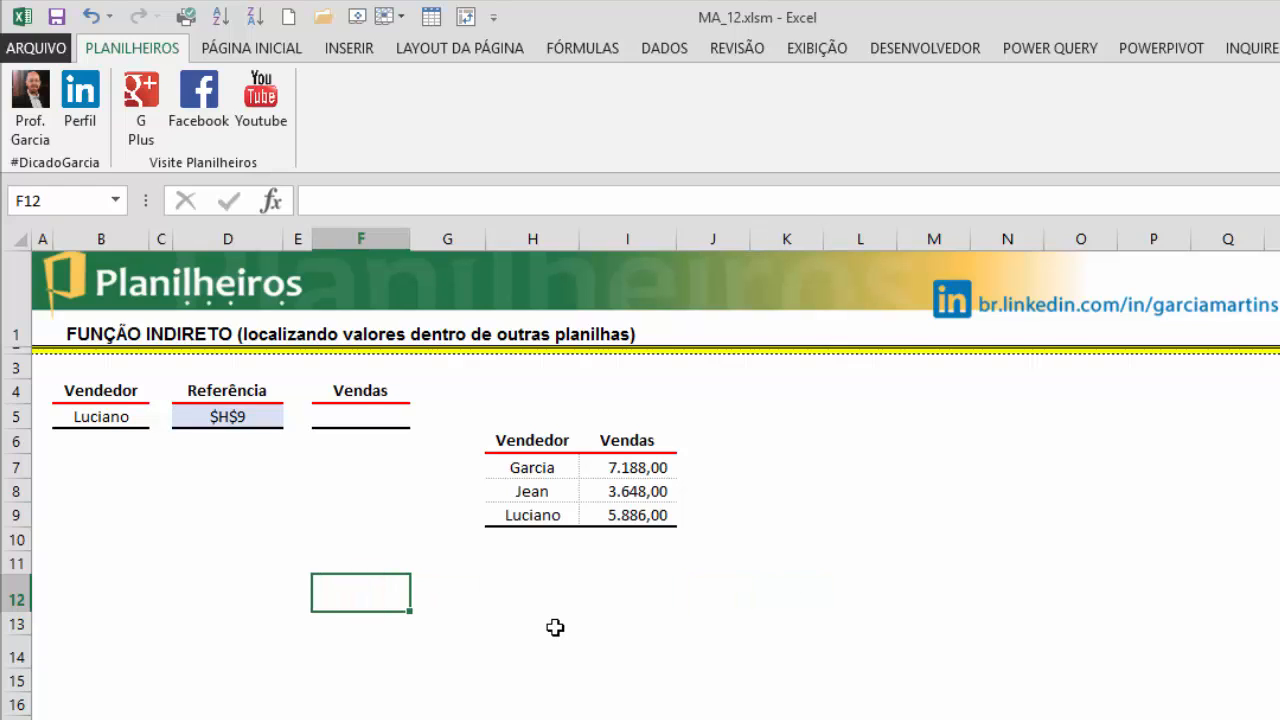
# Step: Replace the header Vendas in F4 with Vendedor
pyautogui.click(356, 415)
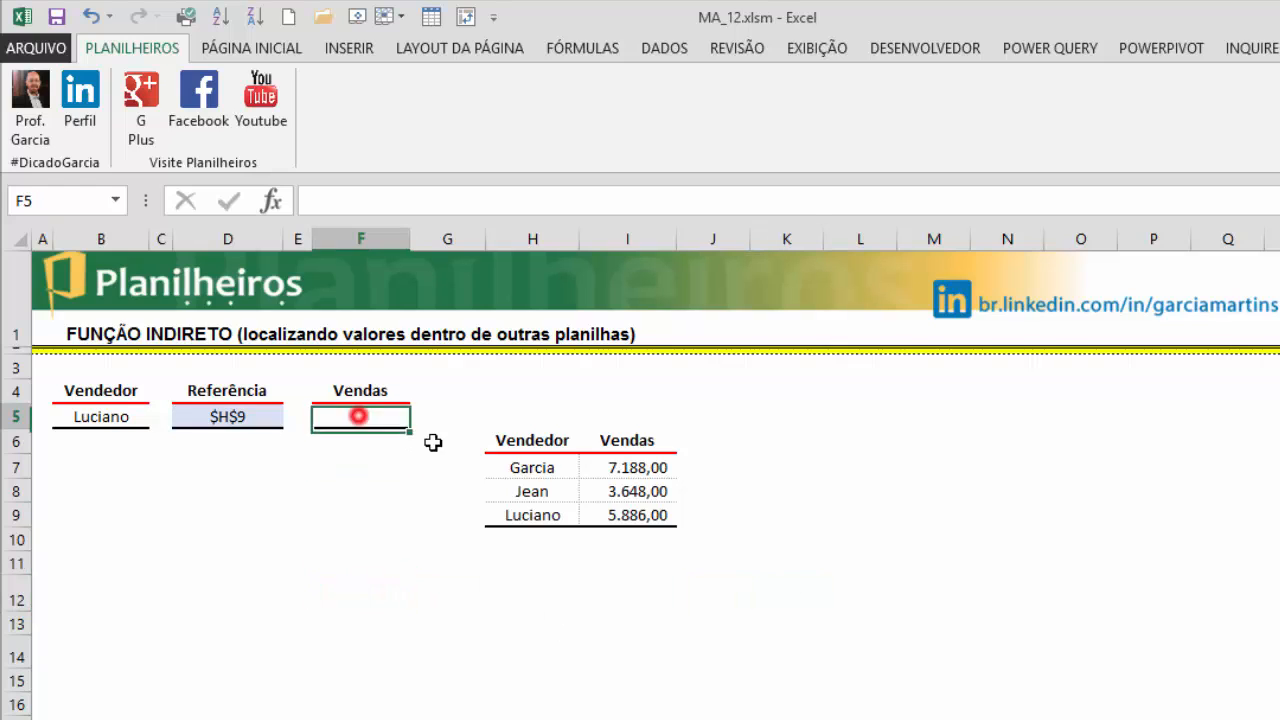
pyautogui.click(361, 390)
pyautogui.press('Delete')
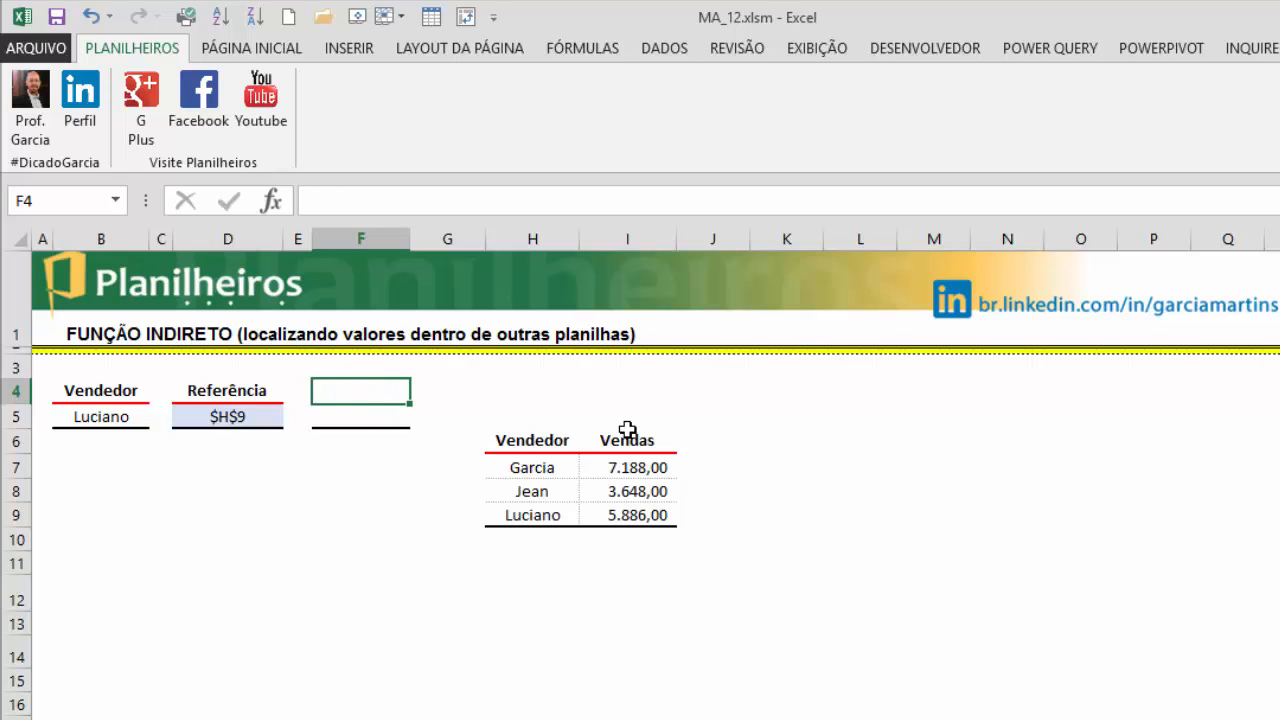
pyautogui.write('Vendedor')
pyautogui.press('Return')
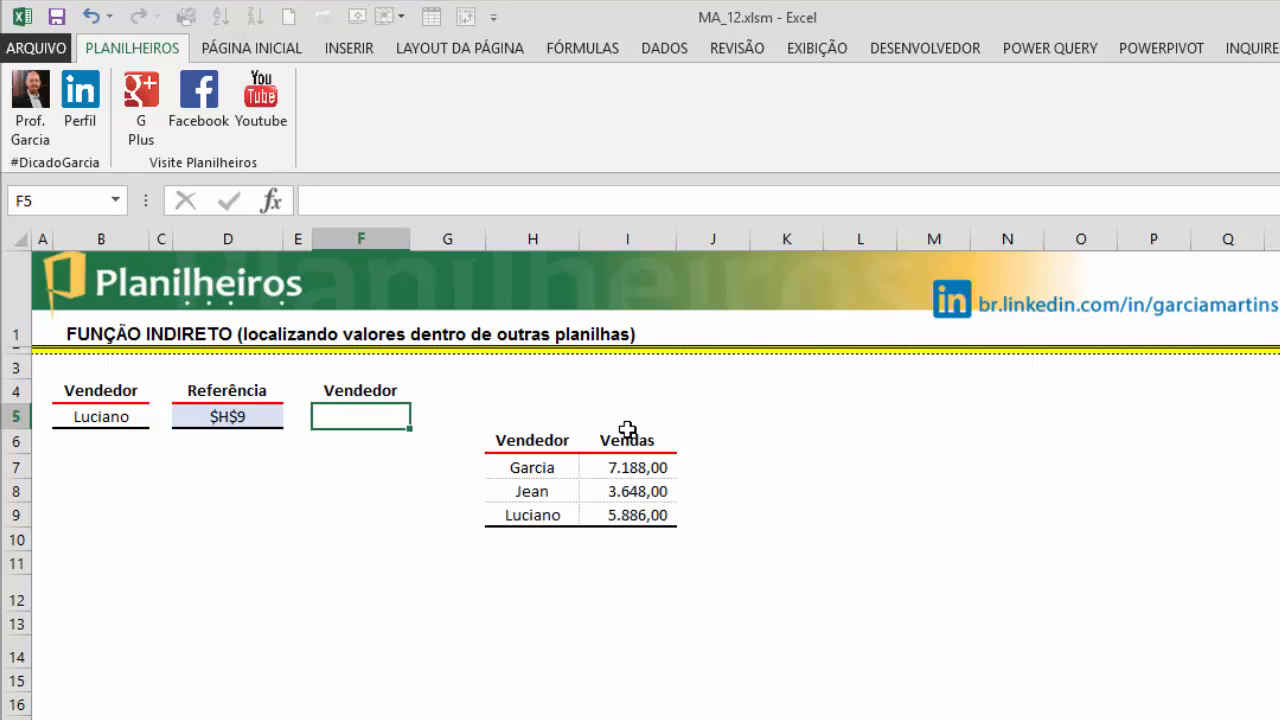
pyautogui.click(380, 686)
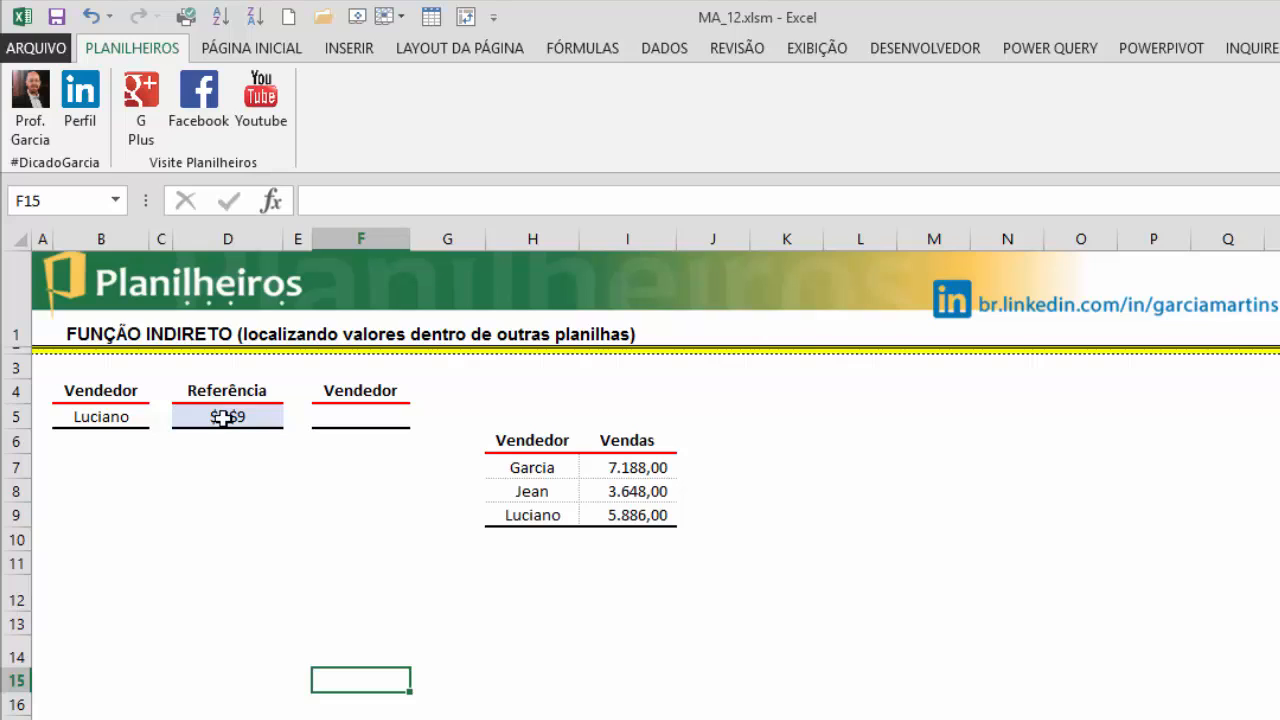
pyautogui.moveTo(98, 381); pyautogui.dragTo(95, 430)
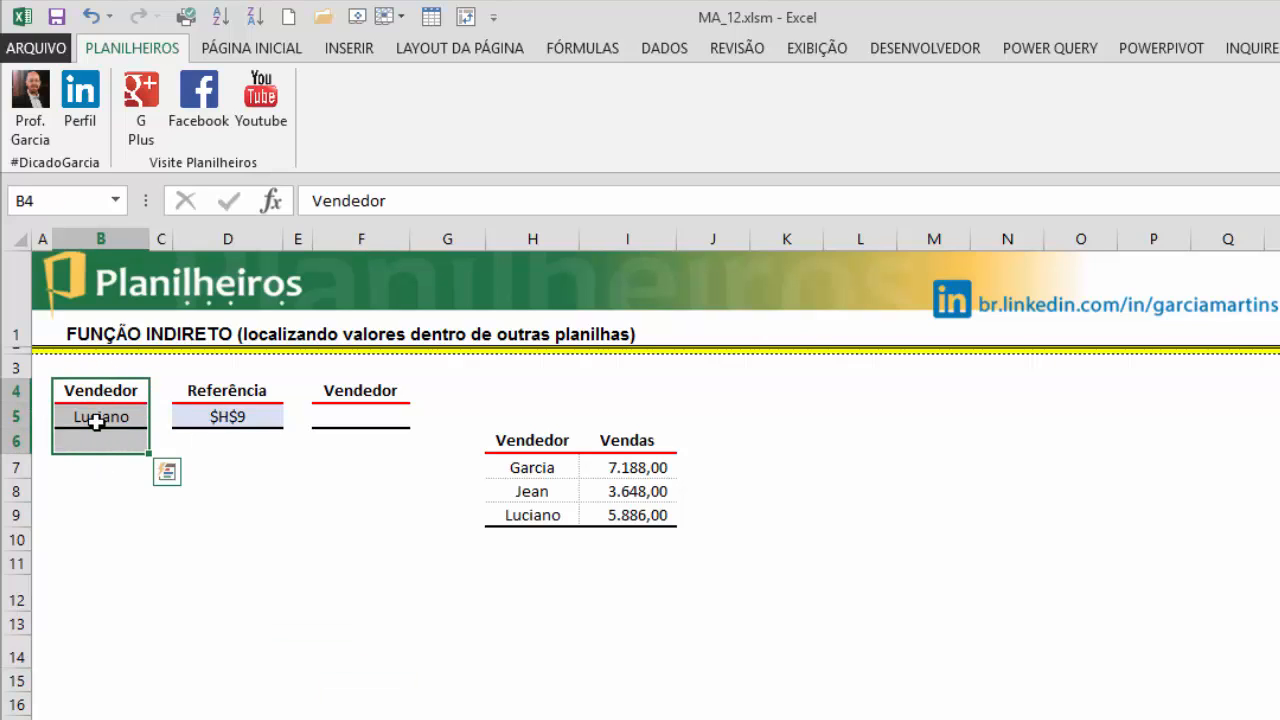
pyautogui.click(95, 422)
pyautogui.click(127, 459)
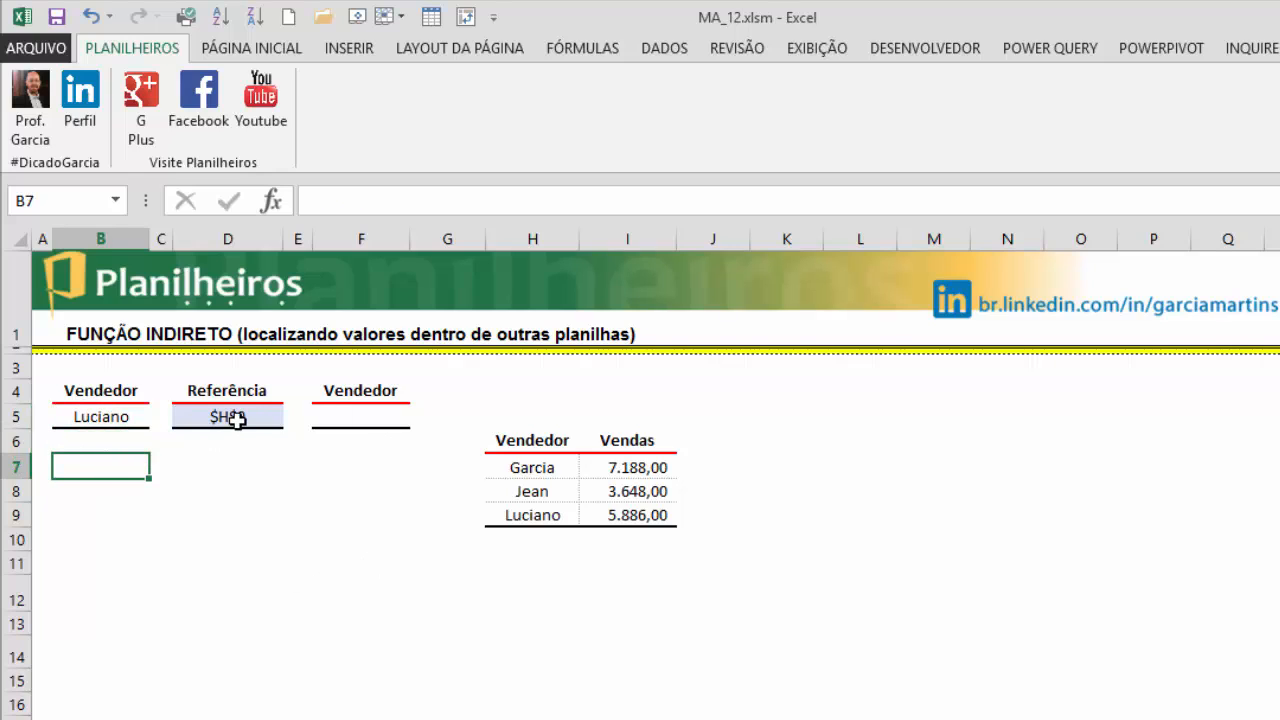
# Step: Enter the formula =INDIRETO(D5) in F5 to return the seller at the referenced address, and review it
pyautogui.click(364, 410)
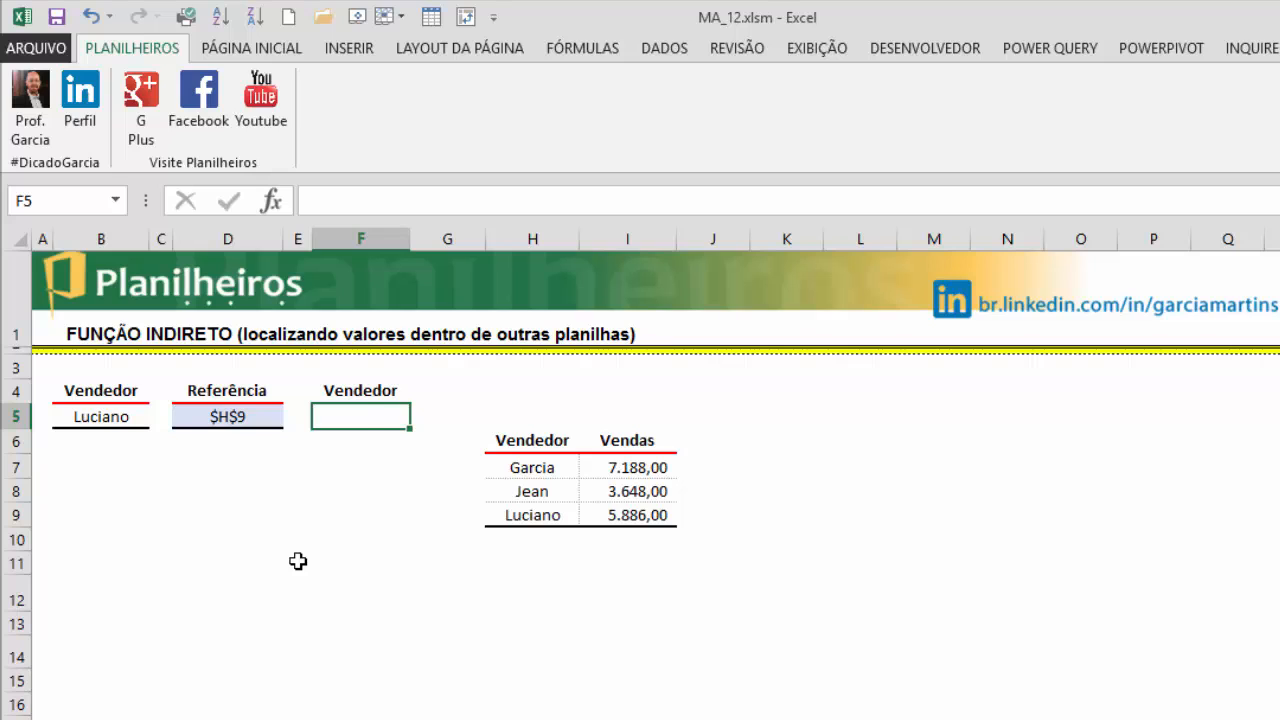
pyautogui.write('=indi')
pyautogui.press('Tab')
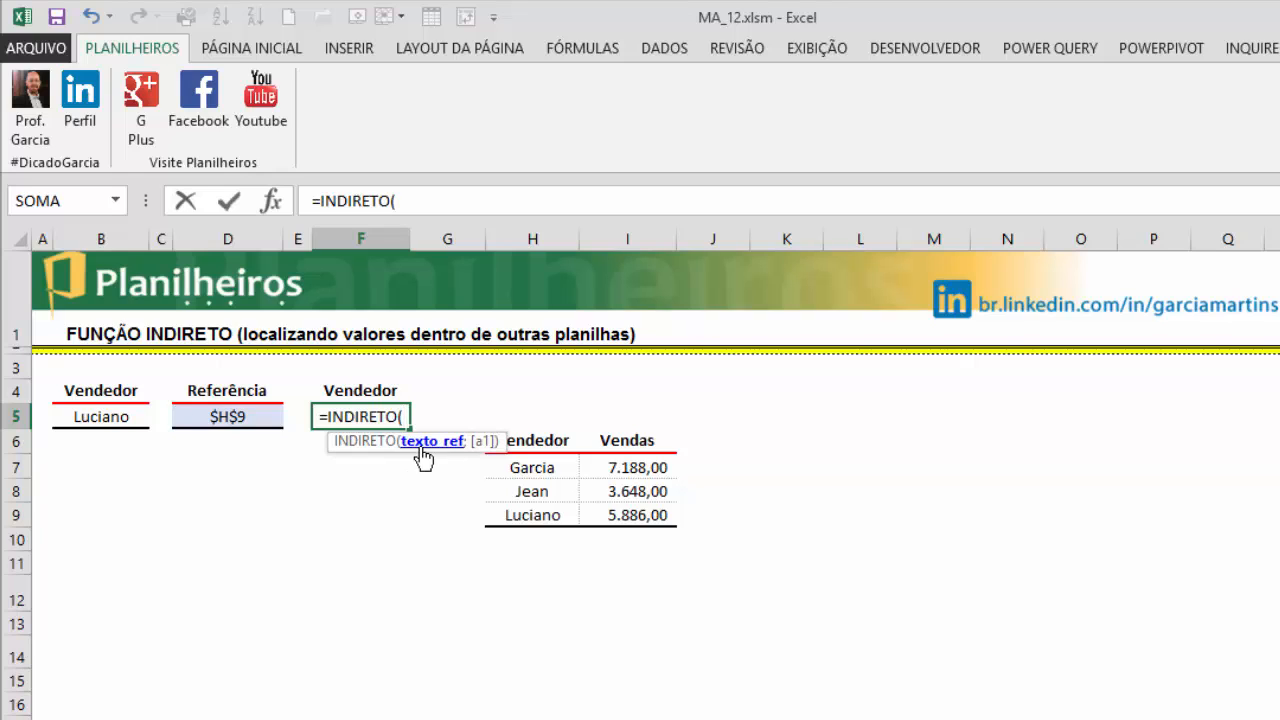
pyautogui.click(233, 418)
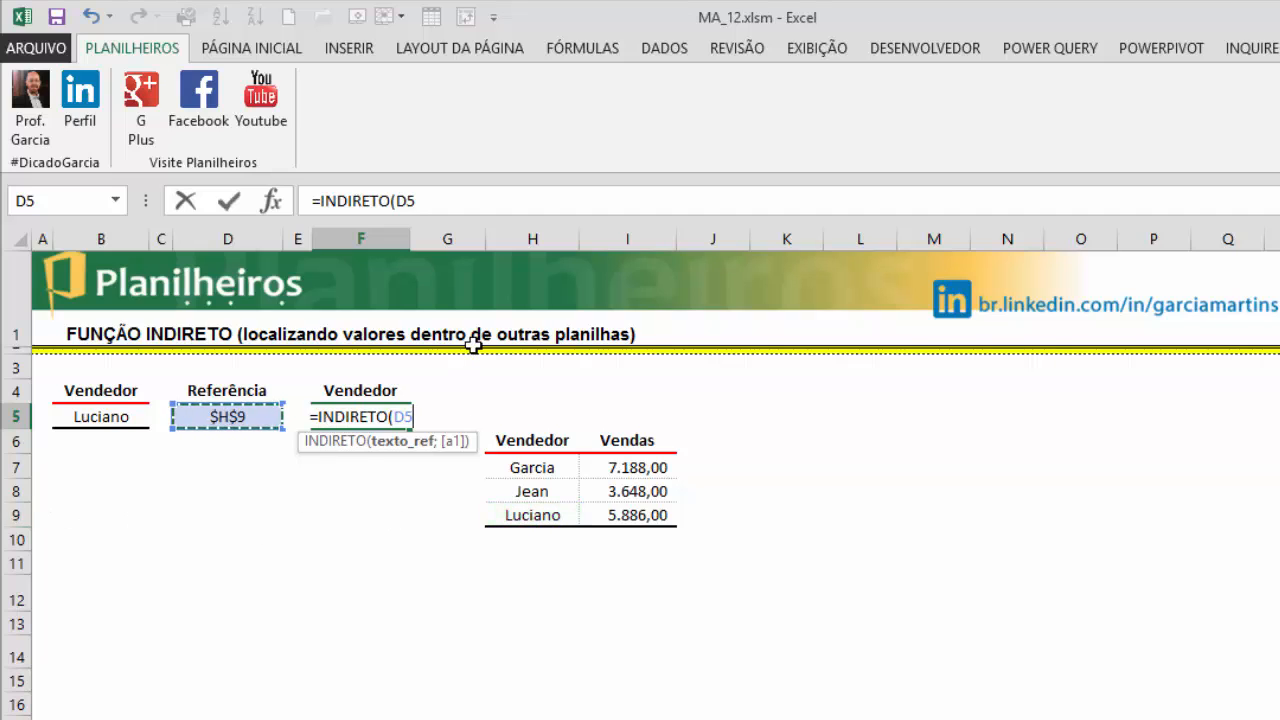
pyautogui.press('Return')
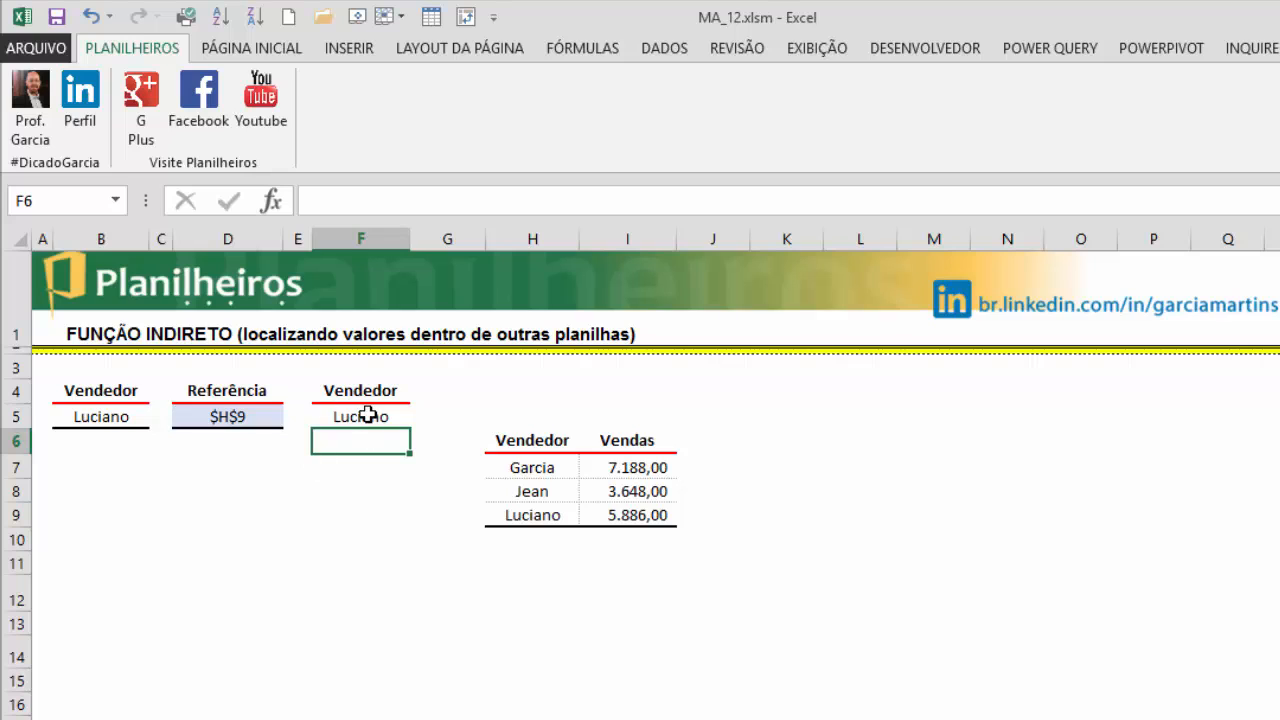
pyautogui.click(378, 412)
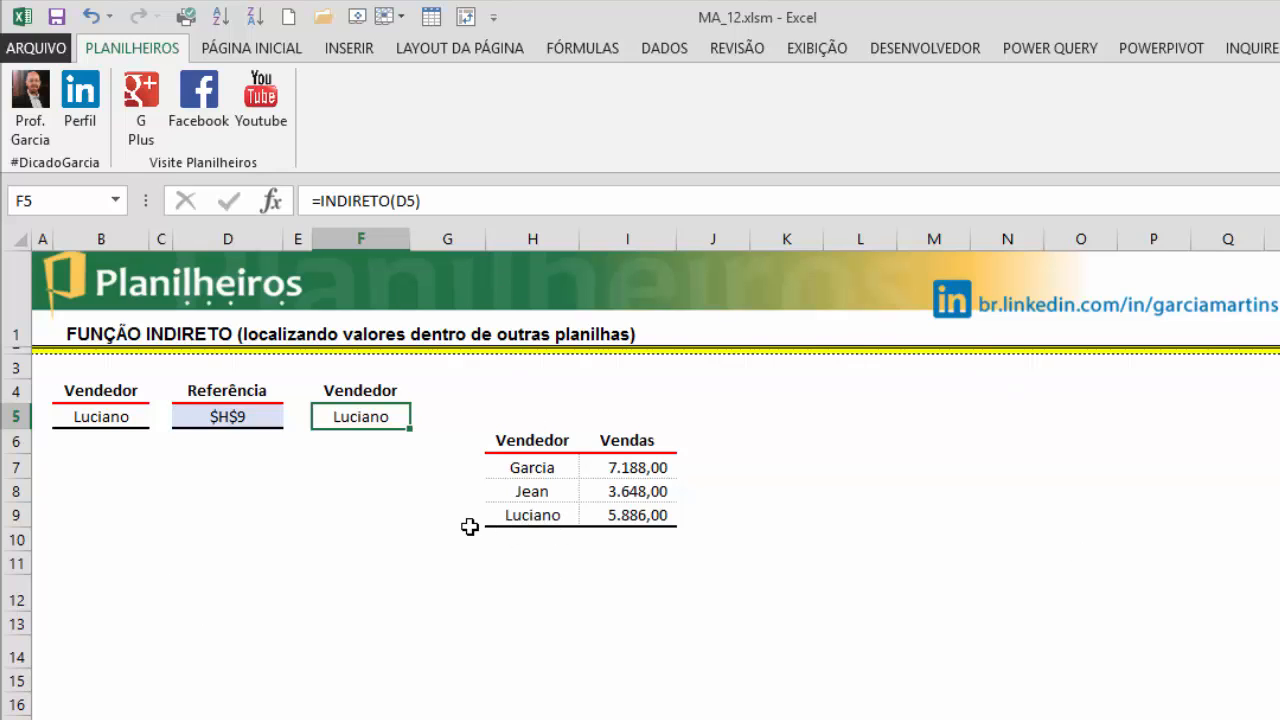
# Step: Enter the second seller's name in Vendedor cell B5 and check the reference in D5
pyautogui.click(101, 416)
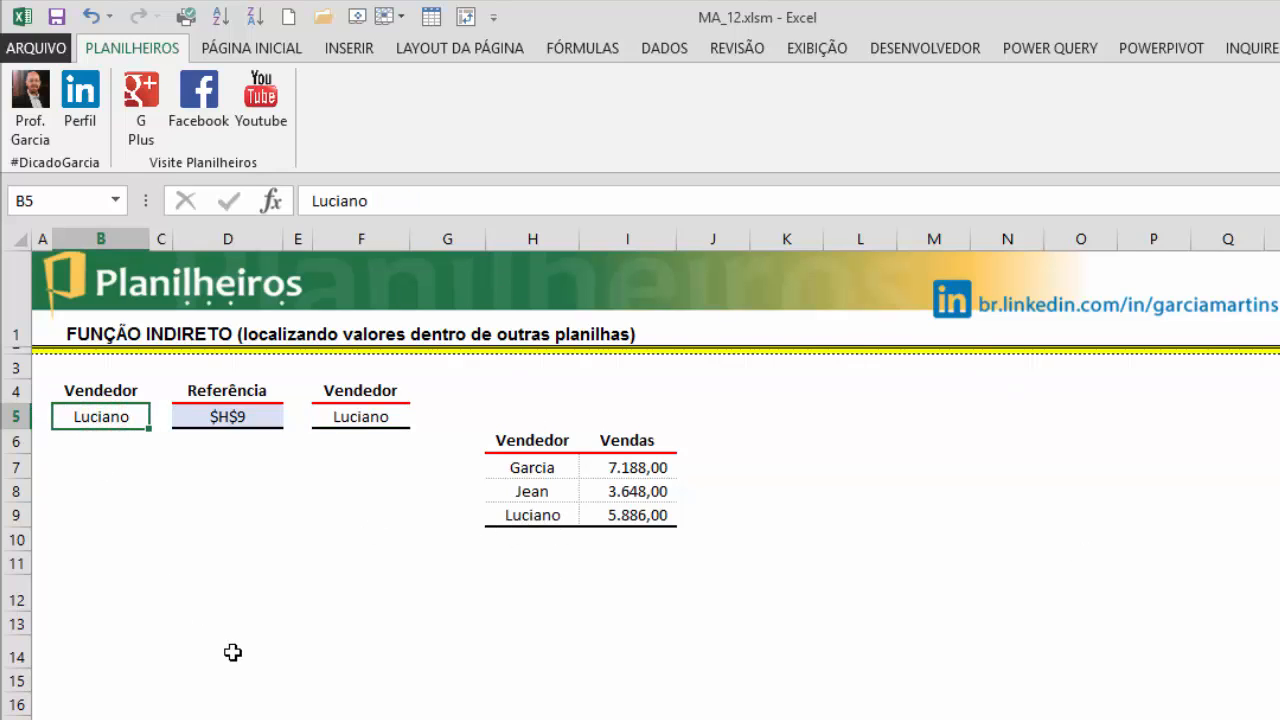
pyautogui.write('Jen')
pyautogui.write('n')
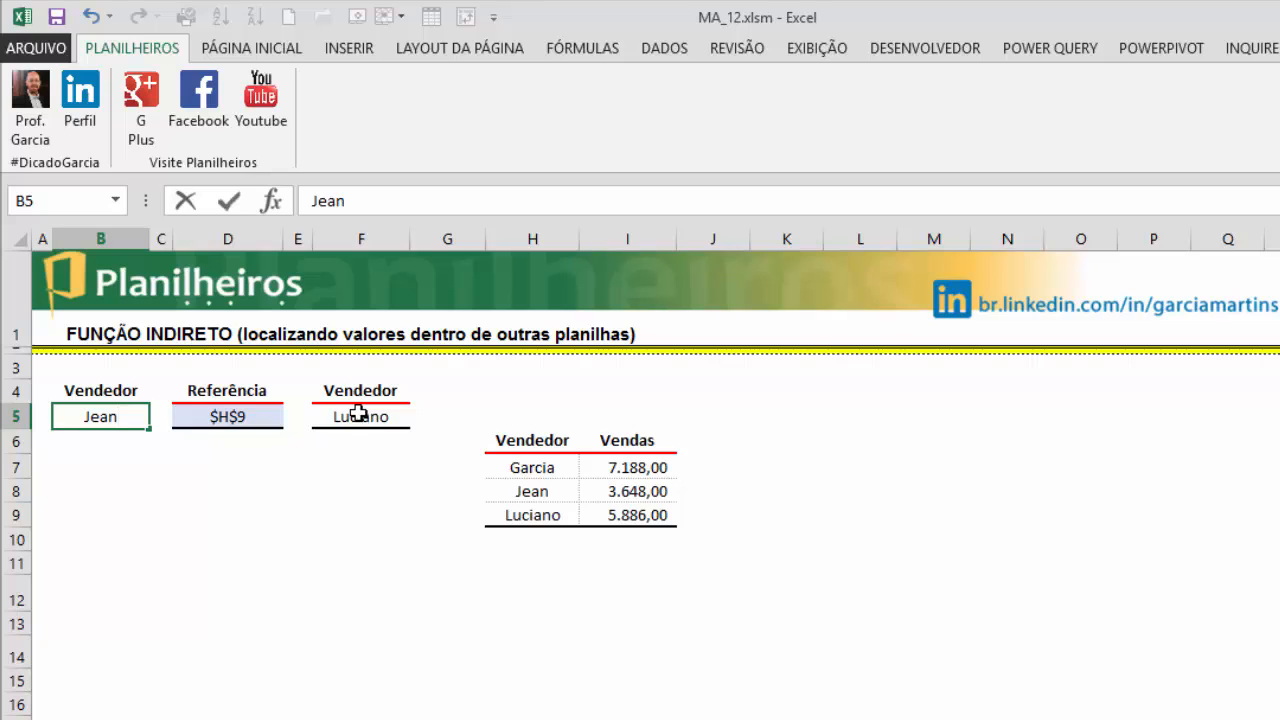
pyautogui.press('Return')
pyautogui.click(223, 420)
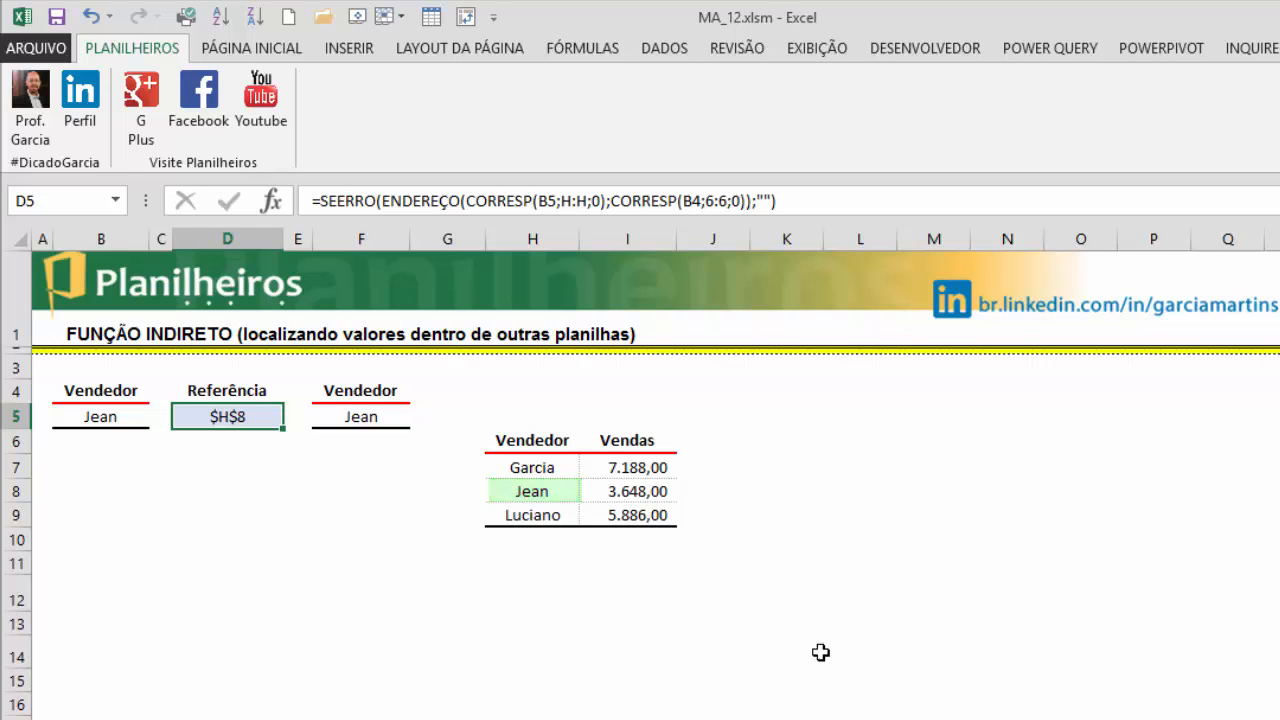
# Step: Enter the sales range address I7:I9 as text in D7, below the Referência cell
pyautogui.click(460, 395)
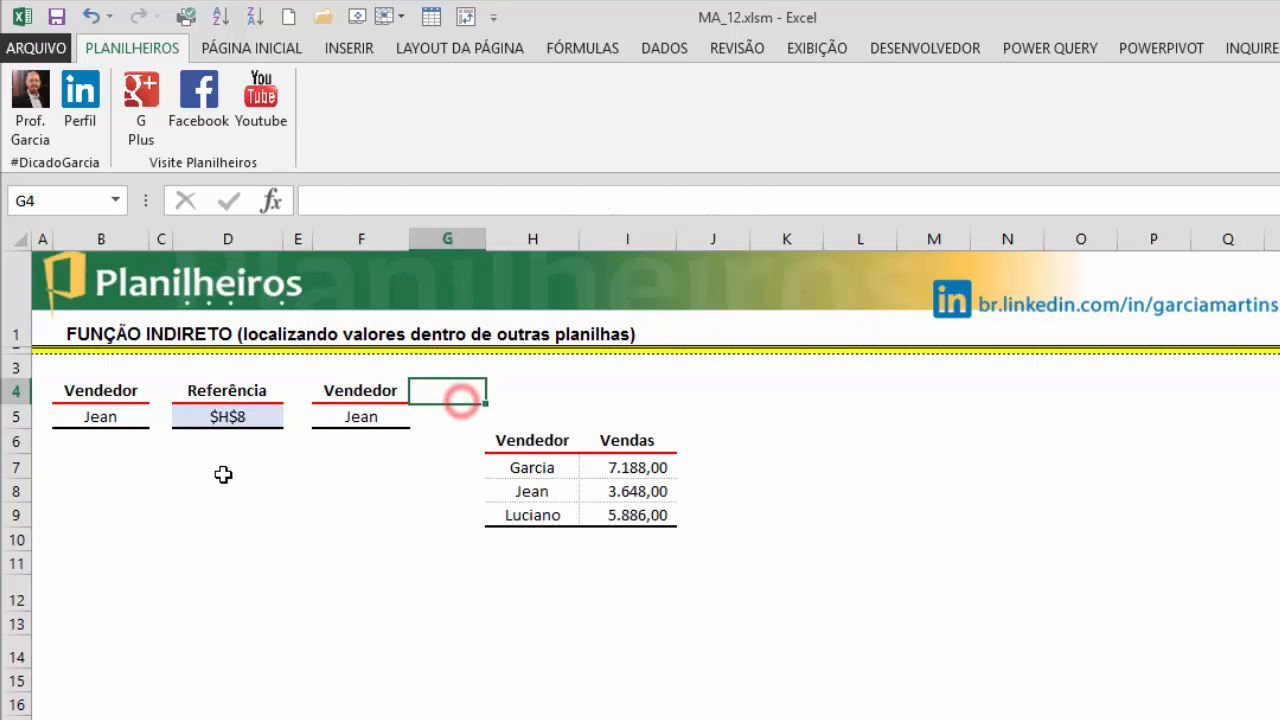
pyautogui.click(224, 468)
pyautogui.moveTo(625, 458); pyautogui.dragTo(630, 507)
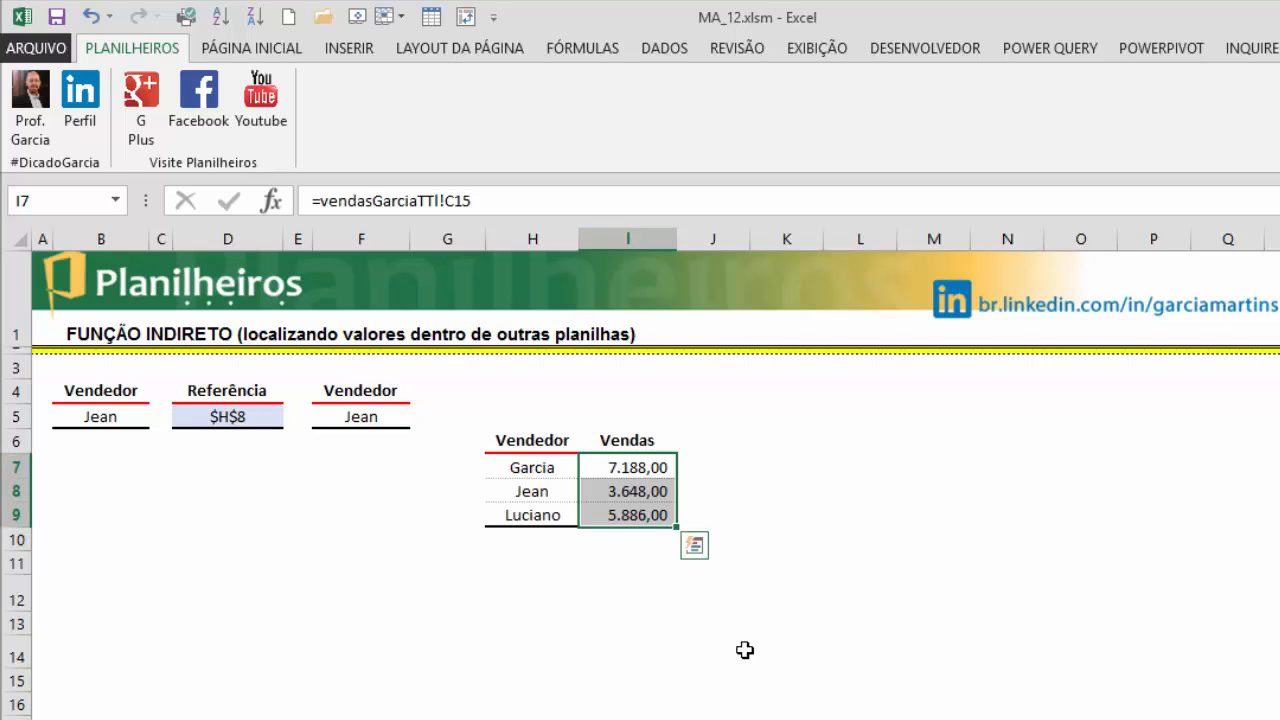
pyautogui.click(211, 474)
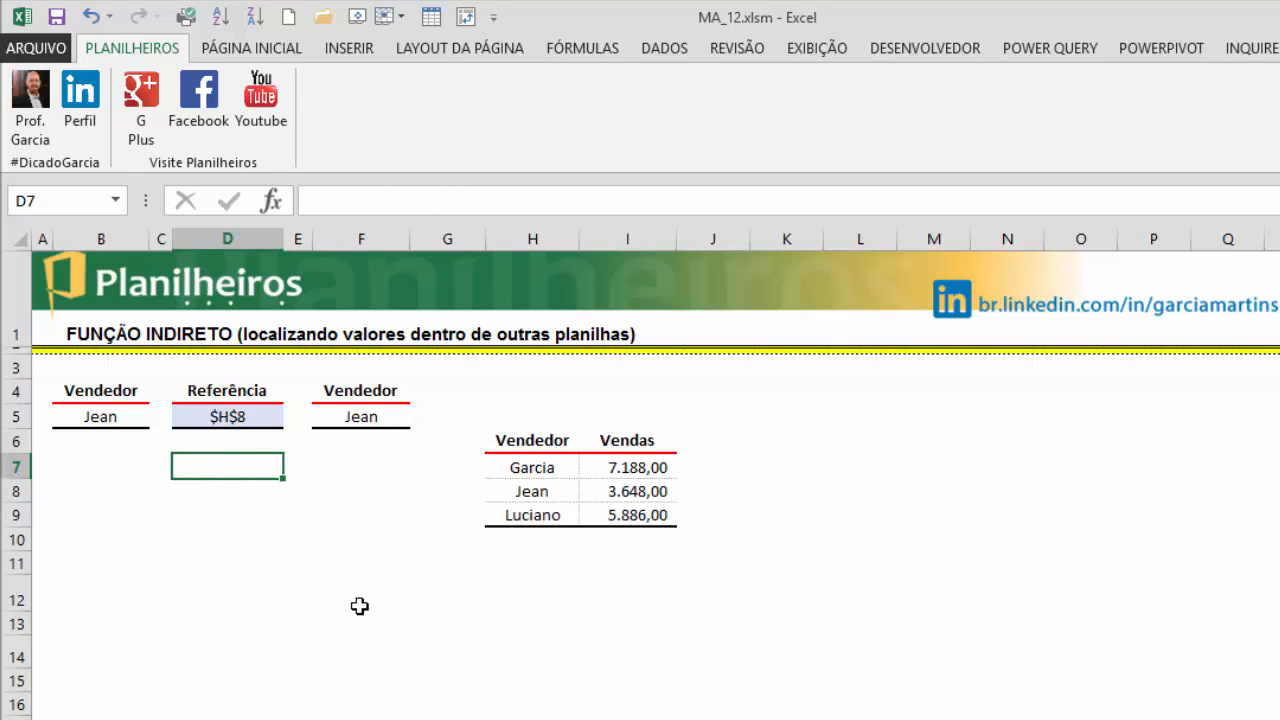
pyautogui.write('I7:I9')
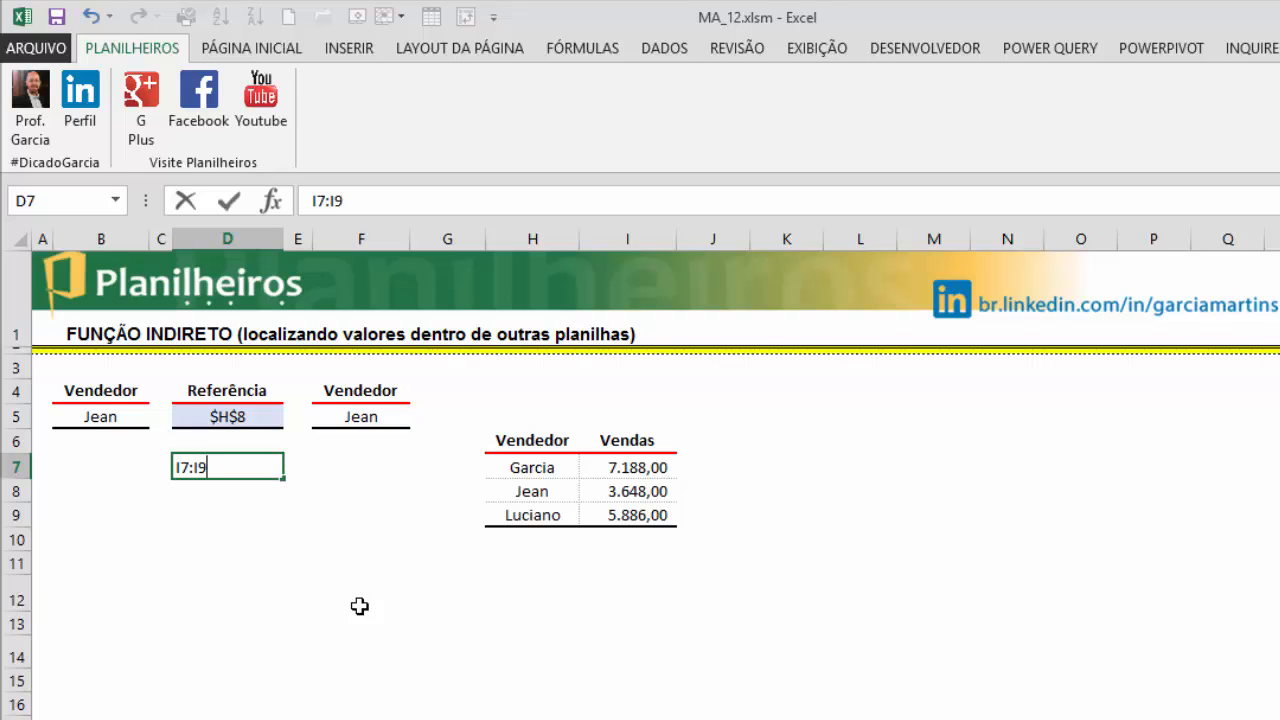
pyautogui.press('Return')
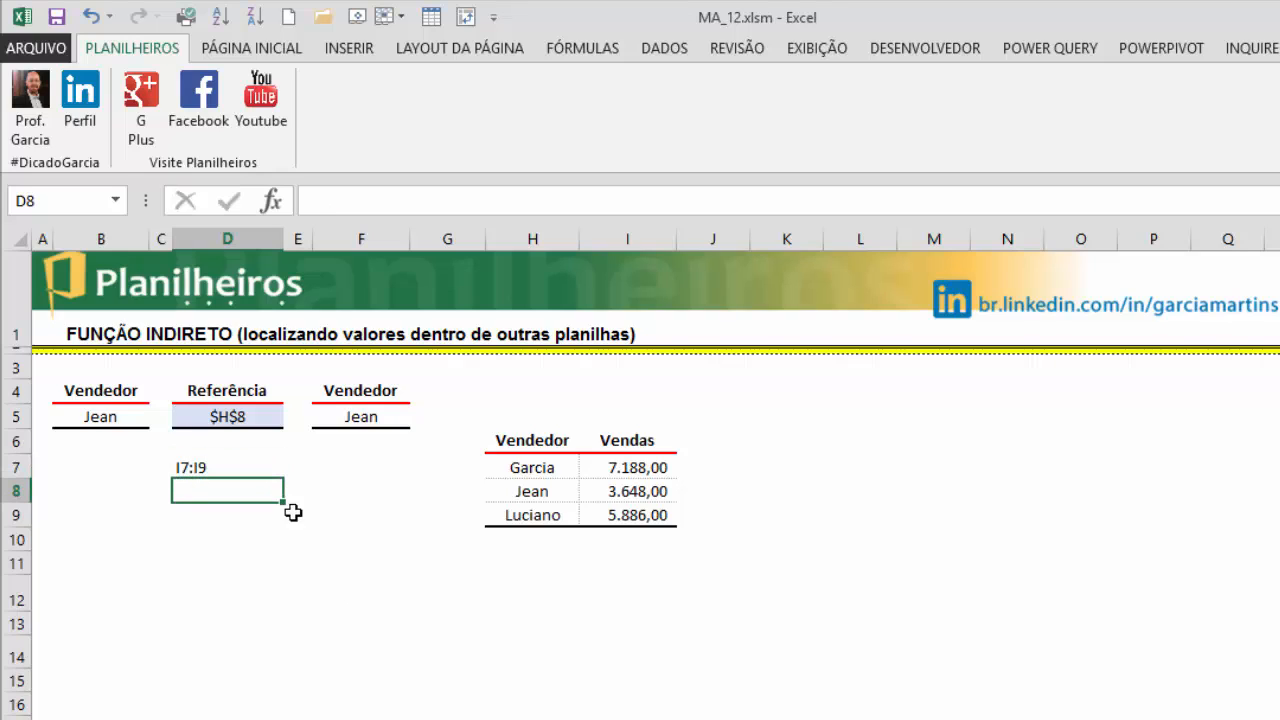
pyautogui.click(215, 467)
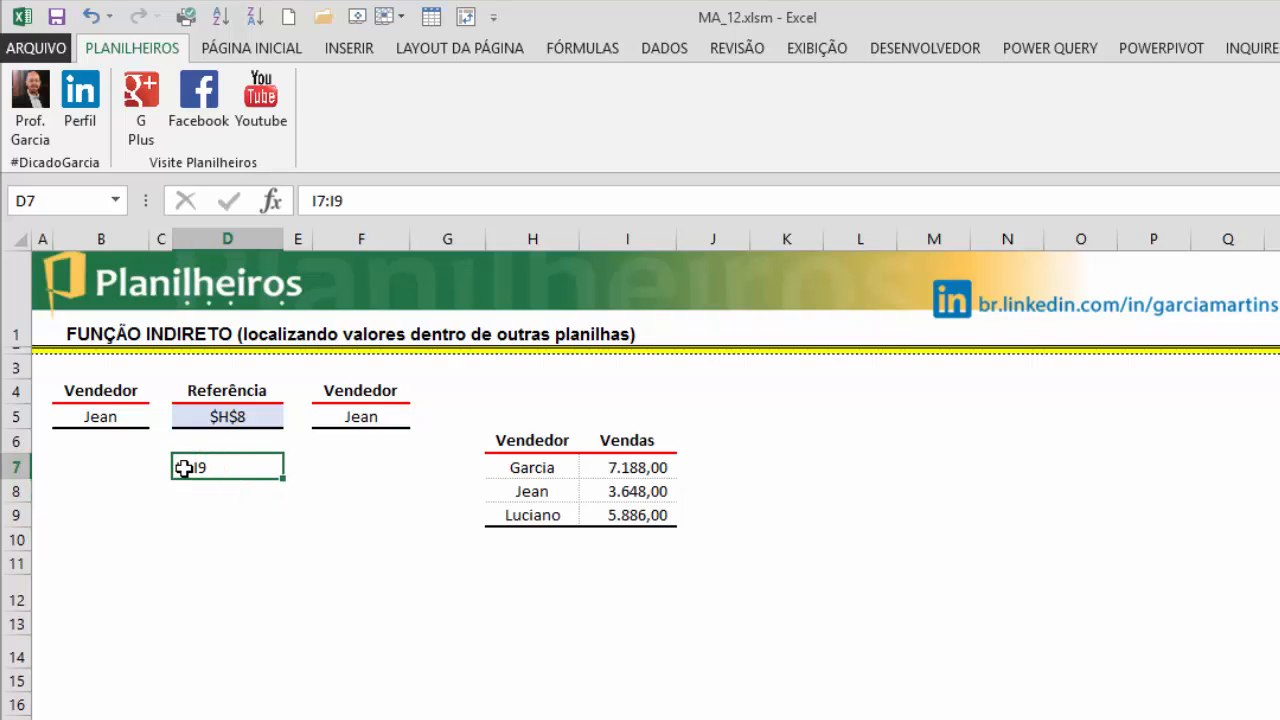
# Step: Check the sales range I7:I9 and enter =SOMA(INDIRETO(D7)) in F7 to total the range addressed in D7
pyautogui.moveTo(651, 466); pyautogui.dragTo(645, 521)
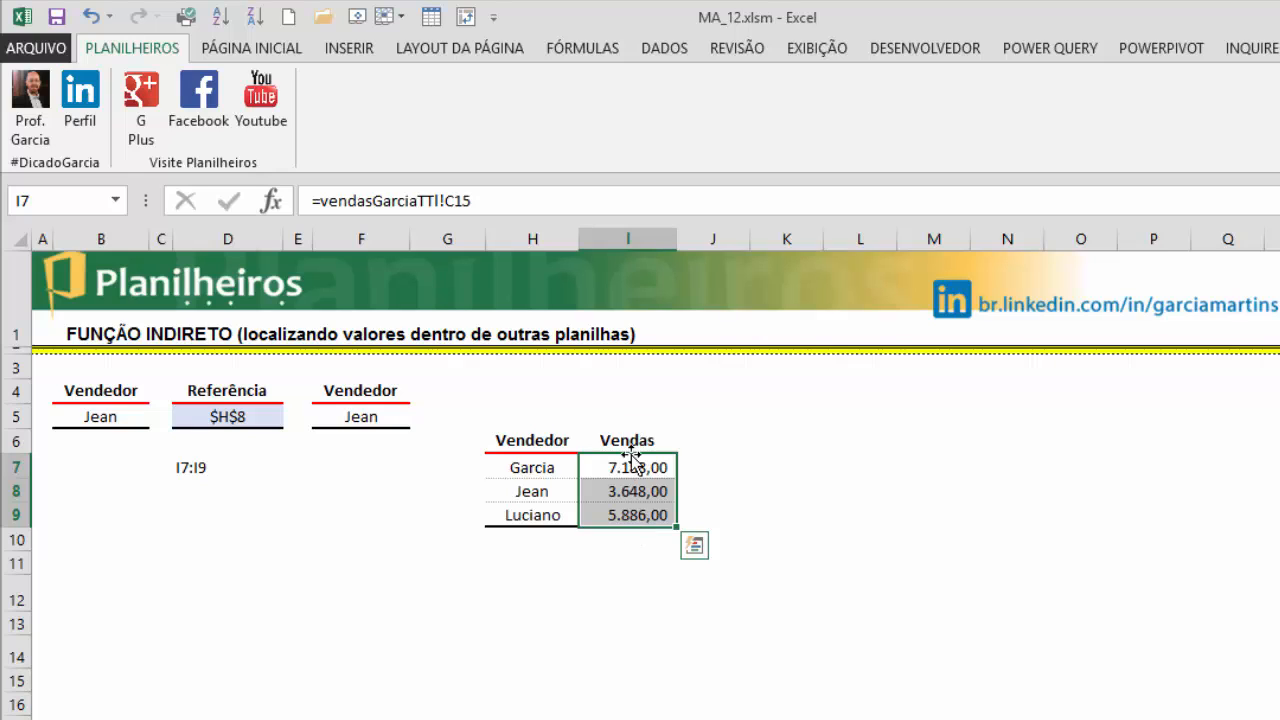
pyautogui.click(345, 470)
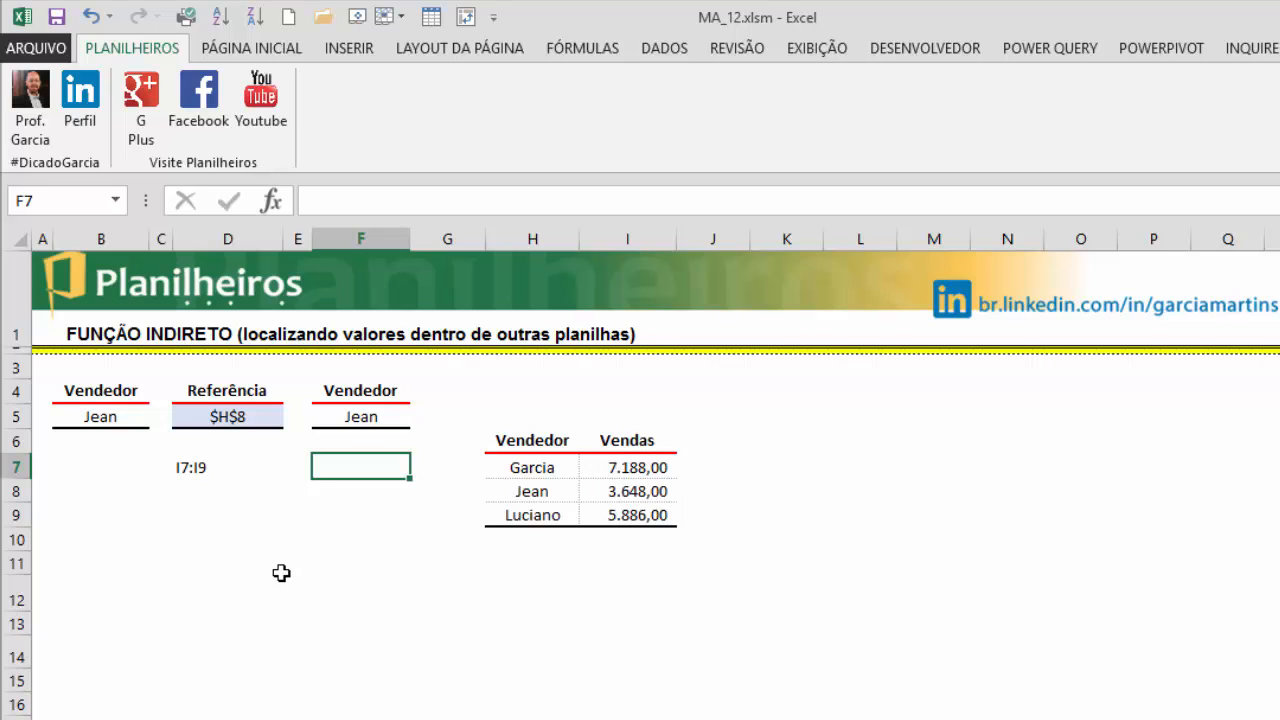
pyautogui.write('=som')
pyautogui.press('Tab')
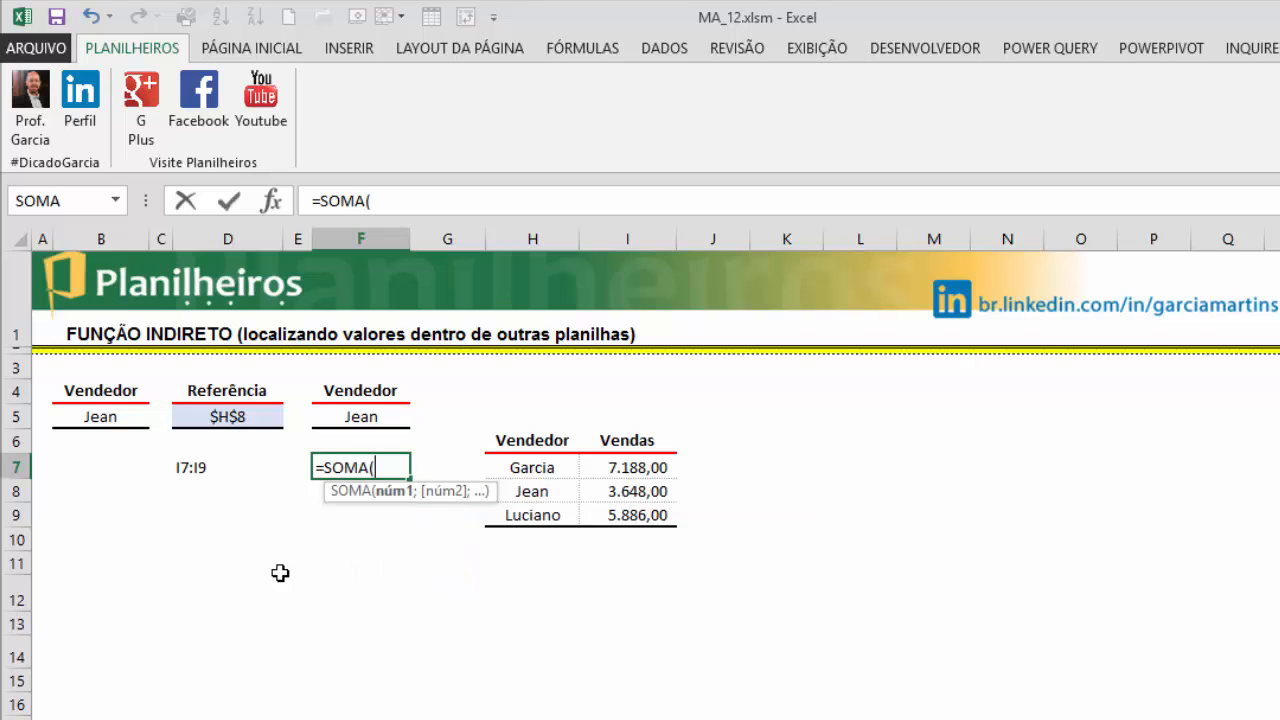
pyautogui.write('indi')
pyautogui.press('Tab')
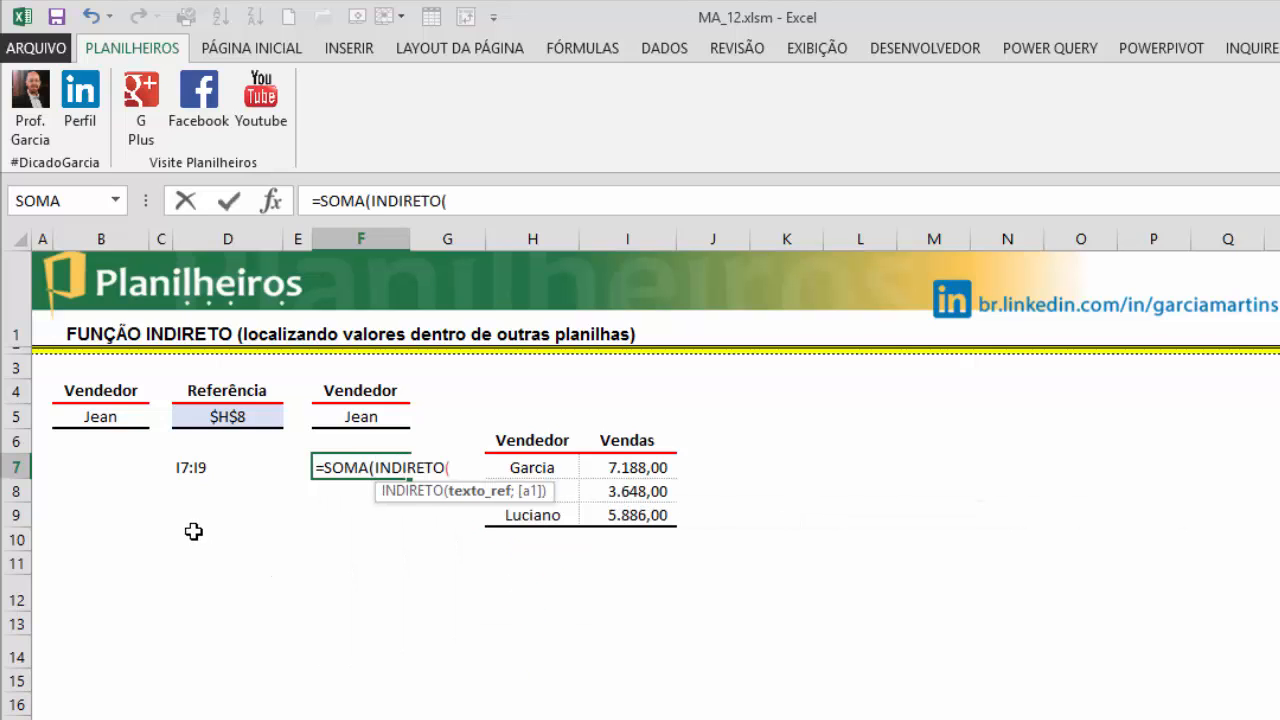
pyautogui.click(193, 466)
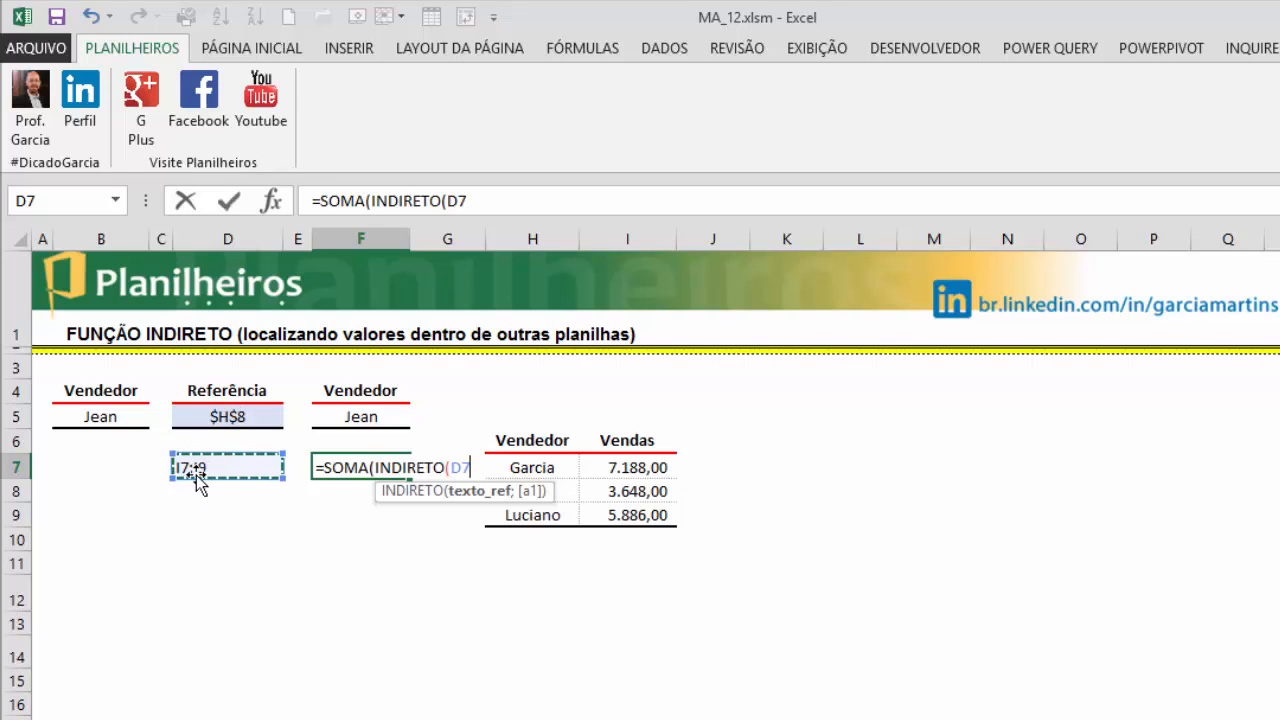
pyautogui.write('))')
pyautogui.press('Return')
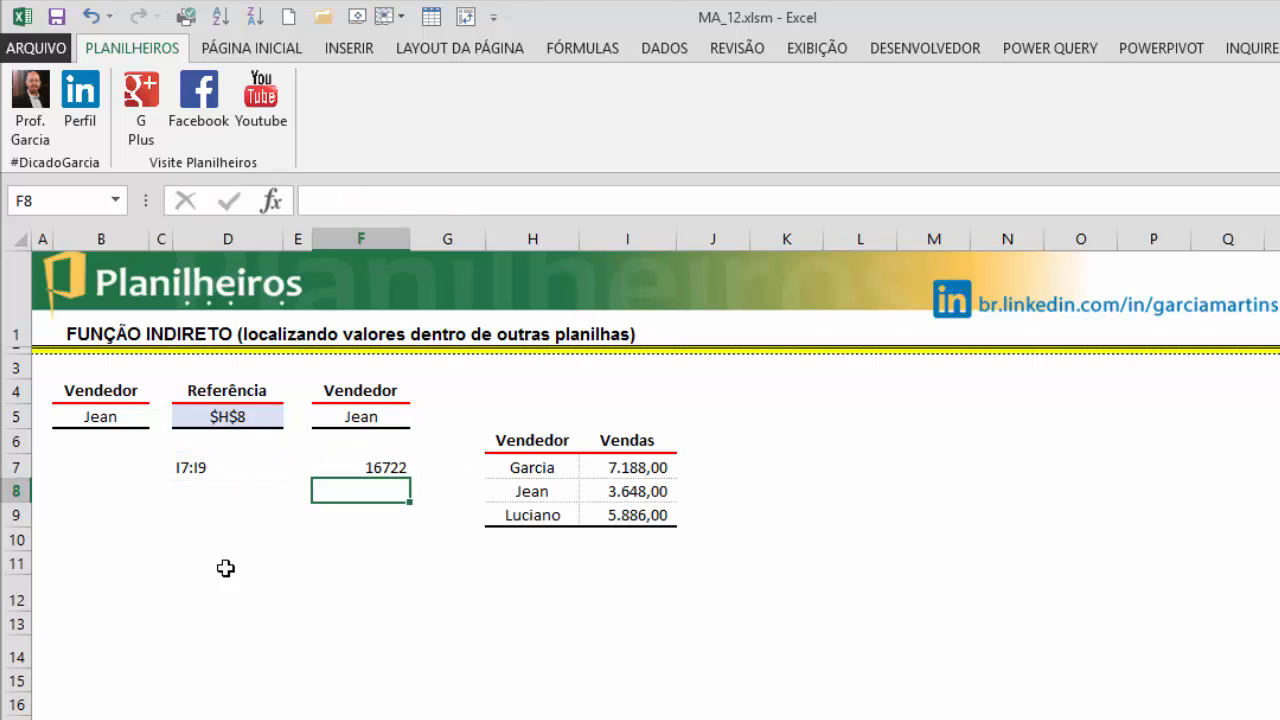
# Step: Format the total in F7 with the thousands separator style (Contábil)
pyautogui.click(355, 465)
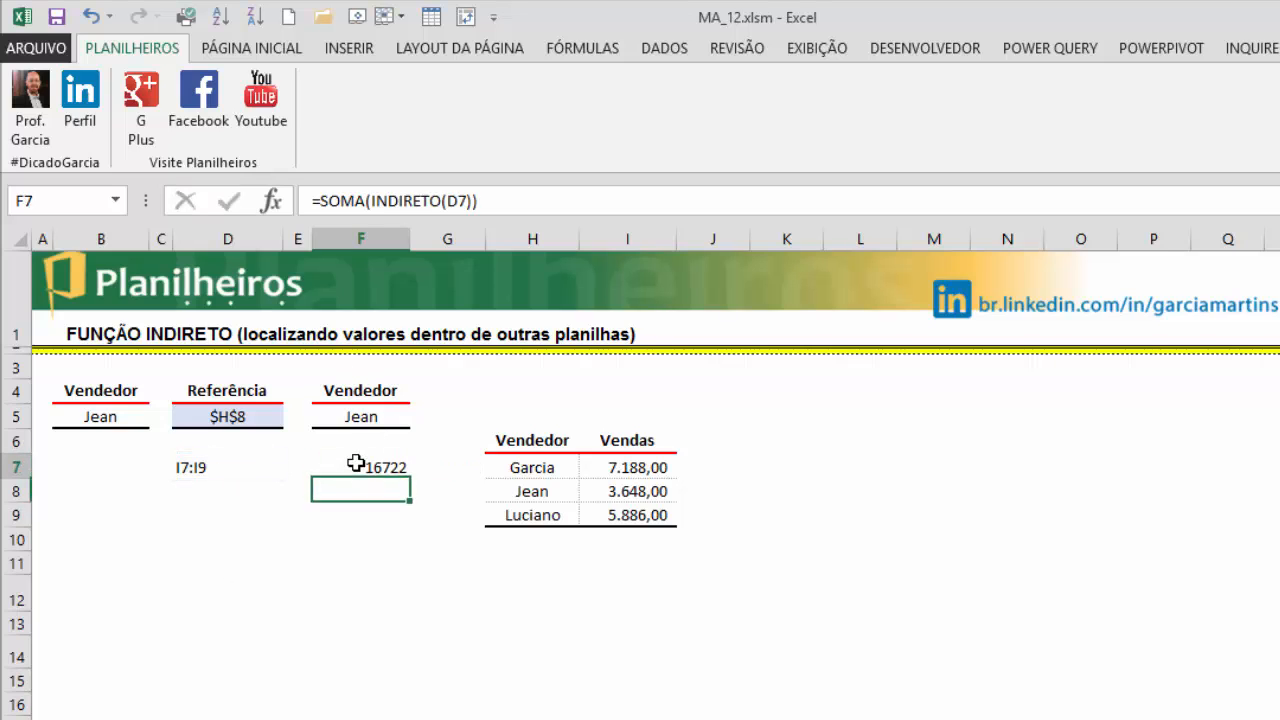
pyautogui.click(226, 50)
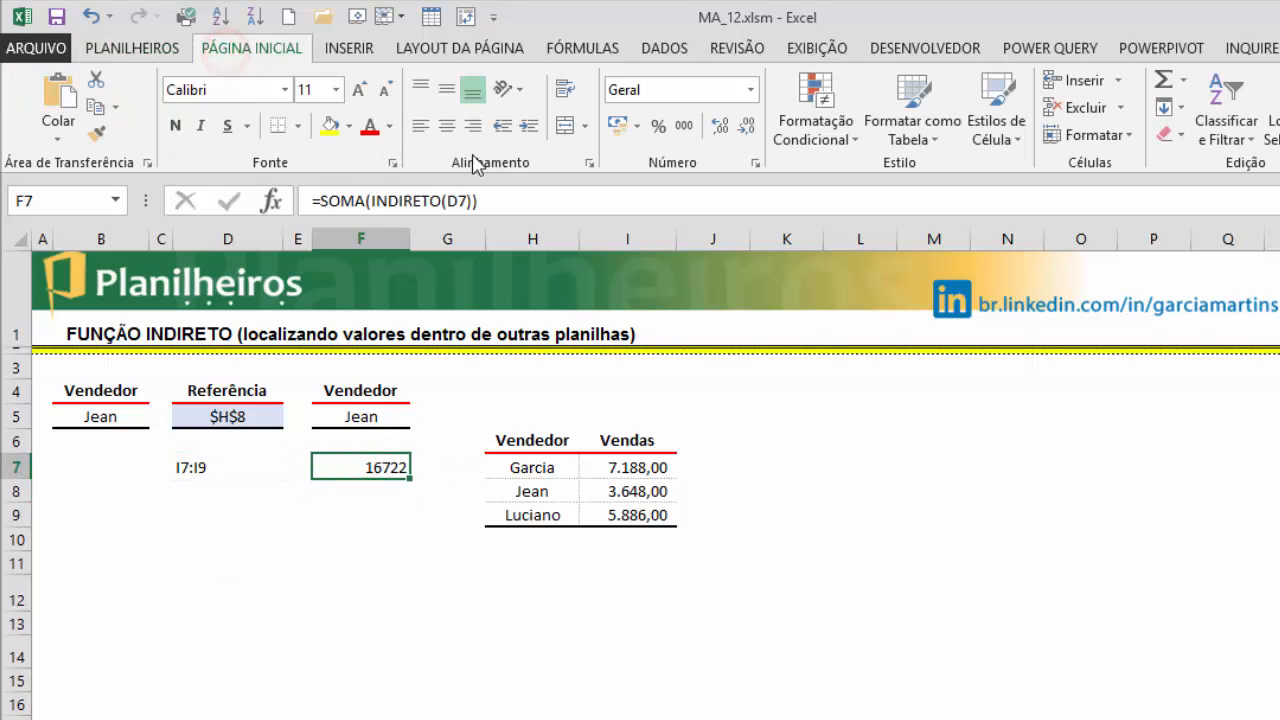
pyautogui.click(687, 126)
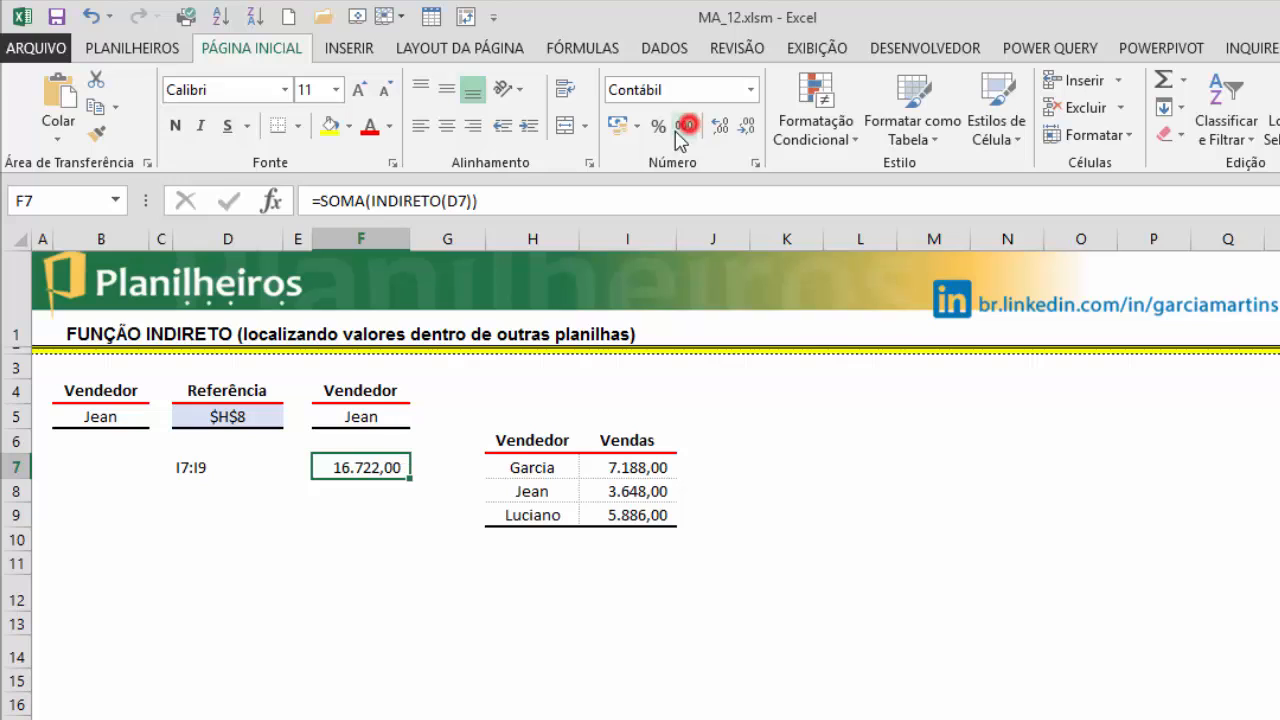
# Step: Review the total in F7 and the range text in D7 that it refers to
pyautogui.click(366, 600)
pyautogui.click(373, 467)
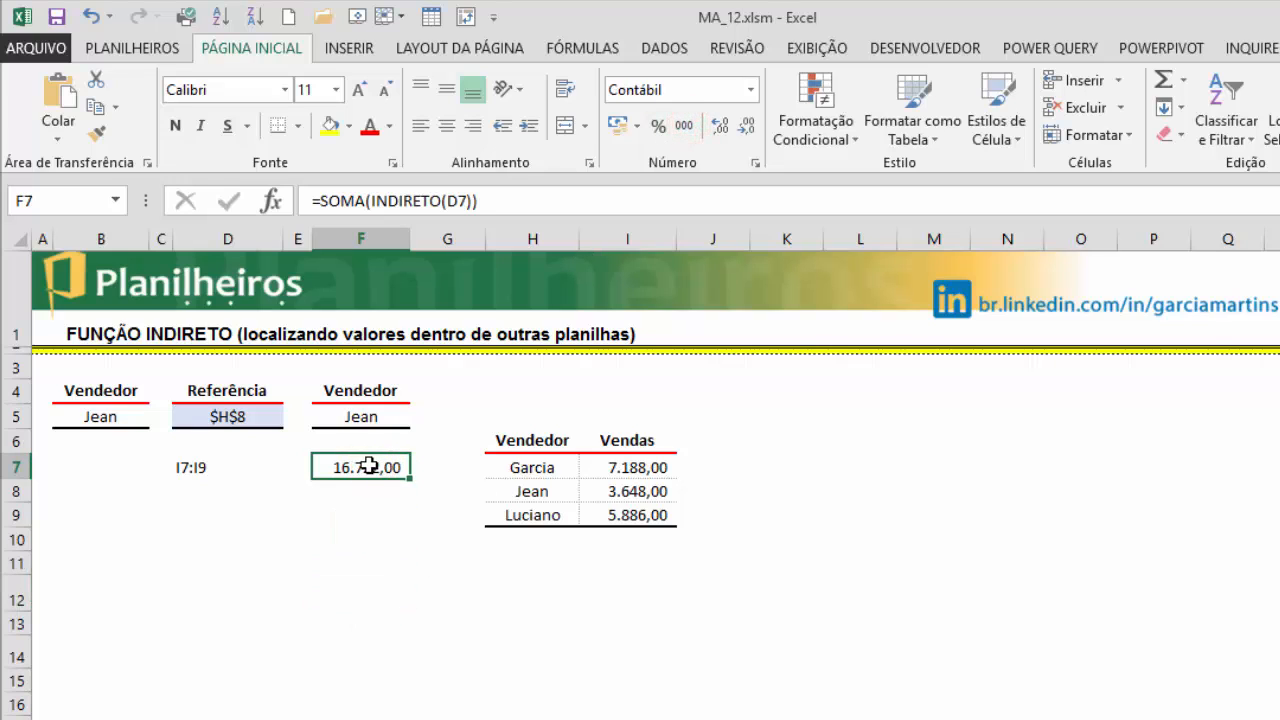
pyautogui.click(197, 467)
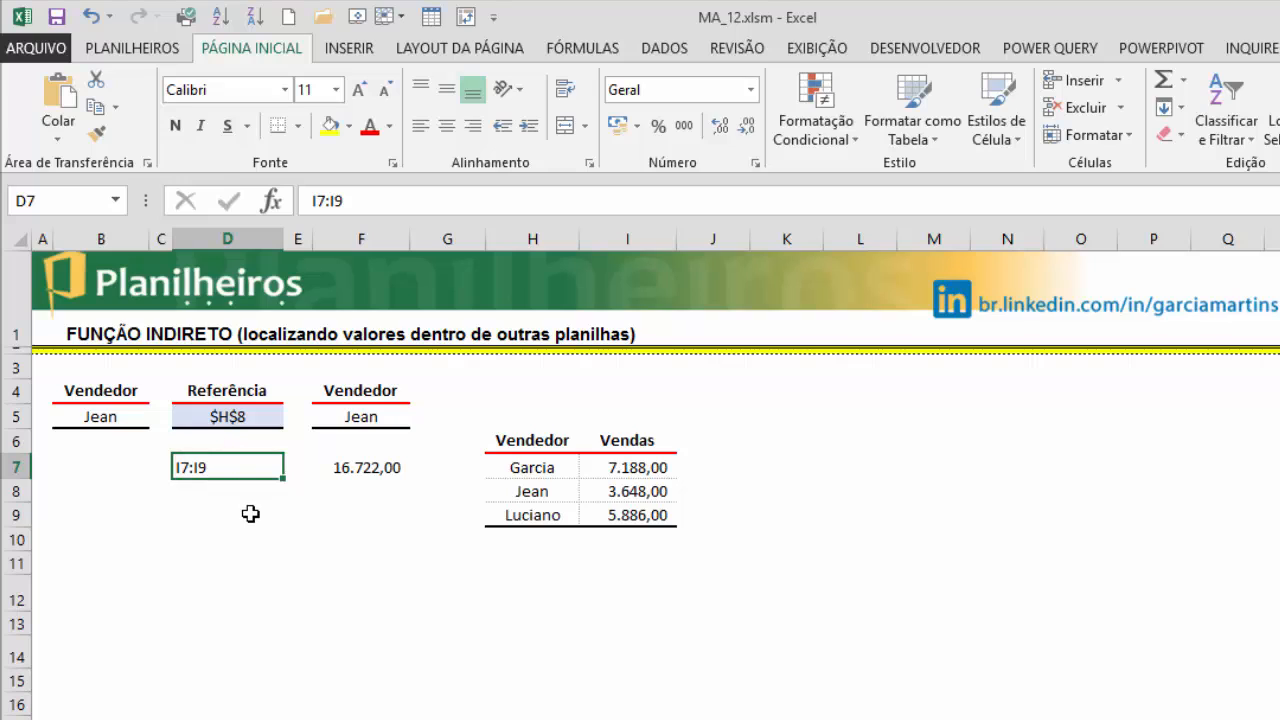
pyautogui.press('F2')
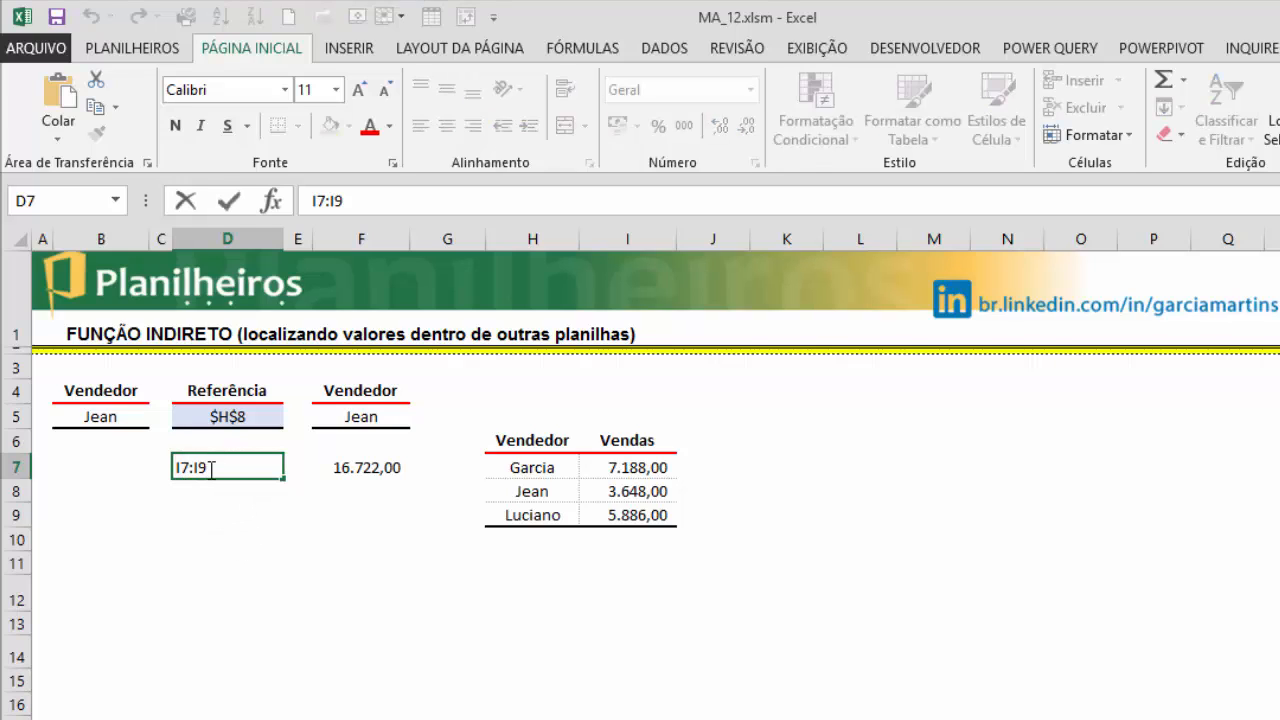
pyautogui.press('Escape')
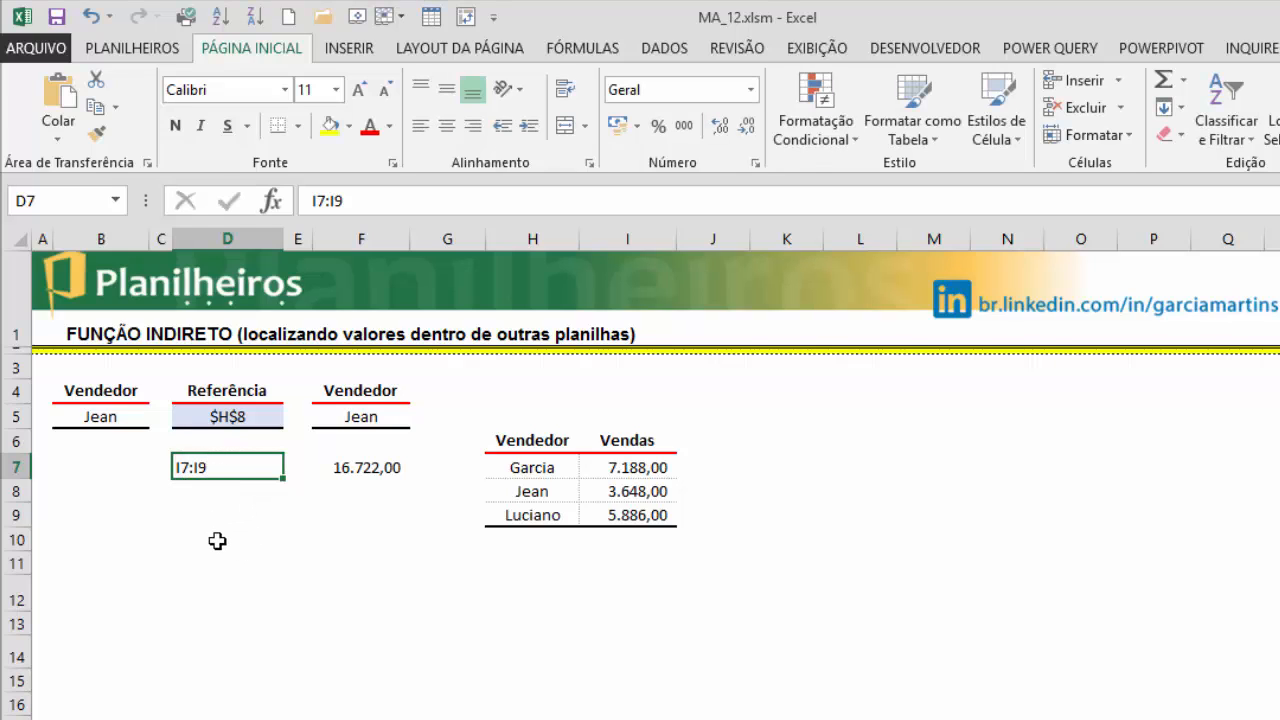
# Step: Enter the direct sum =SOMA(I7:I9) in I10, below the Vendas column
pyautogui.click(617, 545)
pyautogui.write('=s')
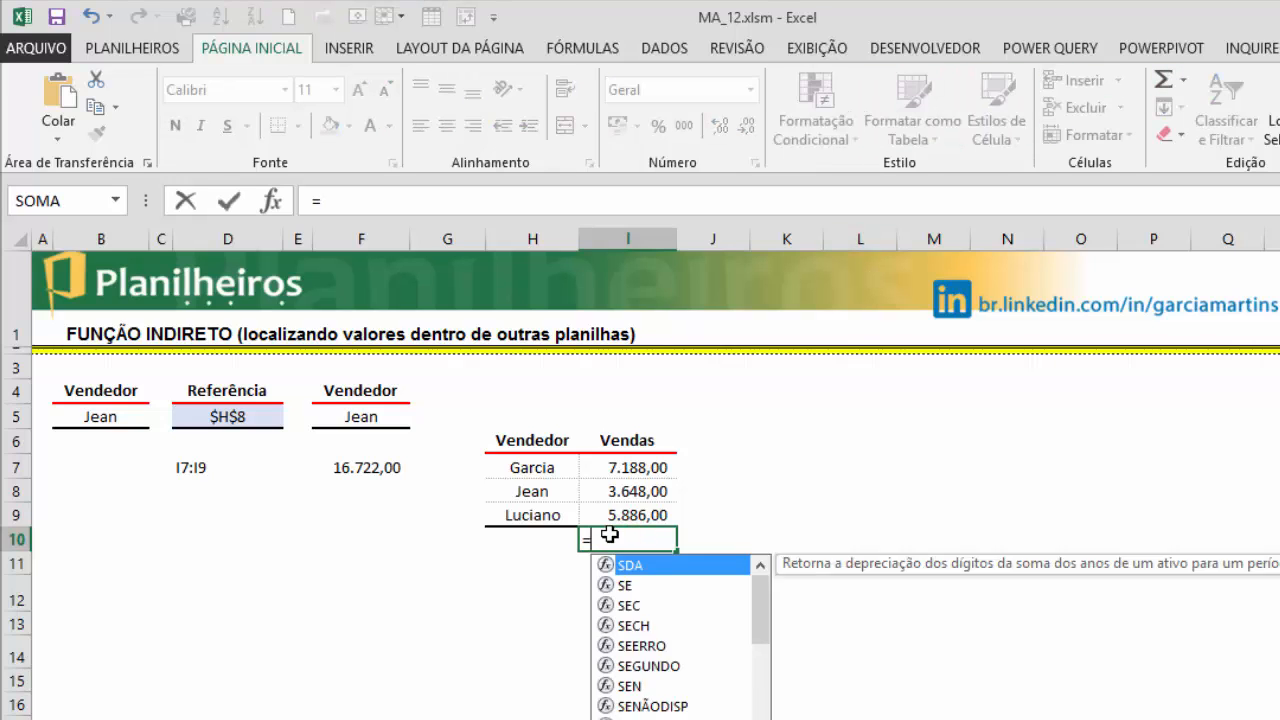
pyautogui.write('oma')
pyautogui.press('Tab')
pyautogui.moveTo(601, 514); pyautogui.dragTo(618, 462)
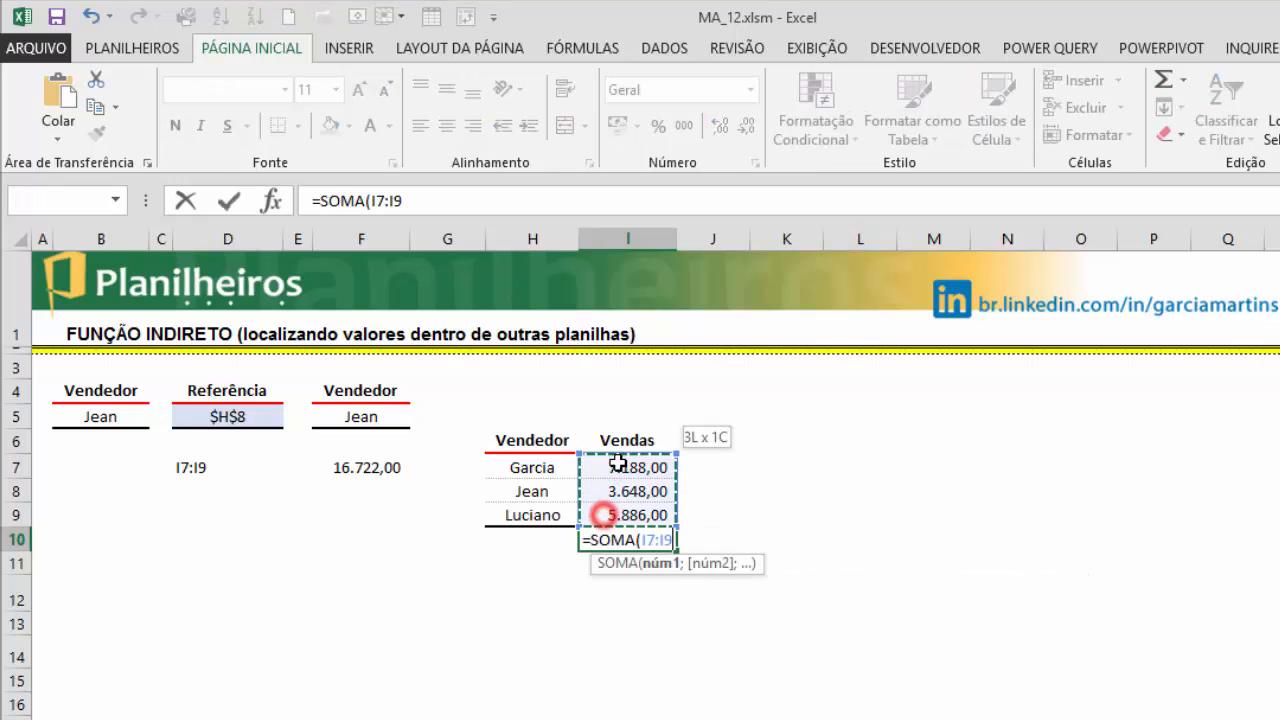
pyautogui.write(')')
pyautogui.press('Return')
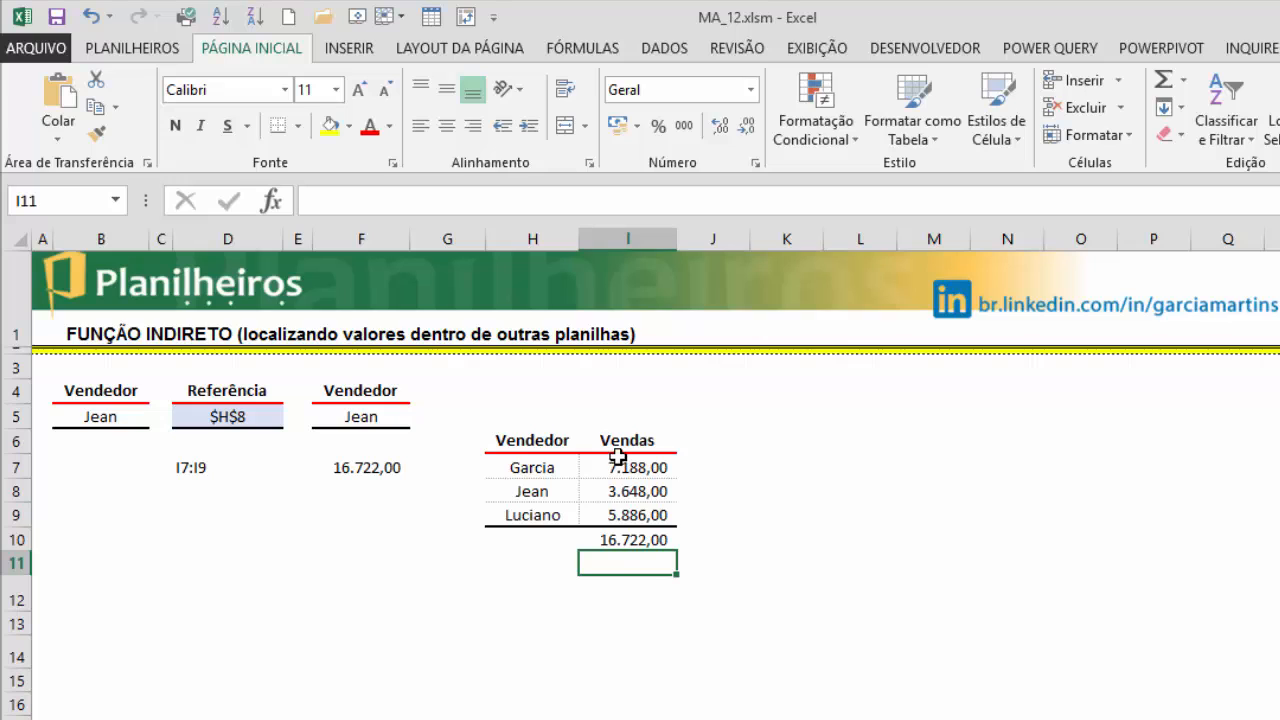
# Step: Compare the direct sum in I10 with the total in F7, and inspect the SOMA and INDIRETO formula in F7
pyautogui.click(634, 540)
pyautogui.click(352, 467)
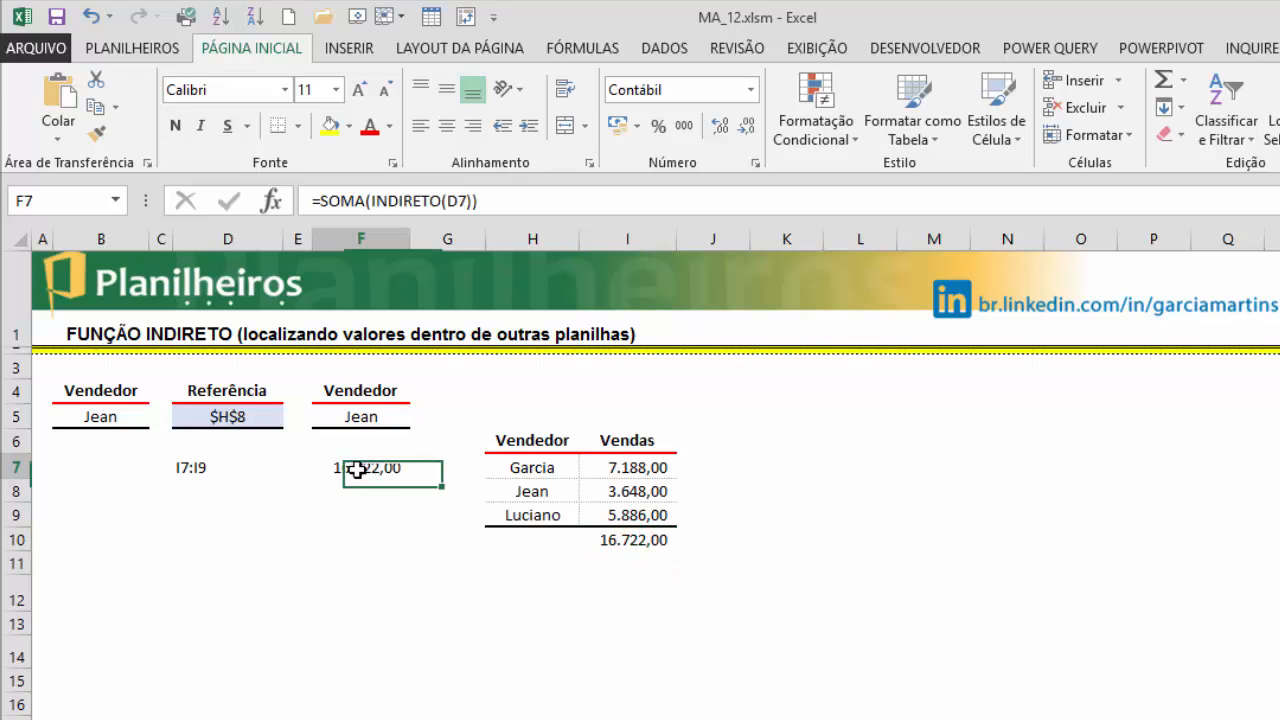
pyautogui.click(645, 540)
pyautogui.click(352, 470)
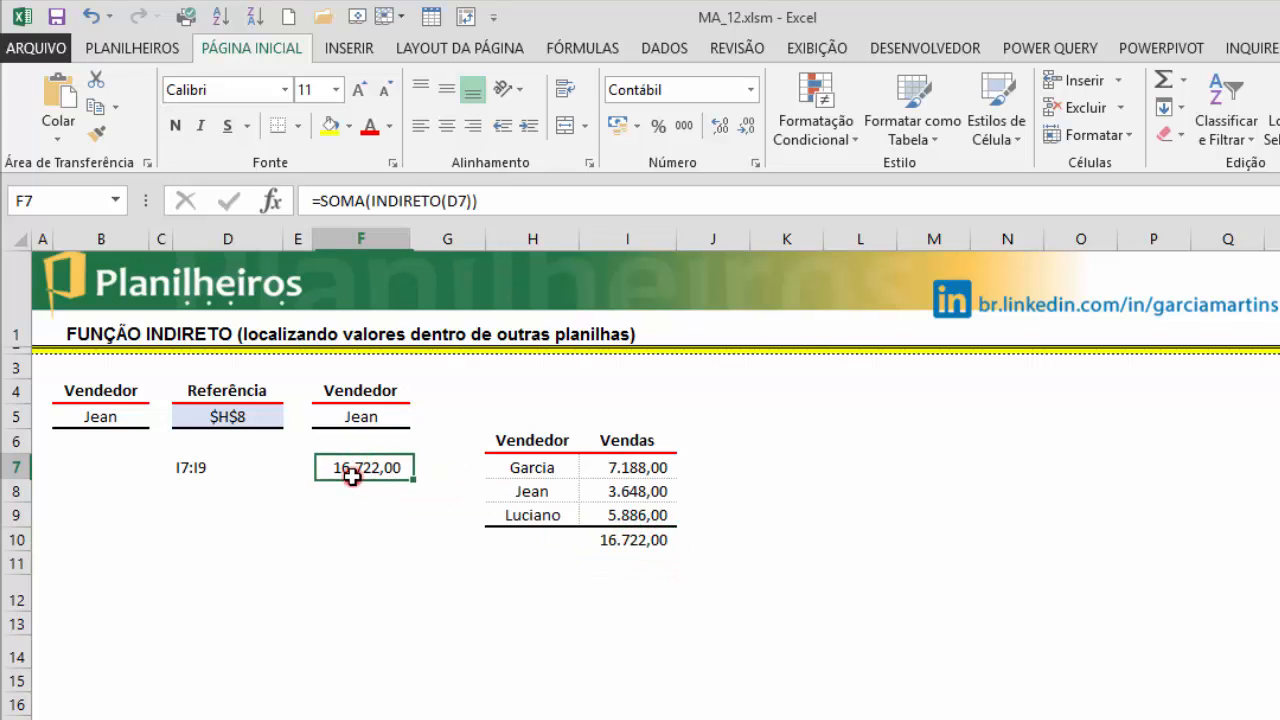
pyautogui.click(397, 205)
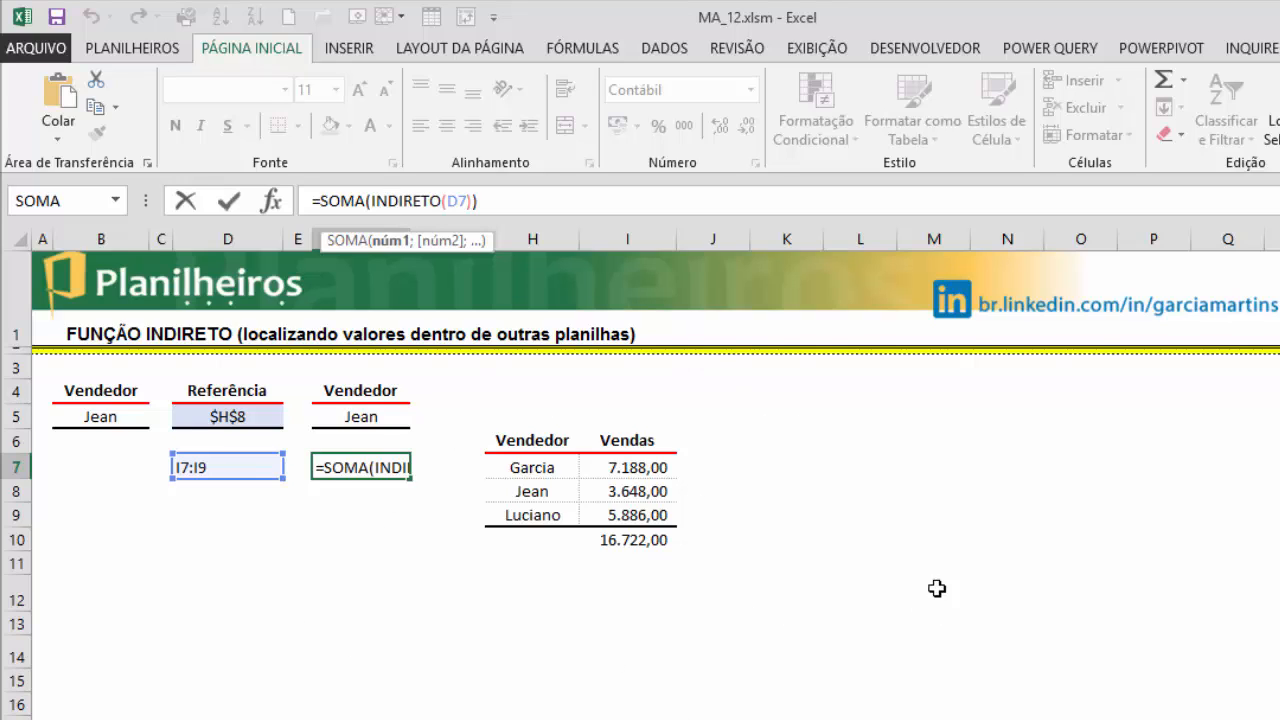
pyautogui.hotkey('ctrl', 'Return')
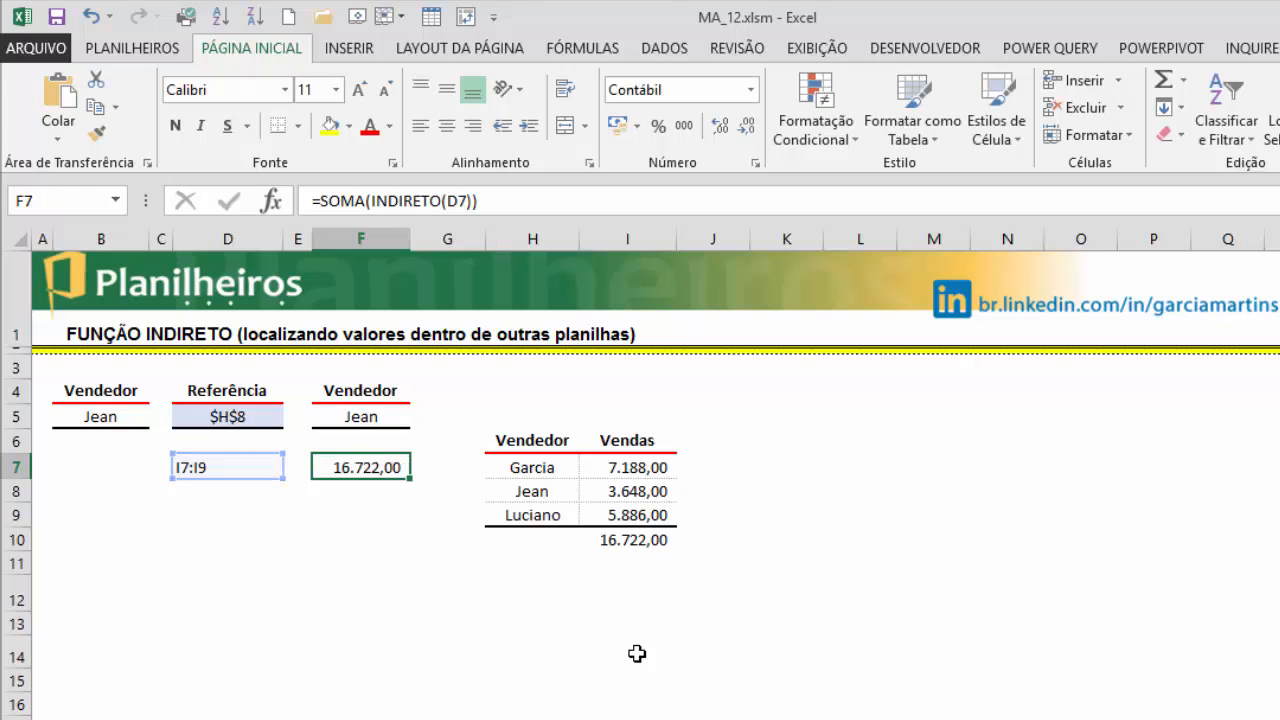
# Step: Copy the formula text of the first Vendas value in I7 and paste it into K7 as displayed text
pyautogui.click(648, 472)
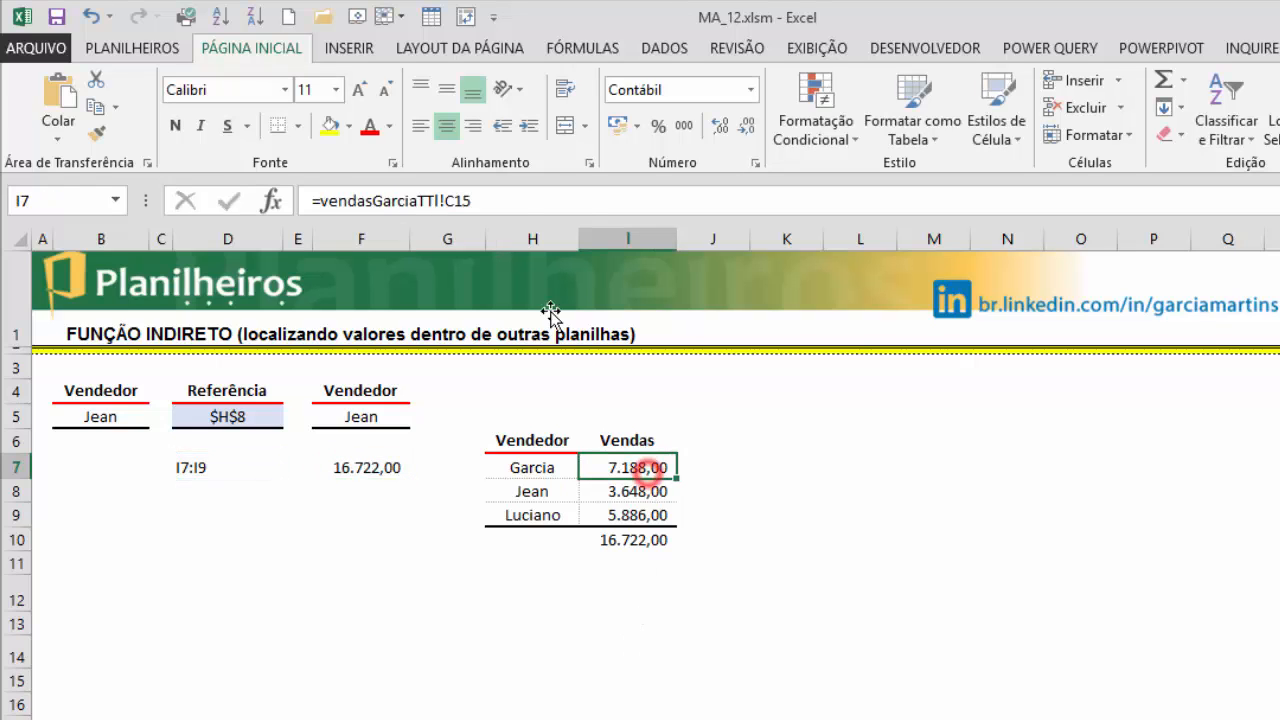
pyautogui.tripleClick(483, 203)
pyautogui.hotkey('ctrl', 'c')
pyautogui.press('Escape')
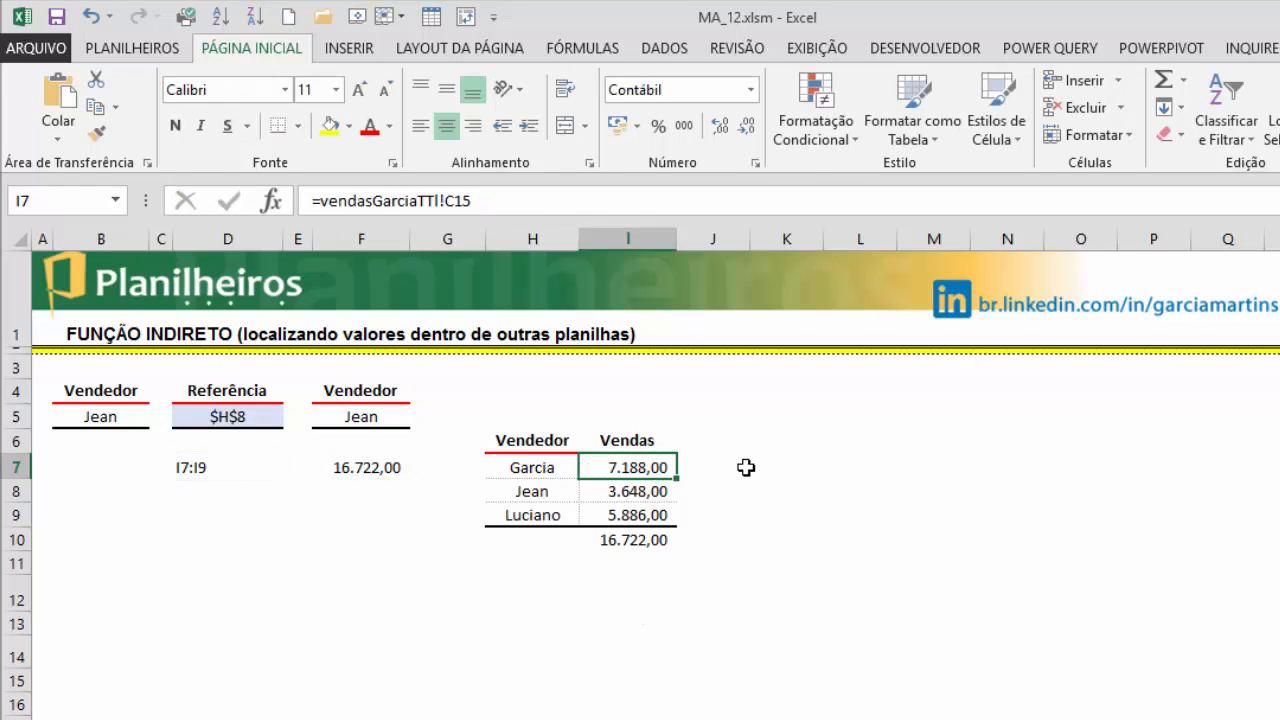
pyautogui.click(783, 461)
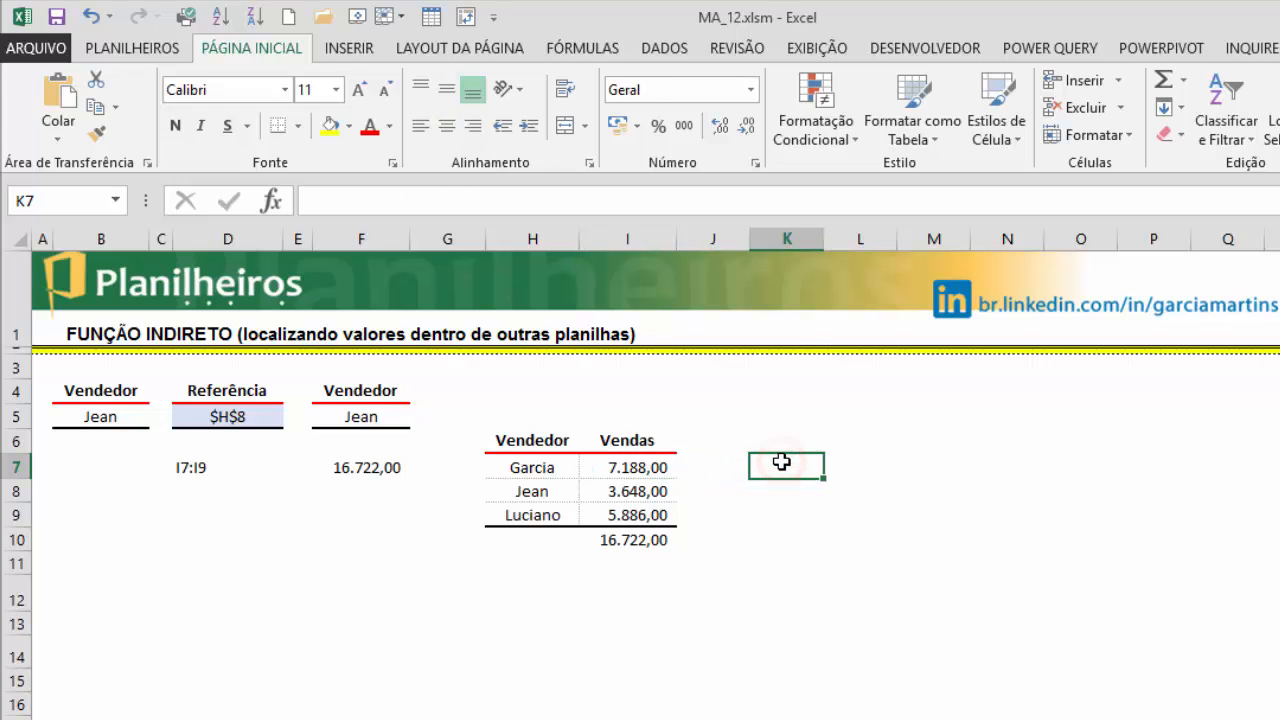
pyautogui.doubleClick(781, 462)
pyautogui.hotkey('ctrl', 'v')
pyautogui.click(886, 585)
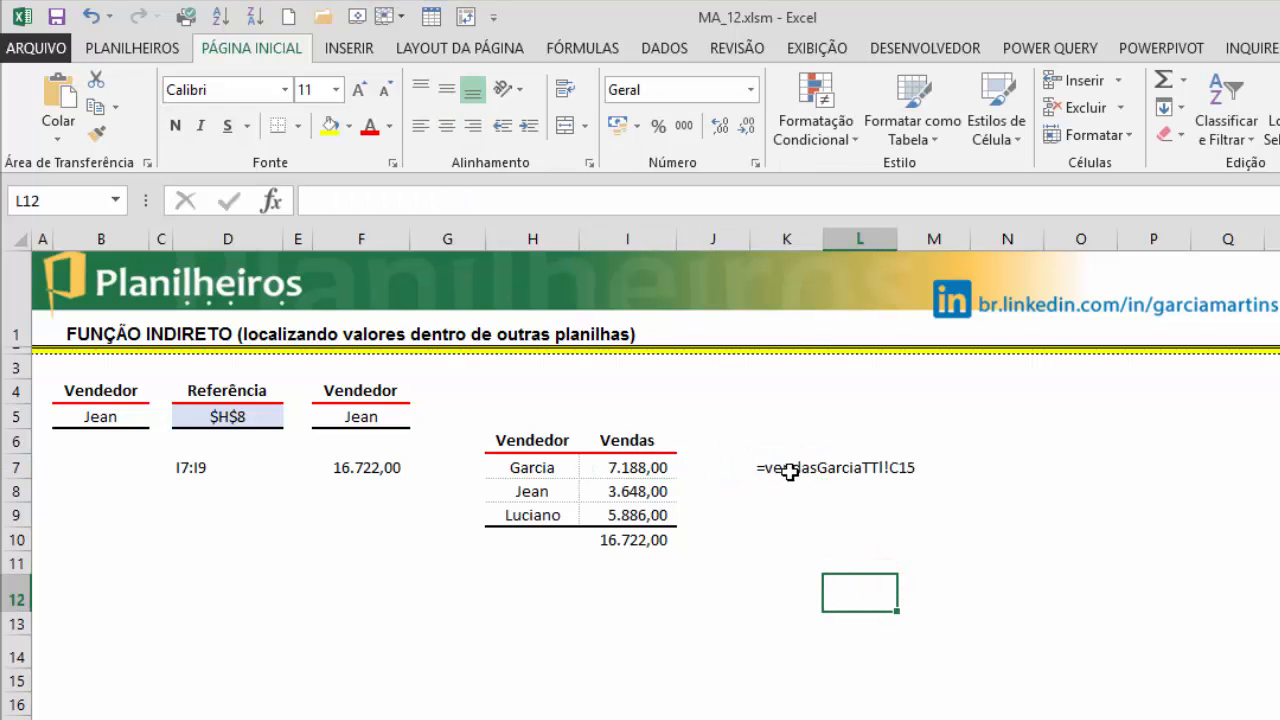
# Step: Color the sheet-name part of the reference text in K7 red, including the exclamation mark
pyautogui.click(788, 470)
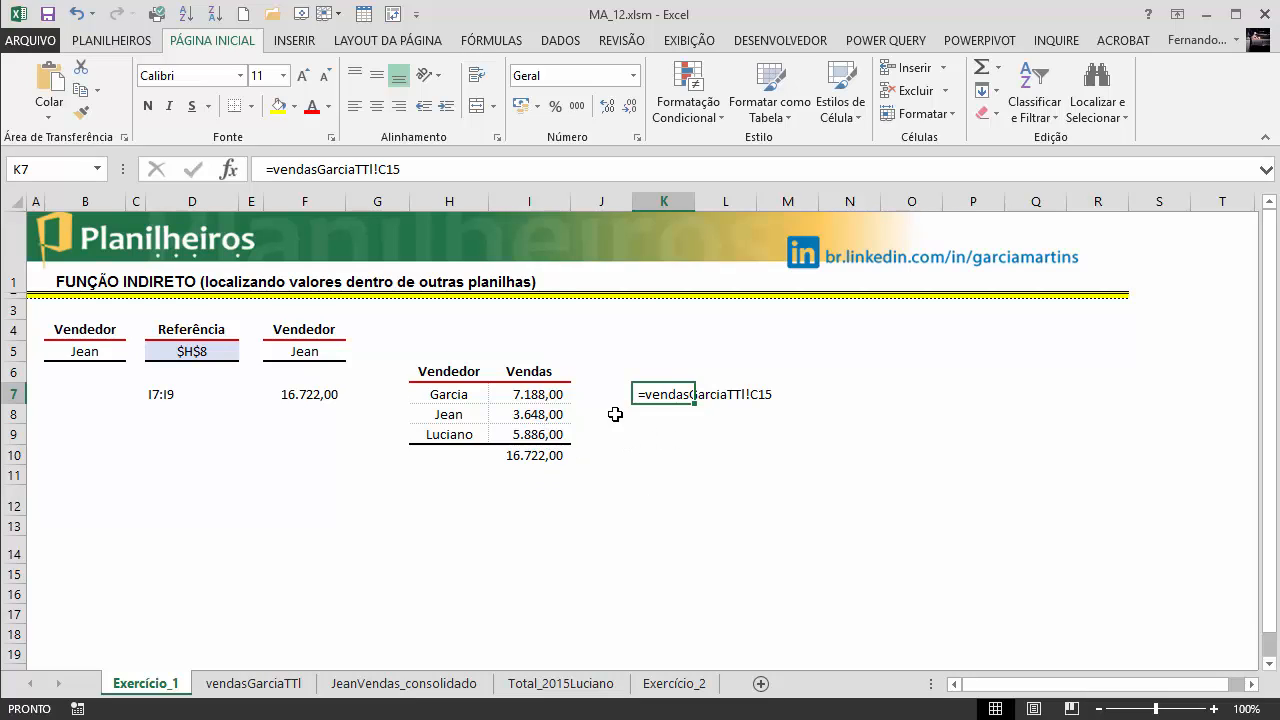
pyautogui.click(732, 427)
pyautogui.click(650, 394)
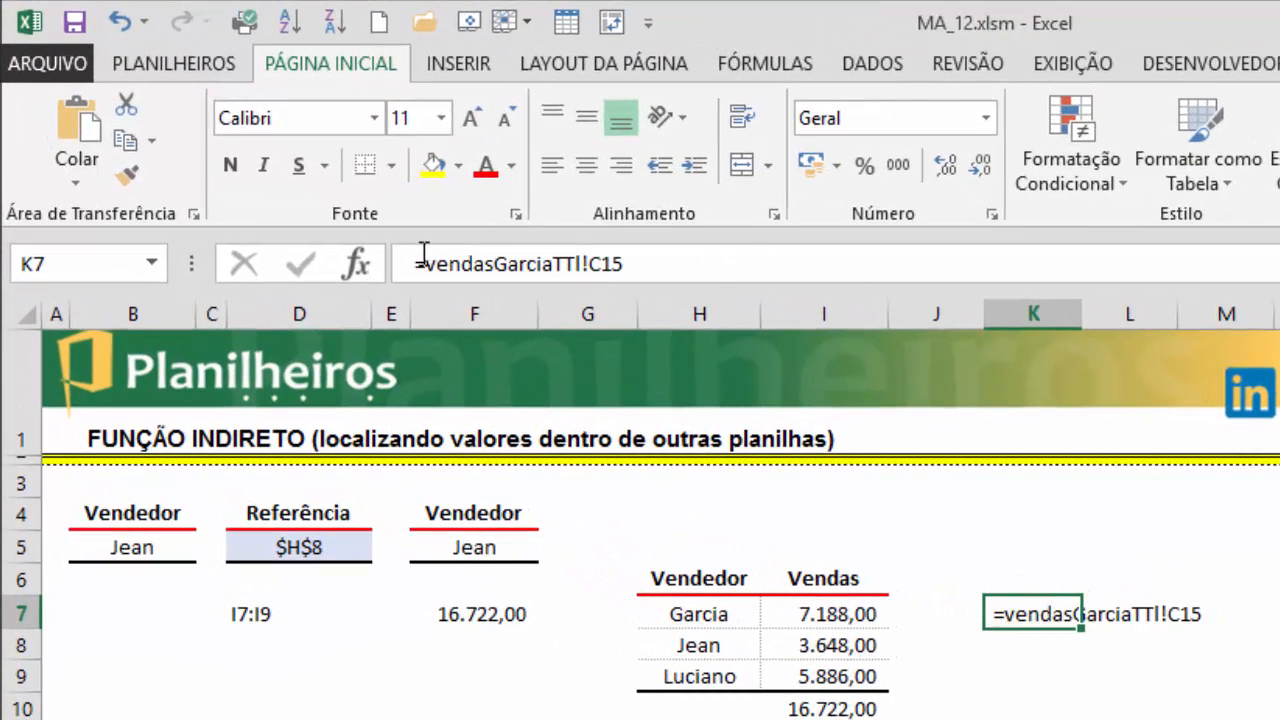
pyautogui.moveTo(418, 263); pyautogui.dragTo(588, 270)
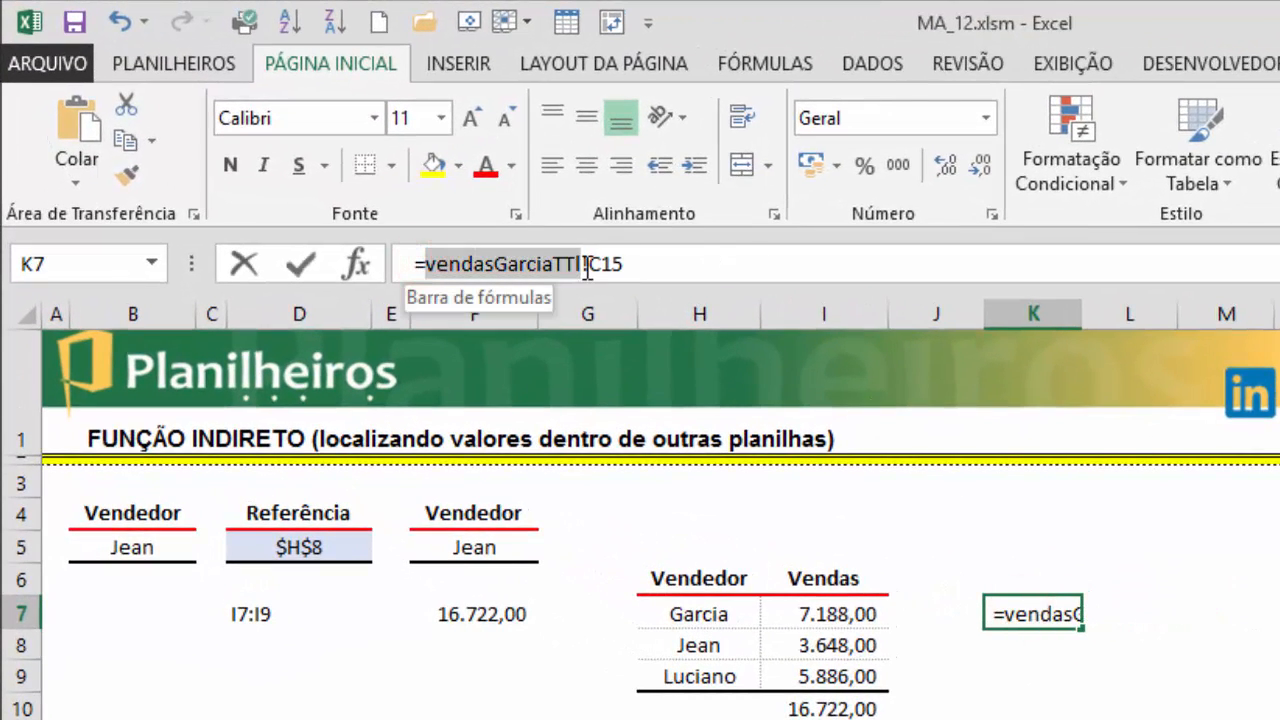
pyautogui.click(486, 165)
pyautogui.click(672, 270)
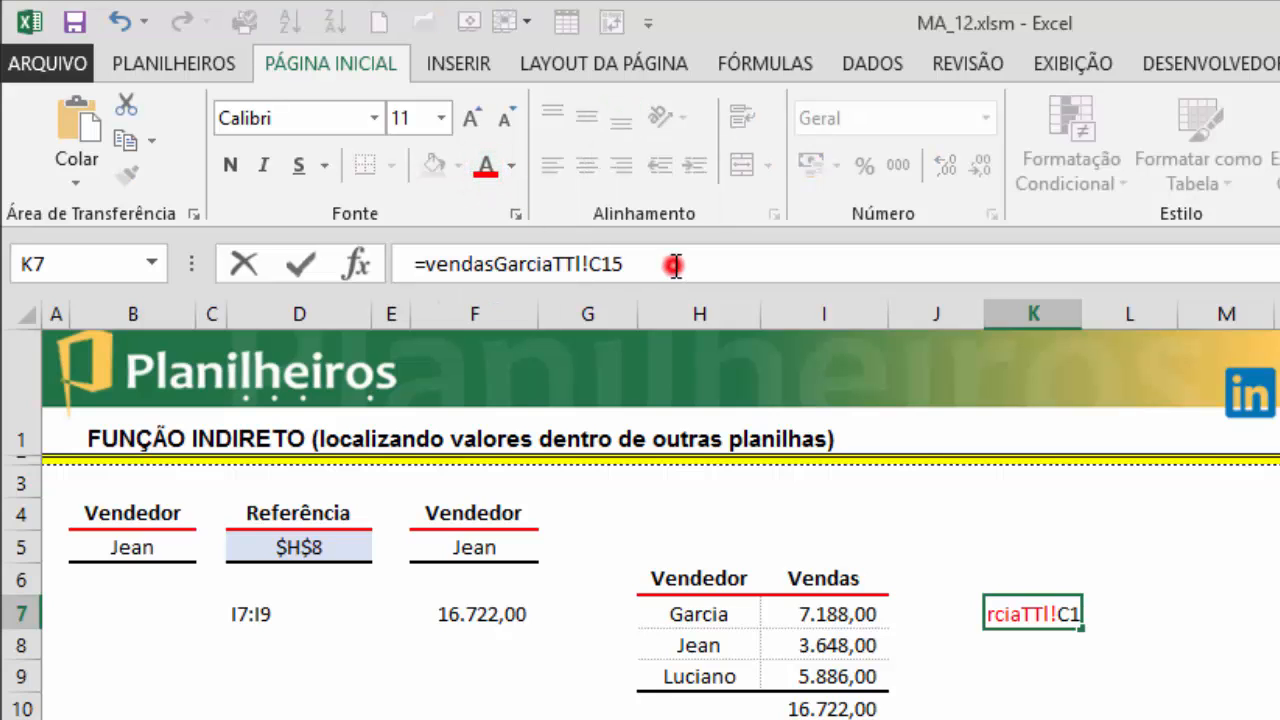
# Step: Color the cell address C15 in the K7 reference text light blue and accept the entry
pyautogui.moveTo(591, 263); pyautogui.dragTo(666, 263)
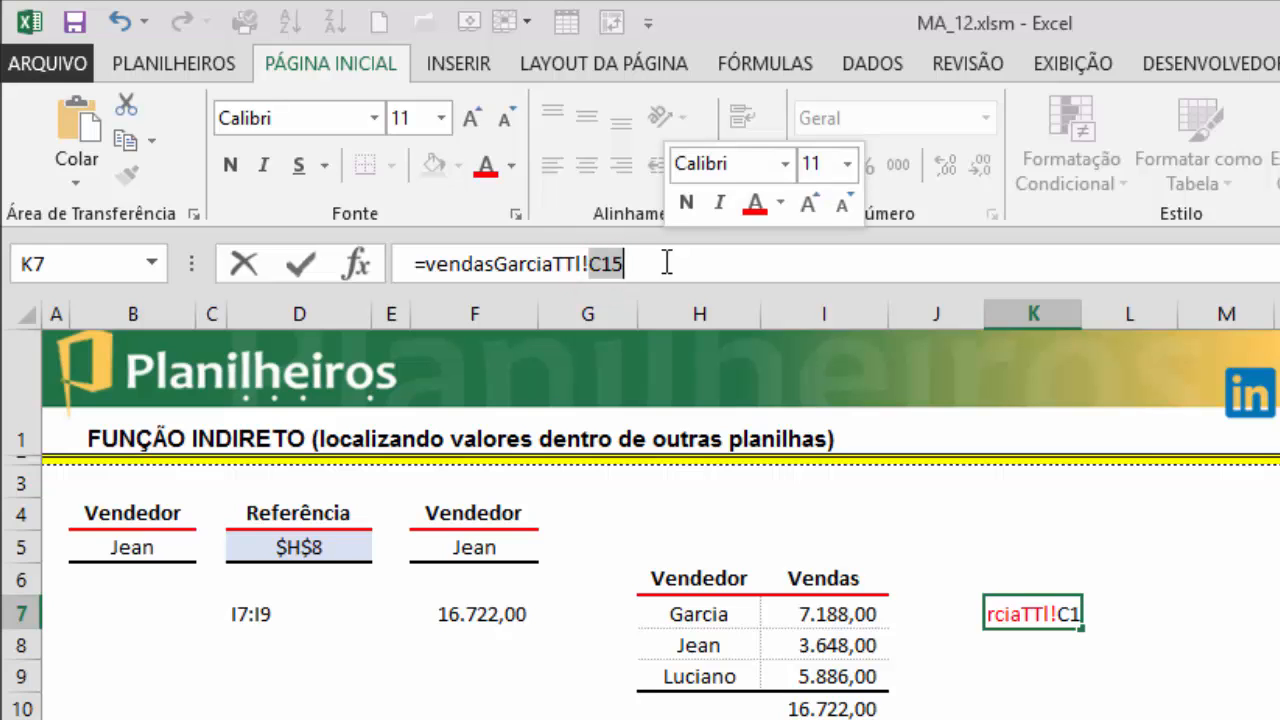
pyautogui.click(513, 168)
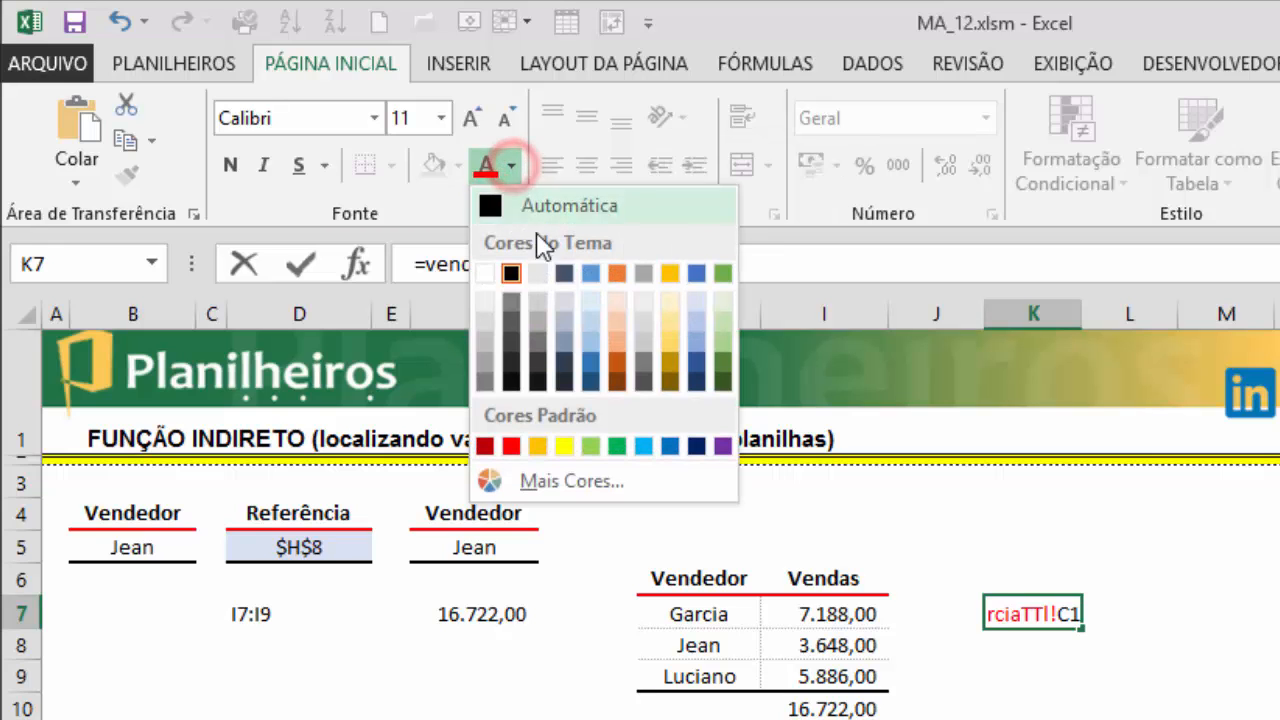
pyautogui.click(586, 270)
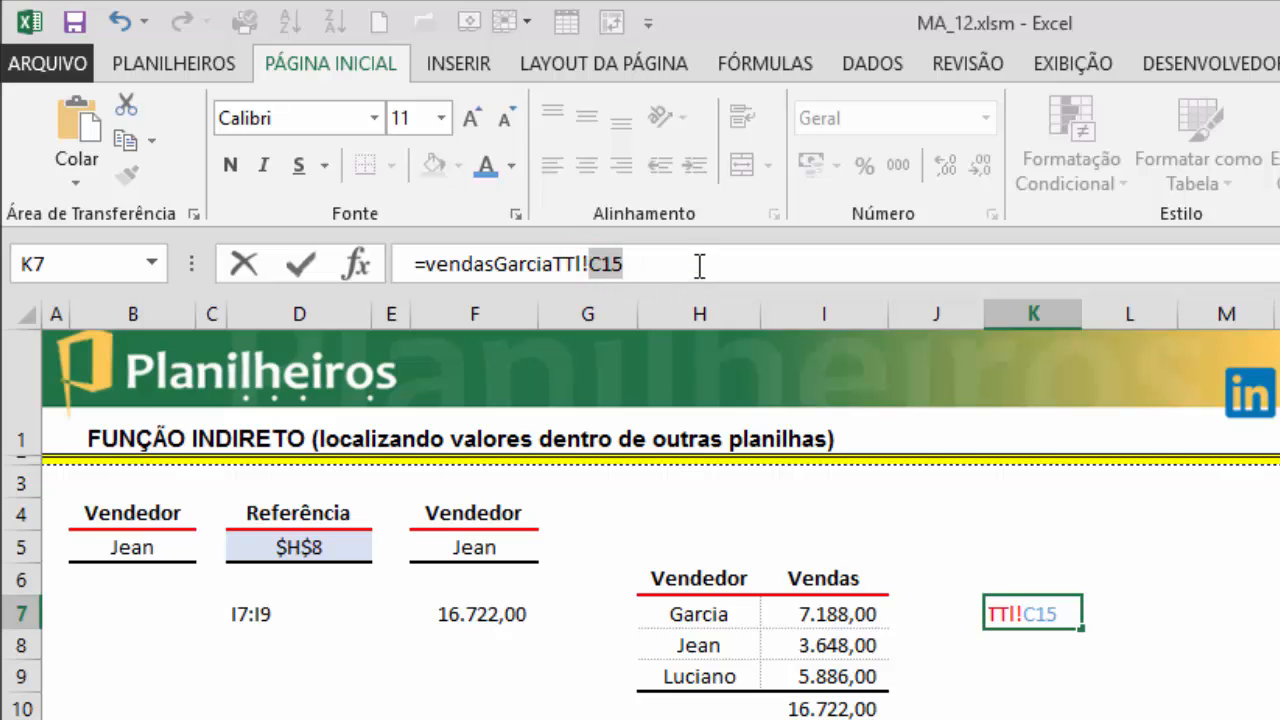
pyautogui.press('Return')
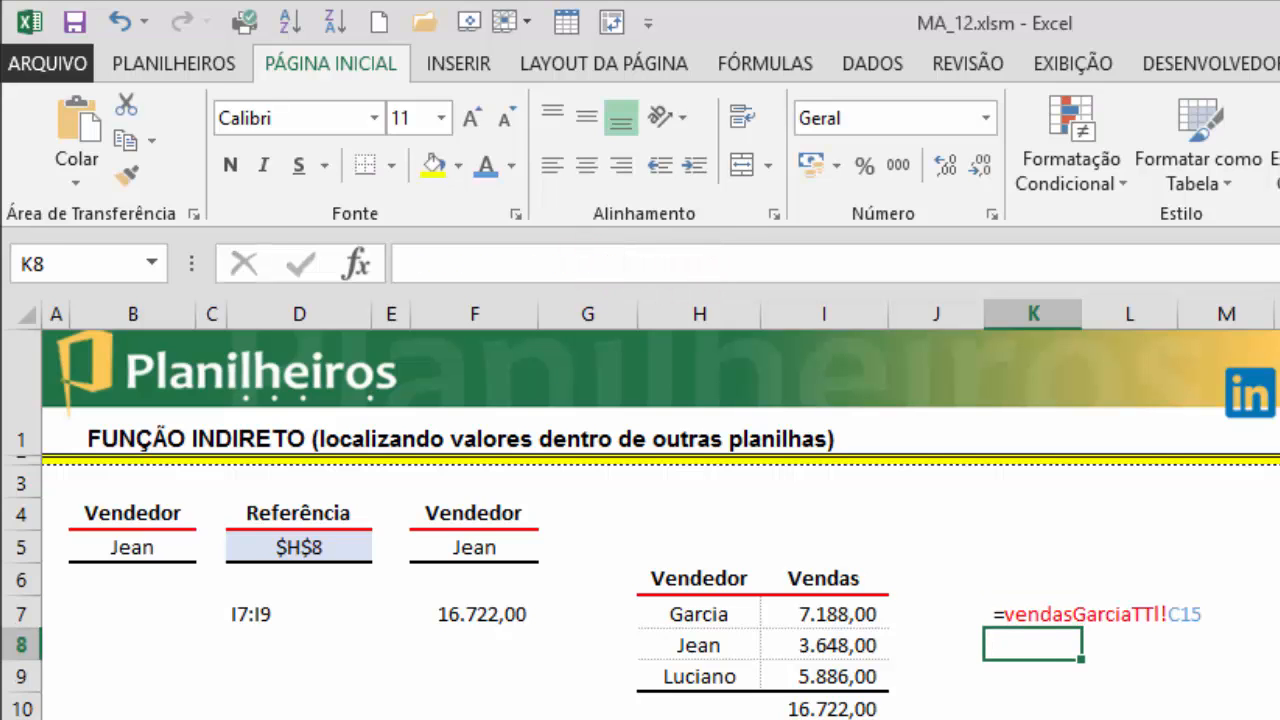
# Step: Enlarge the font of the K7 reference text by several sizes and check the result
pyautogui.click(1010, 612)
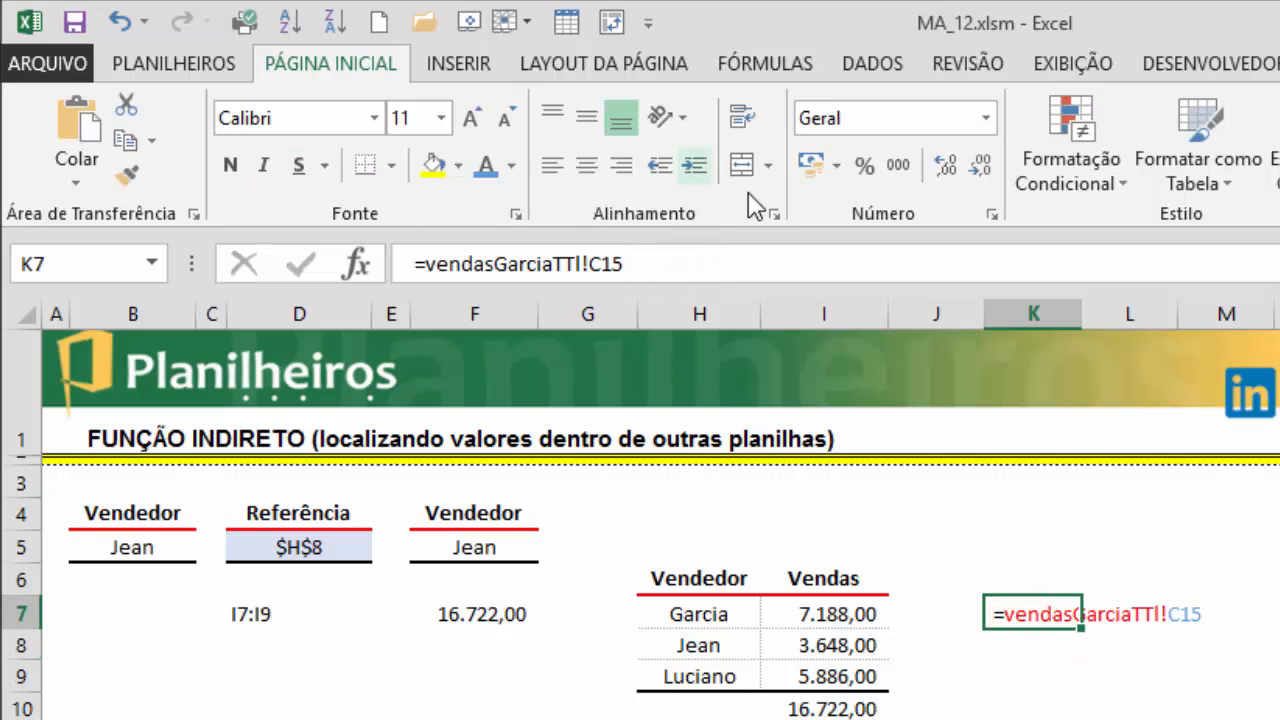
pyautogui.click(472, 118)
pyautogui.doubleClick(472, 118)
pyautogui.click(472, 118)
pyautogui.click(1070, 704)
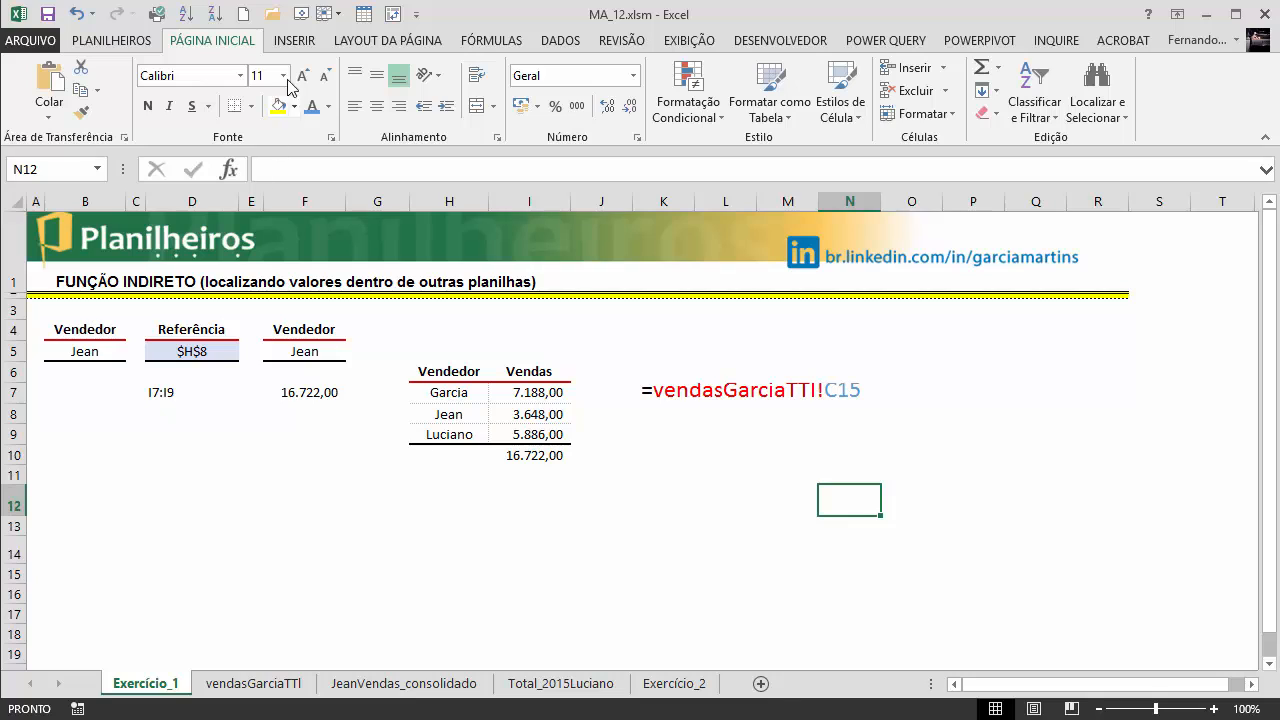
pyautogui.click(646, 390)
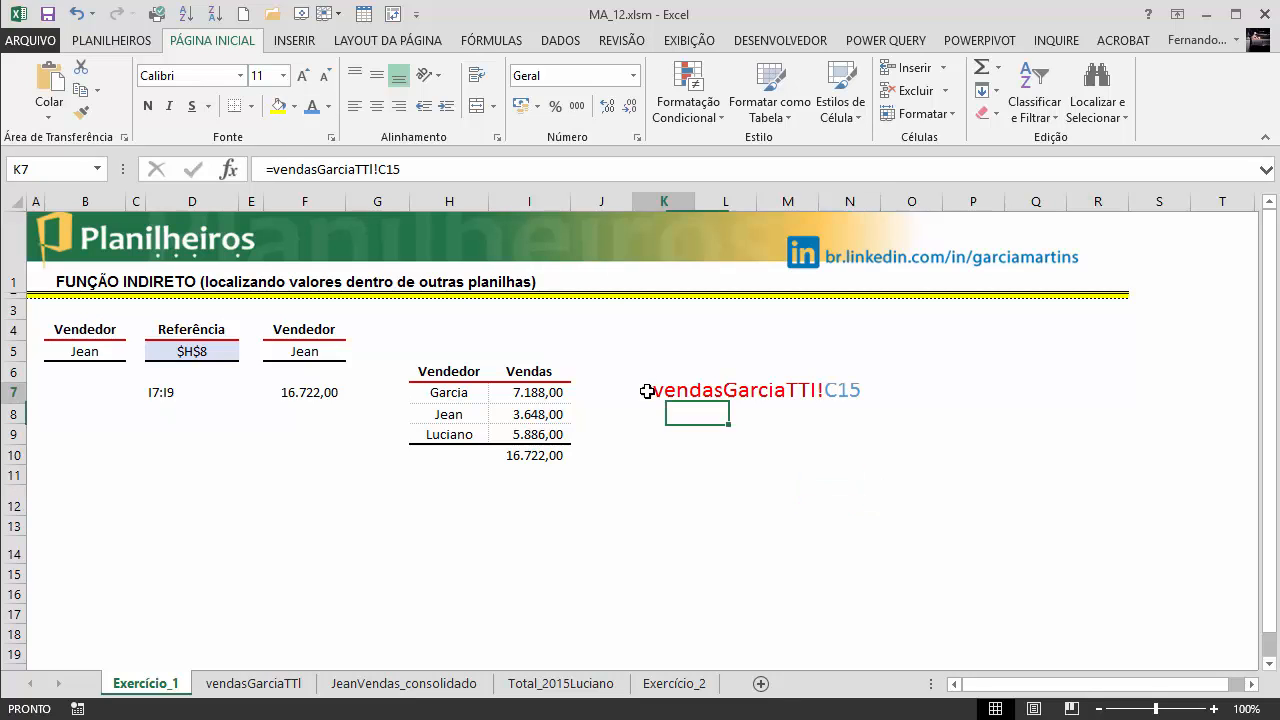
# Step: Reduce the K7 reference text to size 16 and check the total cell C15 on the first seller's sheet
pyautogui.click(326, 75)
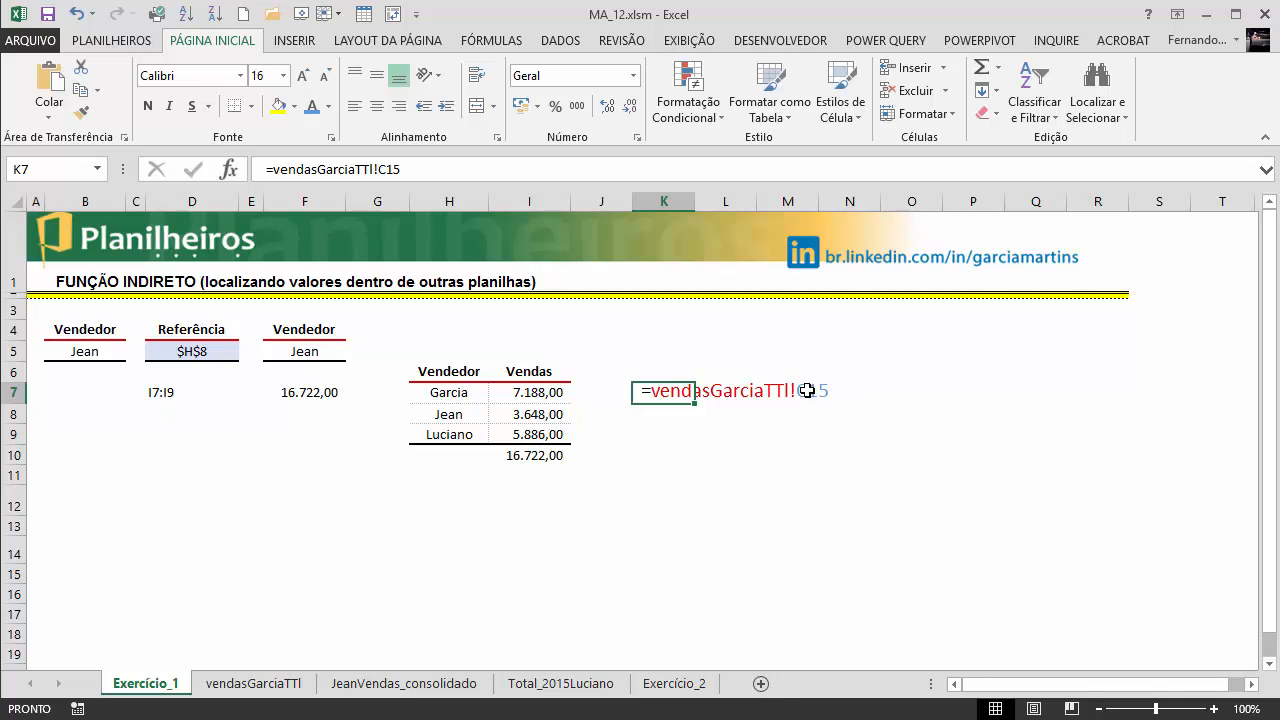
pyautogui.click(253, 683)
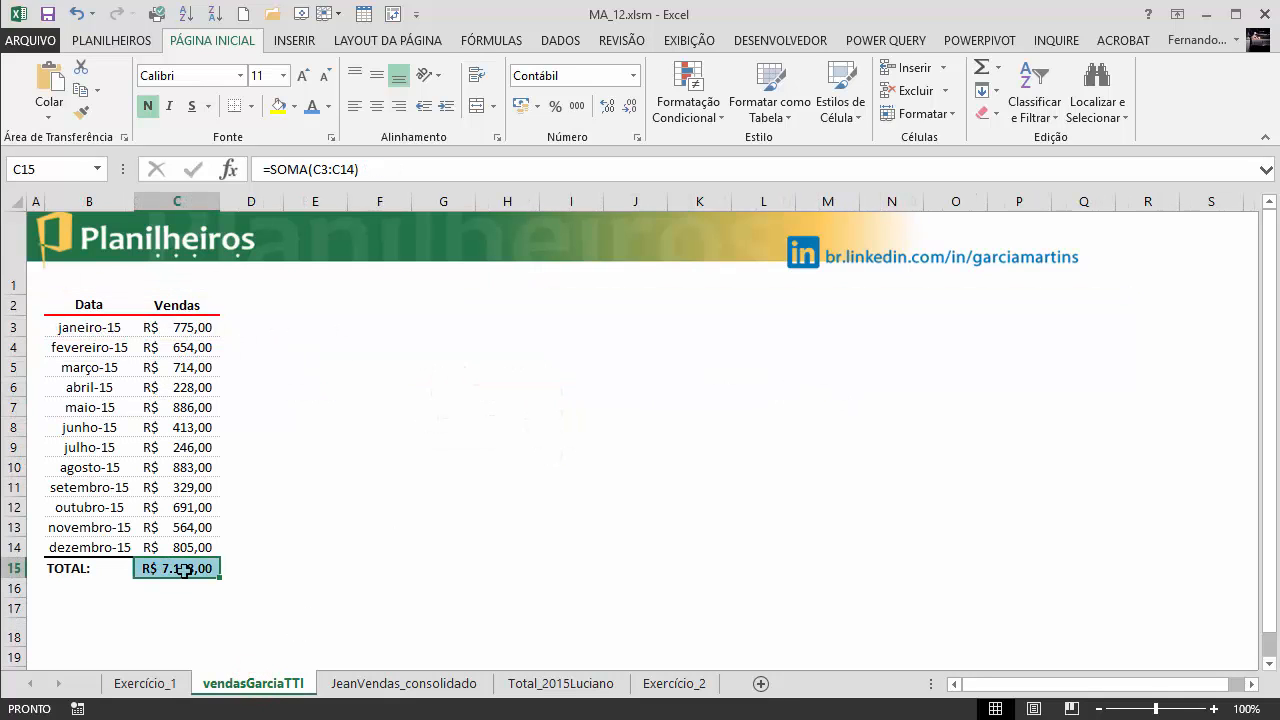
pyautogui.click(145, 684)
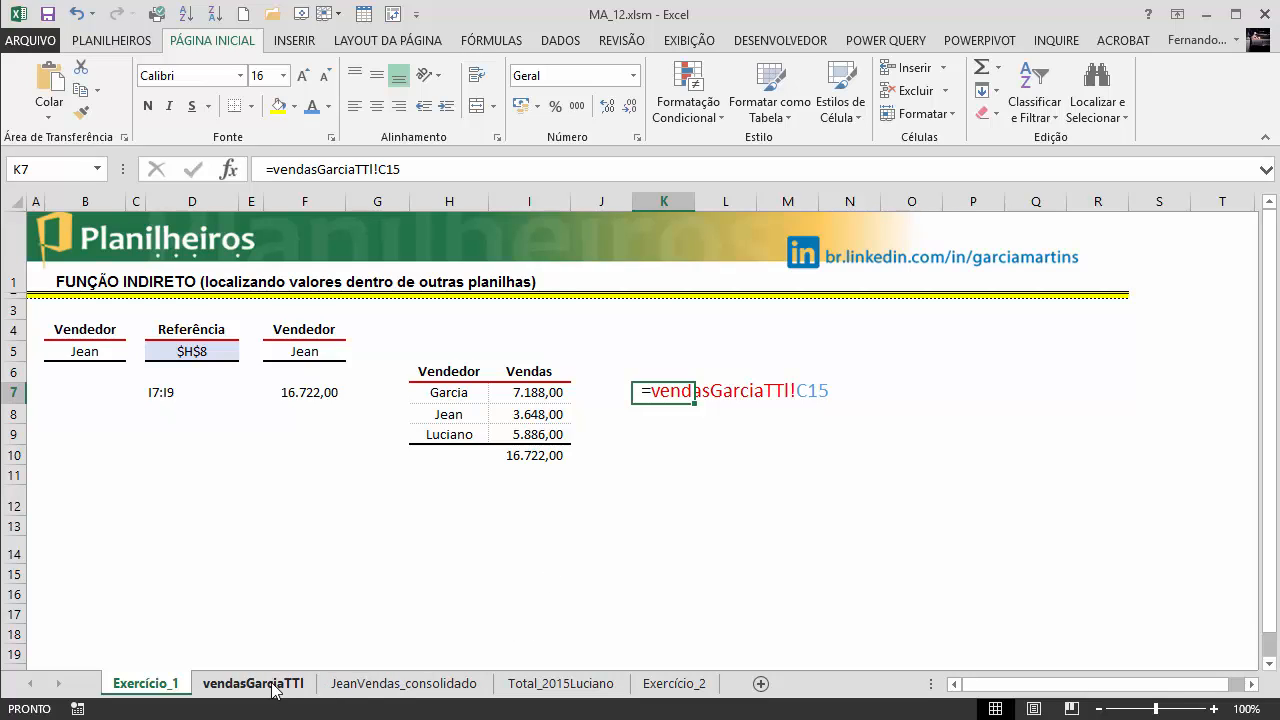
# Step: Compare the seller names in H7:H9 with the names of the three seller sheets, ending back on Exercício_1
pyautogui.click(449, 392)
pyautogui.click(453, 416)
pyautogui.click(449, 434)
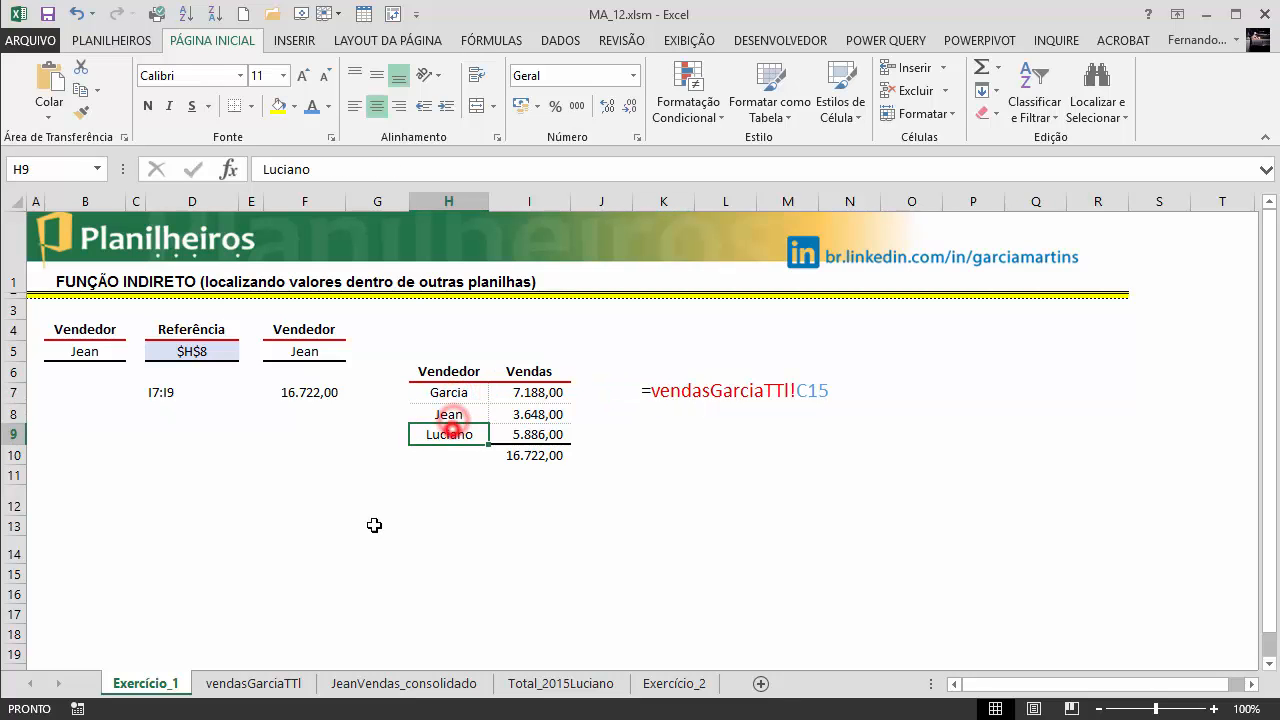
pyautogui.click(250, 683)
pyautogui.click(425, 686)
pyautogui.click(531, 684)
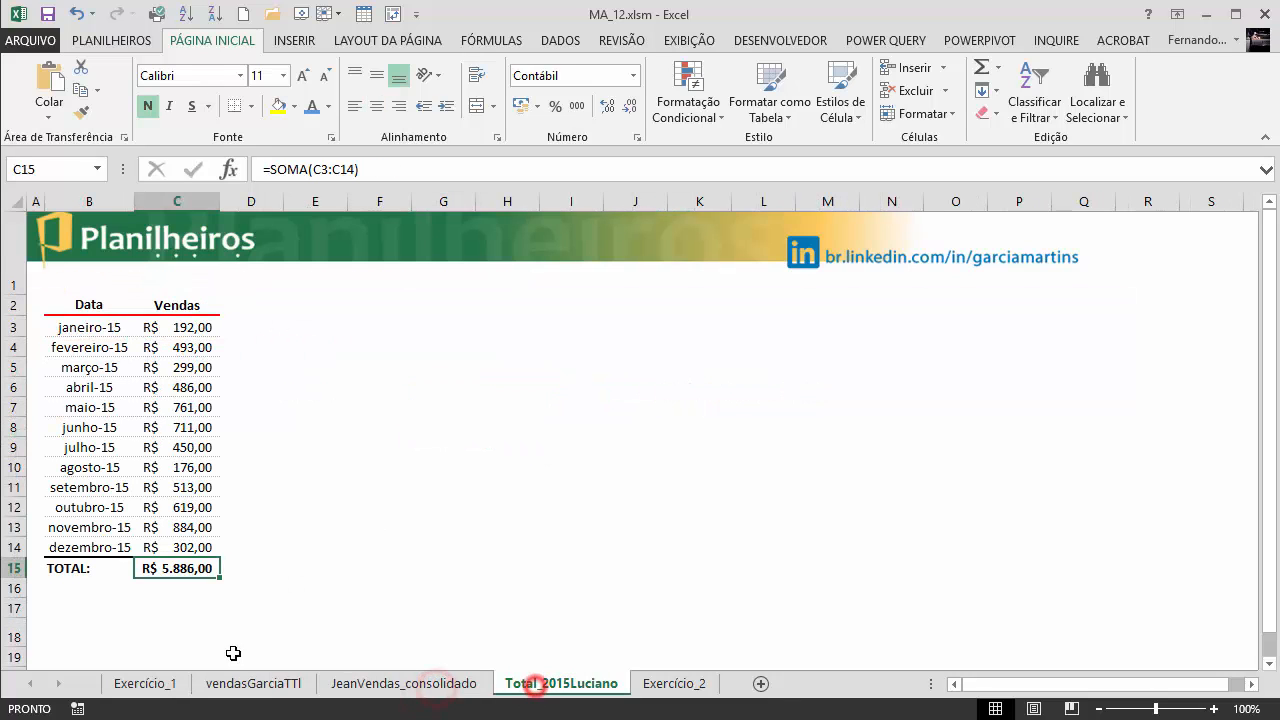
pyautogui.click(253, 684)
pyautogui.click(145, 684)
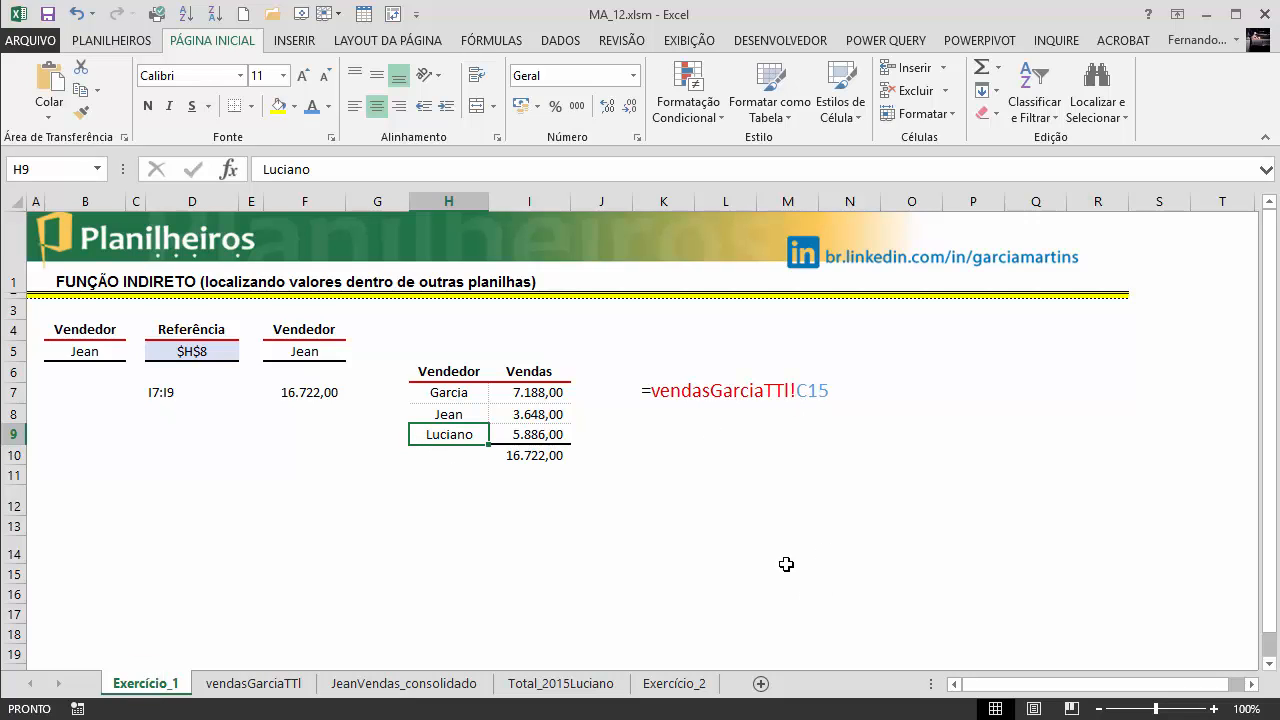
# Step: Move the colored reference text from K7 to I12, below the Vendas table
pyautogui.click(688, 401)
pyautogui.moveTo(674, 403); pyautogui.dragTo(530, 507)
pyautogui.click(757, 530)
# Step: Clear the Vendas values in I7:I9
pyautogui.moveTo(534, 397); pyautogui.dragTo(529, 432)
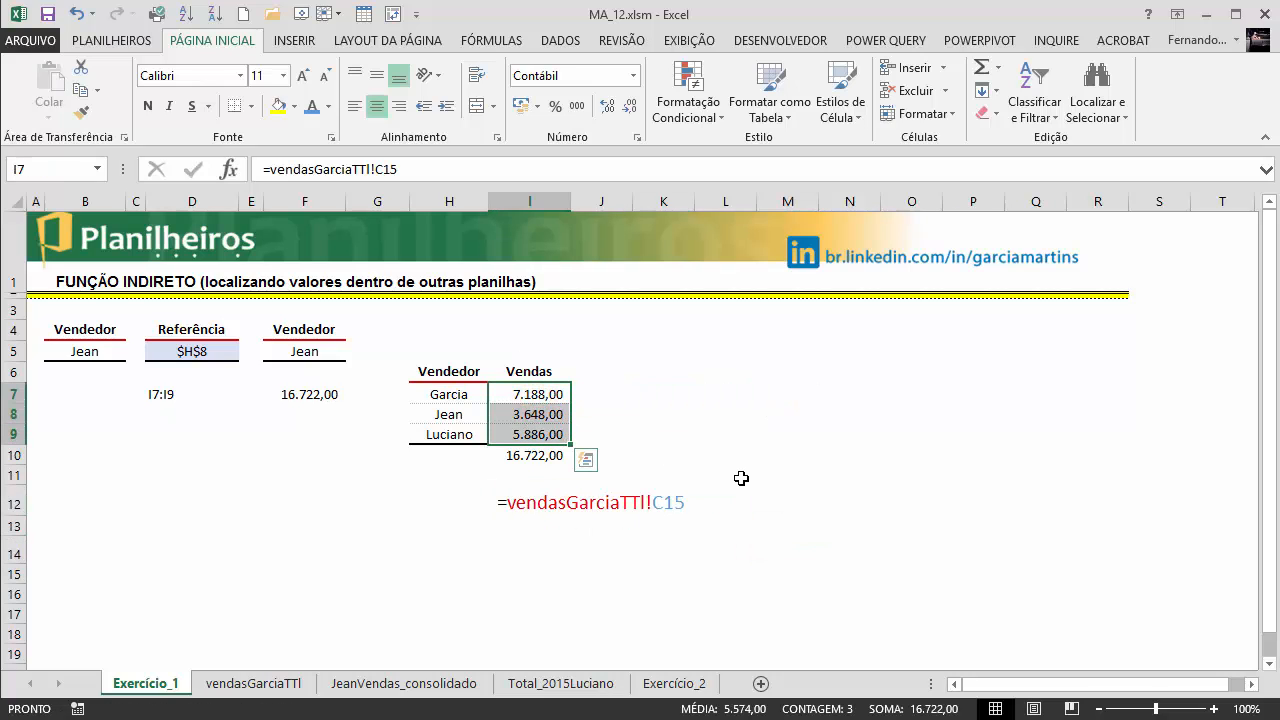
pyautogui.press('Delete')
pyautogui.click(763, 455)
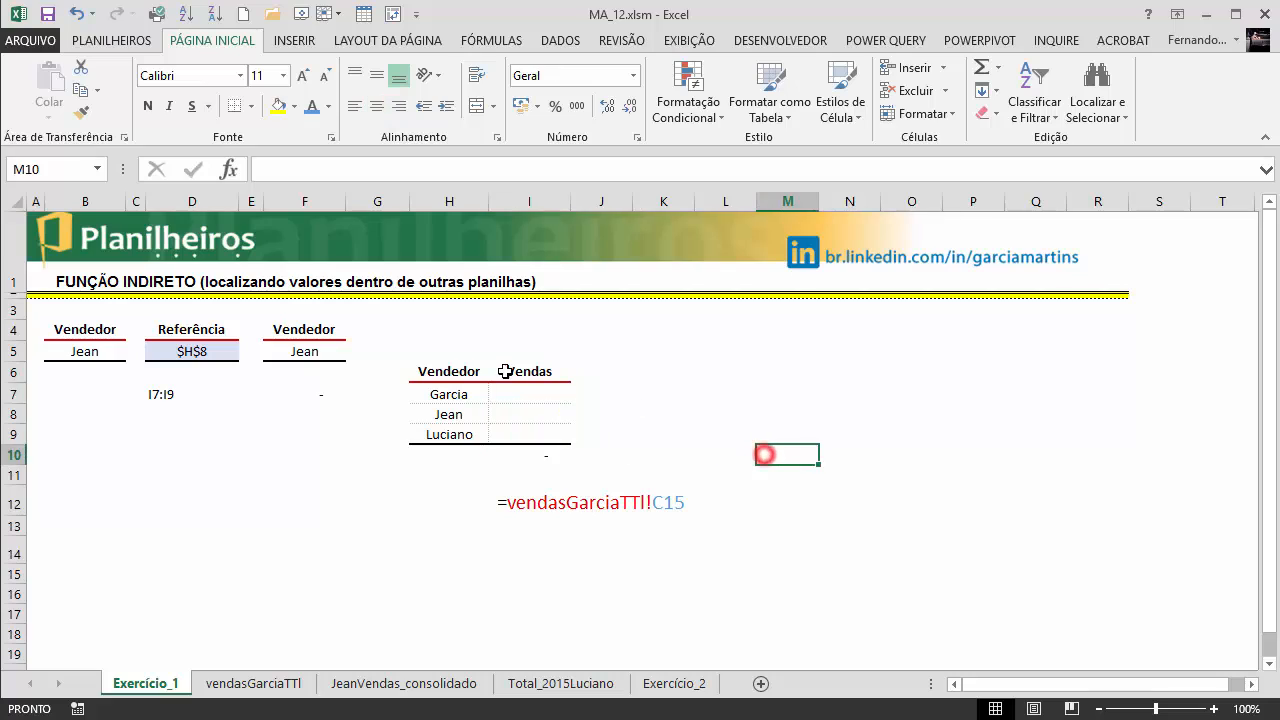
# Step: Begin an INDIRETO formula in I7 whose text argument is an opening and a closing quotation mark separated by spaces
pyautogui.click(545, 397)
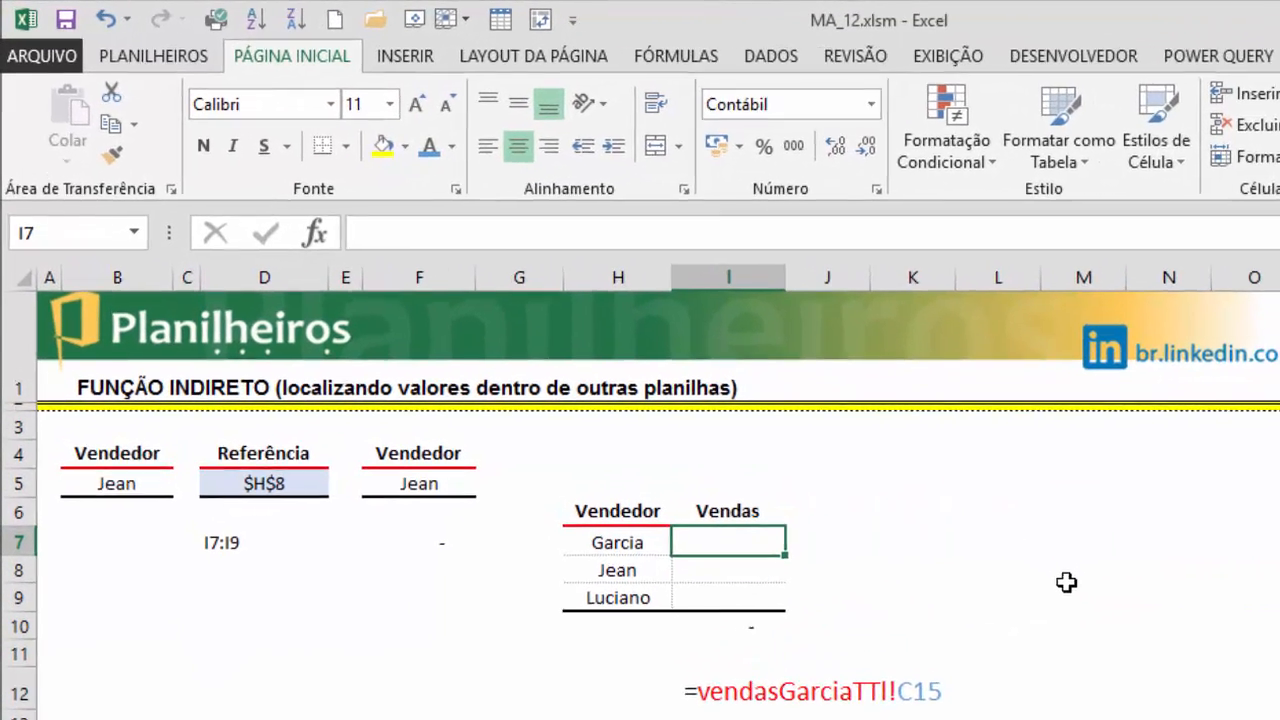
pyautogui.write('=')
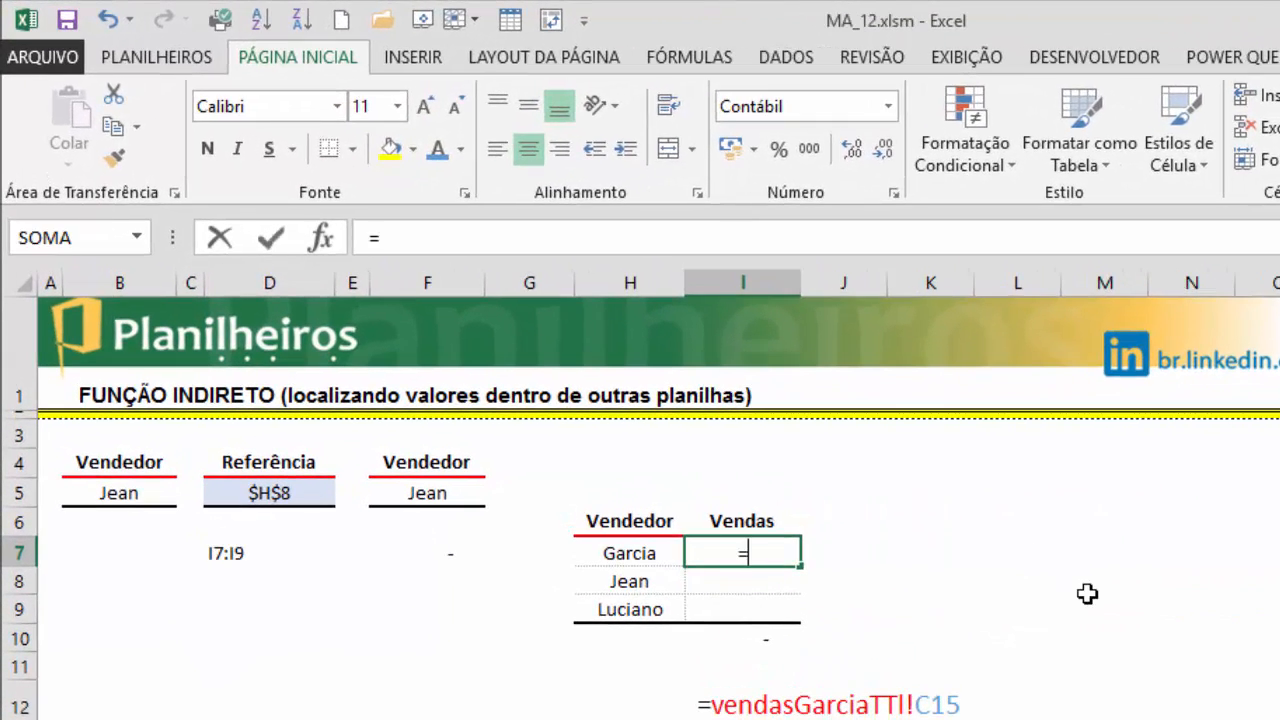
pyautogui.write('indi')
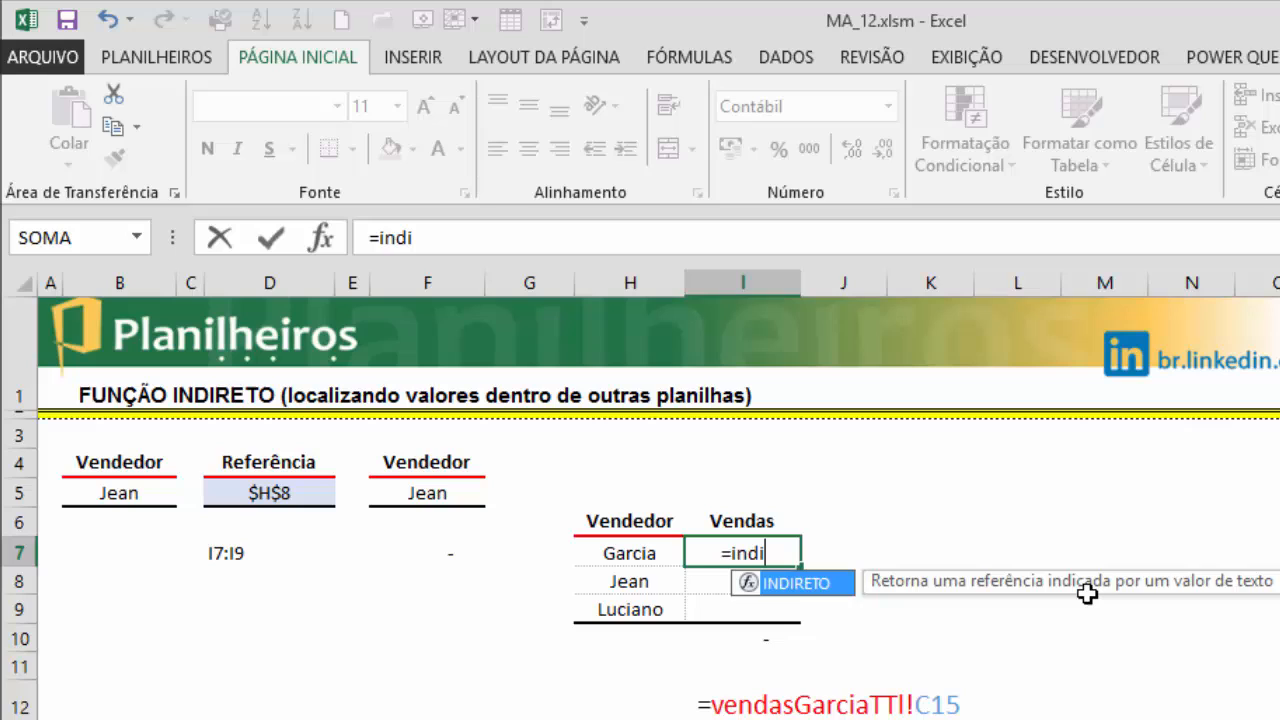
pyautogui.press('Tab')
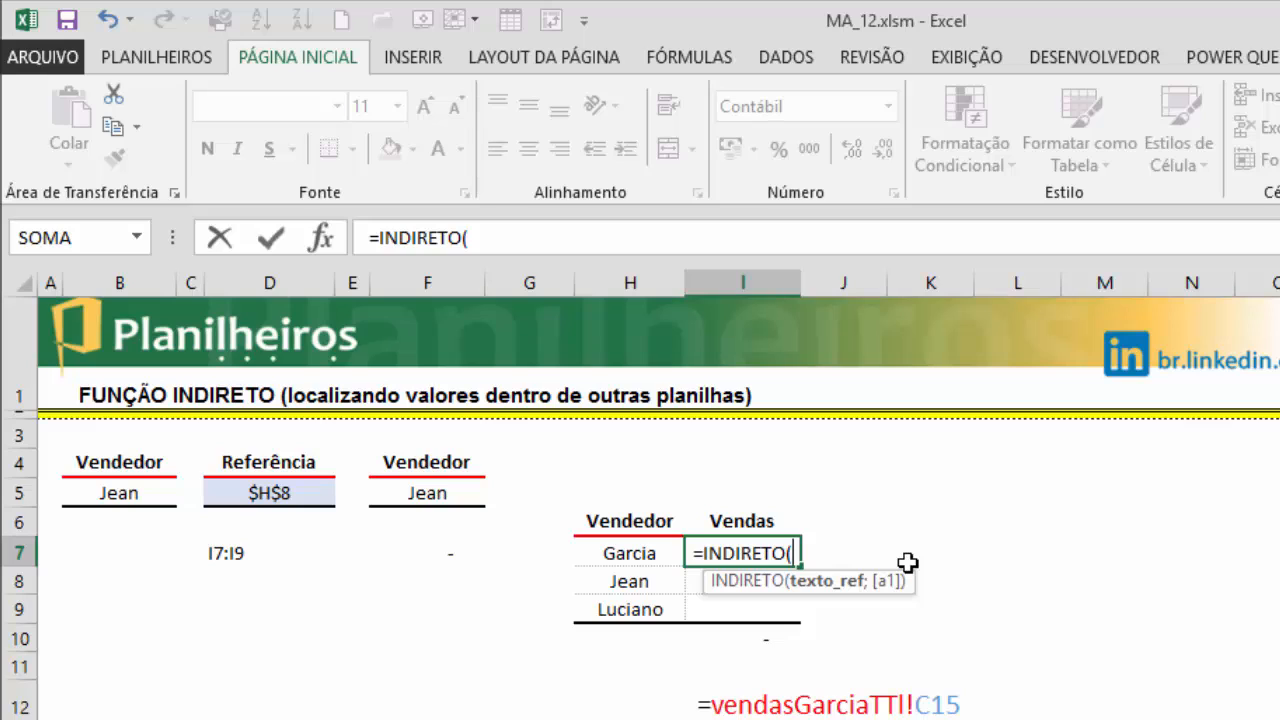
pyautogui.write('"')
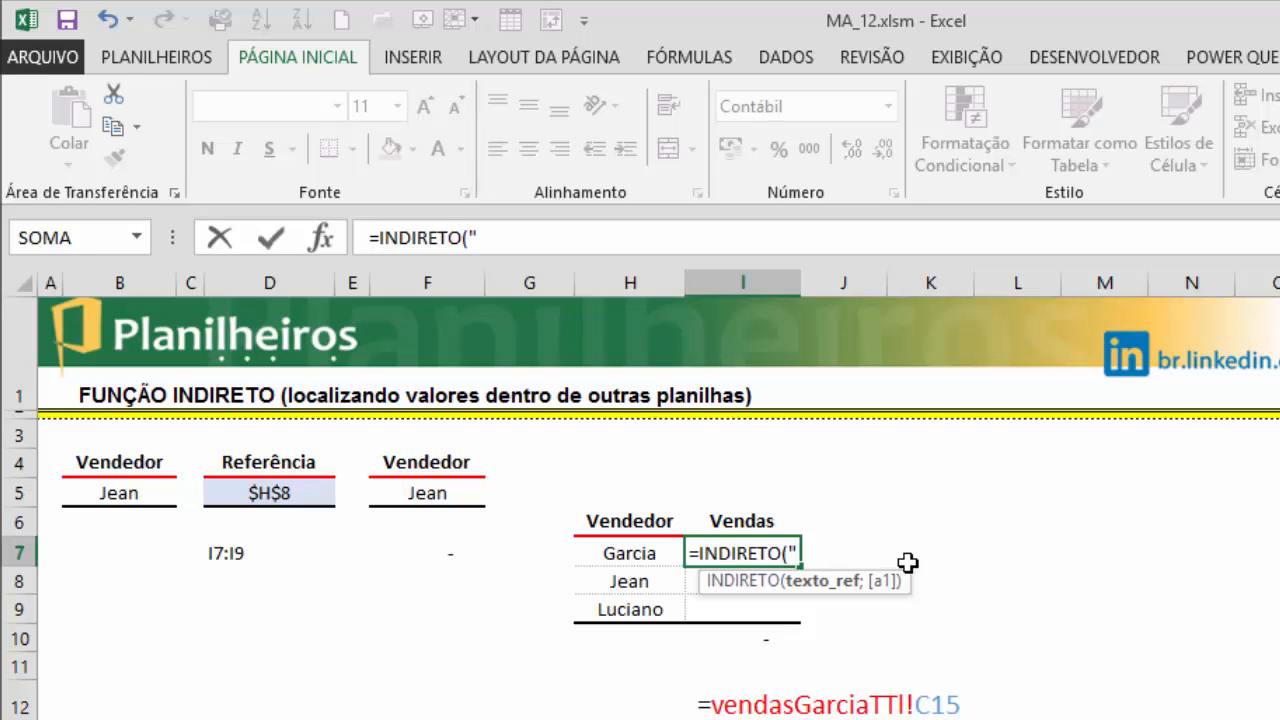
pyautogui.write('"')
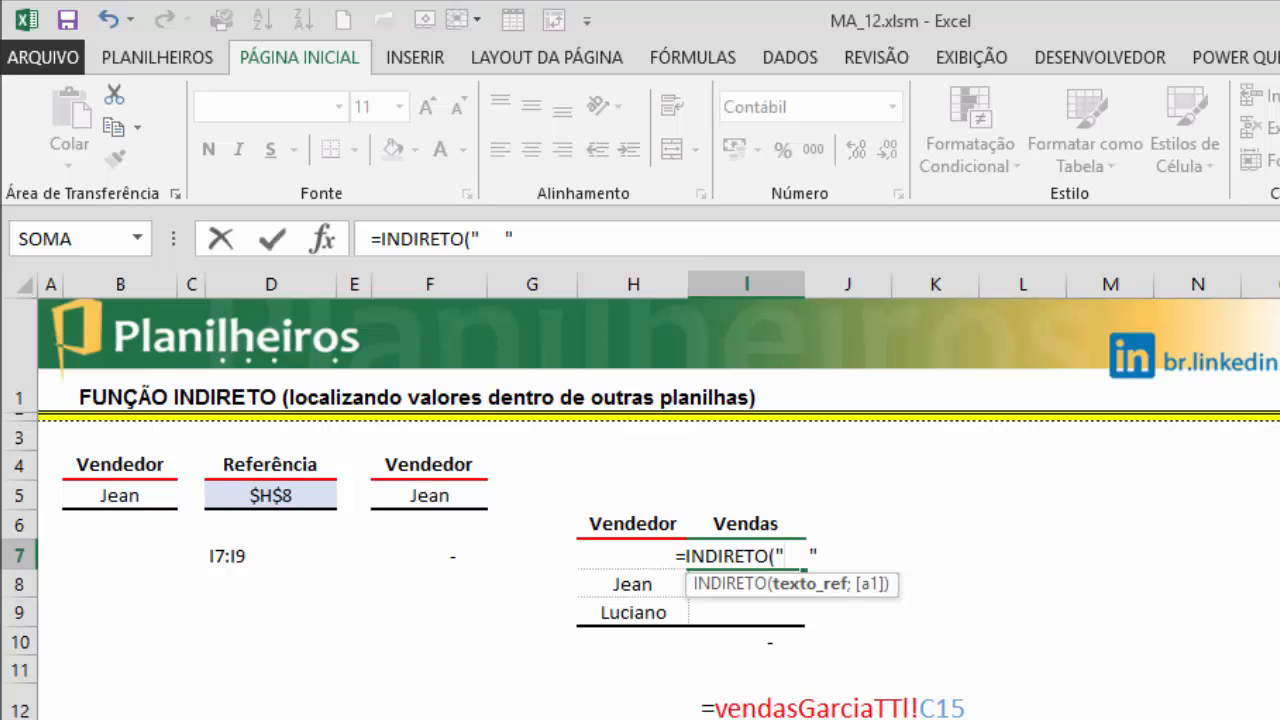
# Step: Add an apostrophe, an asterisk wildcard and a closing quotation mark after the opening quotation mark of the I7 formula
pyautogui.write("'")
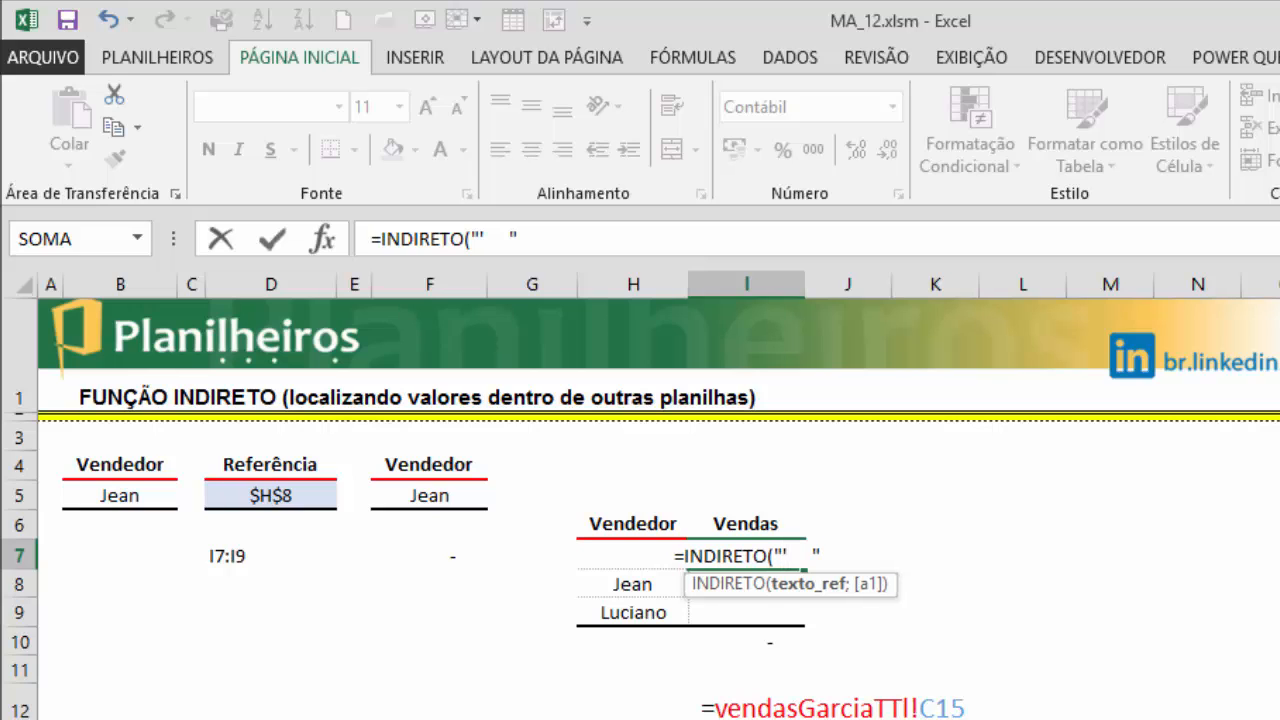
pyautogui.write('*')
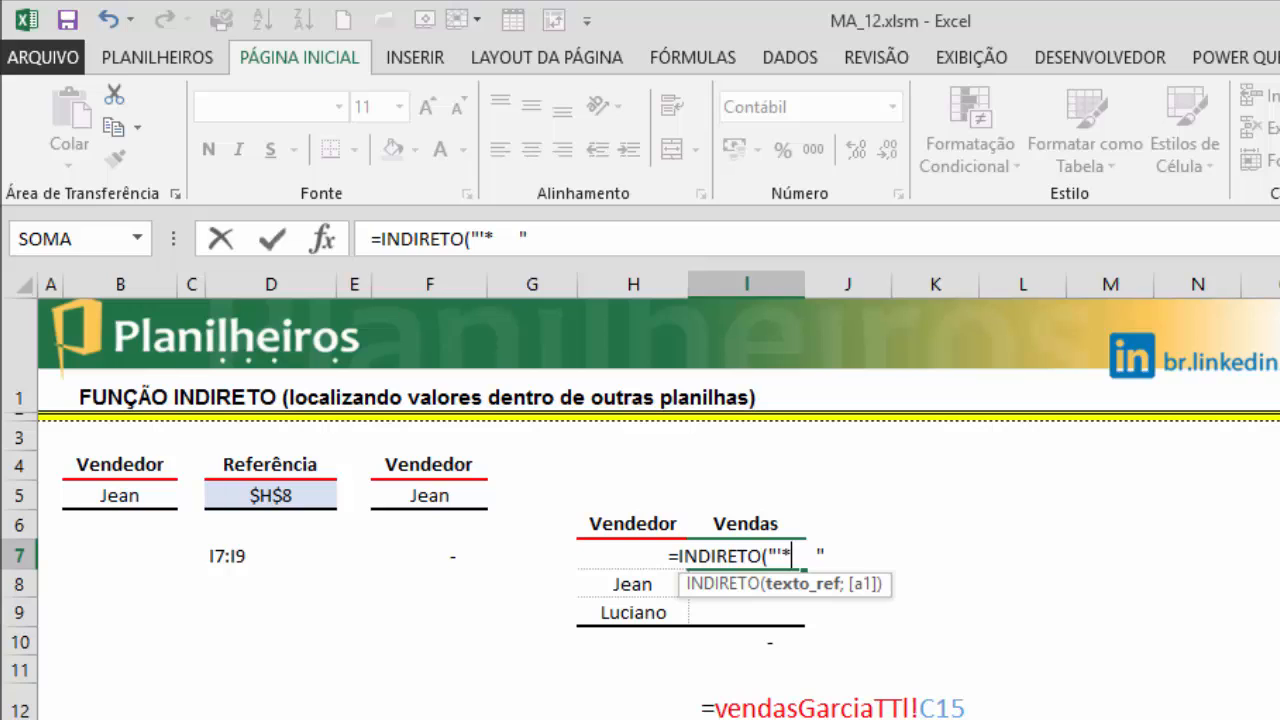
pyautogui.write('"')
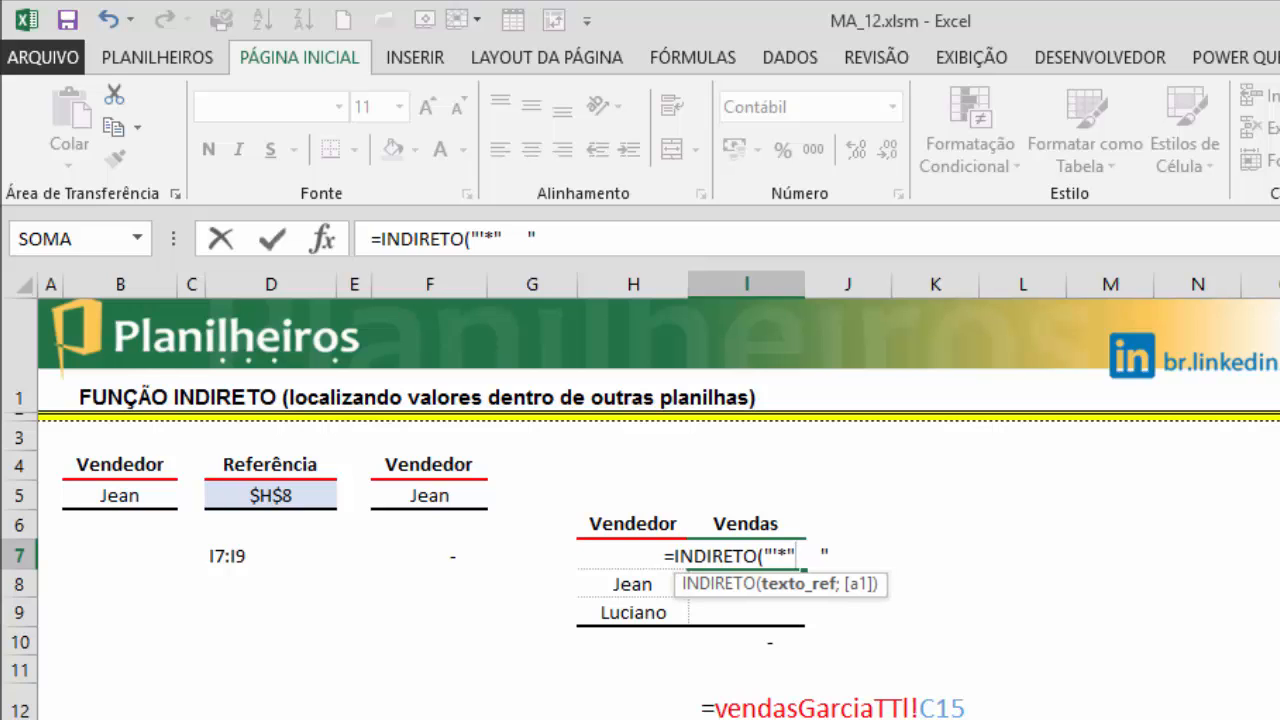
pyautogui.doubleClick(782, 553)
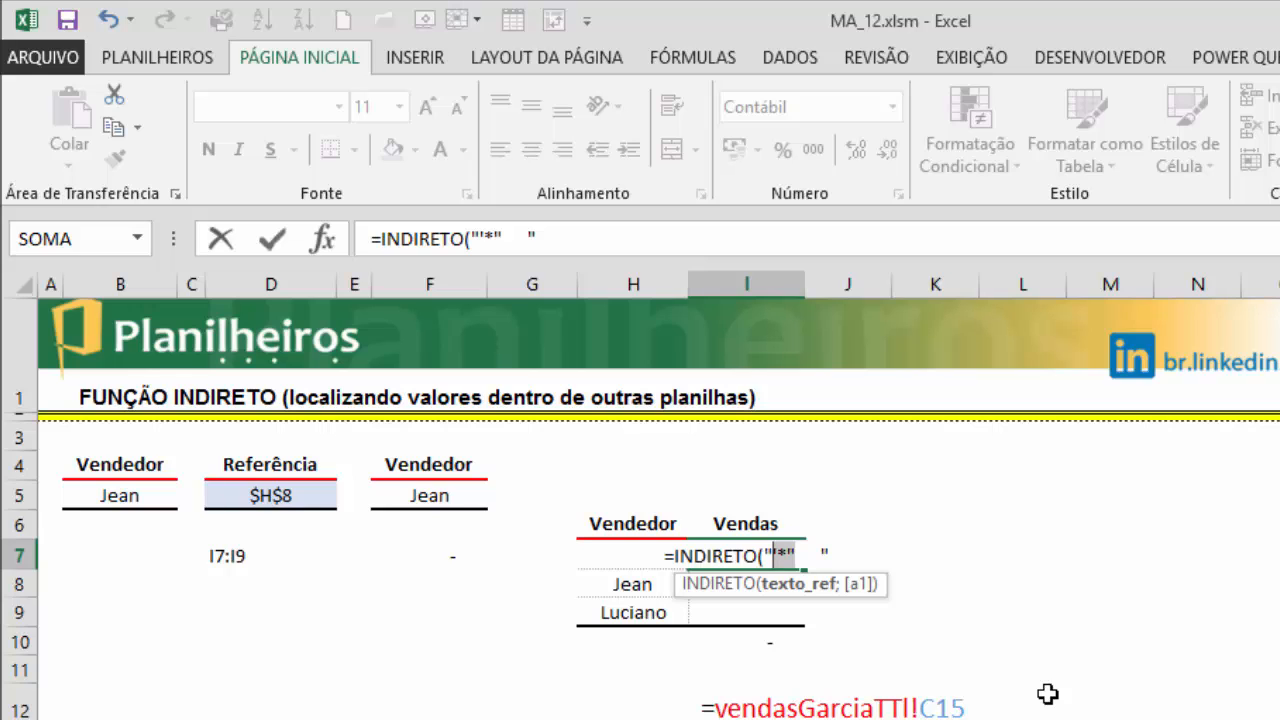
pyautogui.click(795, 550)
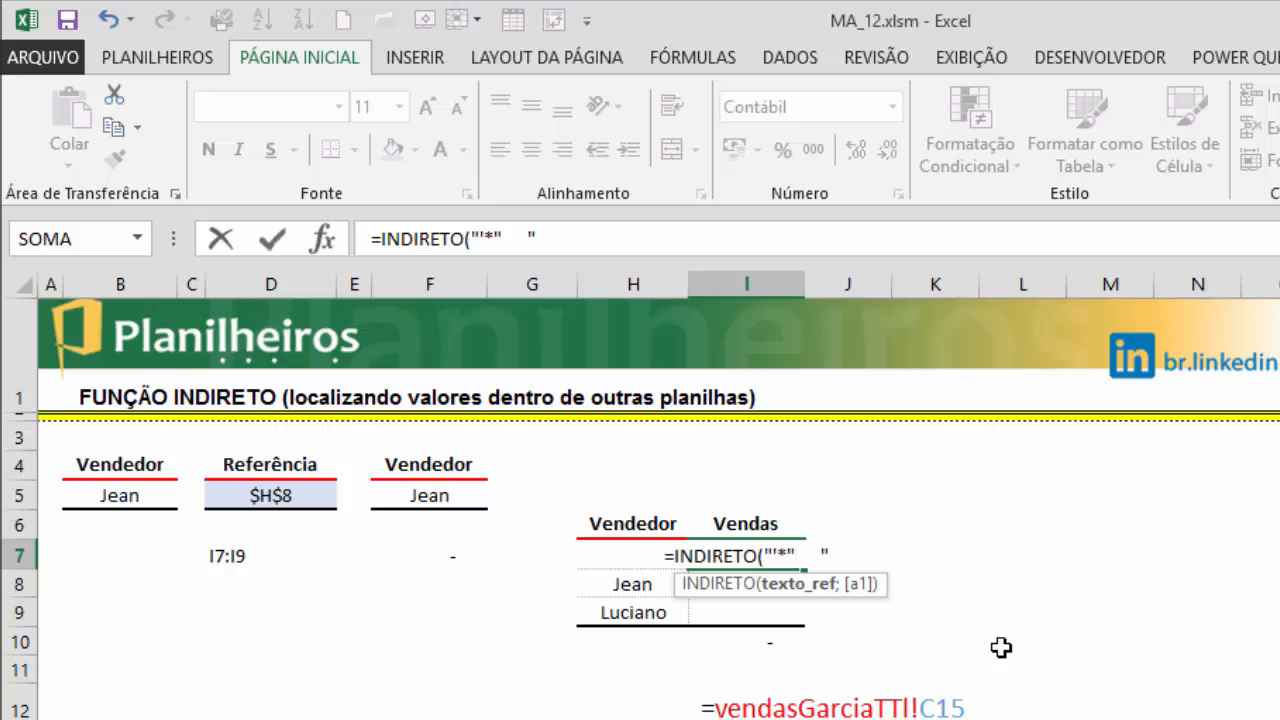
# Step: Concatenate seller cell H7 into the I7 formula, followed by &"*' to close the wildcard sheet name
pyautogui.write('&')
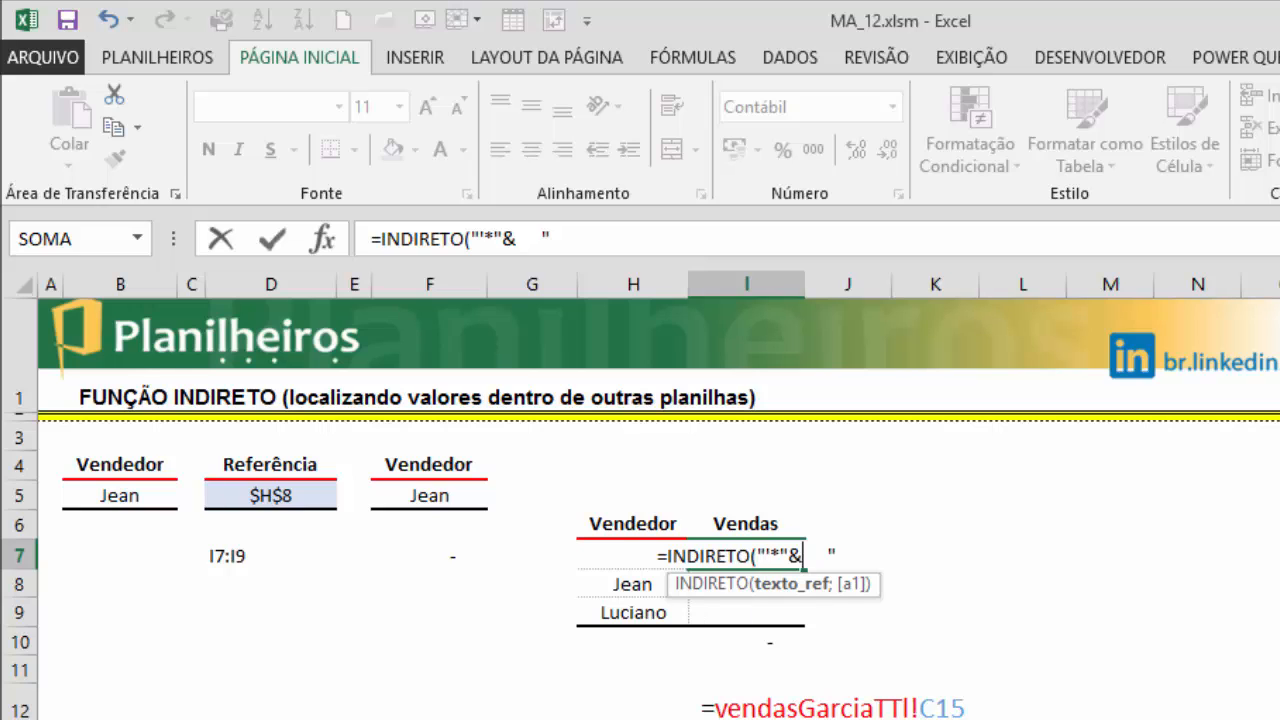
pyautogui.click(620, 585)
pyautogui.press('Up')
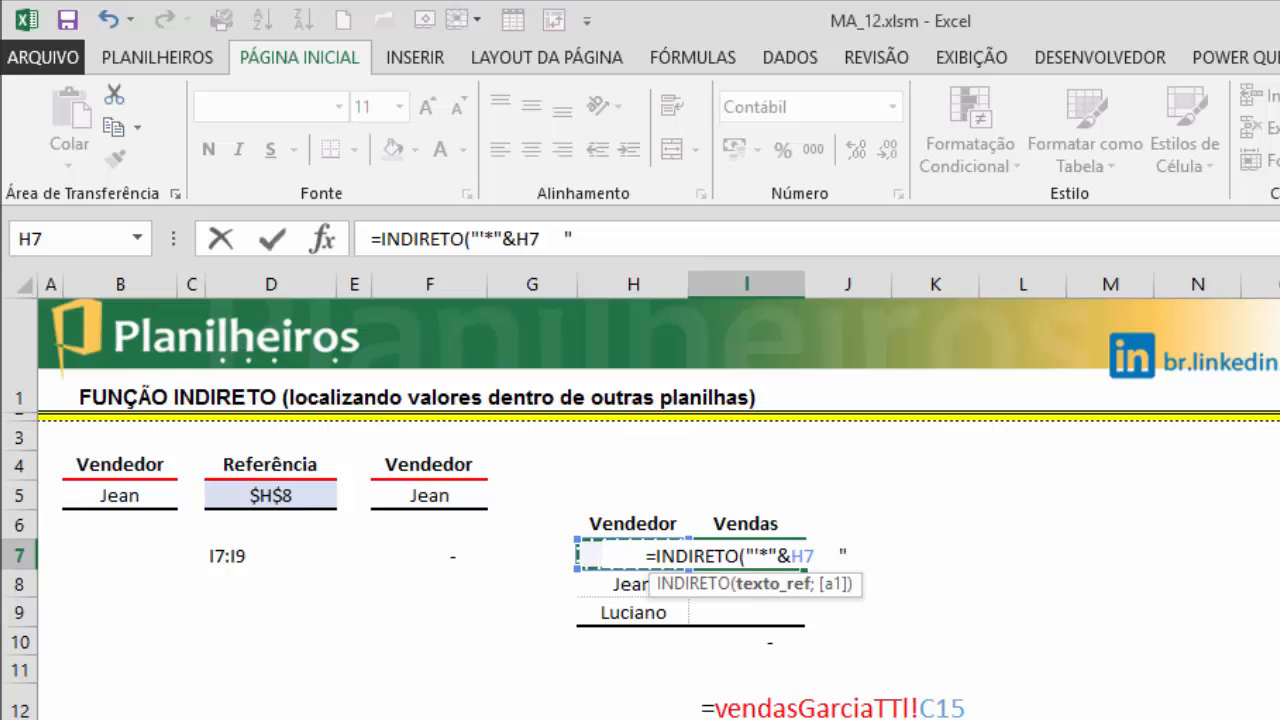
pyautogui.write('&')
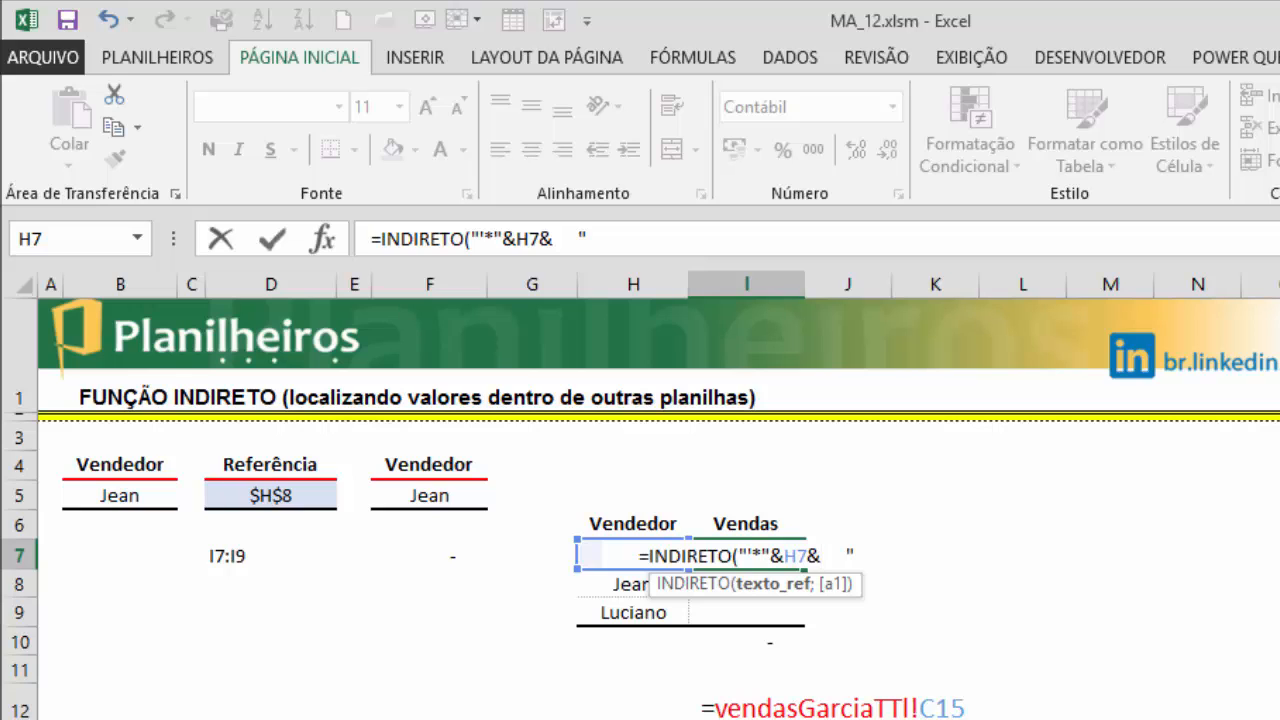
pyautogui.write('"')
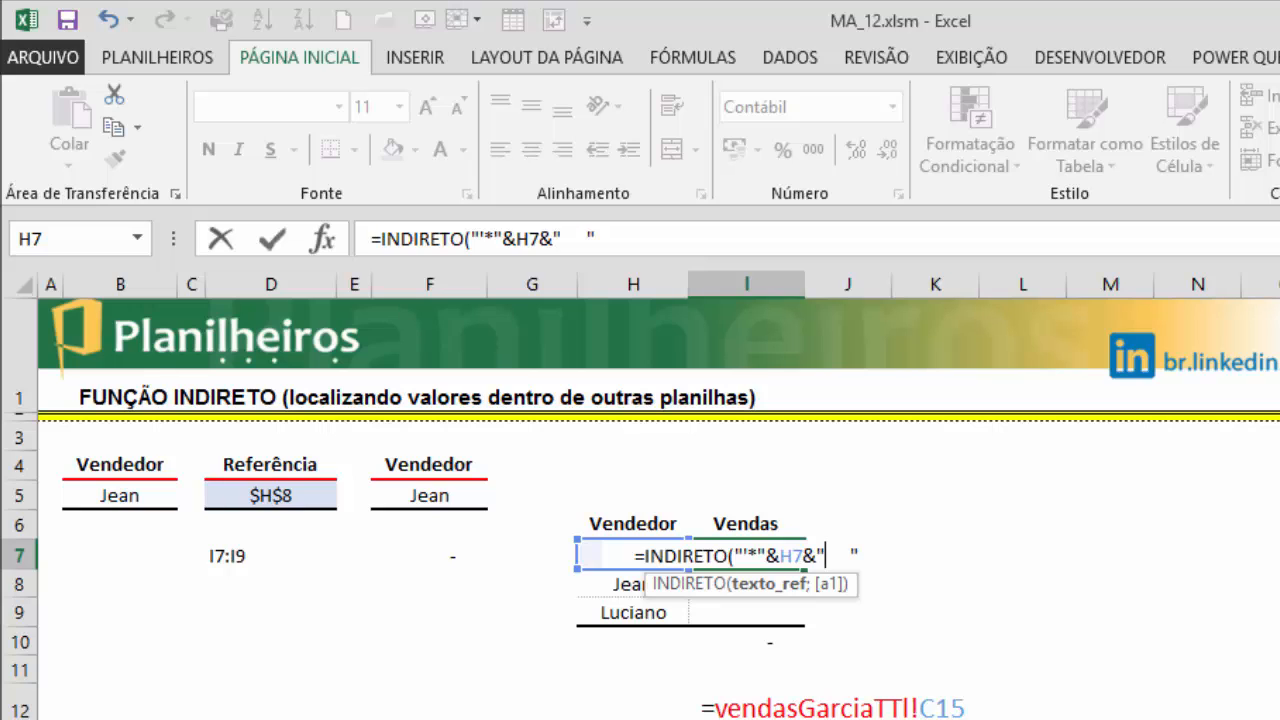
pyautogui.write('*')
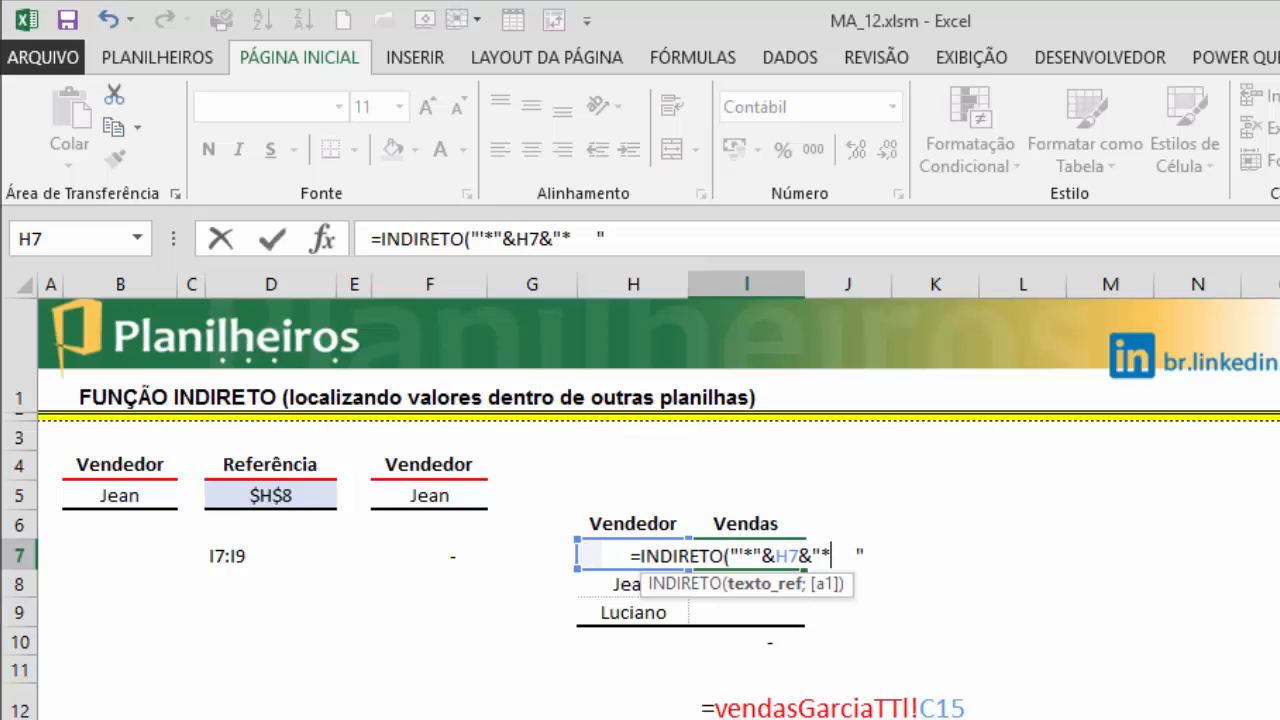
pyautogui.write("'")
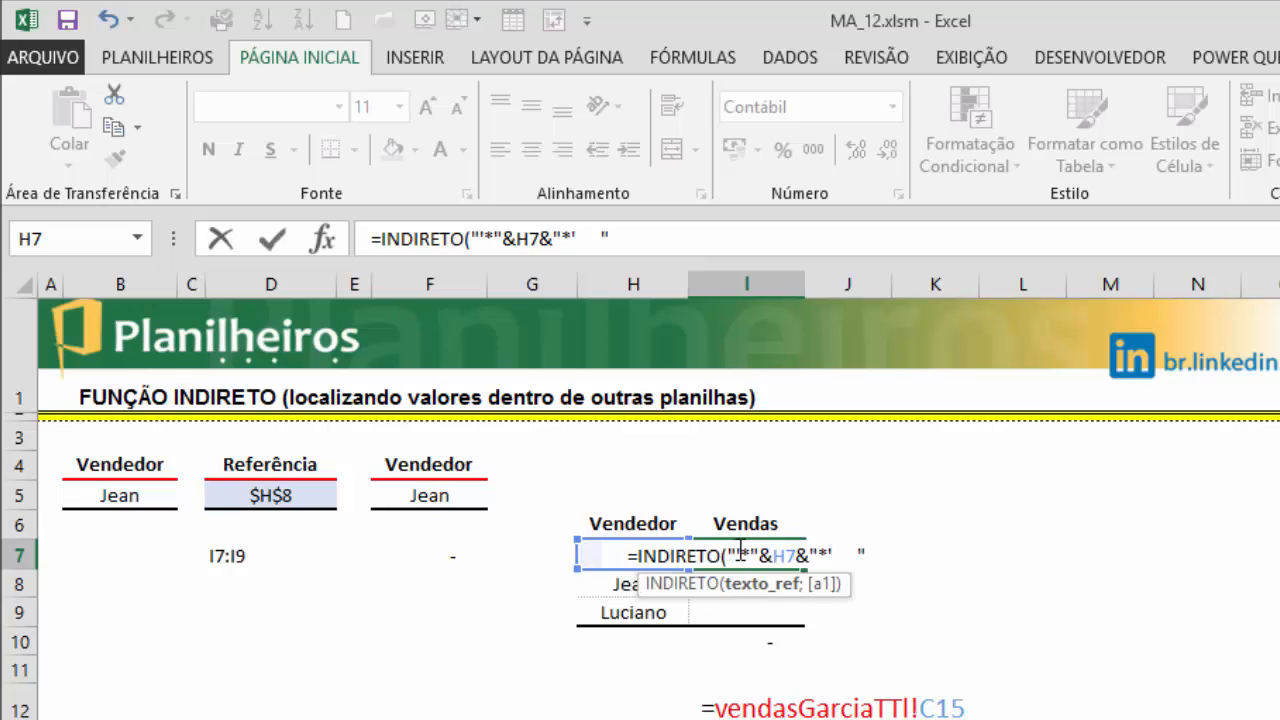
pyautogui.moveTo(738, 553); pyautogui.dragTo(818, 547)
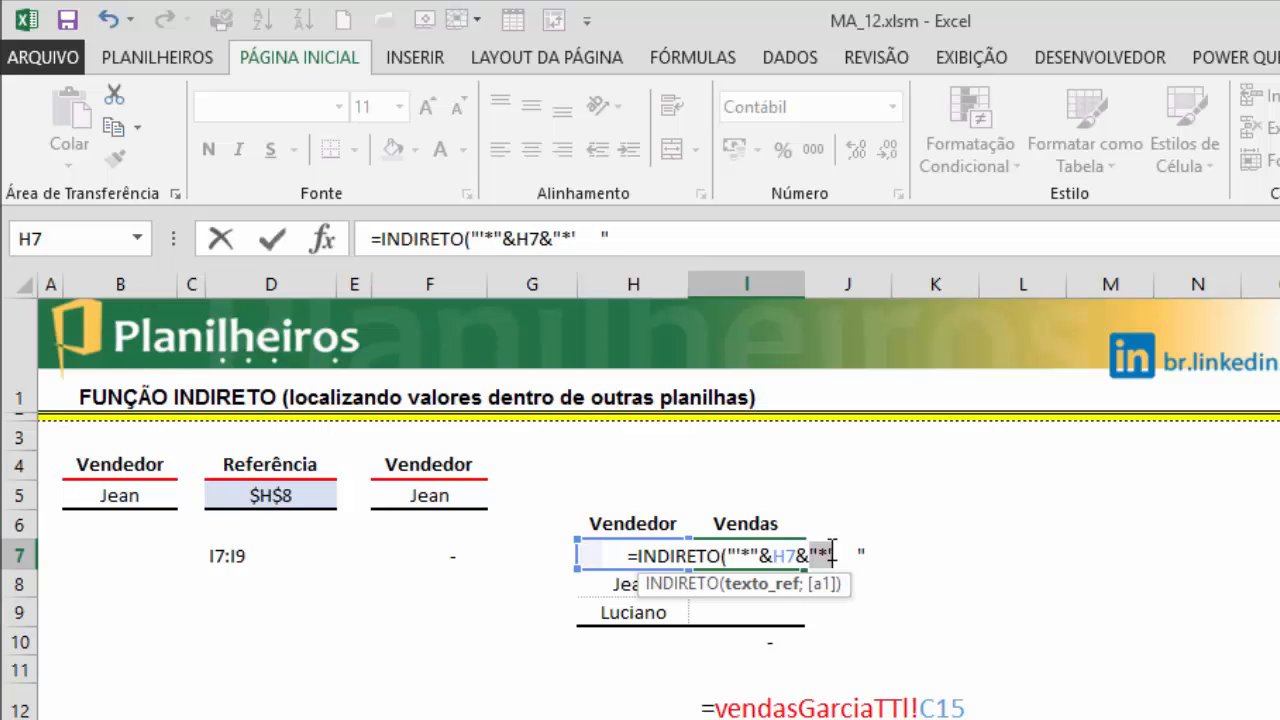
pyautogui.click(830, 550)
# Step: Append !C15 to the sheet-name text in the I7 formula and remove the extra spaces before the final quotation mark
pyautogui.write('!')
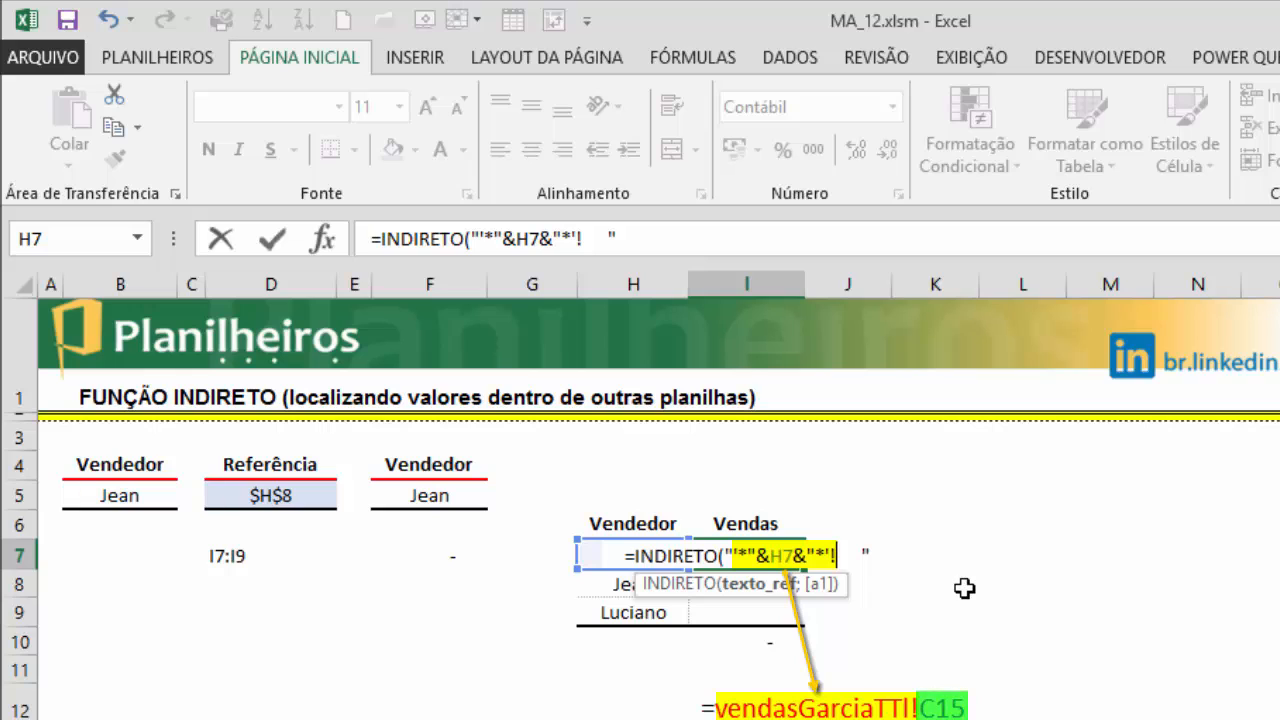
pyautogui.write('C15')
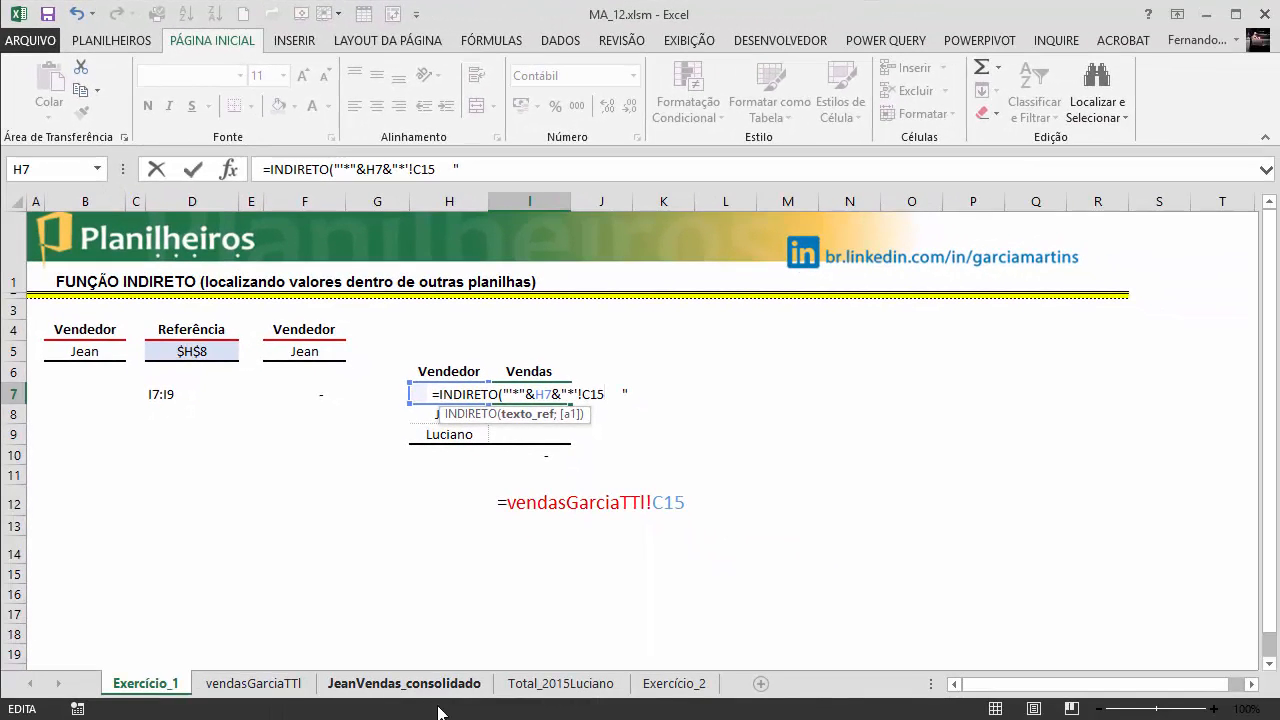
pyautogui.click(606, 394)
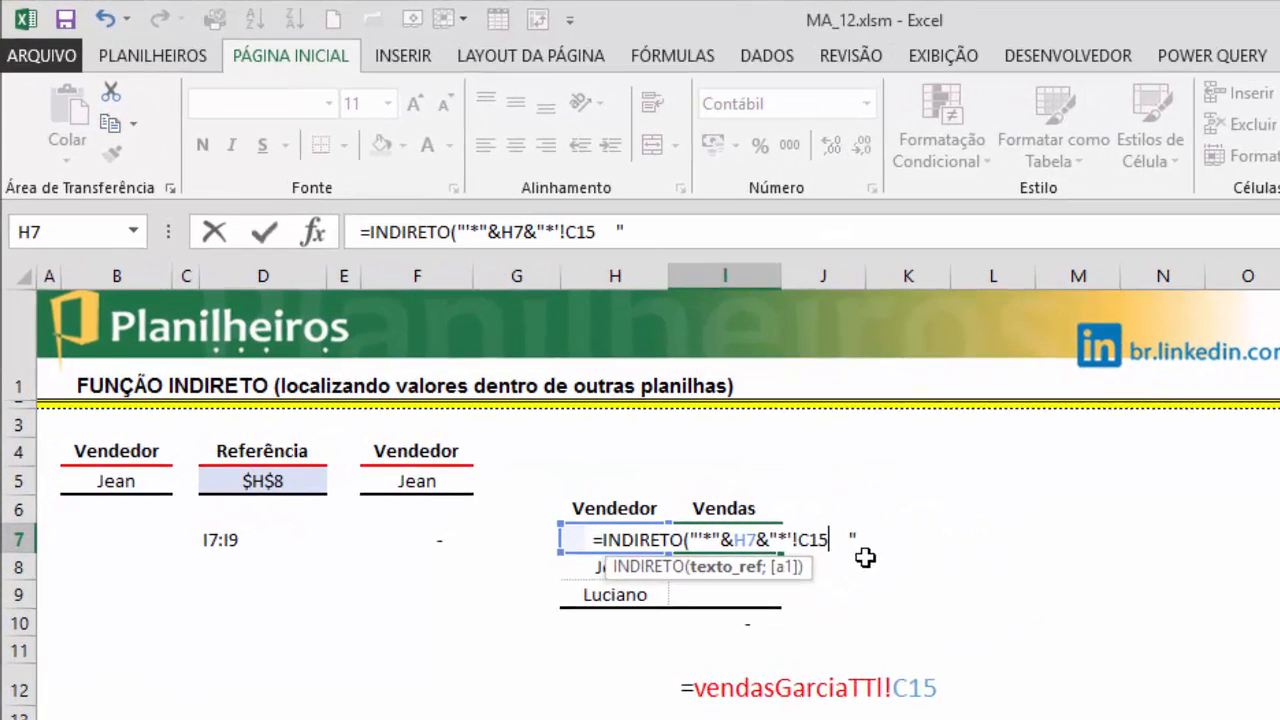
pyautogui.press('Delete')
pyautogui.press('Delete')
pyautogui.press('Delete')
pyautogui.press('Delete')
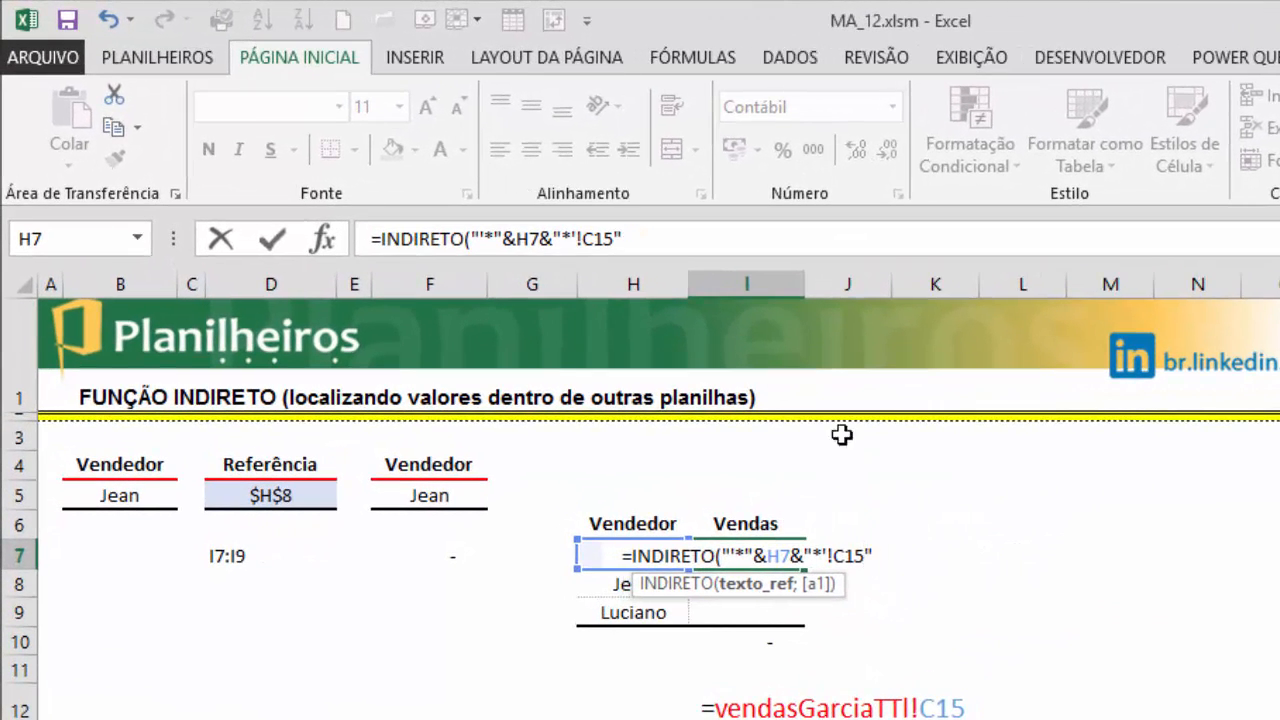
# Step: Close the parenthesis, review the text argument and enter =INDIRETO("'*"&H7&"*'!C15") in I7
pyautogui.click(655, 246)
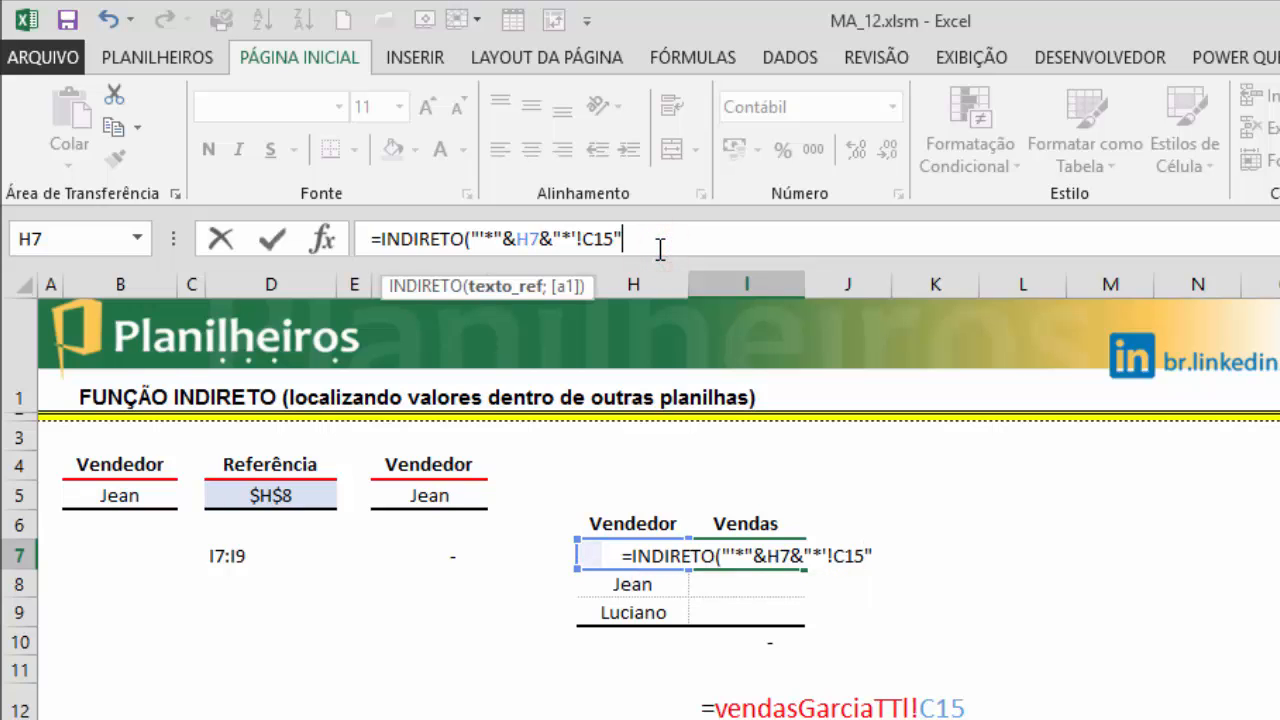
pyautogui.write(')')
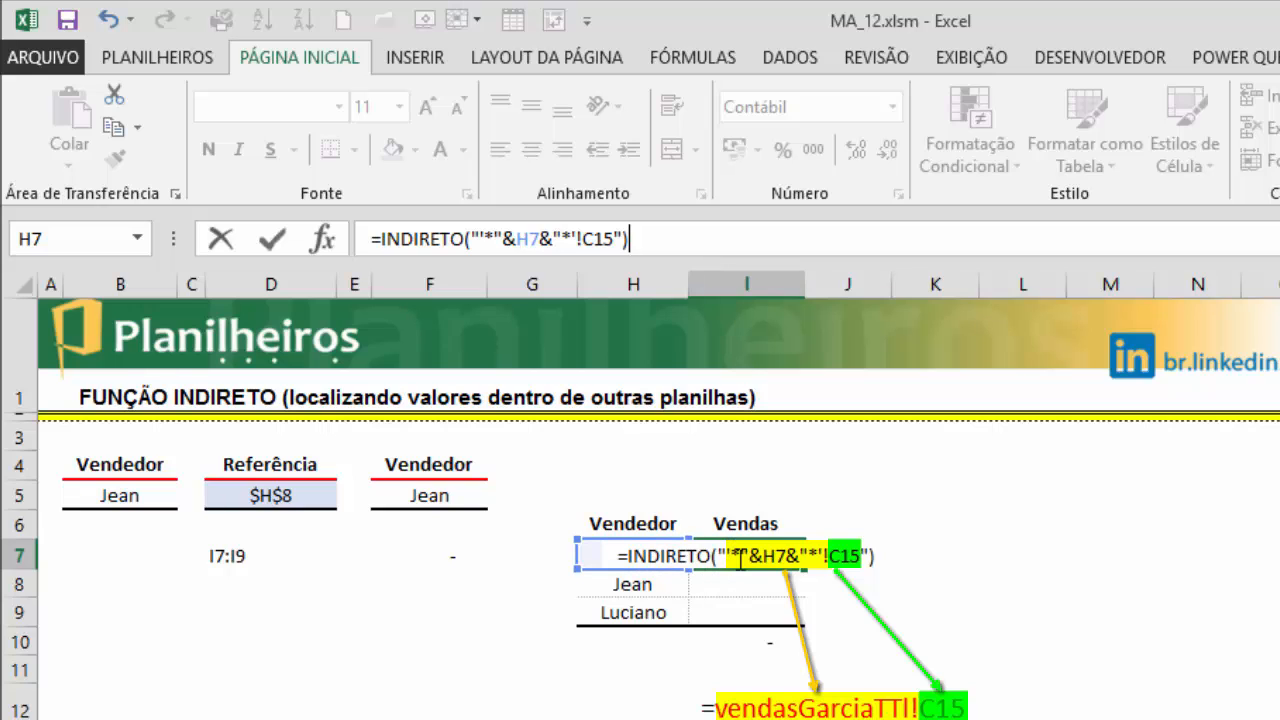
pyautogui.moveTo(729, 557); pyautogui.dragTo(862, 568)
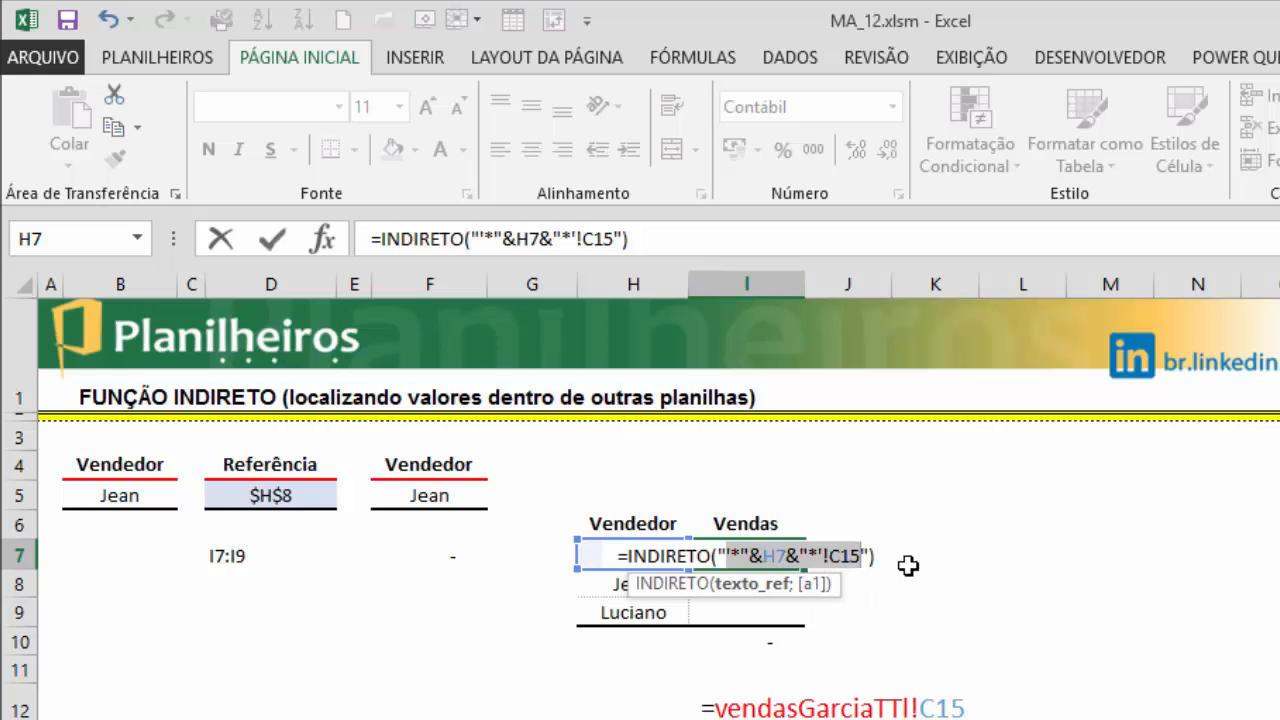
pyautogui.click(662, 236)
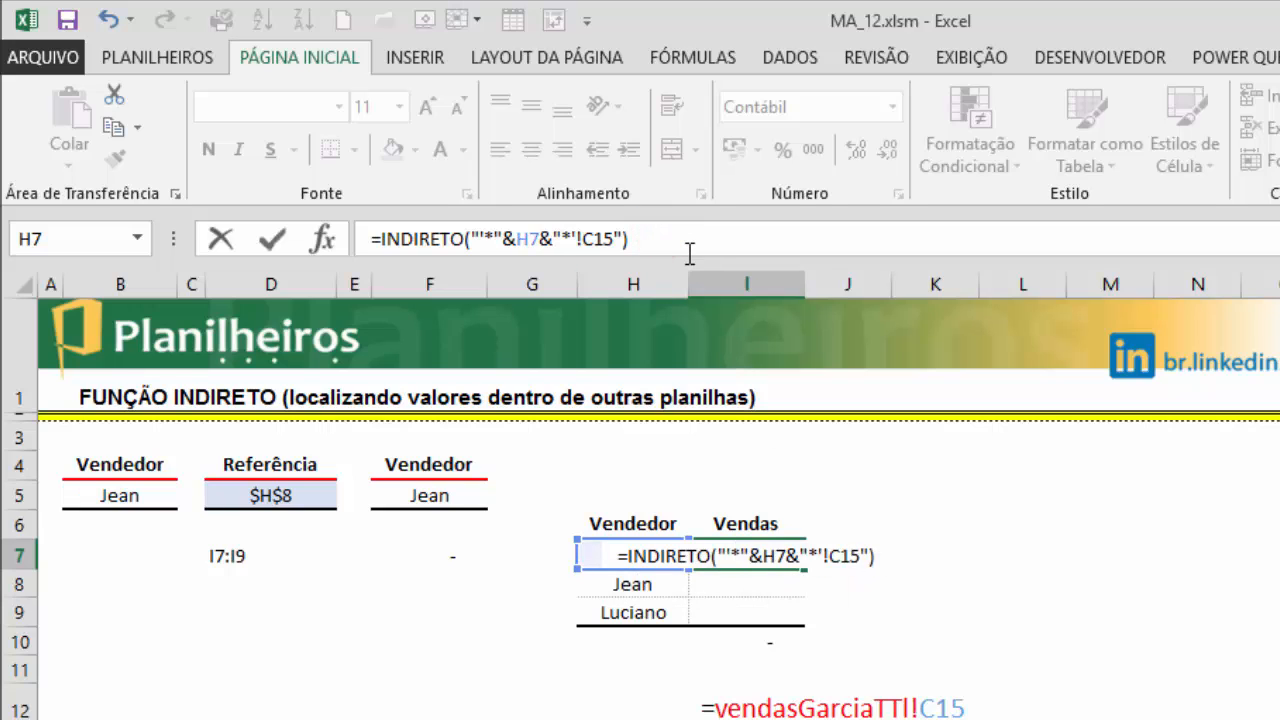
pyautogui.press('Return')
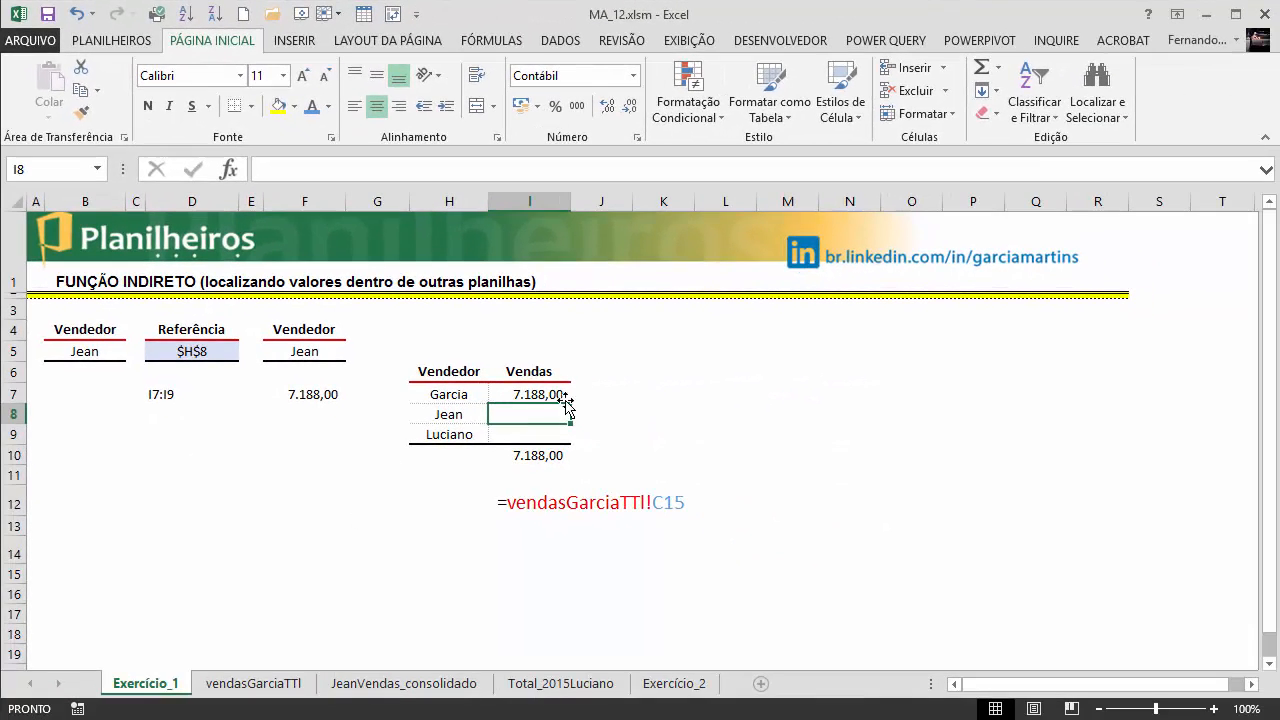
# Step: Check cell C15 on the vendasGarciaTTl sheet, and fill the I7 formula in Exercício_1 down to I9 without formatting
pyautogui.click(254, 683)
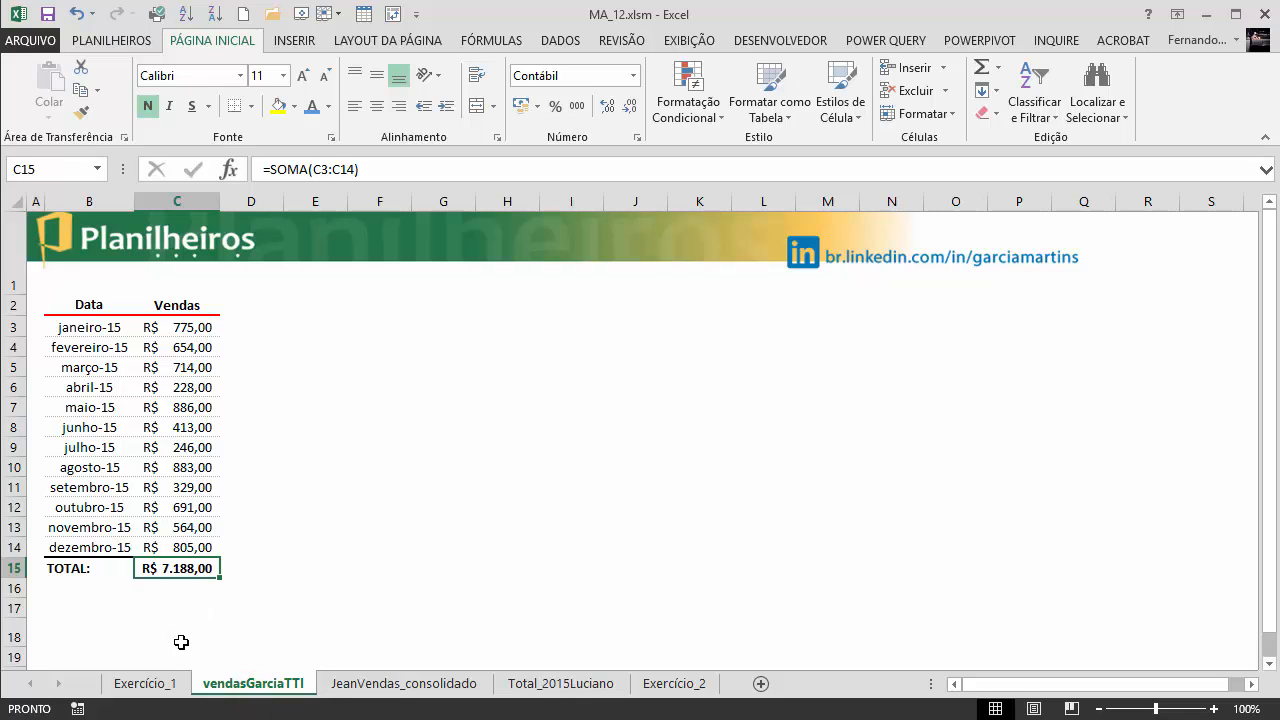
pyautogui.click(166, 685)
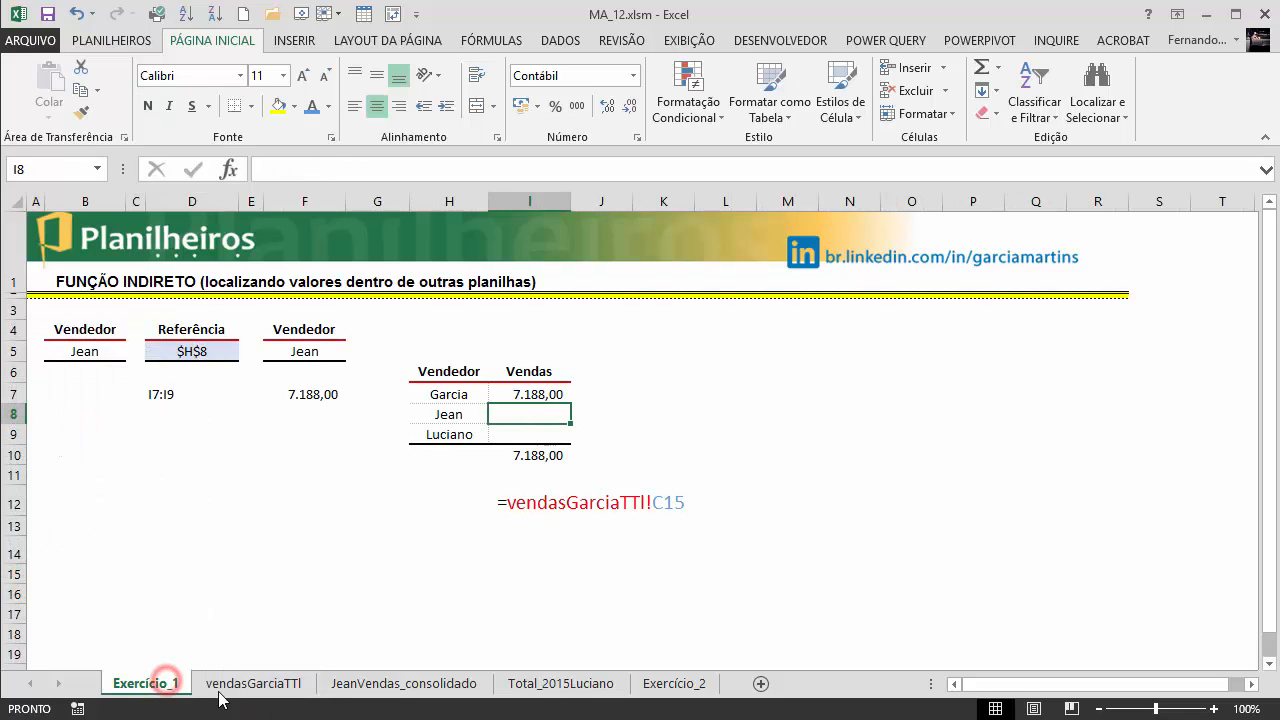
pyautogui.click(528, 395)
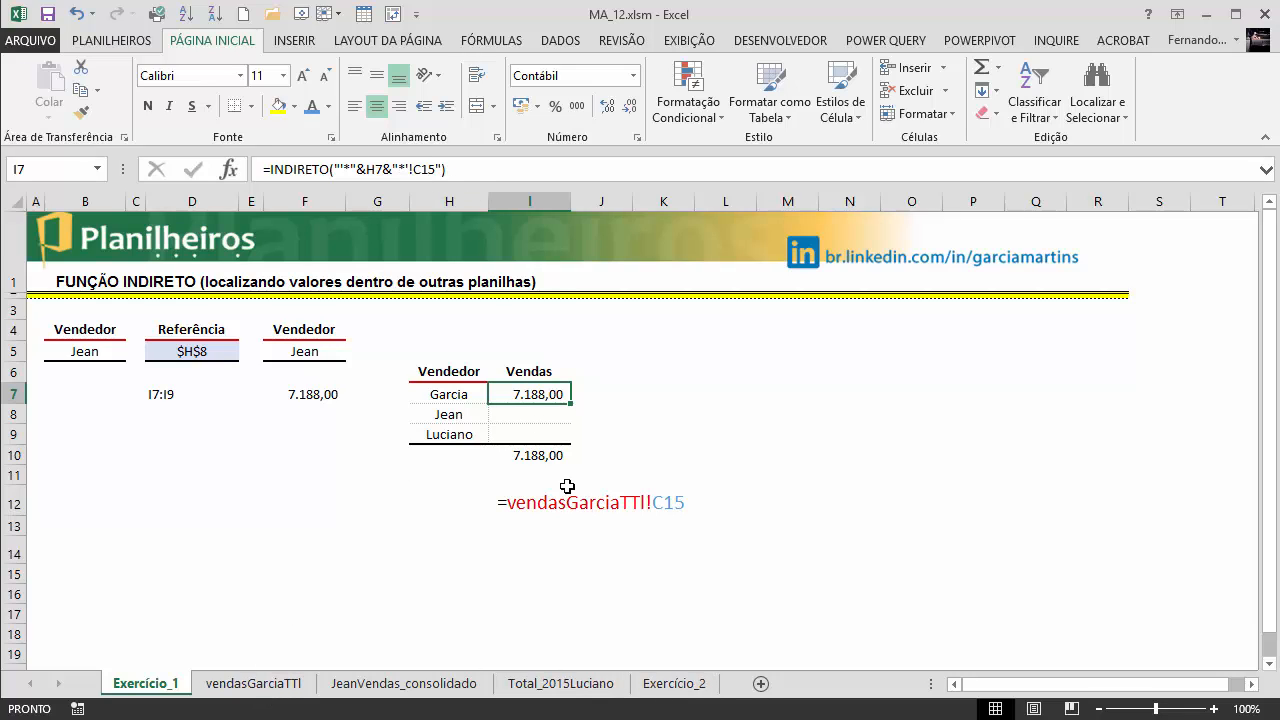
pyautogui.moveTo(572, 402); pyautogui.dragTo(572, 440)
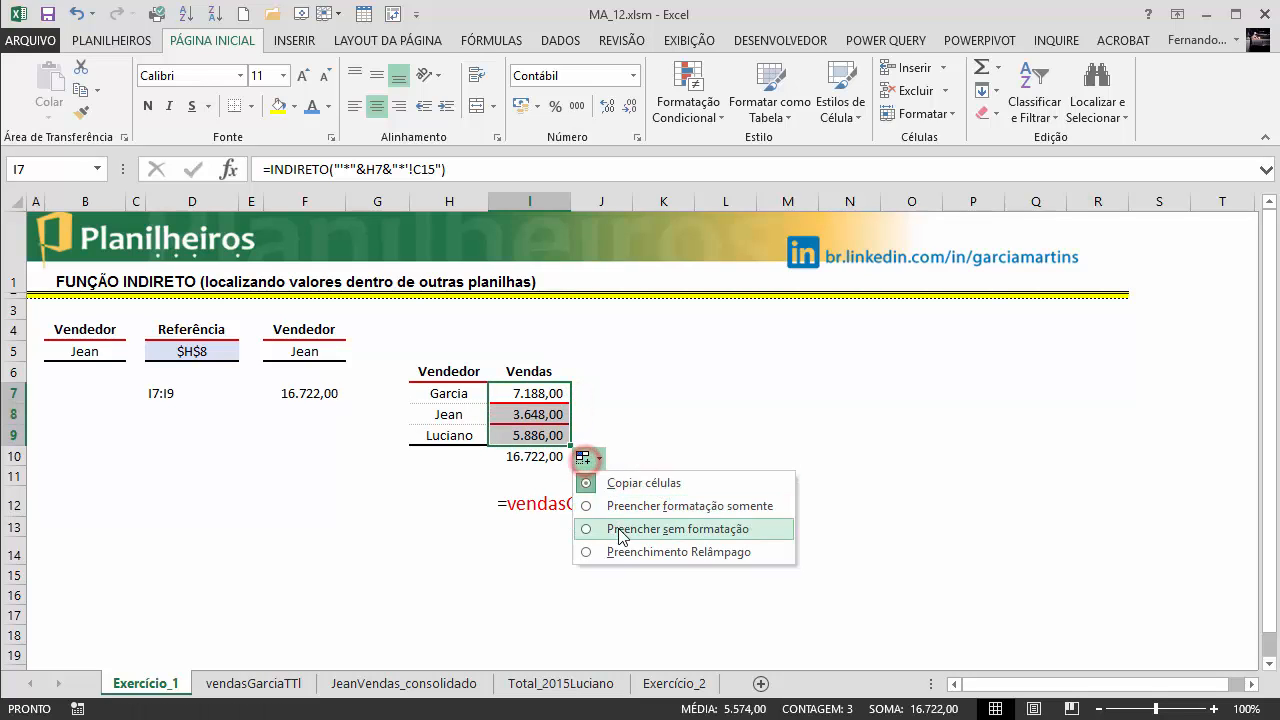
pyautogui.click(620, 529)
pyautogui.click(716, 452)
# Step: Compare the results in I7:I9 of Exercício_1 with cell C15 on the vendasGarciaTTl, JeanVendas_consolidado and Total_2015Luciano sheets
pyautogui.click(532, 414)
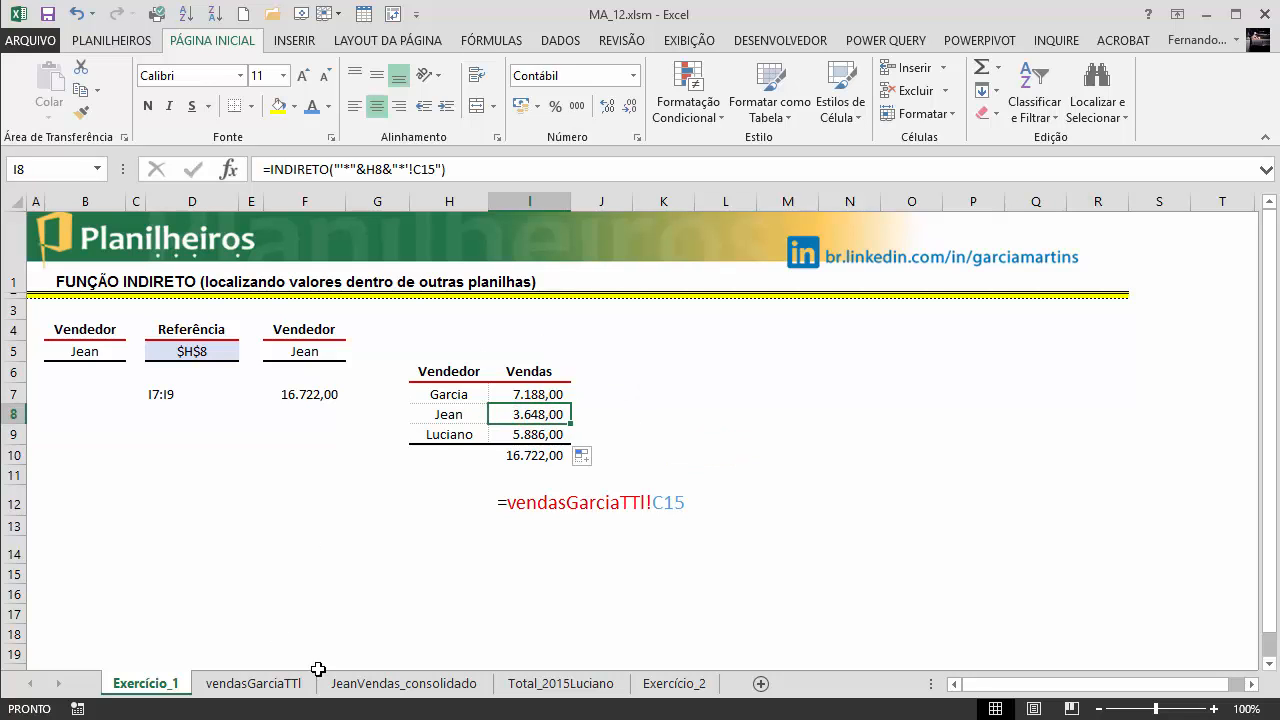
pyautogui.click(390, 683)
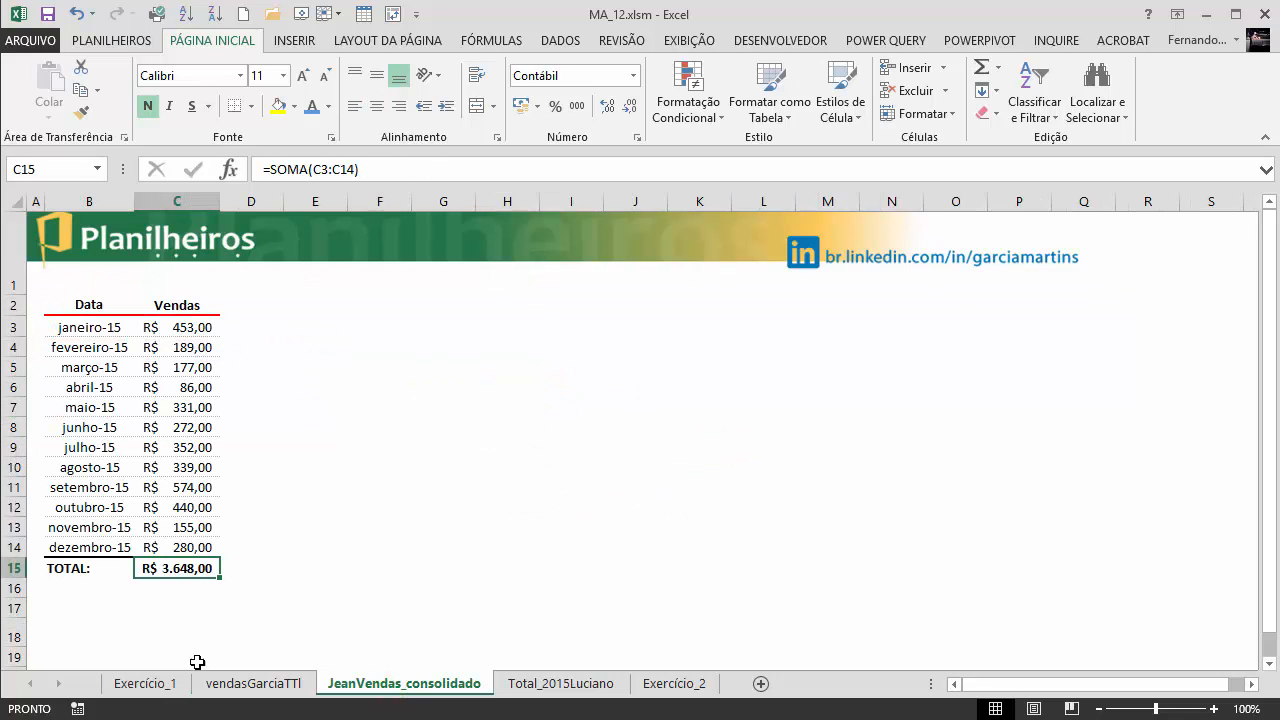
pyautogui.click(160, 684)
pyautogui.click(535, 432)
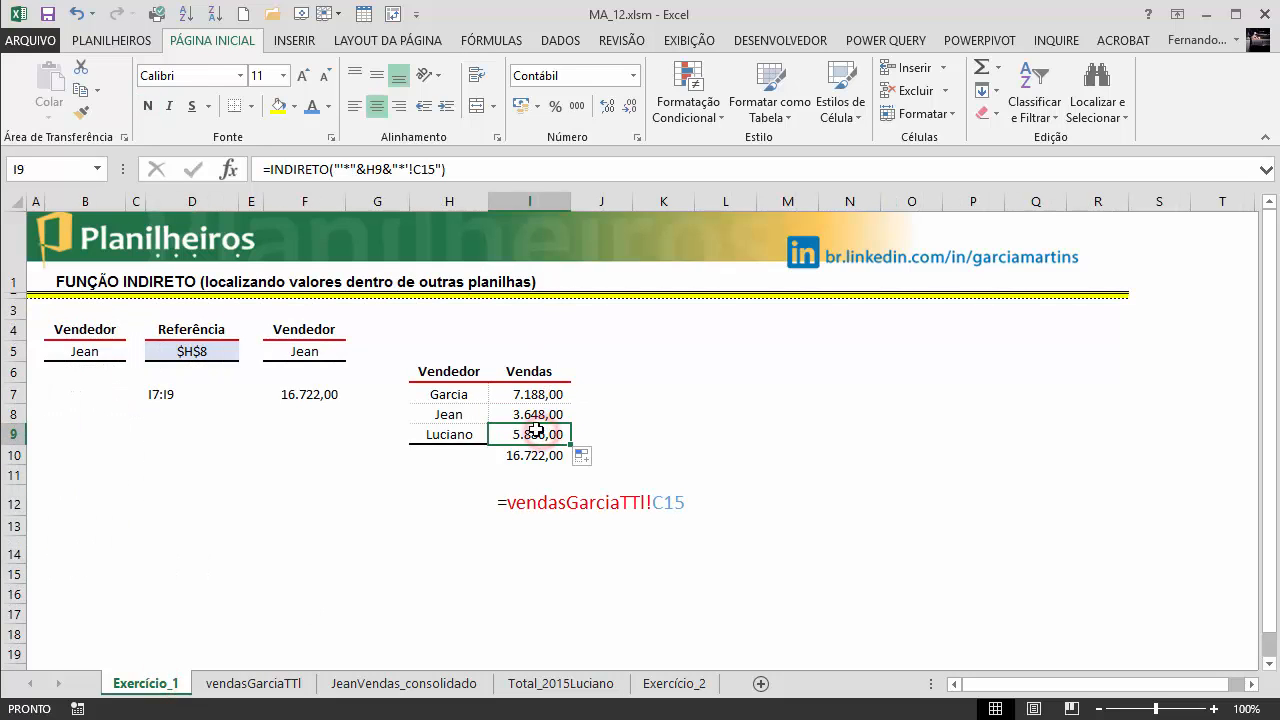
pyautogui.click(571, 683)
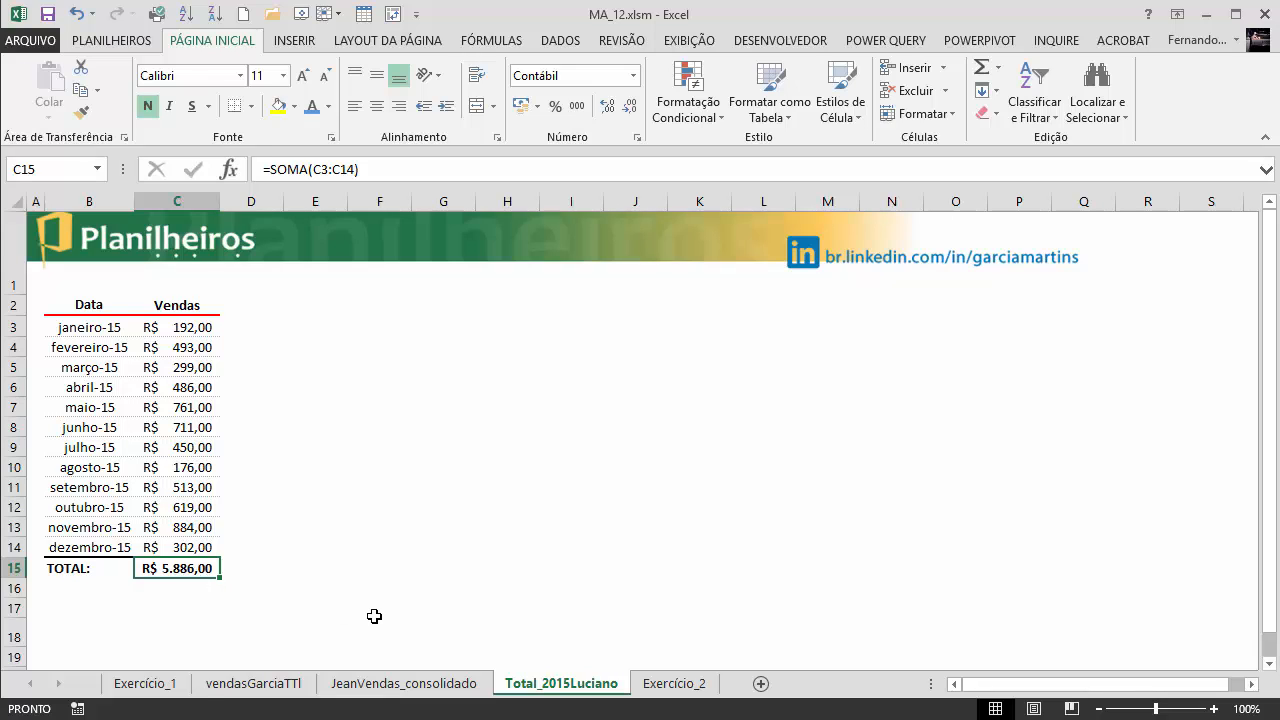
pyautogui.click(280, 684)
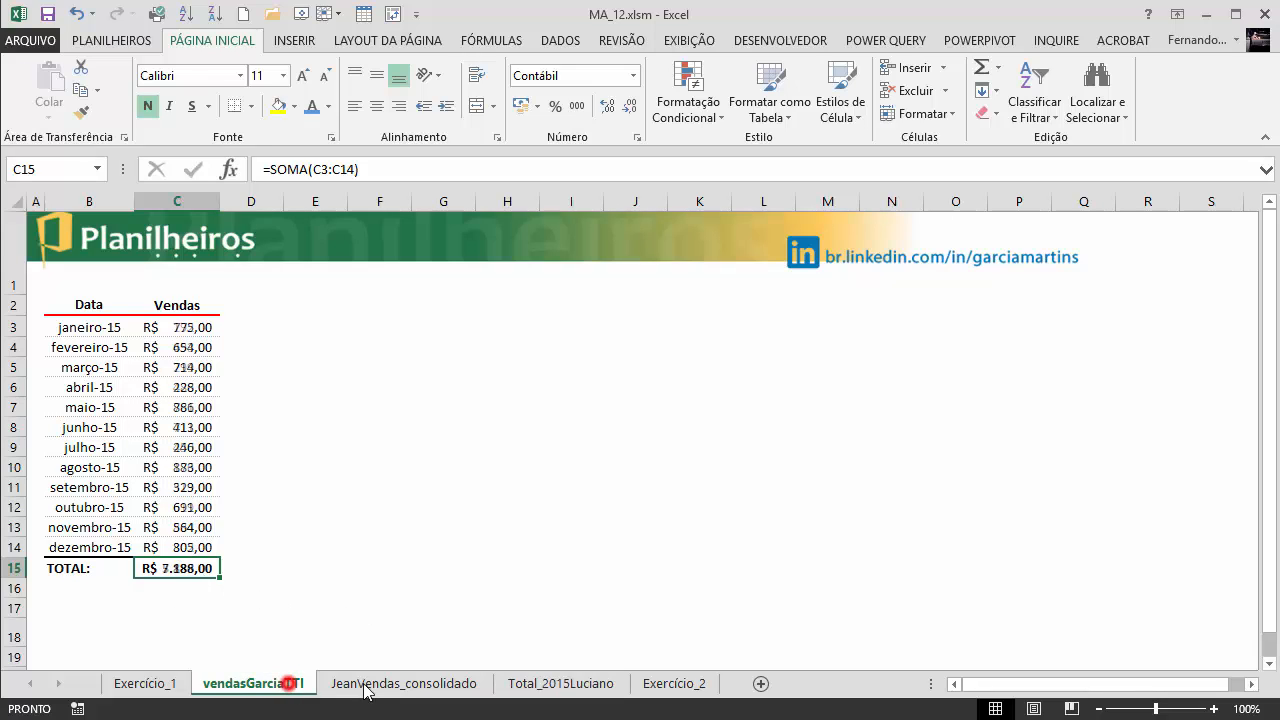
pyautogui.click(409, 684)
pyautogui.click(543, 680)
pyautogui.click(145, 683)
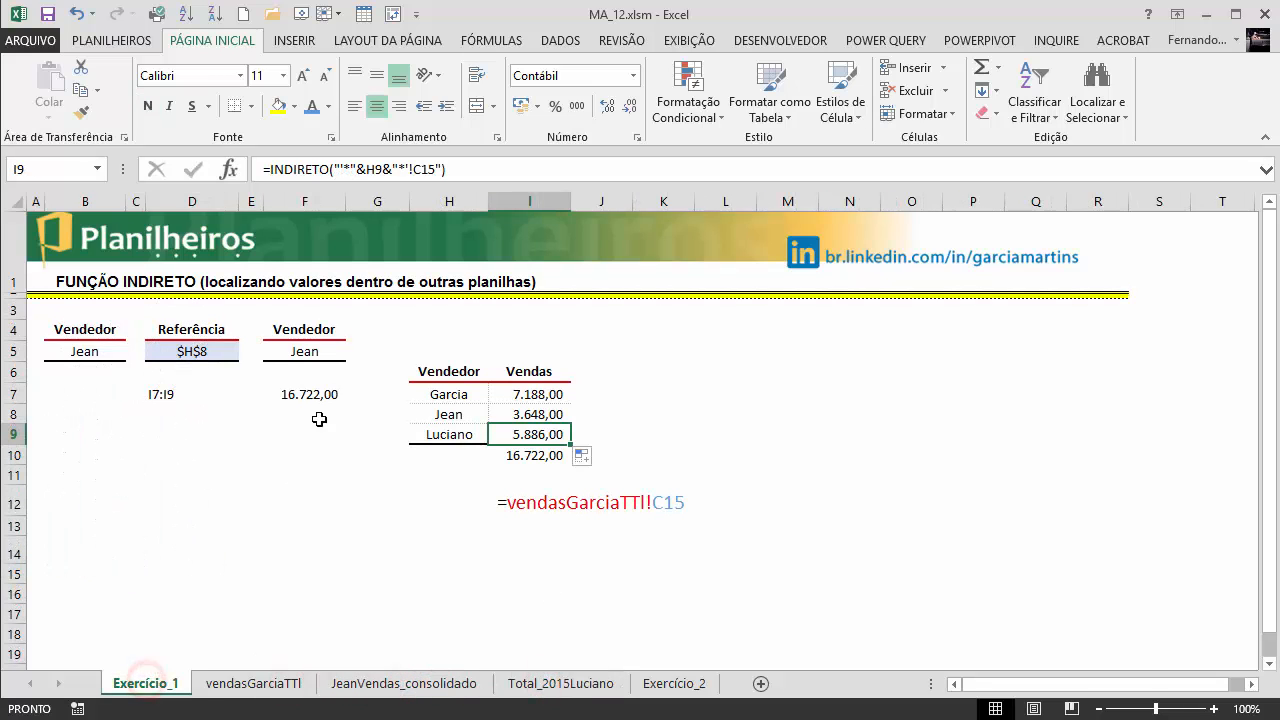
pyautogui.click(549, 394)
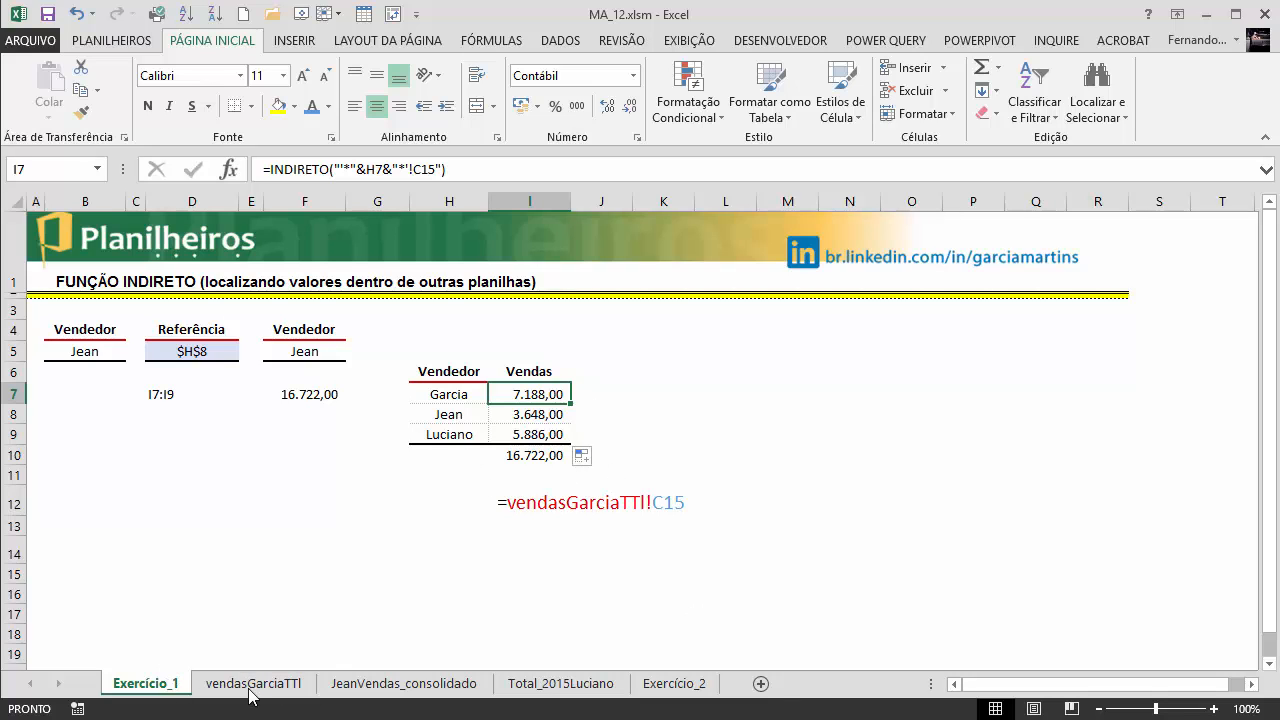
# Step: Examine the Exercício_2 matrix of brands and months, the Método 1 criteria BMW and Abril, and their intersection in F5
pyautogui.click(669, 690)
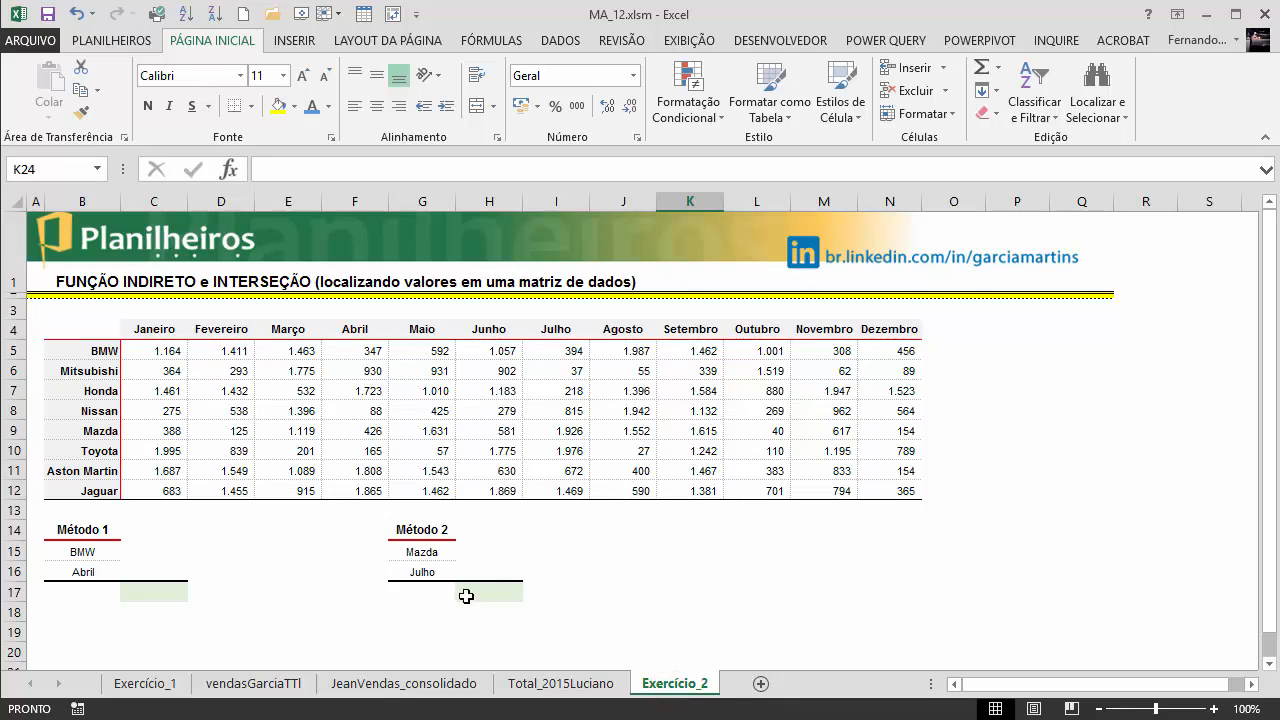
pyautogui.click(260, 547)
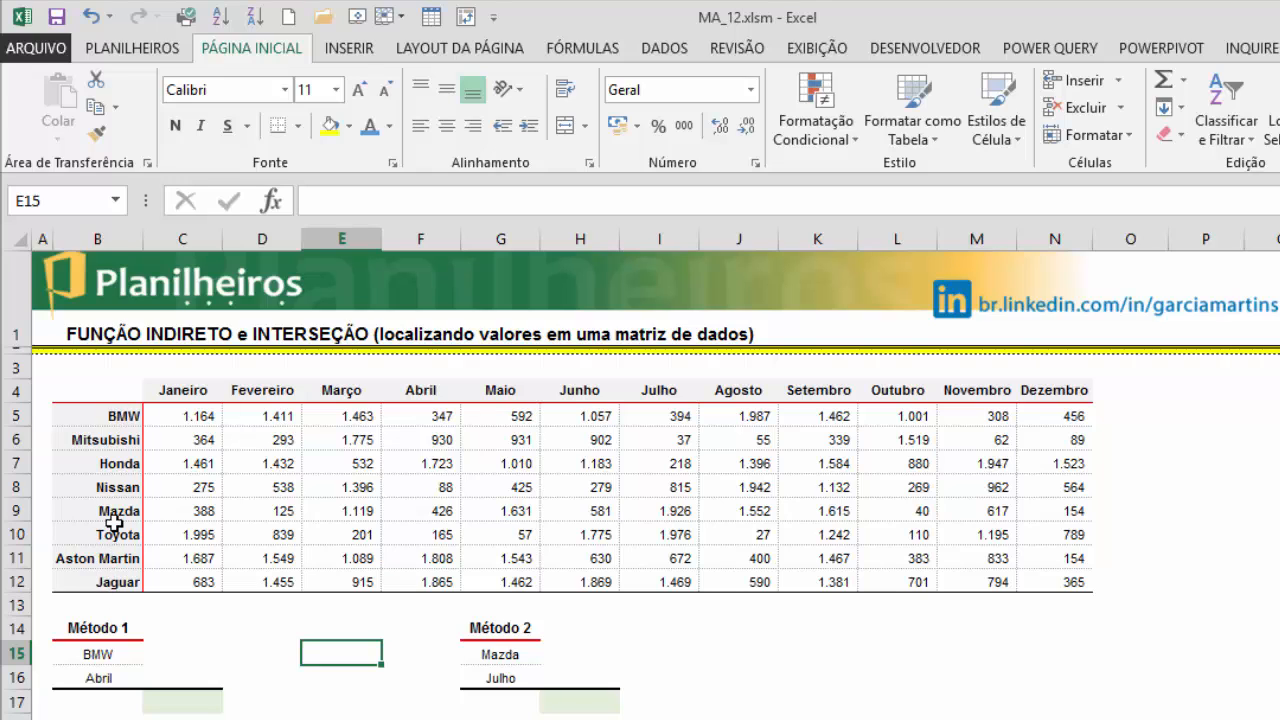
pyautogui.click(183, 416)
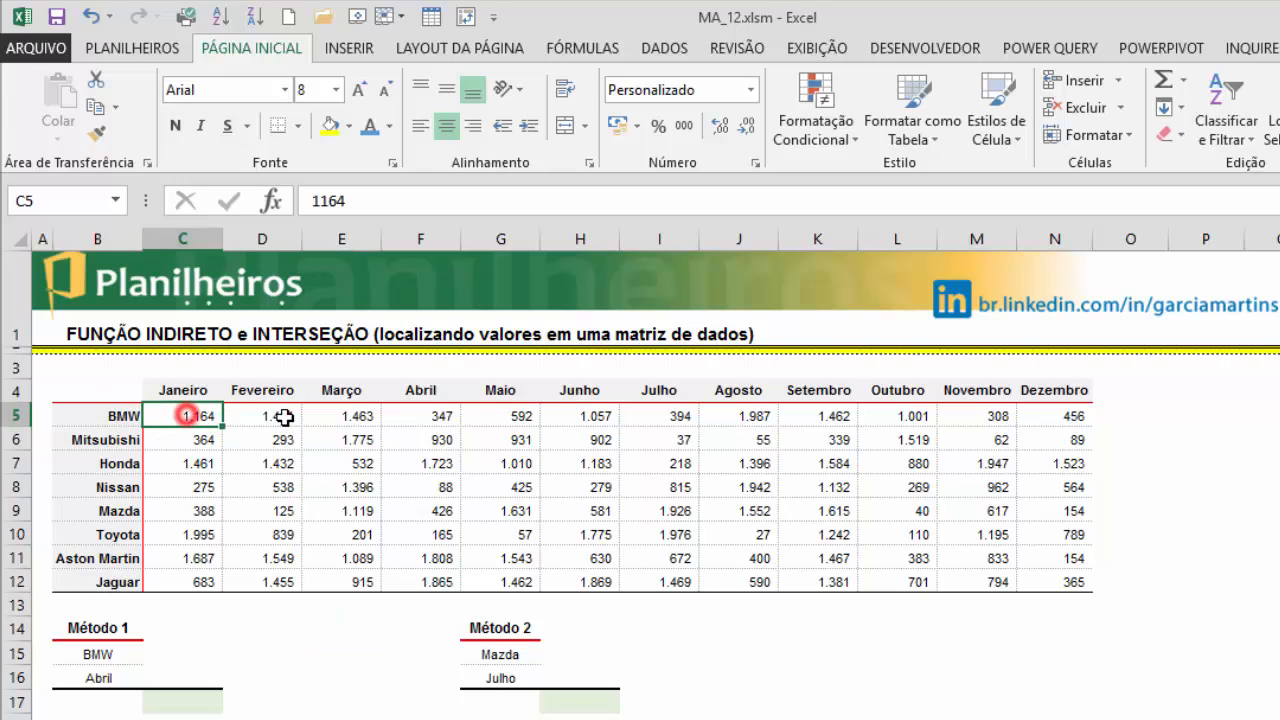
pyautogui.click(345, 416)
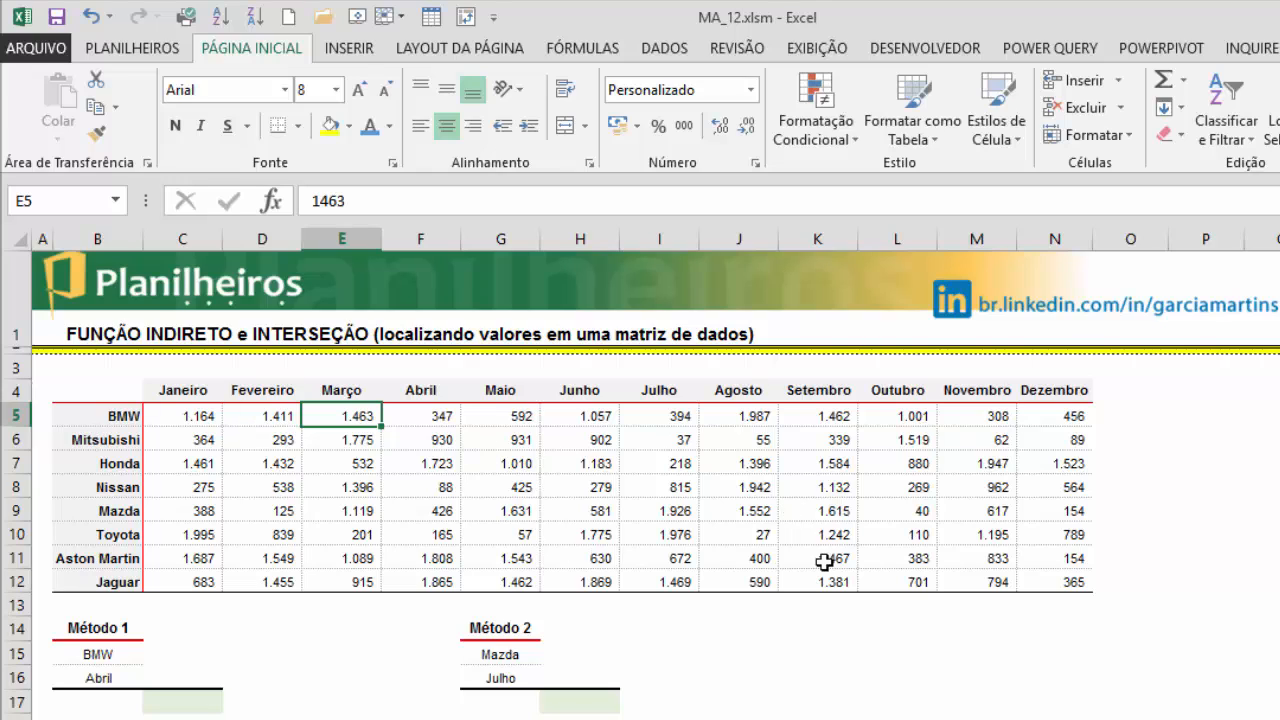
pyautogui.click(838, 638)
pyautogui.click(490, 510)
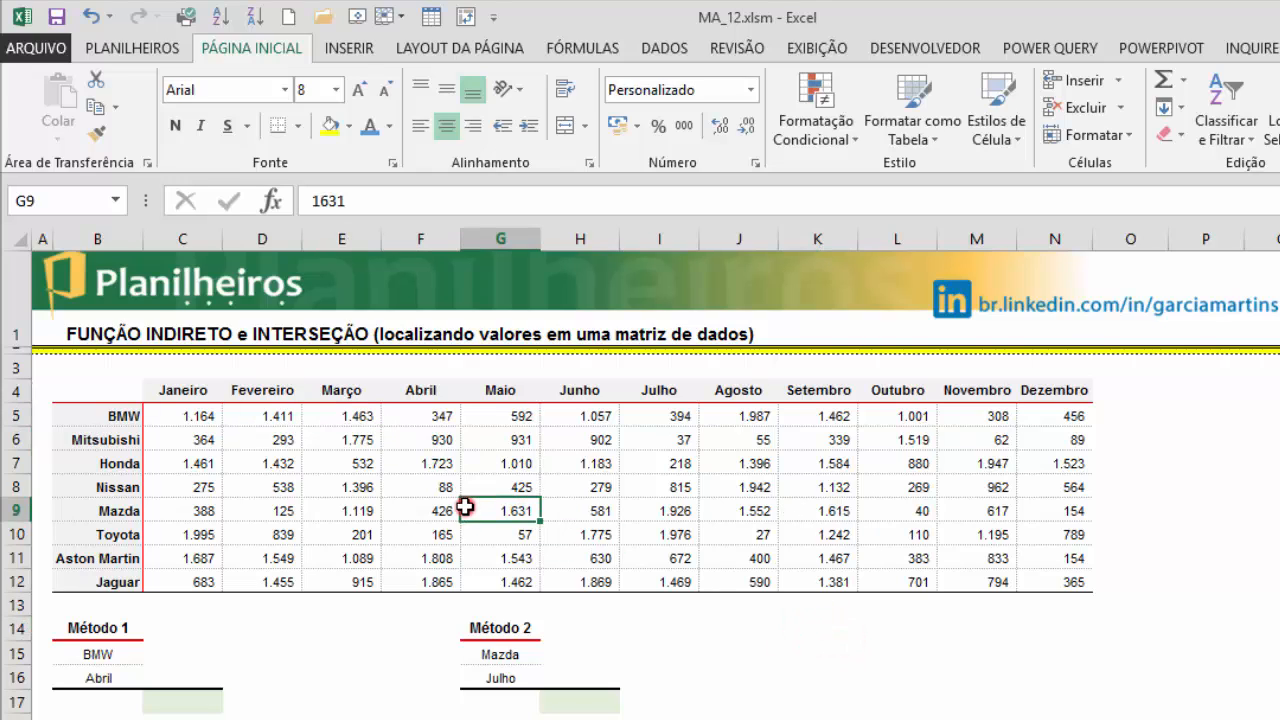
pyautogui.click(88, 630)
pyautogui.click(88, 655)
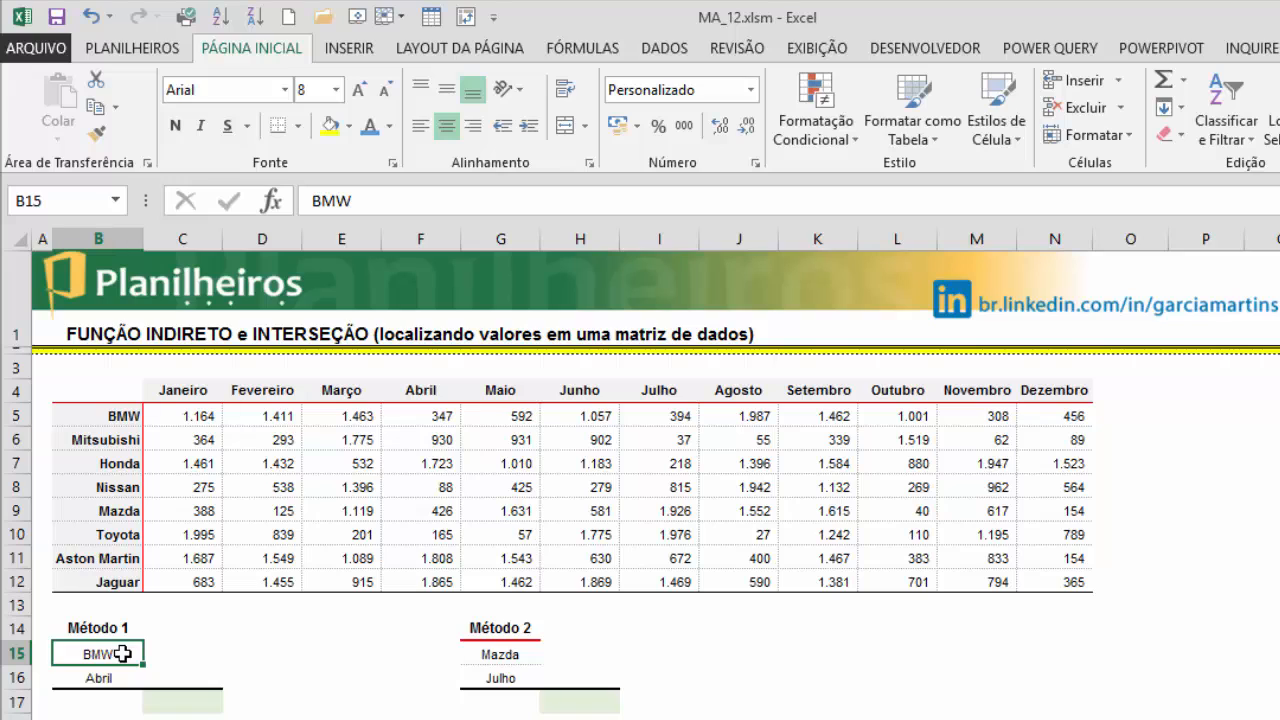
pyautogui.click(120, 653)
pyautogui.click(102, 677)
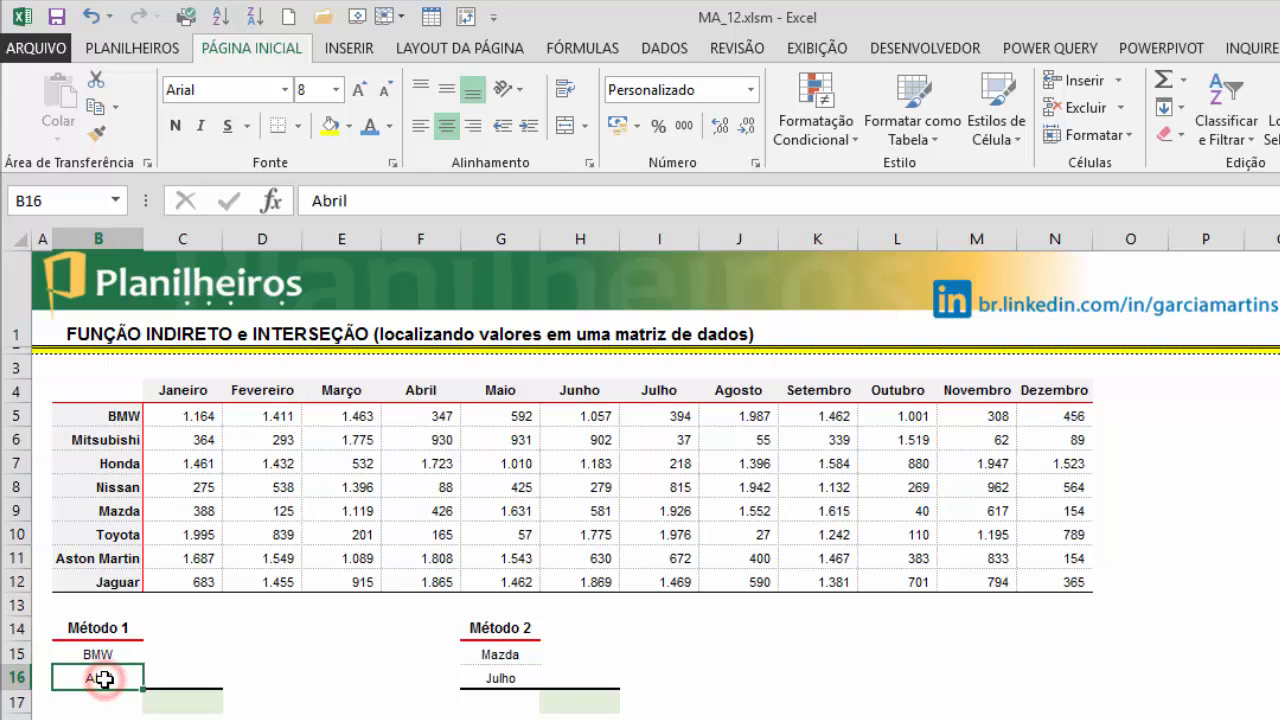
pyautogui.click(440, 408)
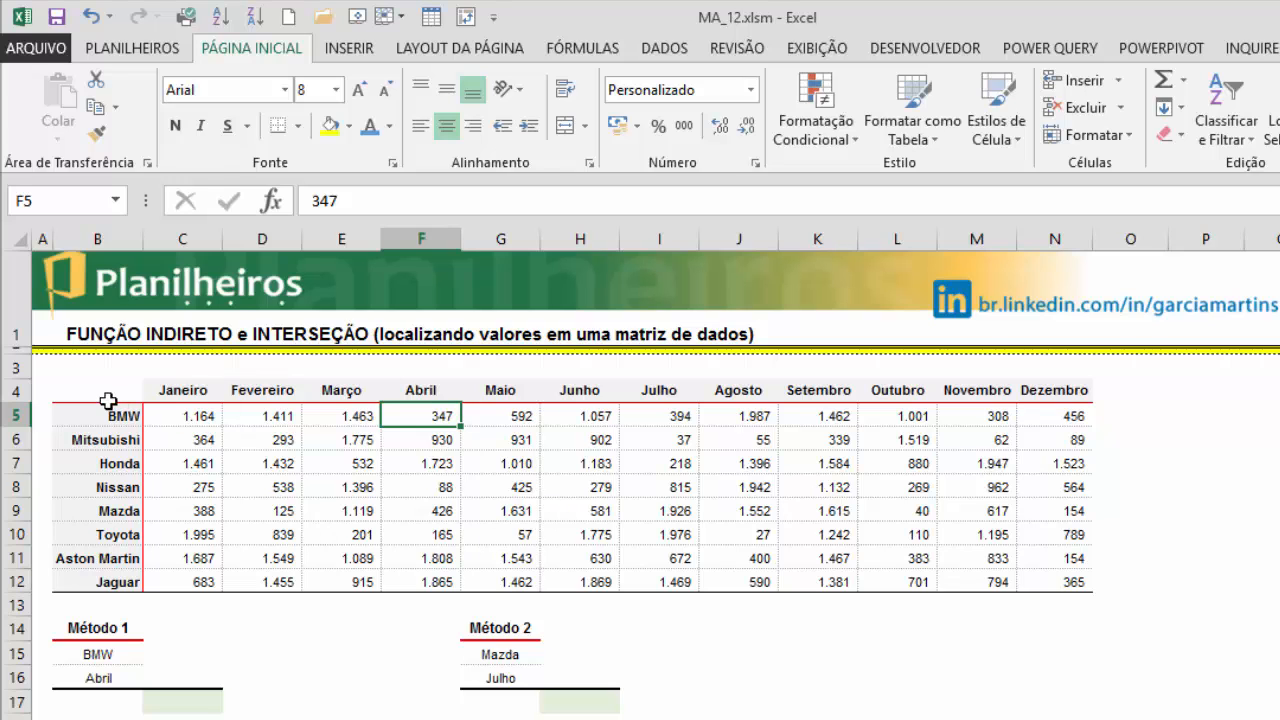
# Step: Examine the ranges that need names: the whole table B4:N12, the Janeiro and Março columns, and the Honda and Mazda rows
pyautogui.moveTo(108, 401); pyautogui.dragTo(1068, 590)
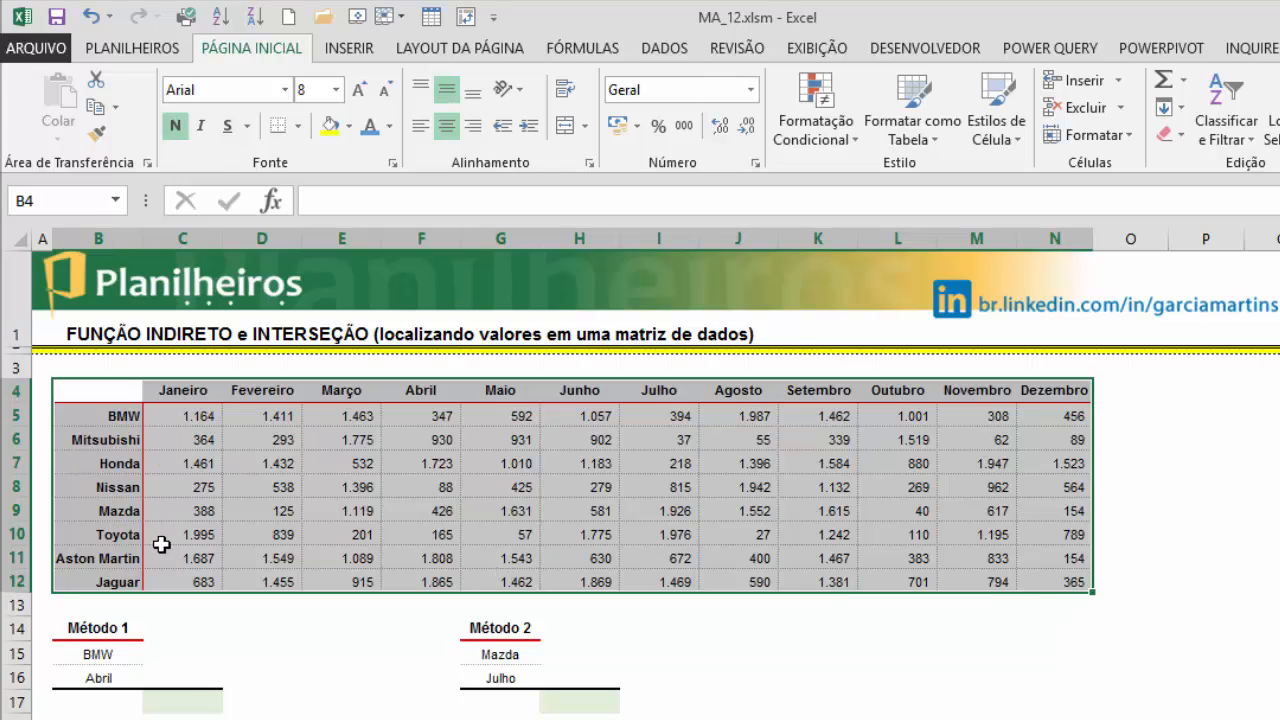
pyautogui.click(285, 538)
pyautogui.moveTo(191, 416); pyautogui.dragTo(193, 584)
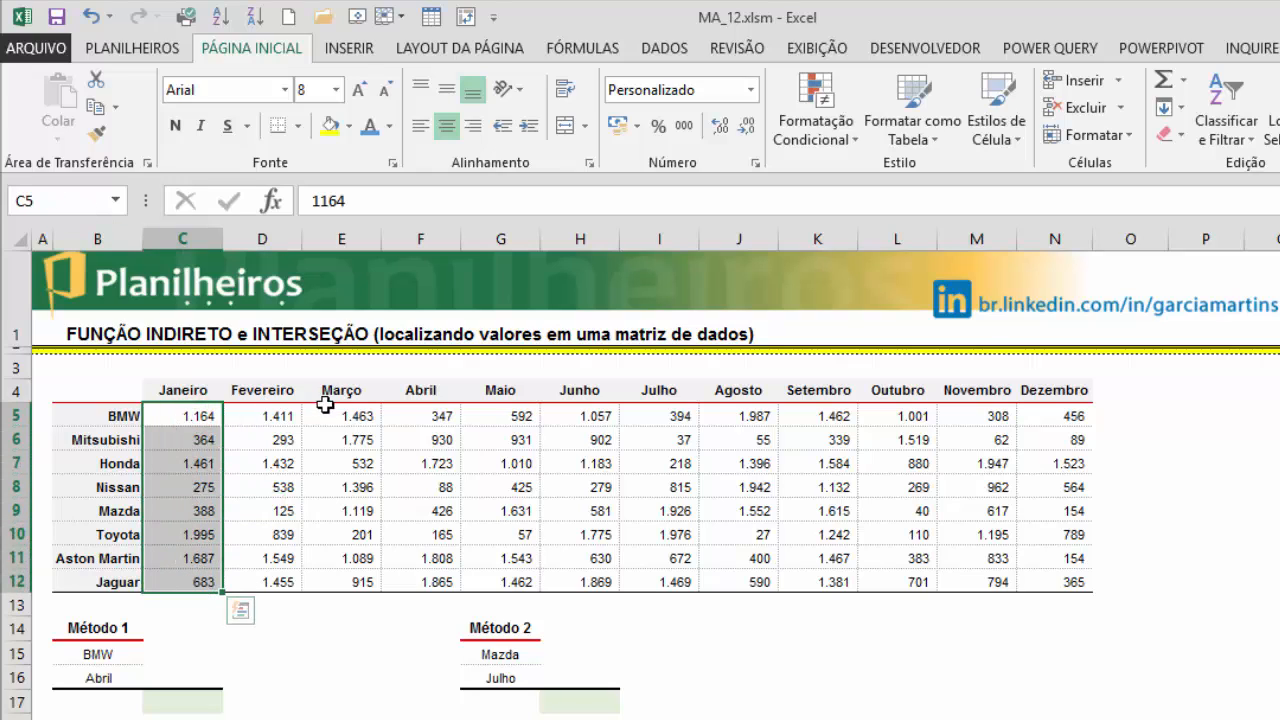
pyautogui.moveTo(341, 412); pyautogui.dragTo(342, 588)
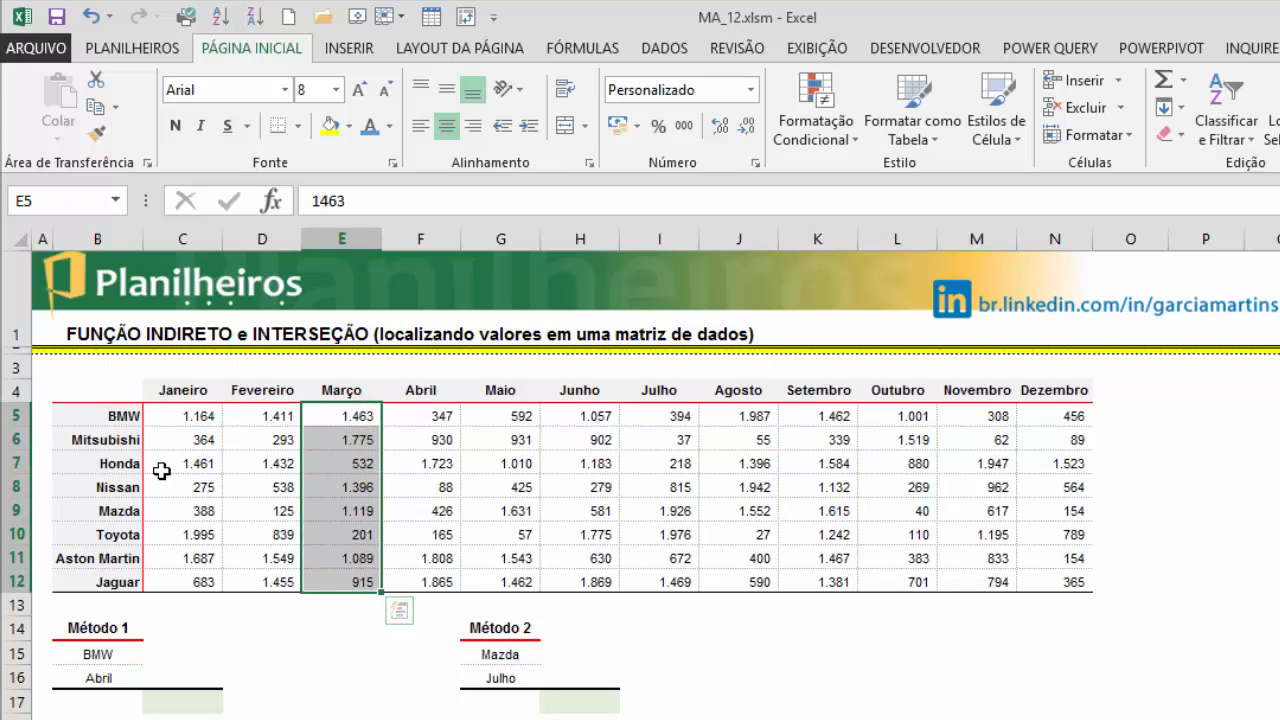
pyautogui.moveTo(165, 466); pyautogui.dragTo(1055, 463)
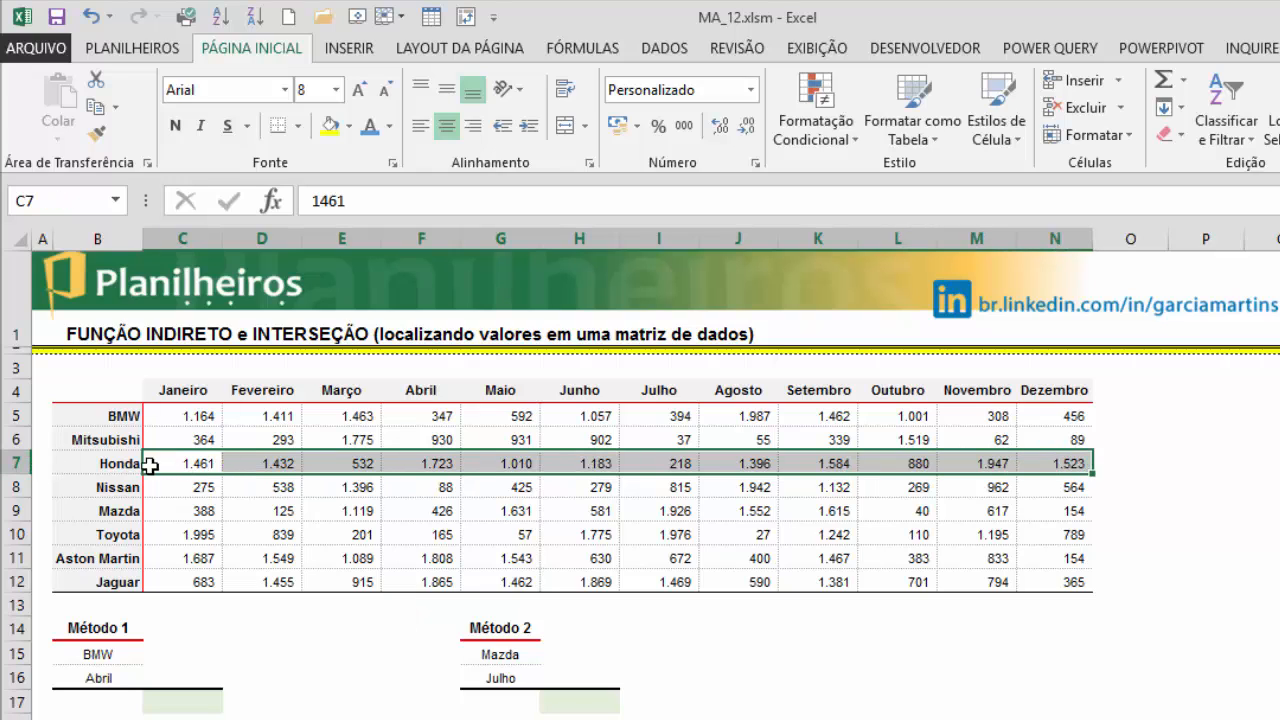
pyautogui.moveTo(178, 514); pyautogui.dragTo(650, 512)
pyautogui.click(740, 510)
pyautogui.moveTo(175, 512); pyautogui.dragTo(1055, 512)
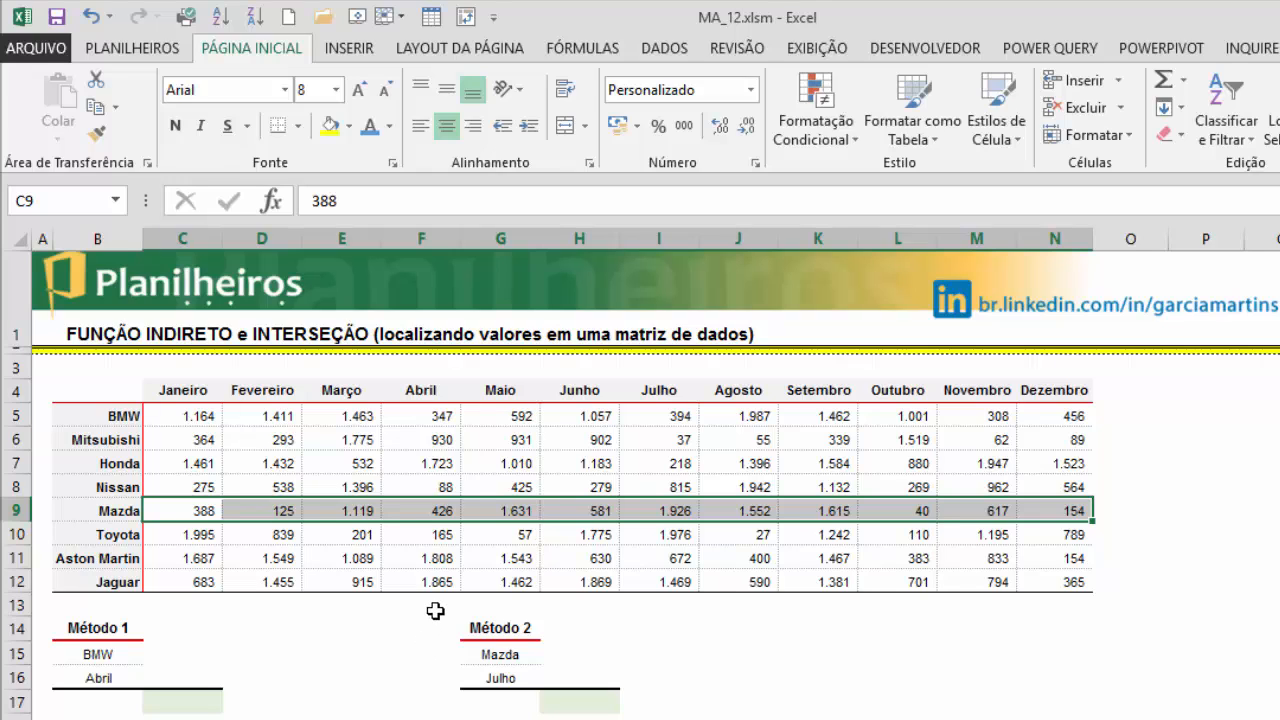
pyautogui.click(517, 479)
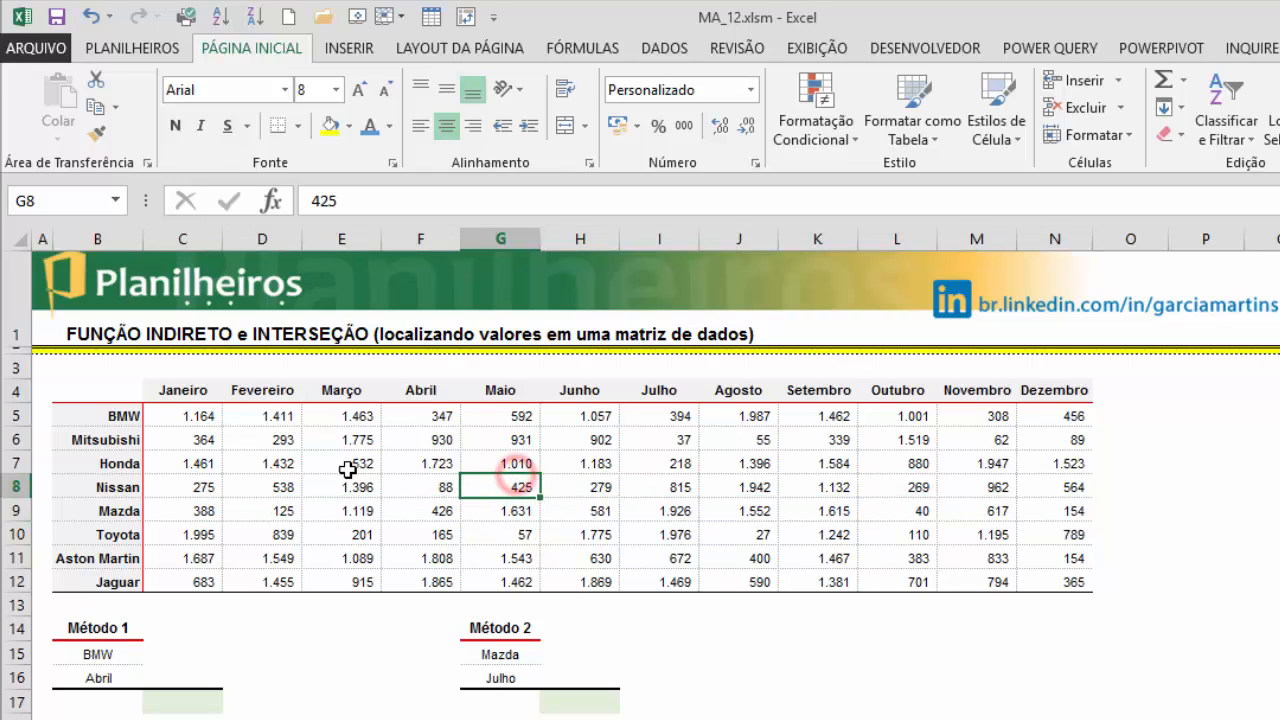
pyautogui.click(582, 48)
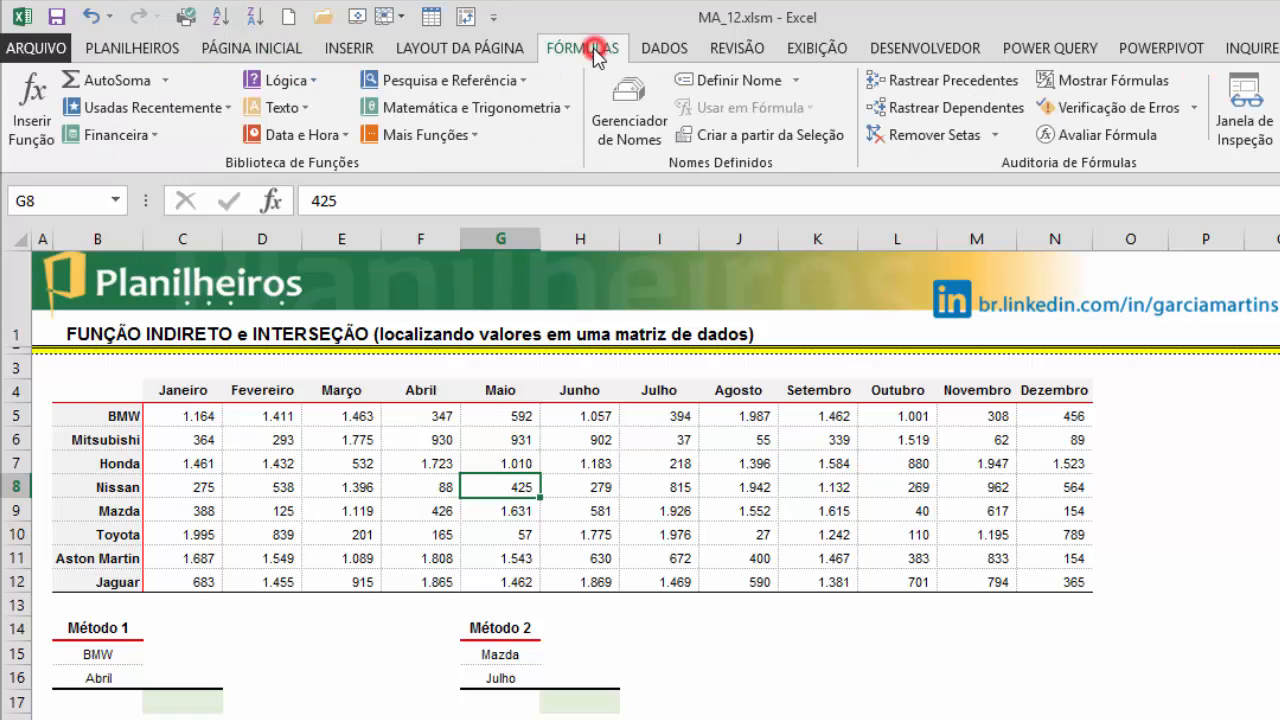
pyautogui.click(629, 108)
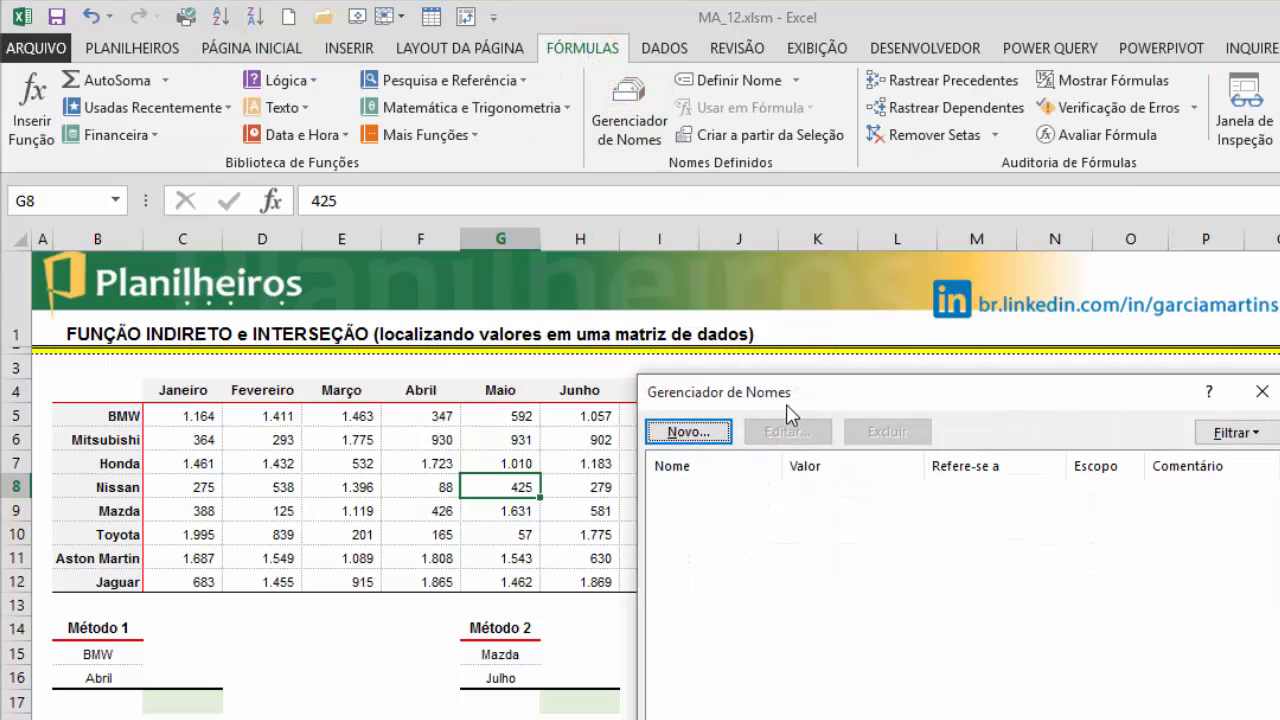
pyautogui.moveTo(802, 392); pyautogui.dragTo(927, 190)
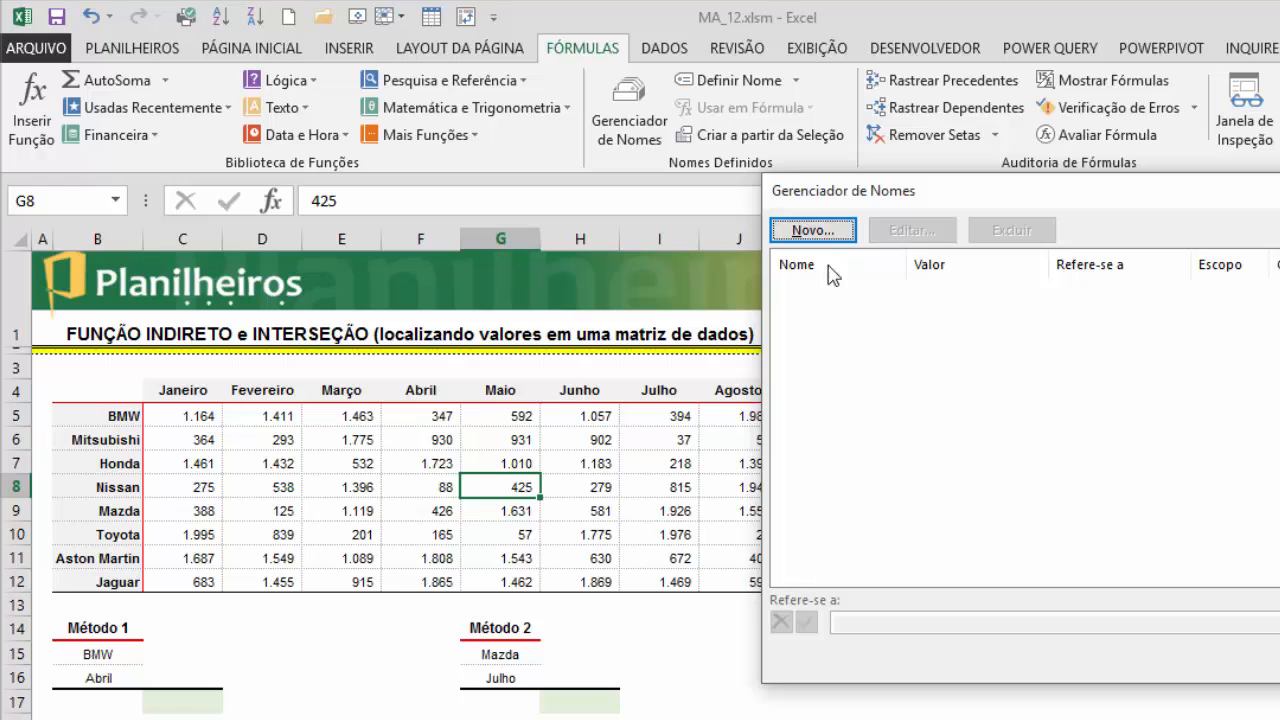
pyautogui.click(812, 230)
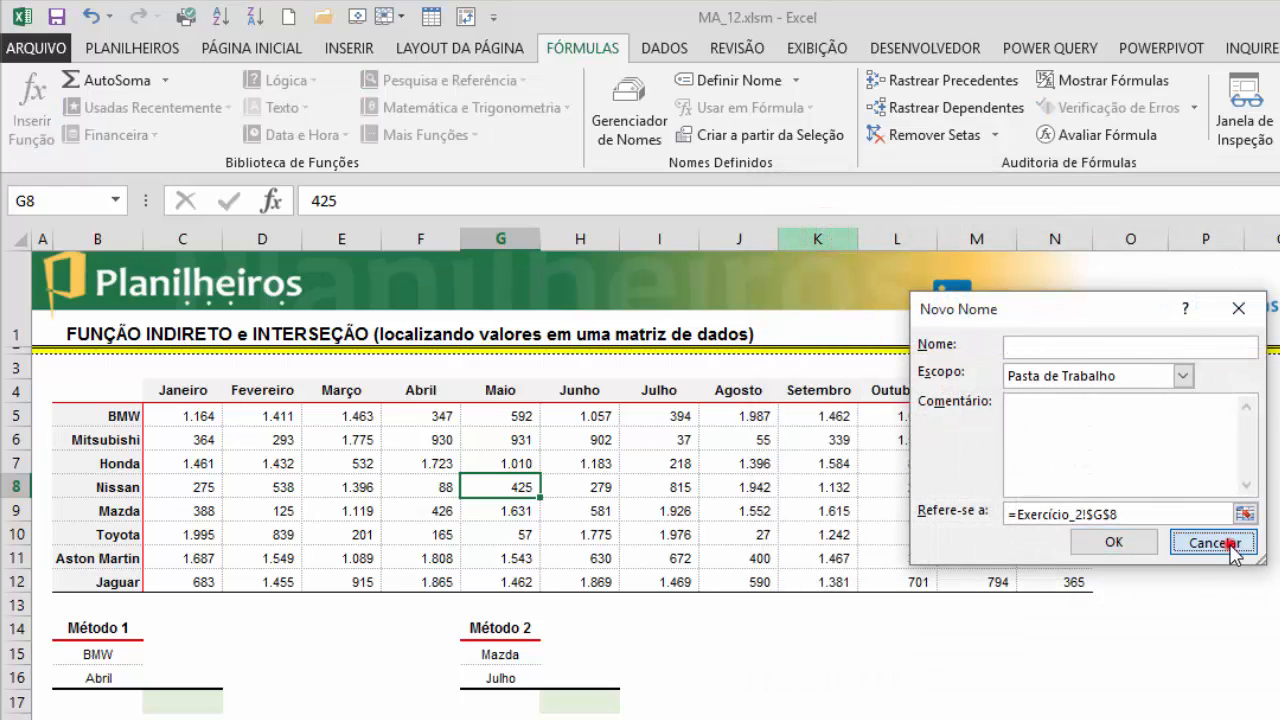
pyautogui.click(1228, 545)
pyautogui.press('Escape')
# Step: Select the whole brand and month table B4:N12 and create names for its ranges from the top row and left column
pyautogui.click(612, 463)
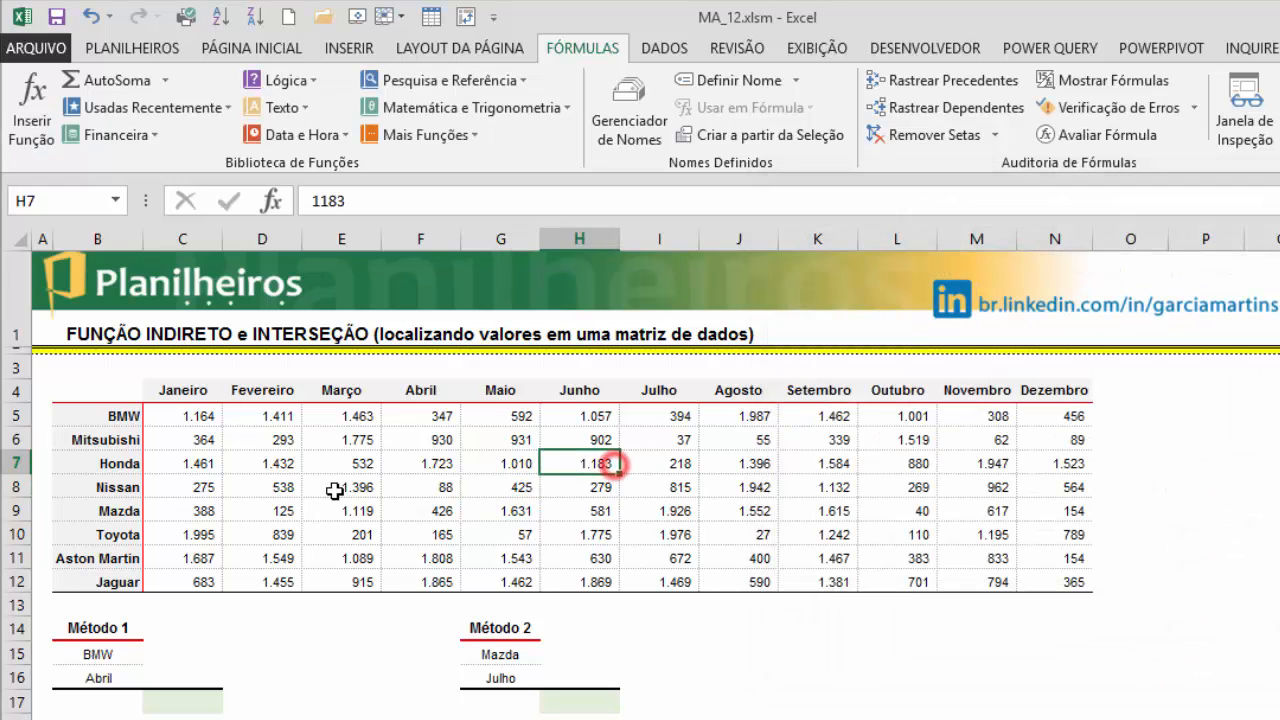
pyautogui.click(335, 490)
pyautogui.click(437, 469)
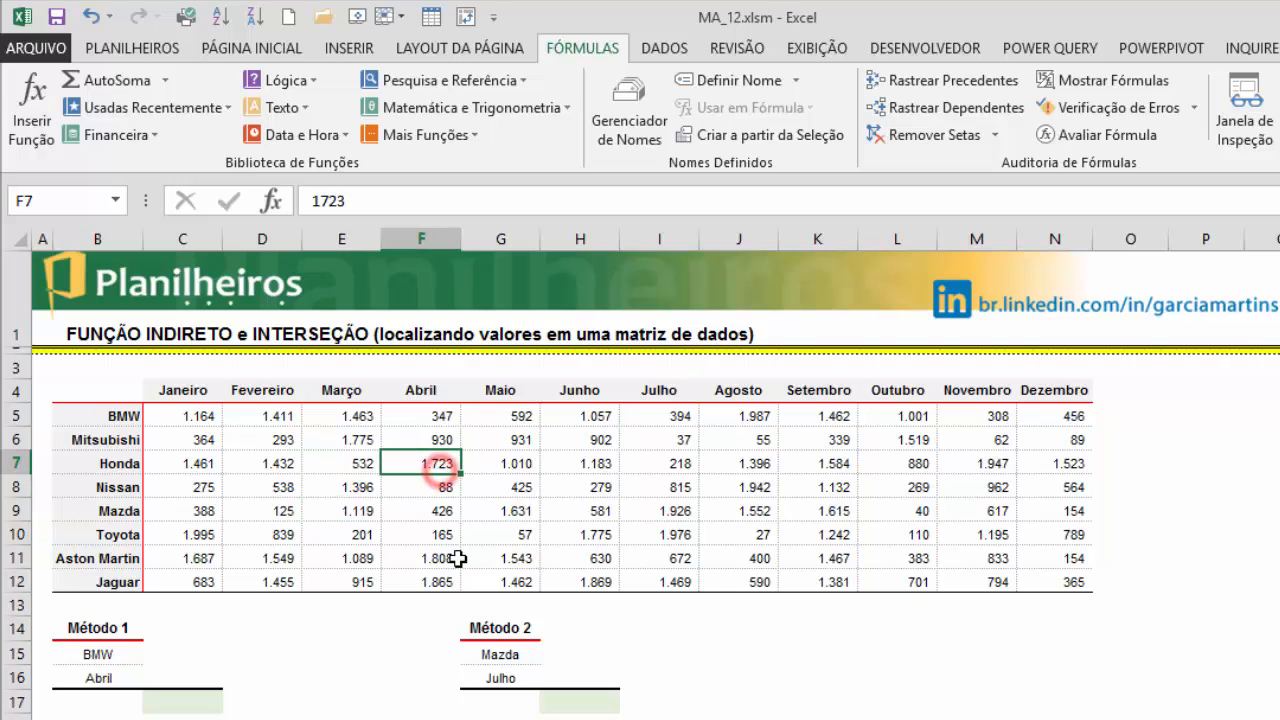
pyautogui.click(548, 463)
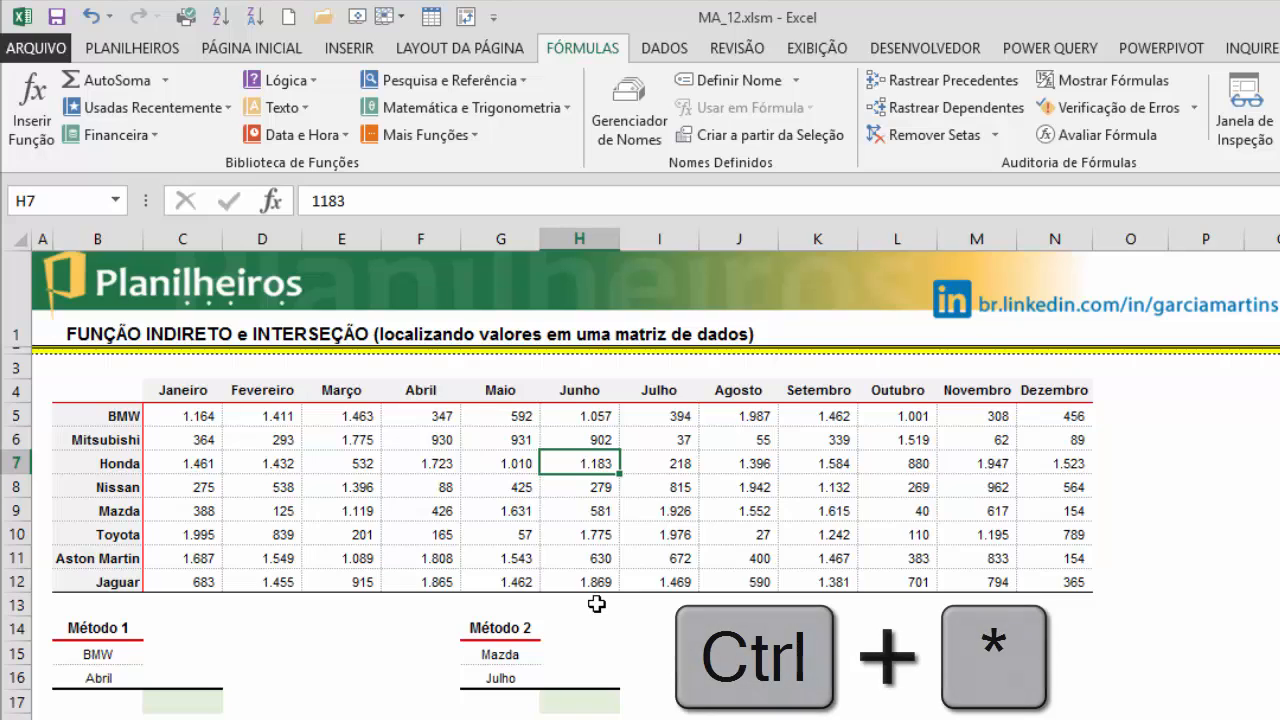
pyautogui.hotkey('ctrl', '*')
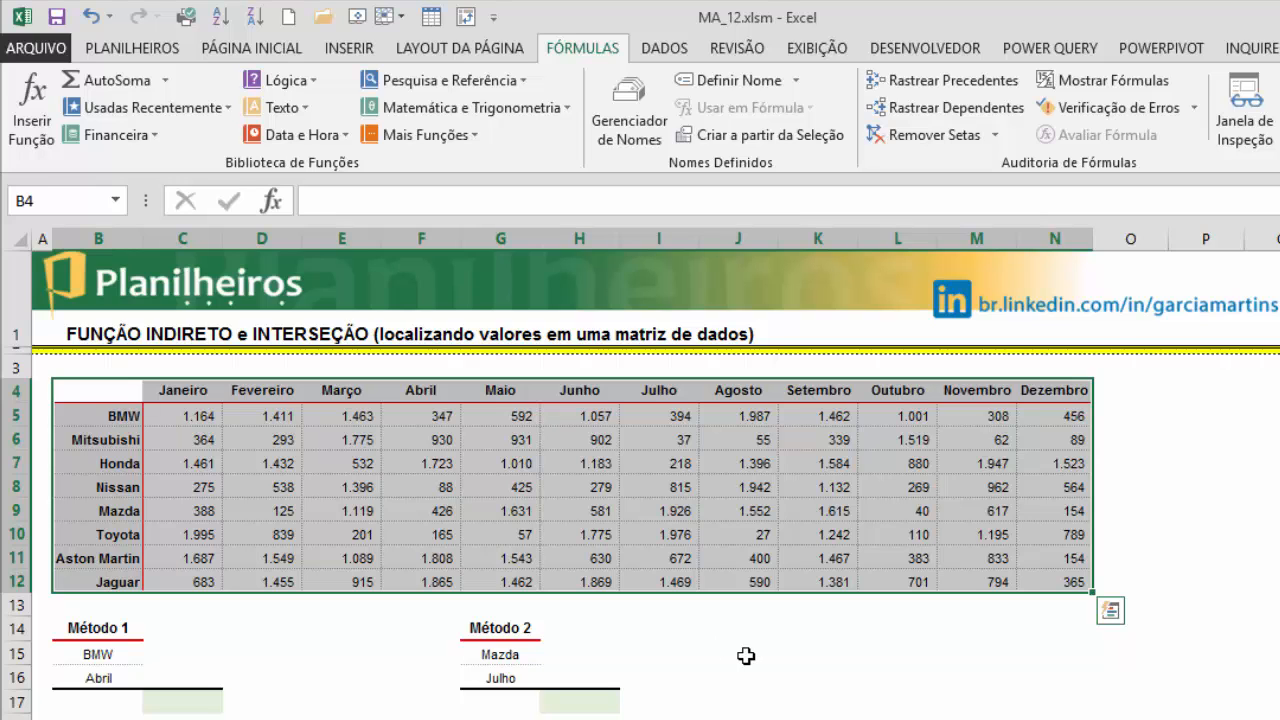
pyautogui.hotkey('ctrl', 'shift', 'F3')
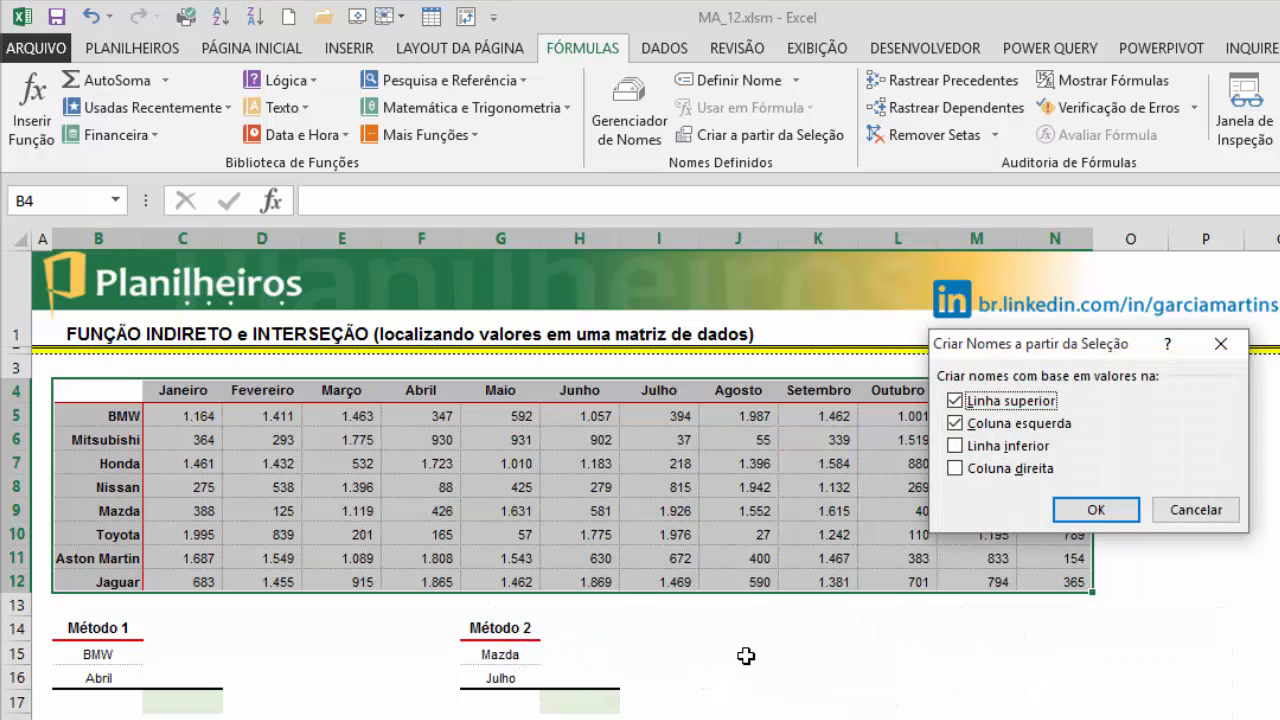
pyautogui.moveTo(1036, 342); pyautogui.dragTo(456, 449)
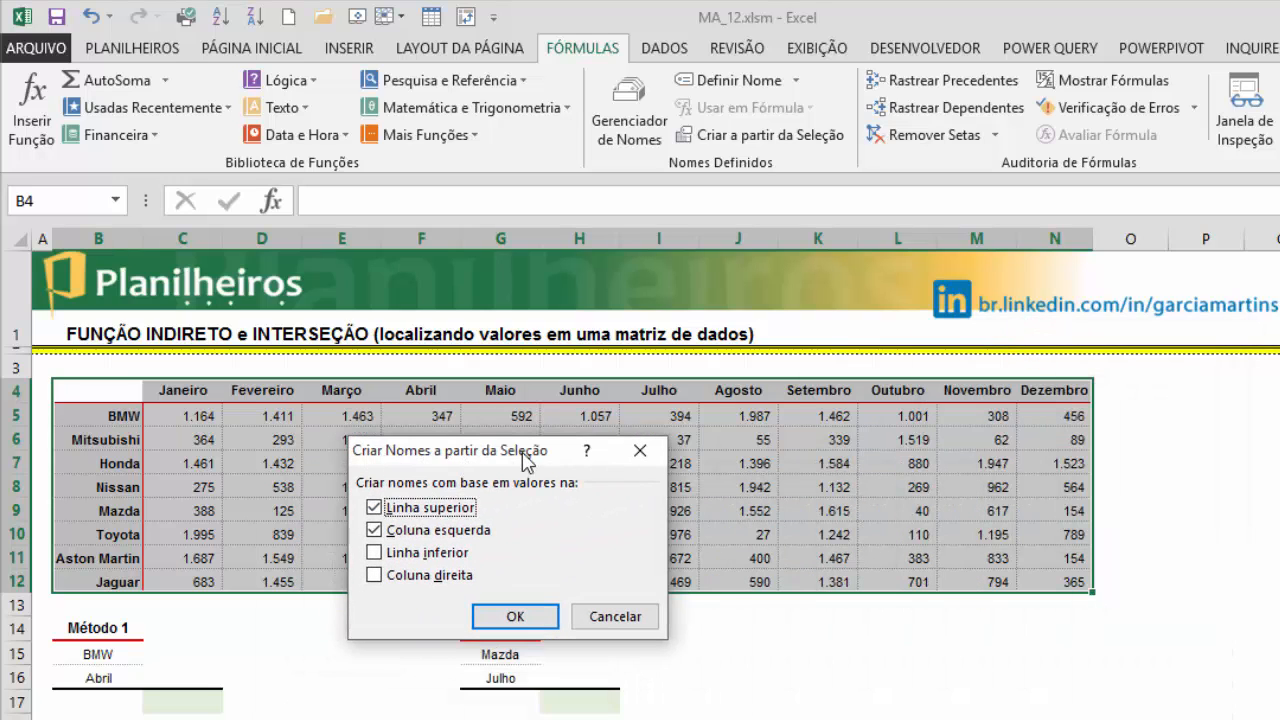
pyautogui.moveTo(502, 458); pyautogui.dragTo(815, 491)
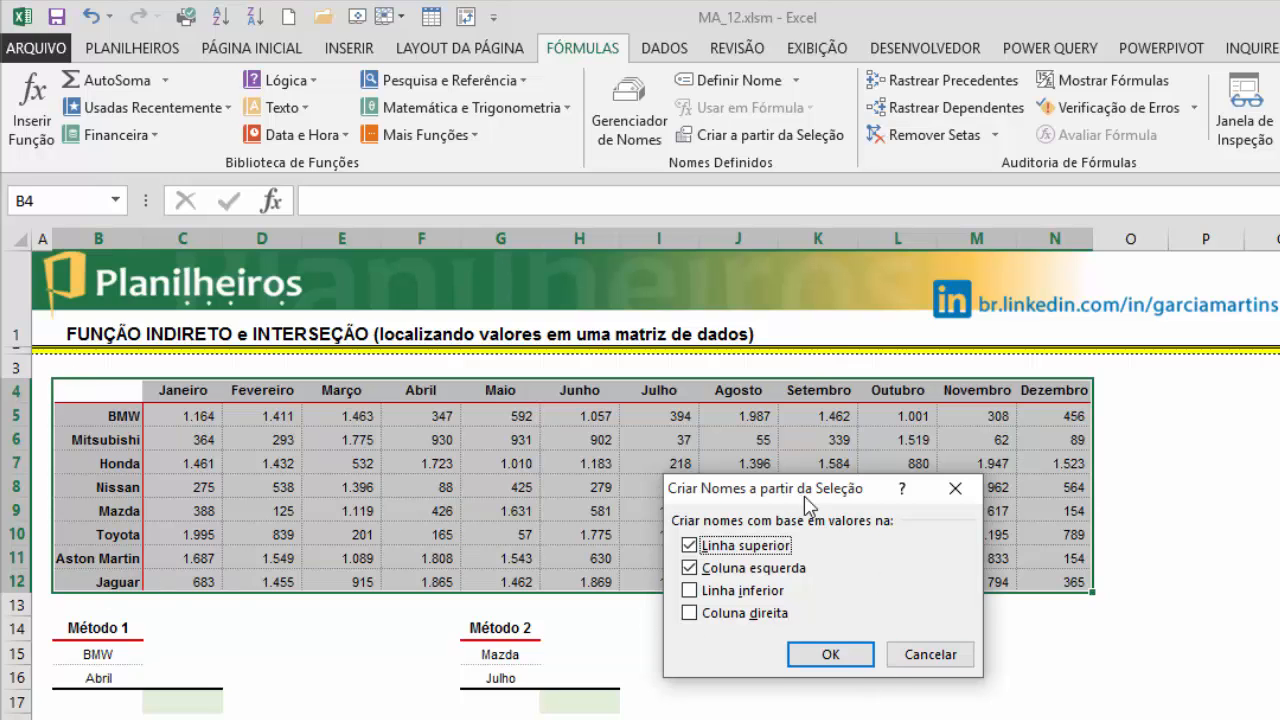
pyautogui.moveTo(808, 505); pyautogui.dragTo(610, 389)
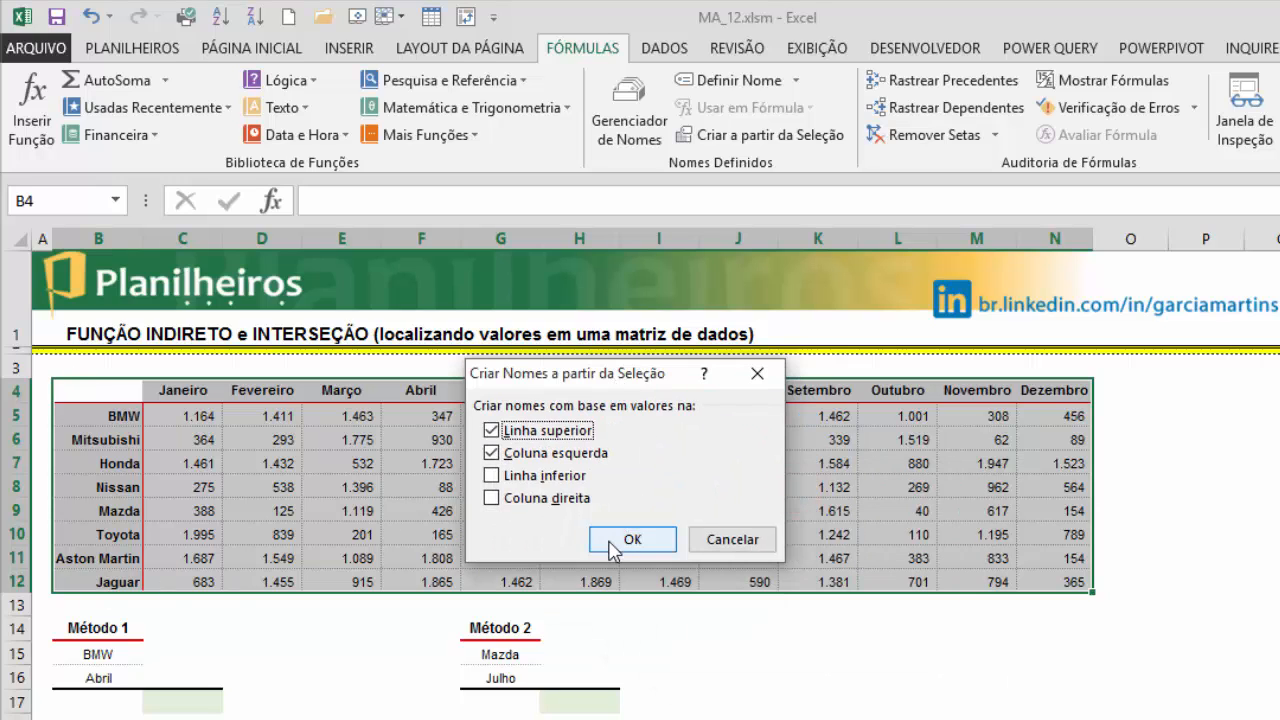
pyautogui.click(609, 541)
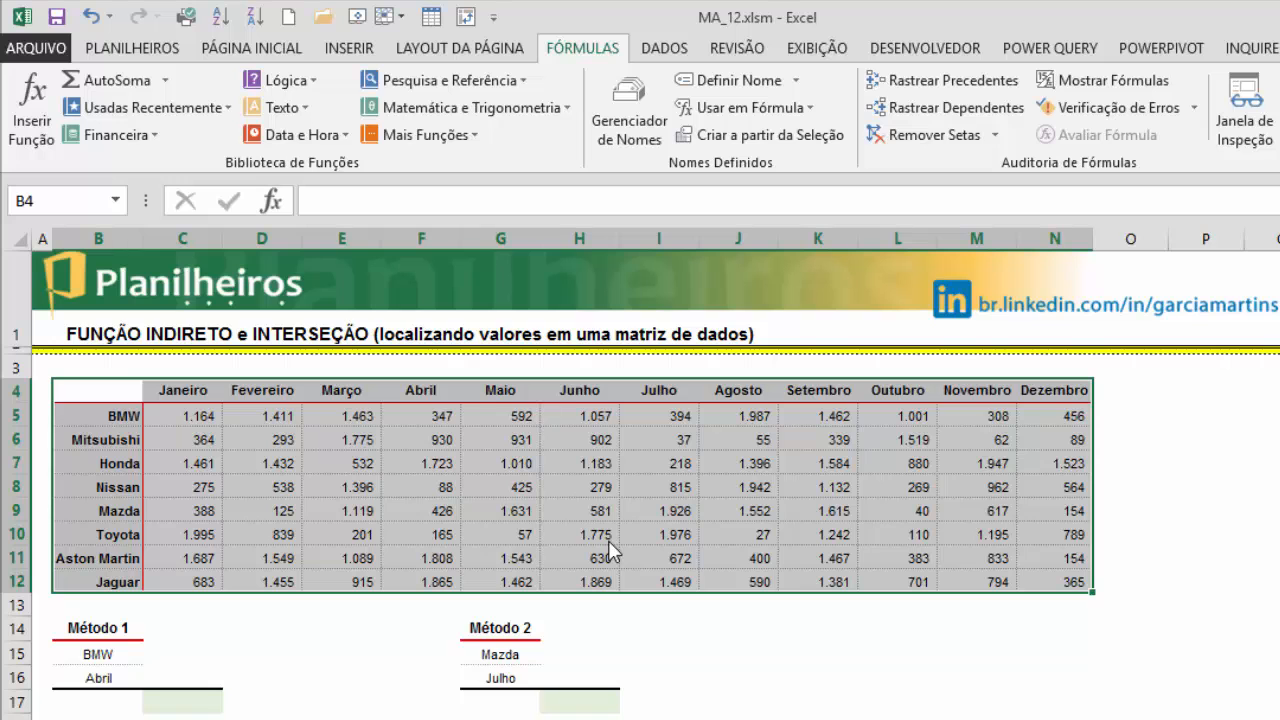
# Step: Review the defined names and the ranges they refer to in the Name Manager, including Aston_Martin, BMW, Dezembro and Jaguar
pyautogui.click(576, 52)
pyautogui.click(629, 112)
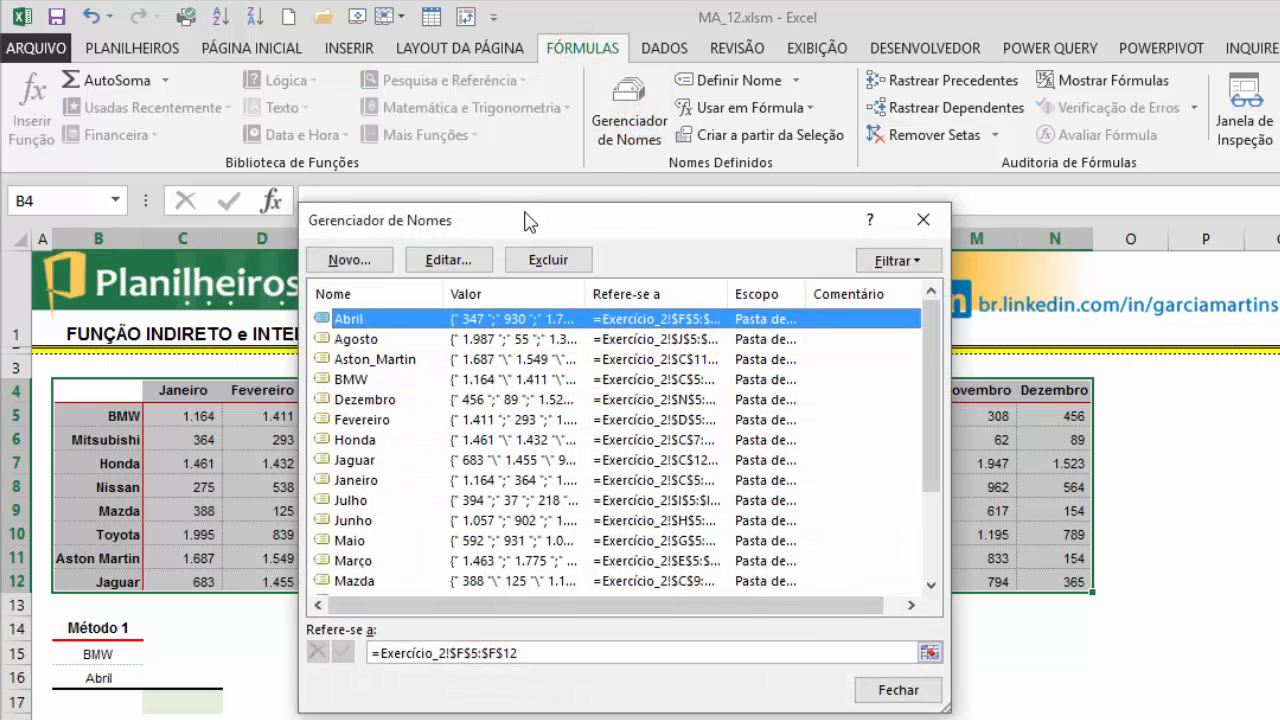
pyautogui.moveTo(524, 220); pyautogui.dragTo(842, 222)
pyautogui.click(688, 341)
pyautogui.click(690, 362)
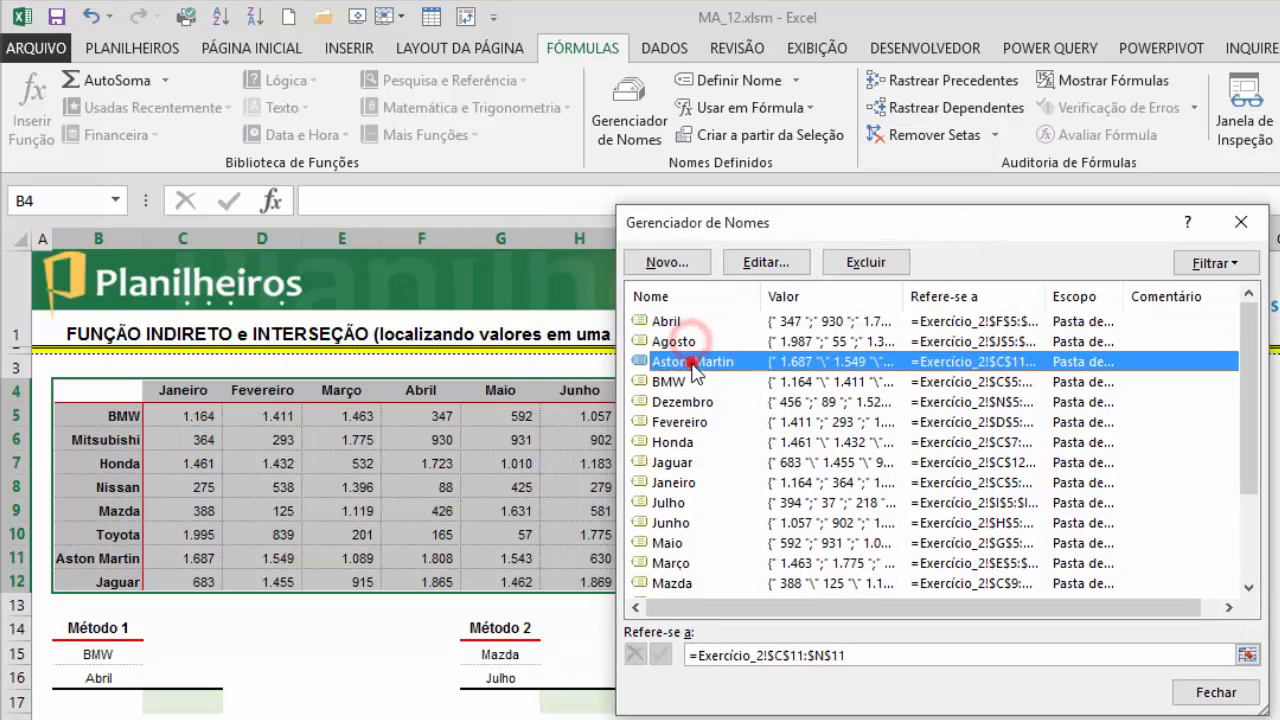
pyautogui.click(685, 381)
pyautogui.click(682, 401)
pyautogui.click(672, 462)
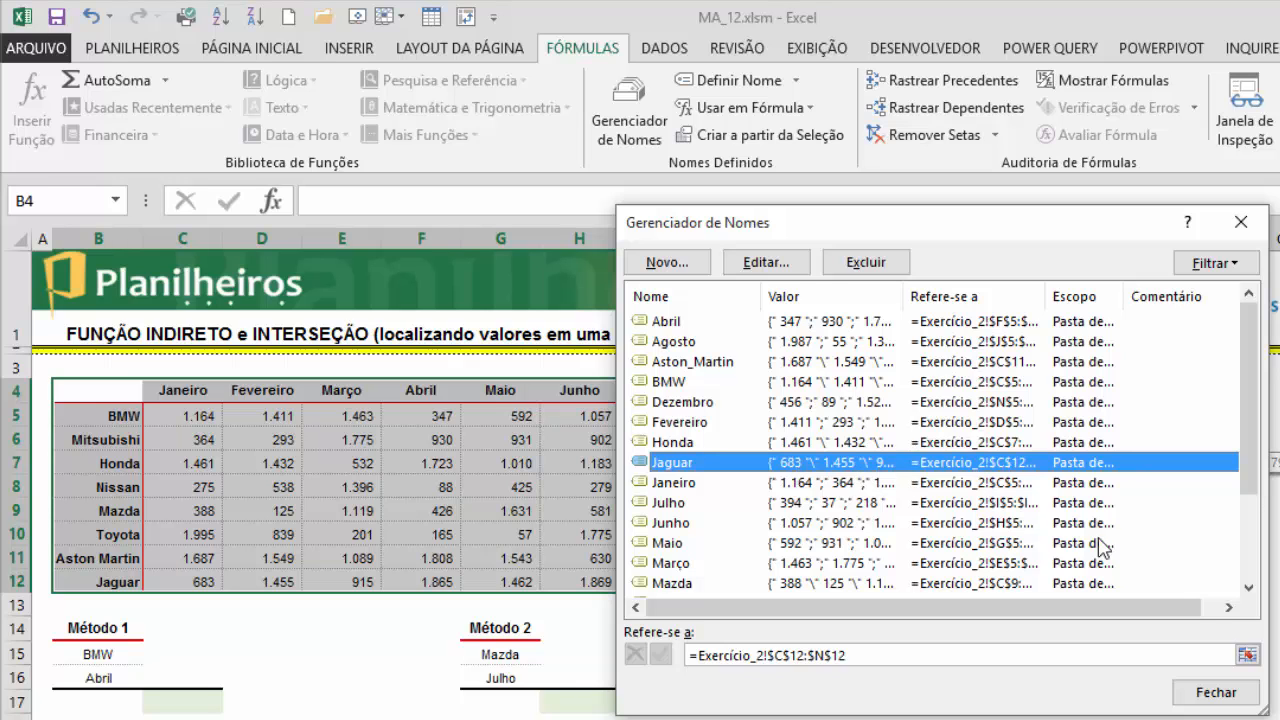
pyautogui.click(1222, 695)
# Step: Check the names assigned to the Março and Agosto columns and to the Jaguar and Nissan rows of the matrix
pyautogui.click(289, 437)
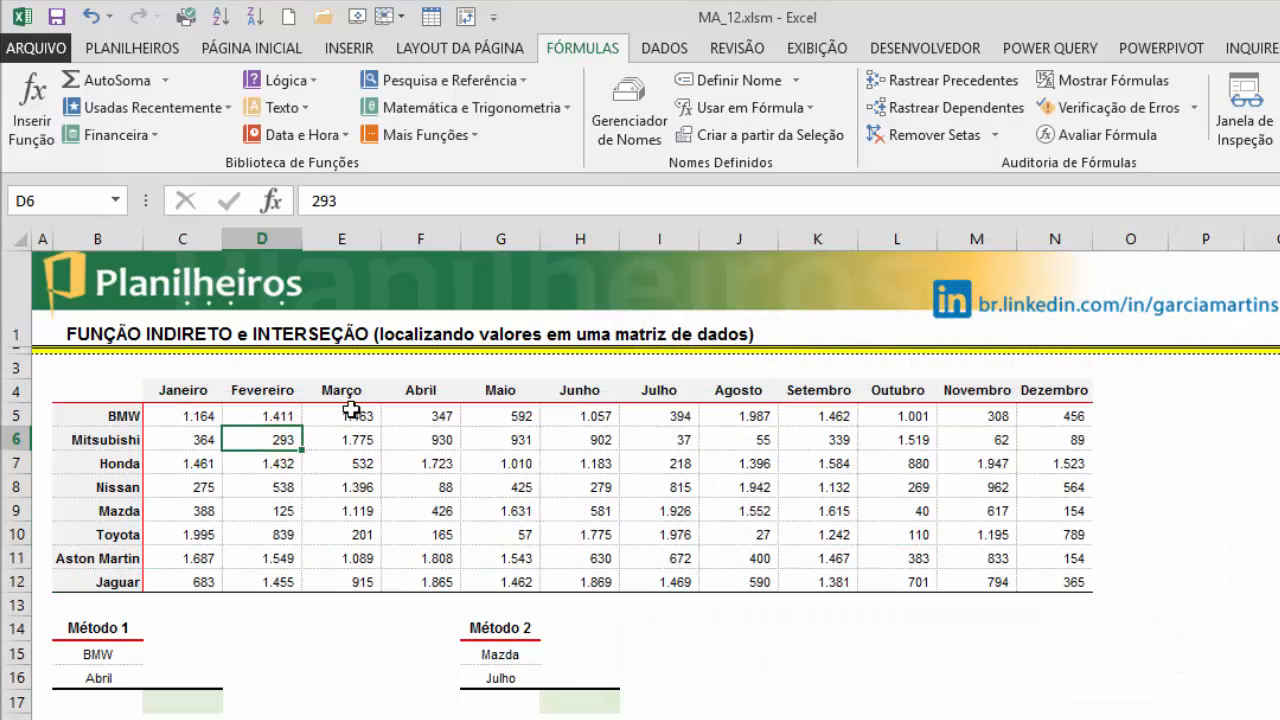
pyautogui.moveTo(351, 410); pyautogui.dragTo(340, 580)
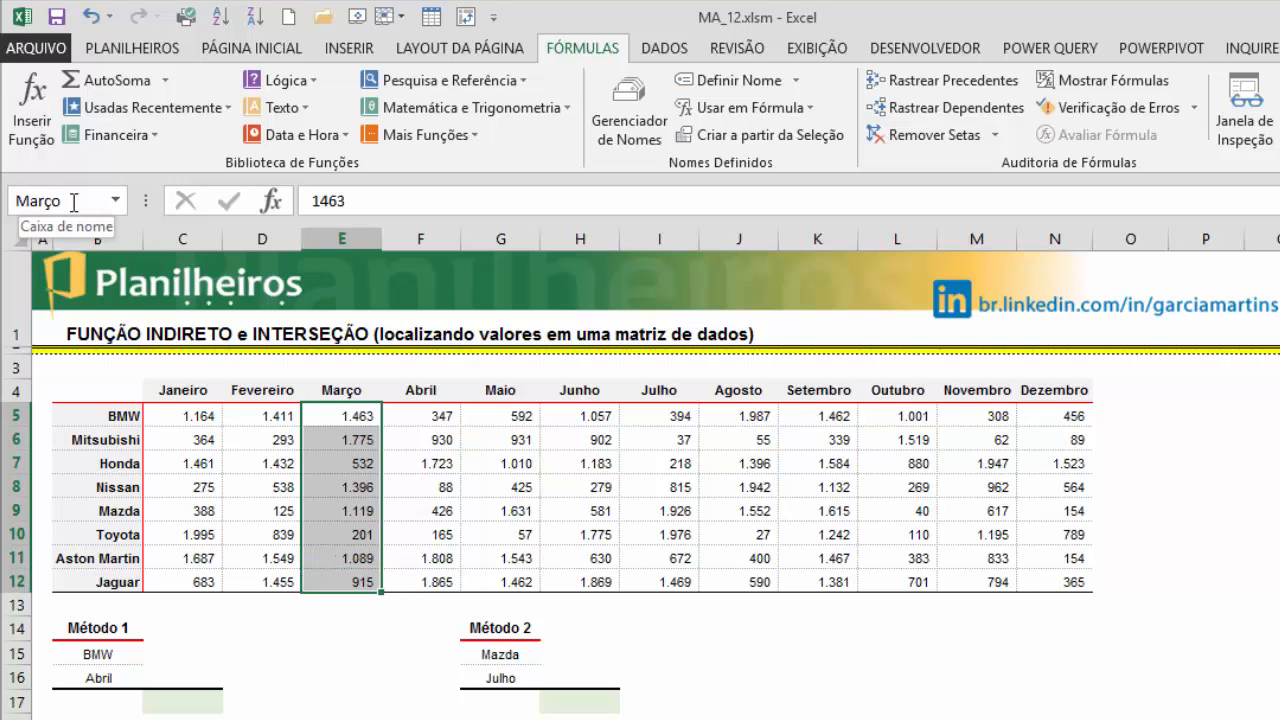
pyautogui.moveTo(754, 416); pyautogui.dragTo(749, 583)
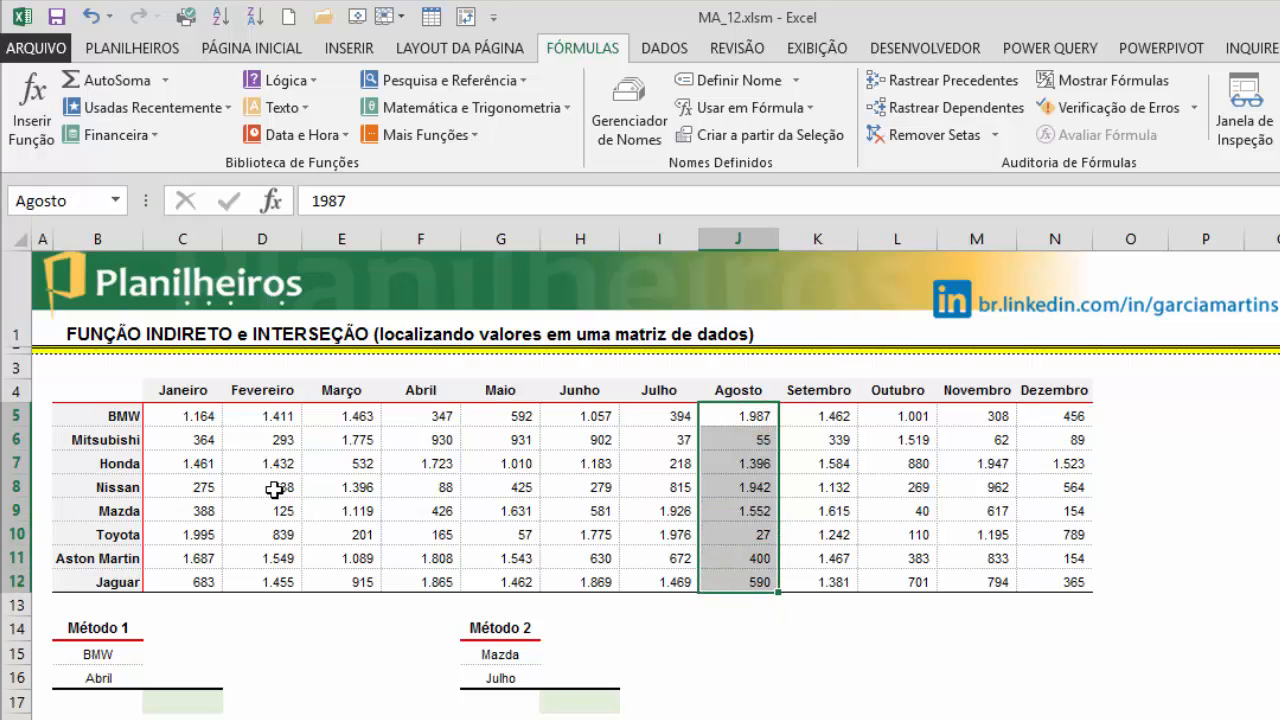
pyautogui.moveTo(161, 581); pyautogui.dragTo(1063, 580)
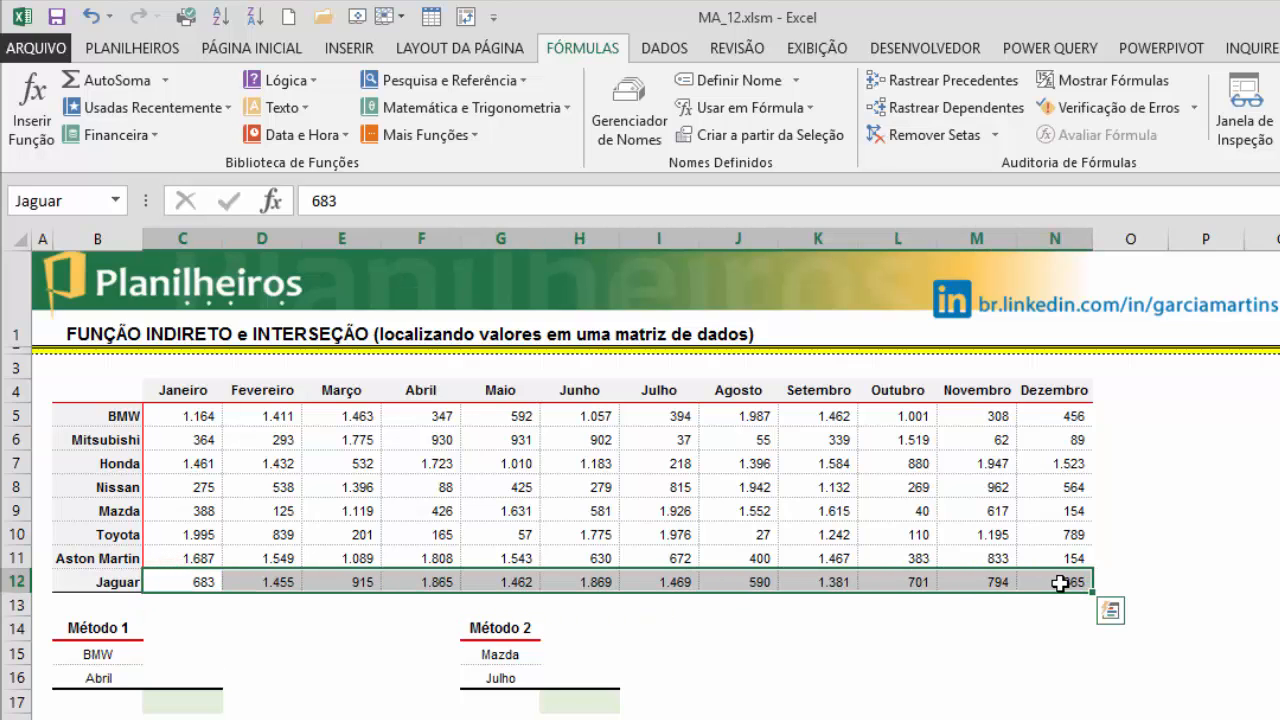
pyautogui.moveTo(170, 487); pyautogui.dragTo(1060, 487)
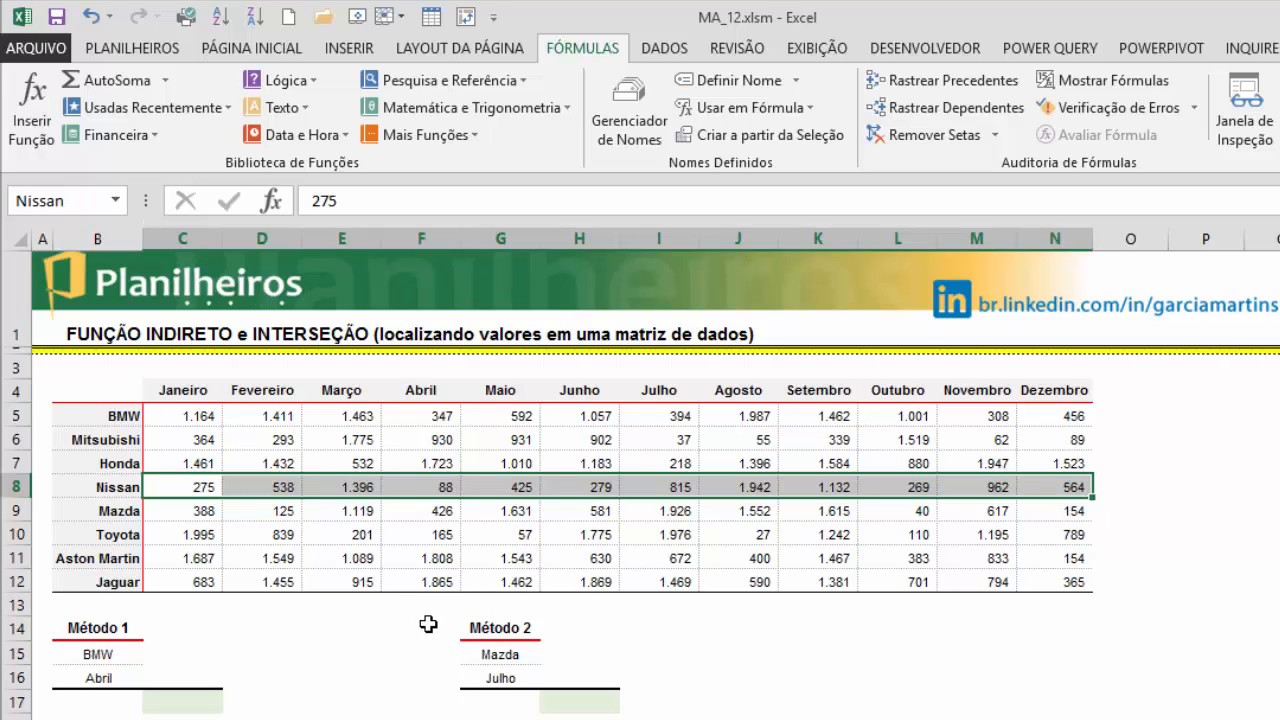
pyautogui.click(466, 487)
pyautogui.click(260, 416)
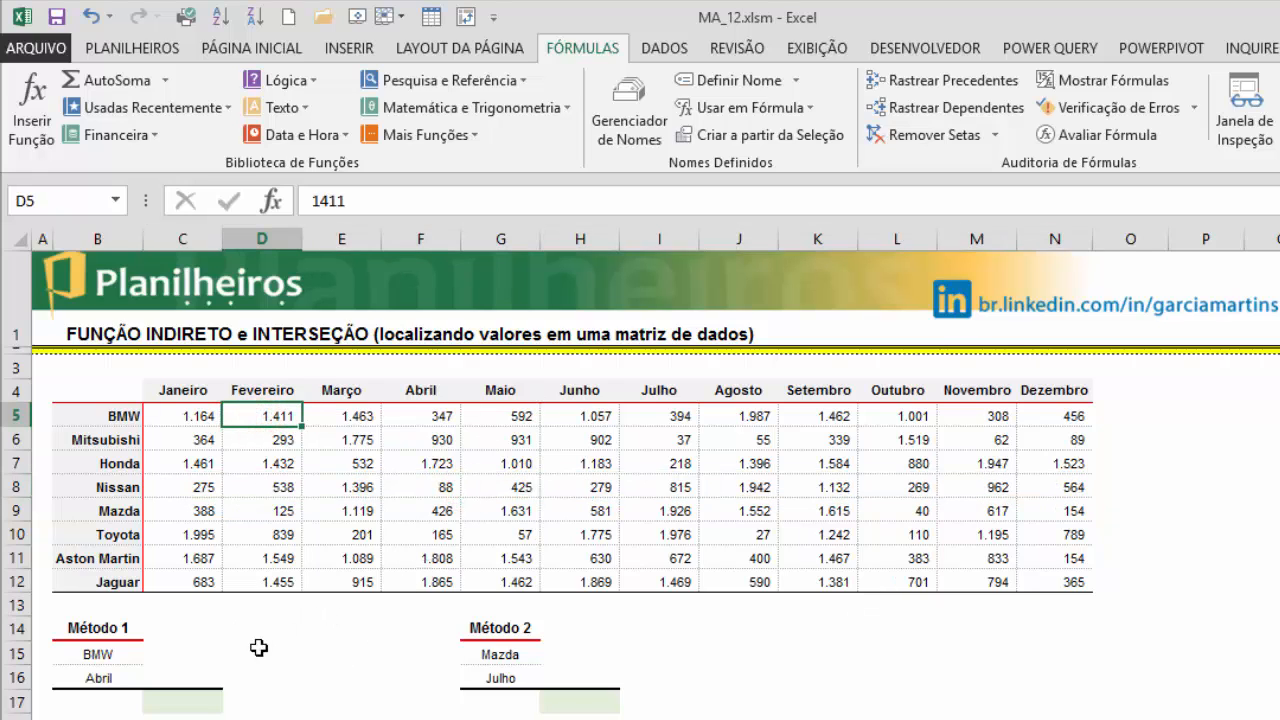
pyautogui.click(545, 487)
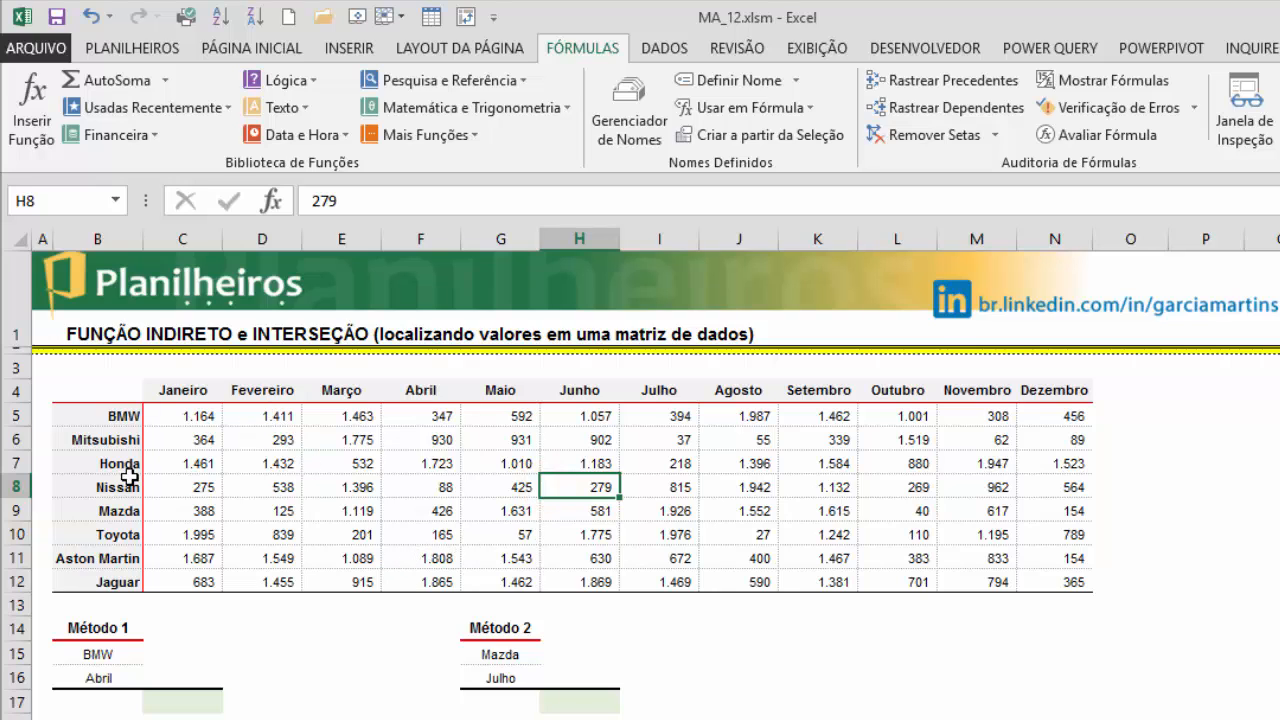
pyautogui.moveTo(152, 463); pyautogui.dragTo(969, 462)
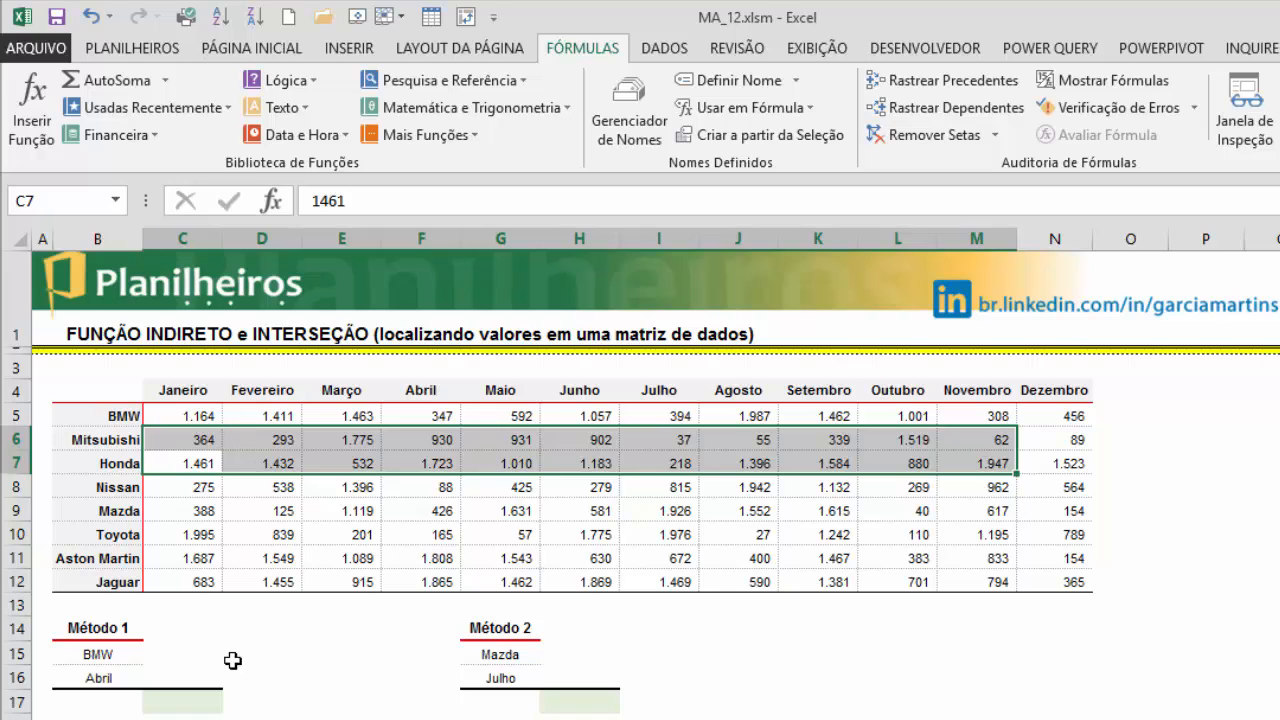
# Step: Locate the cell matching the Método 1 criteria BMW and Abril, and highlight F5 with yellow fill
pyautogui.click(343, 542)
pyautogui.click(97, 655)
pyautogui.click(99, 678)
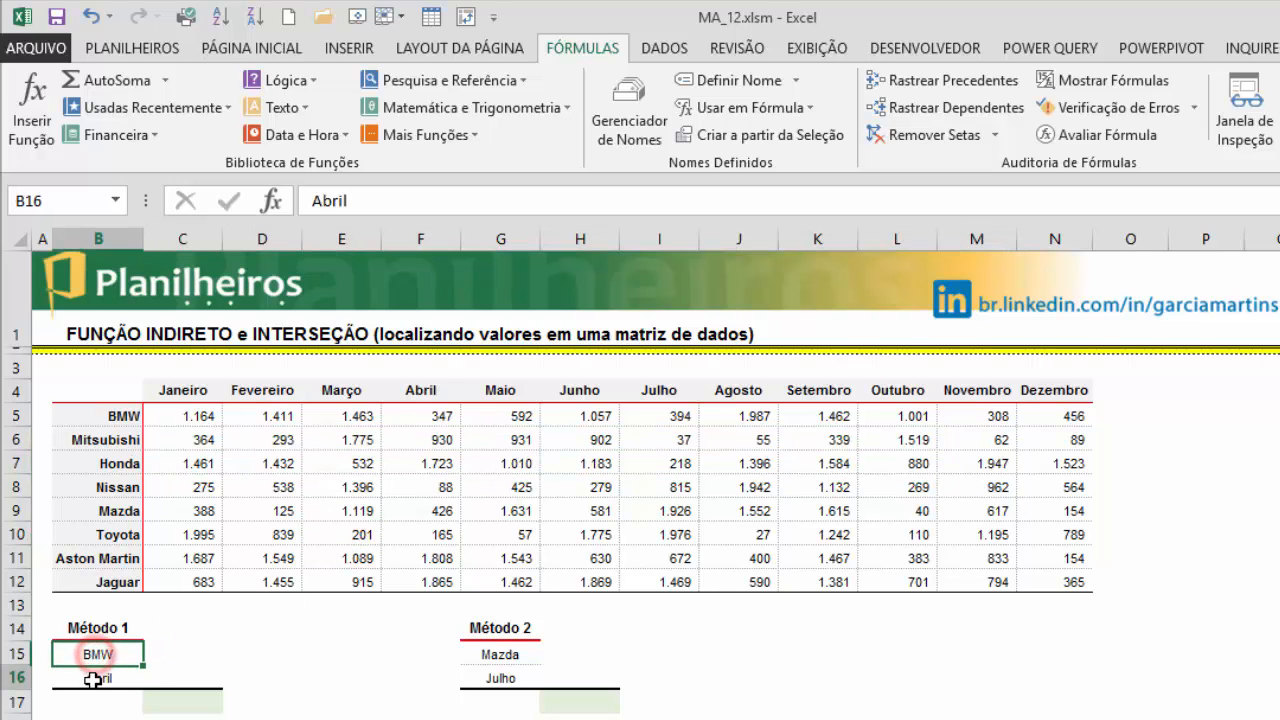
pyautogui.click(185, 423)
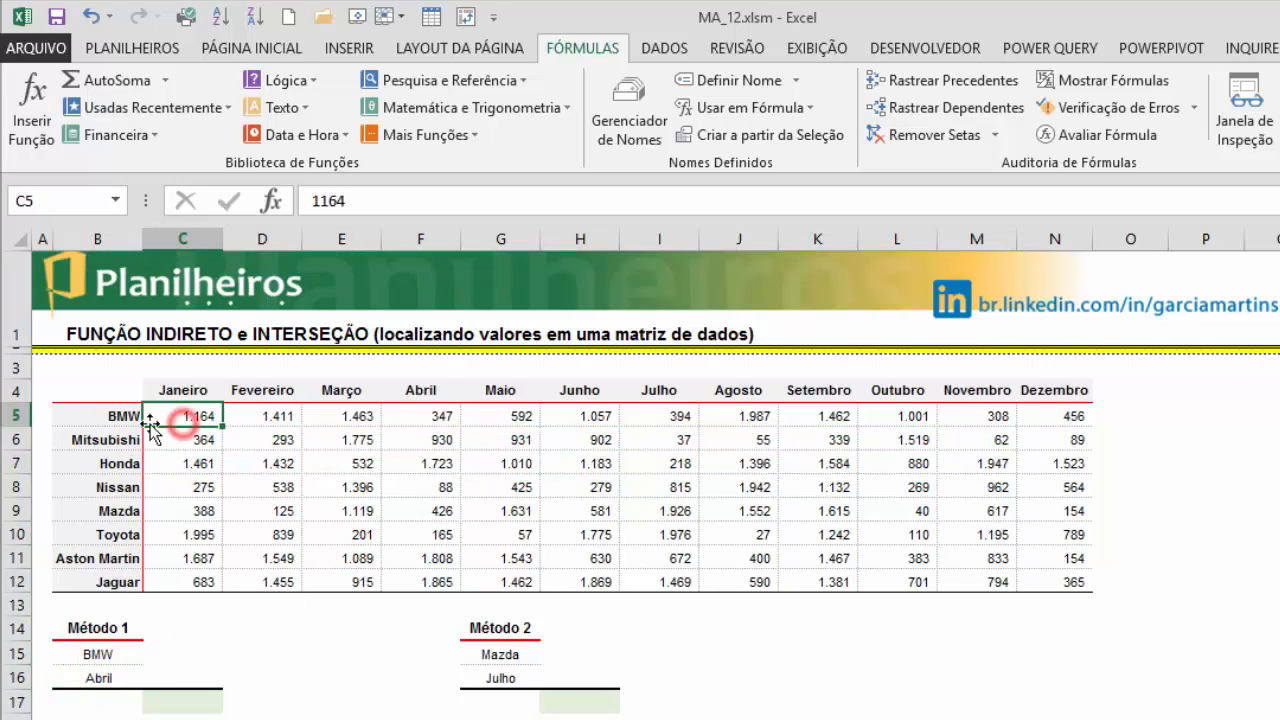
pyautogui.click(444, 418)
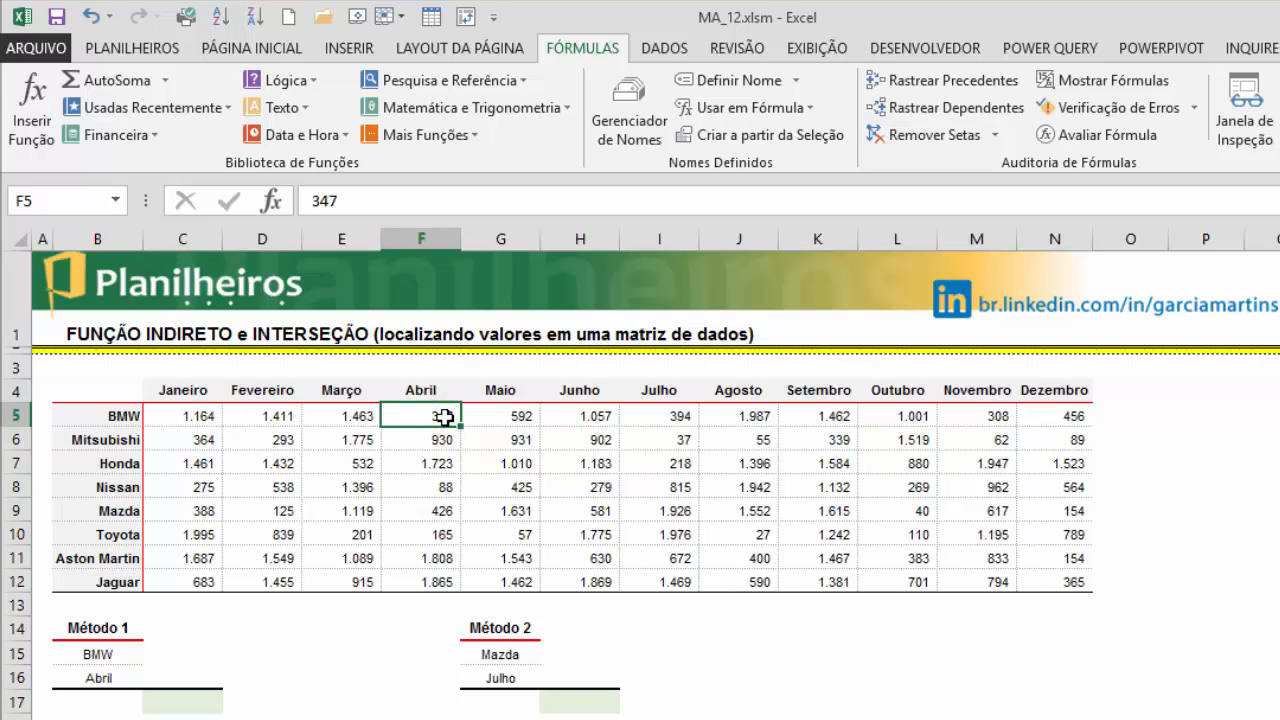
pyautogui.click(120, 47)
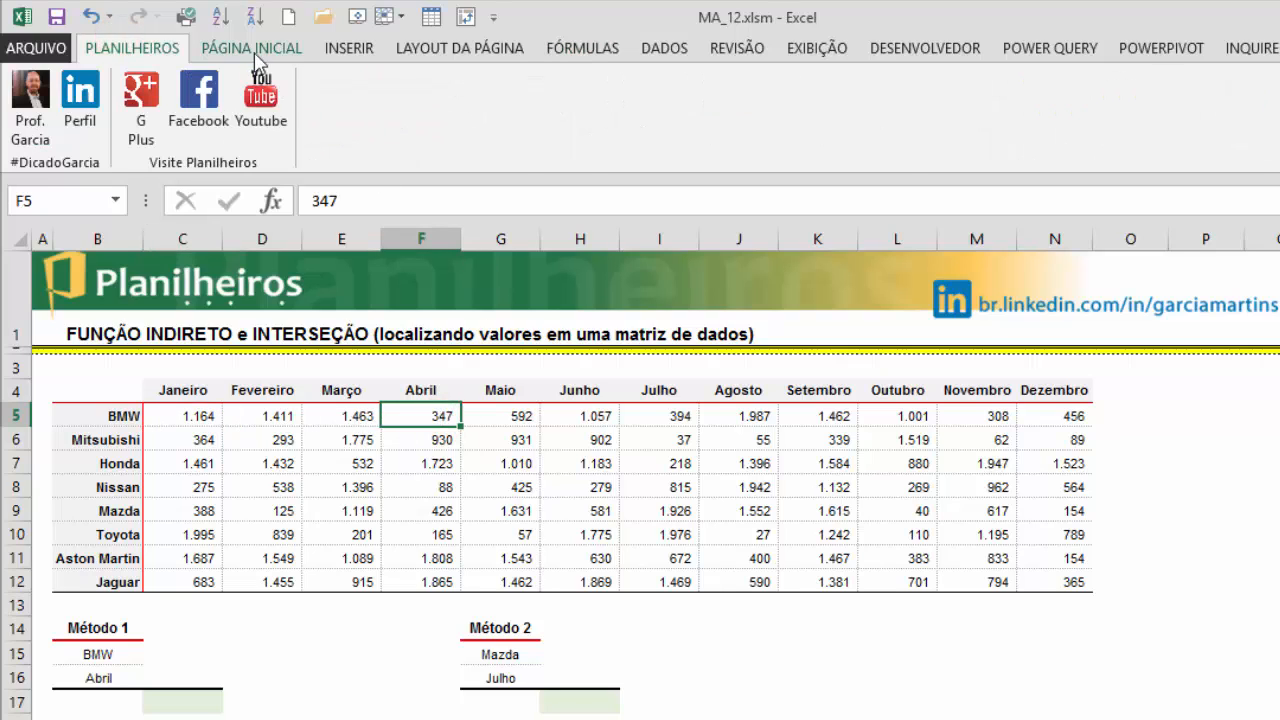
pyautogui.click(250, 47)
pyautogui.click(329, 127)
pyautogui.click(348, 679)
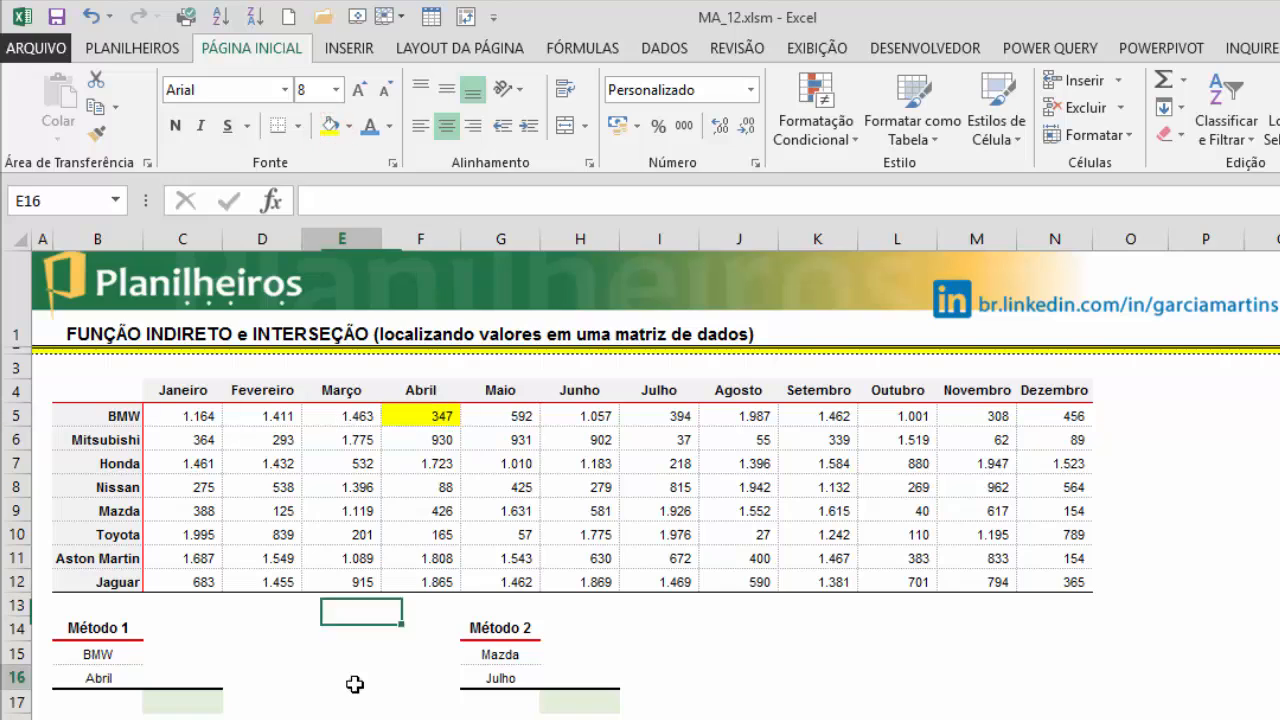
# Step: Trace the BMW row and the Abril column to examine how they cross at F5
pyautogui.click(397, 416)
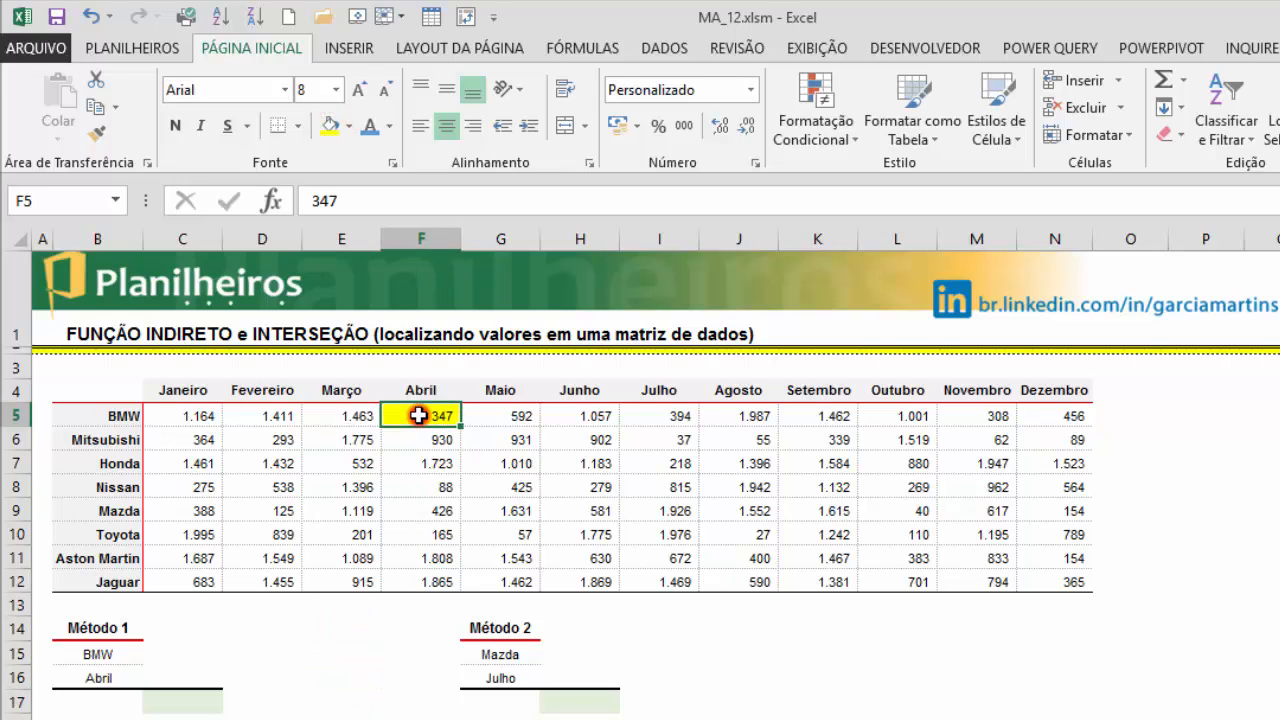
pyautogui.moveTo(161, 418); pyautogui.dragTo(898, 416)
pyautogui.moveTo(410, 368); pyautogui.dragTo(390, 585)
pyautogui.moveTo(161, 417); pyautogui.dragTo(585, 416)
pyautogui.moveTo(423, 366); pyautogui.dragTo(425, 510)
pyautogui.click(567, 517)
pyautogui.click(435, 422)
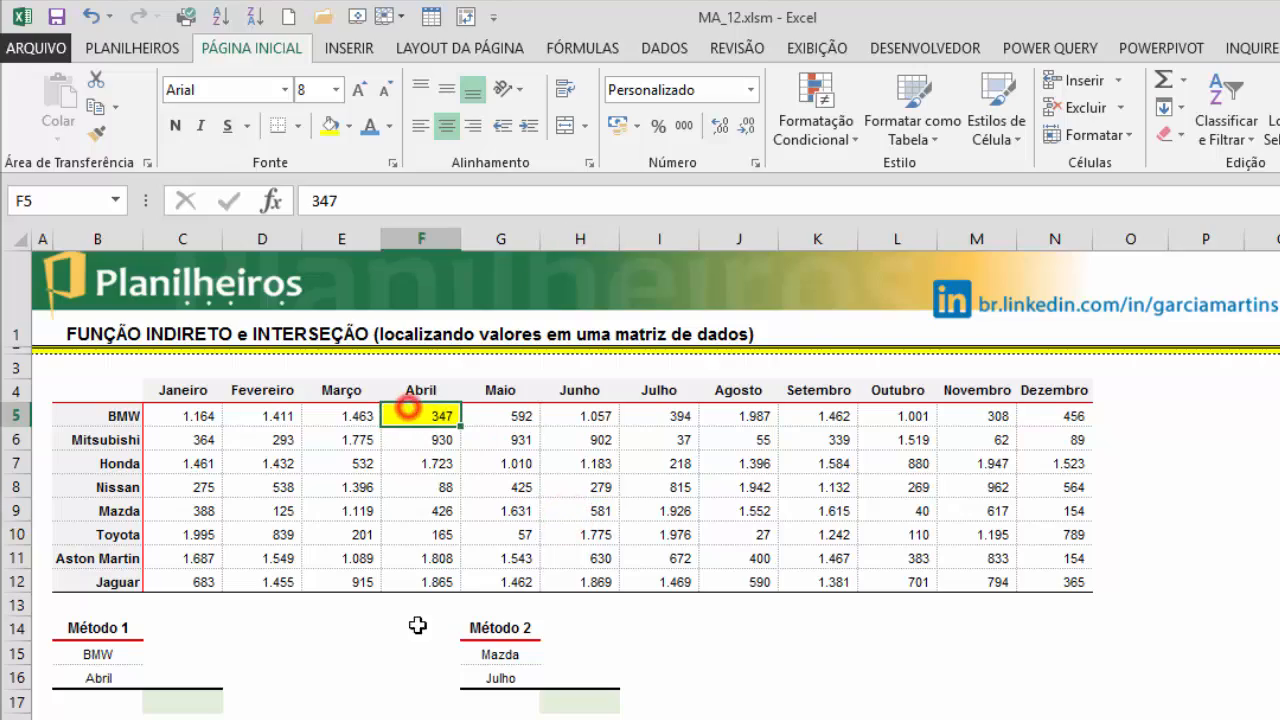
# Step: Enter the intersection formula =BMW Abril in the Método 1 result cell C17 and check it
pyautogui.click(175, 702)
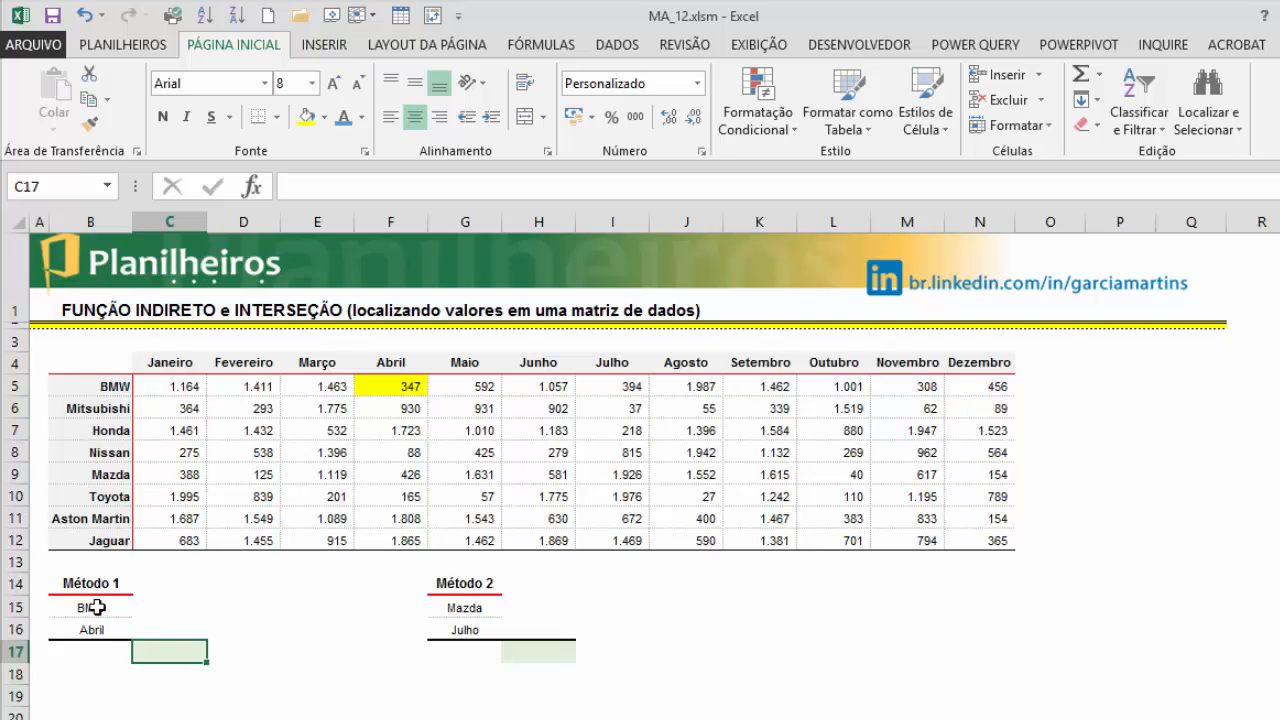
pyautogui.write('=')
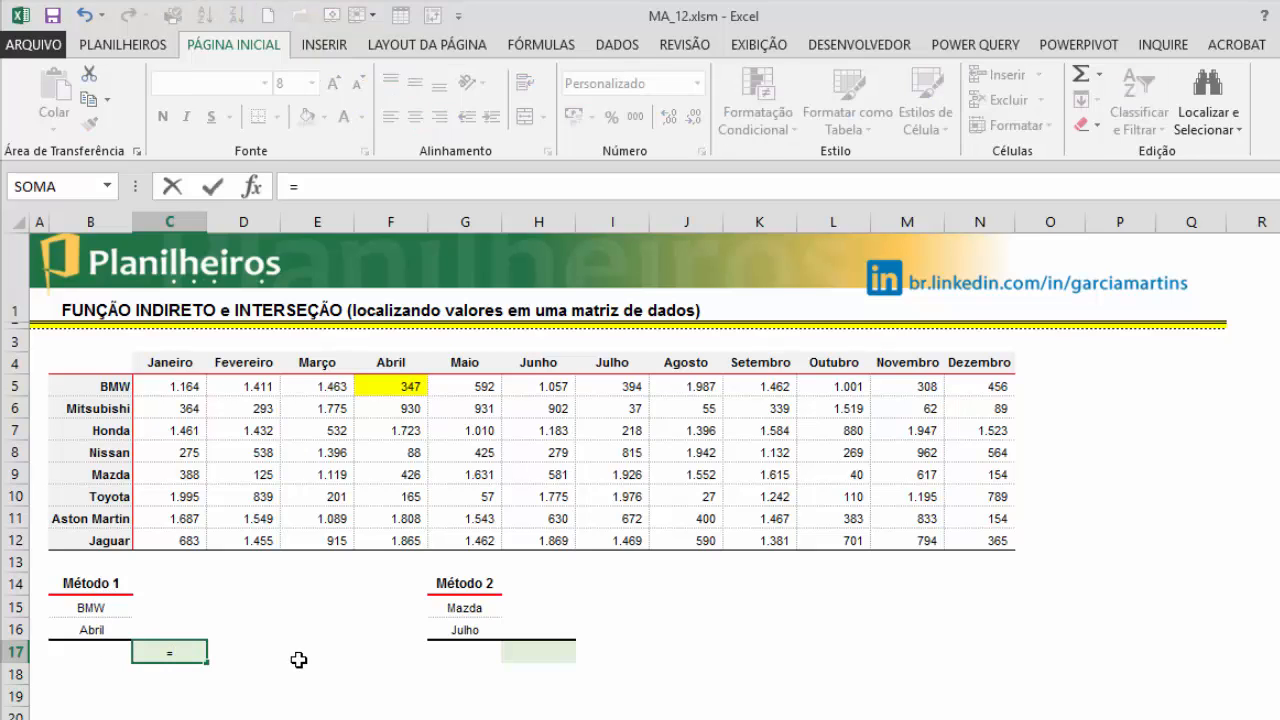
pyautogui.write('bm')
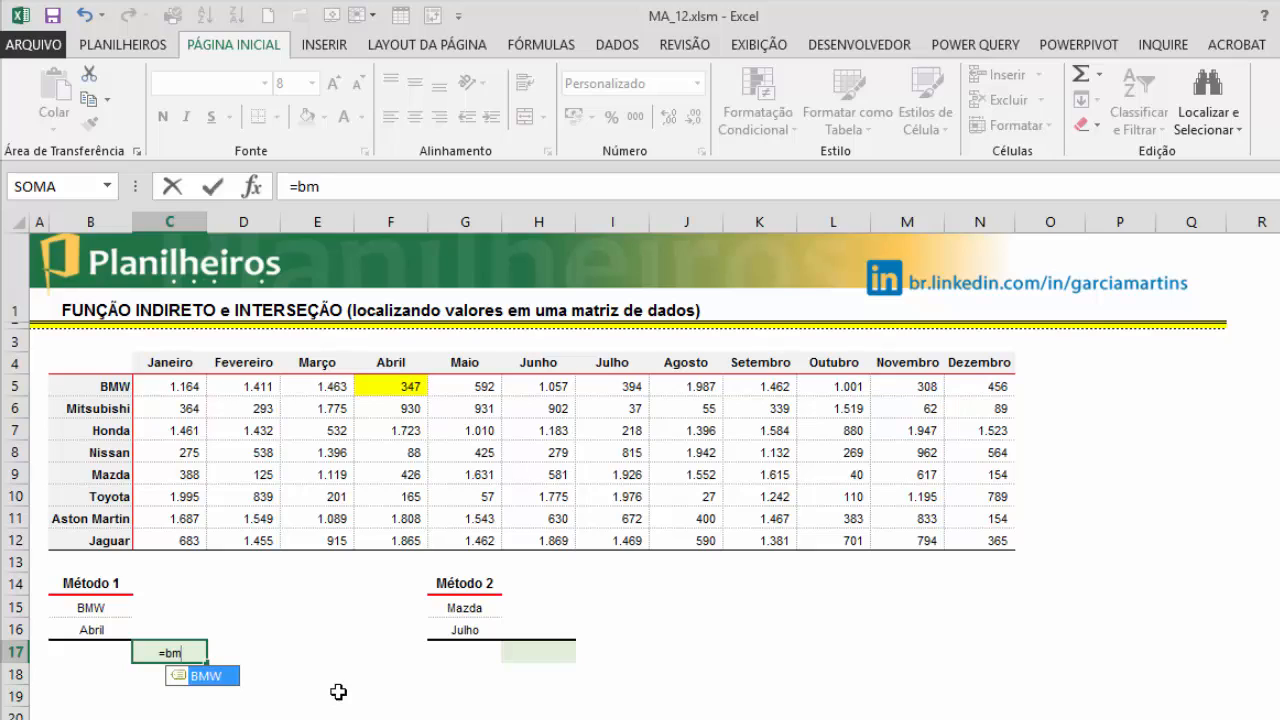
pyautogui.press('Tab')
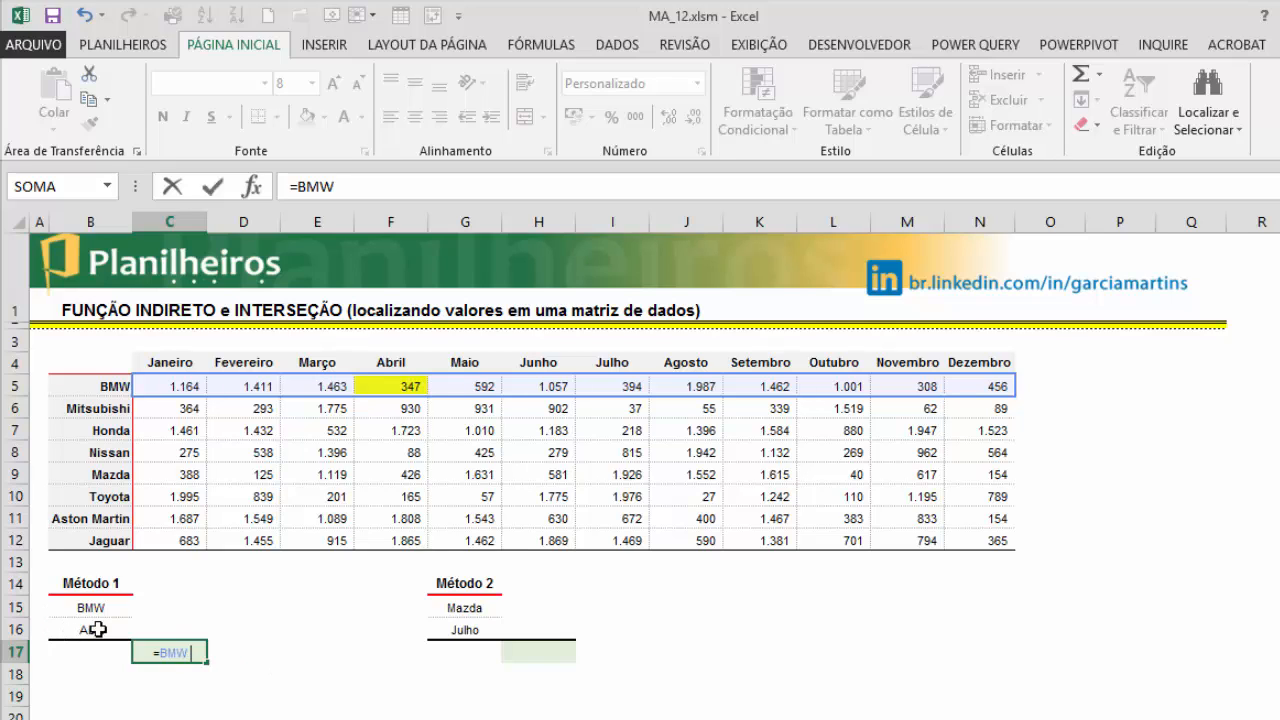
pyautogui.write('ab')
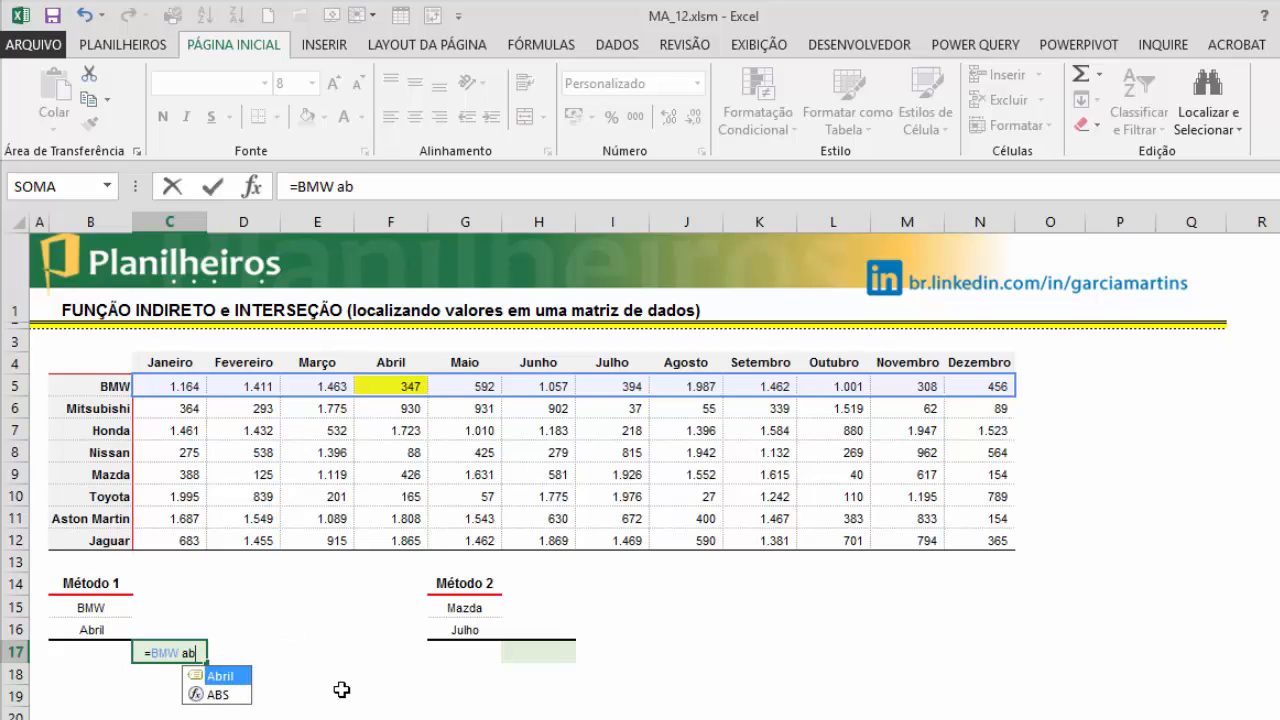
pyautogui.press('Tab')
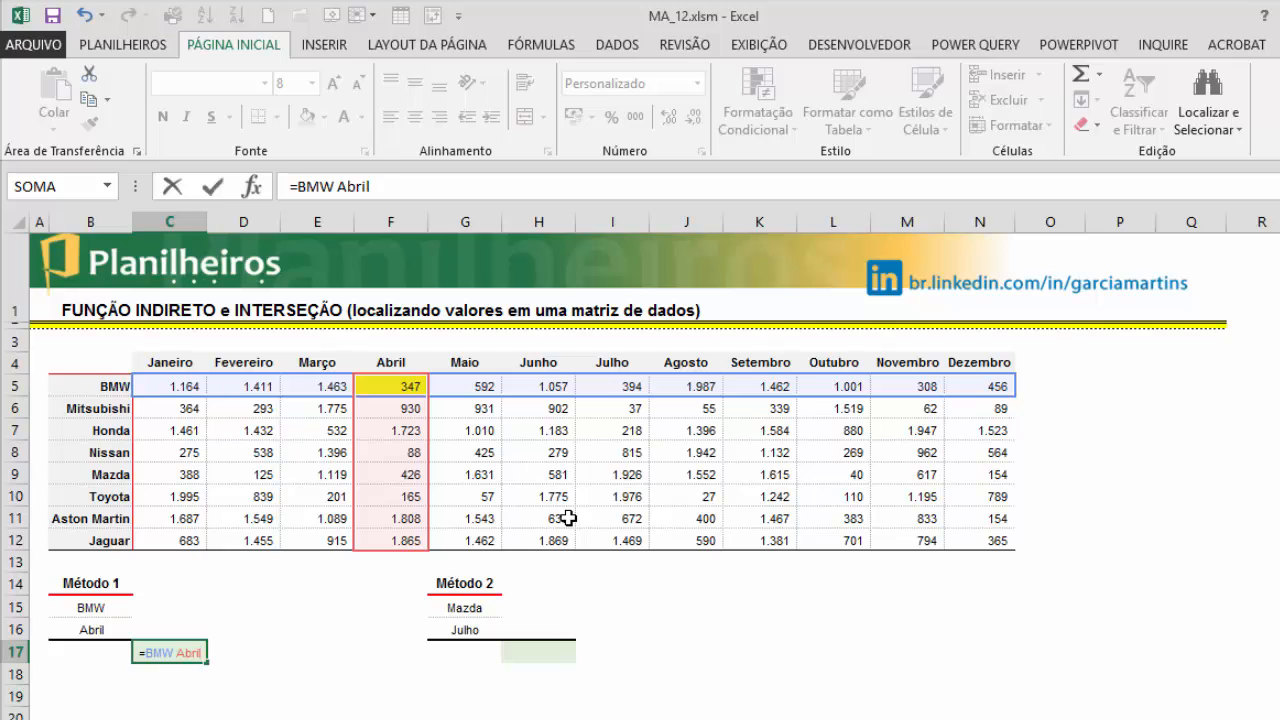
pyautogui.press('Return')
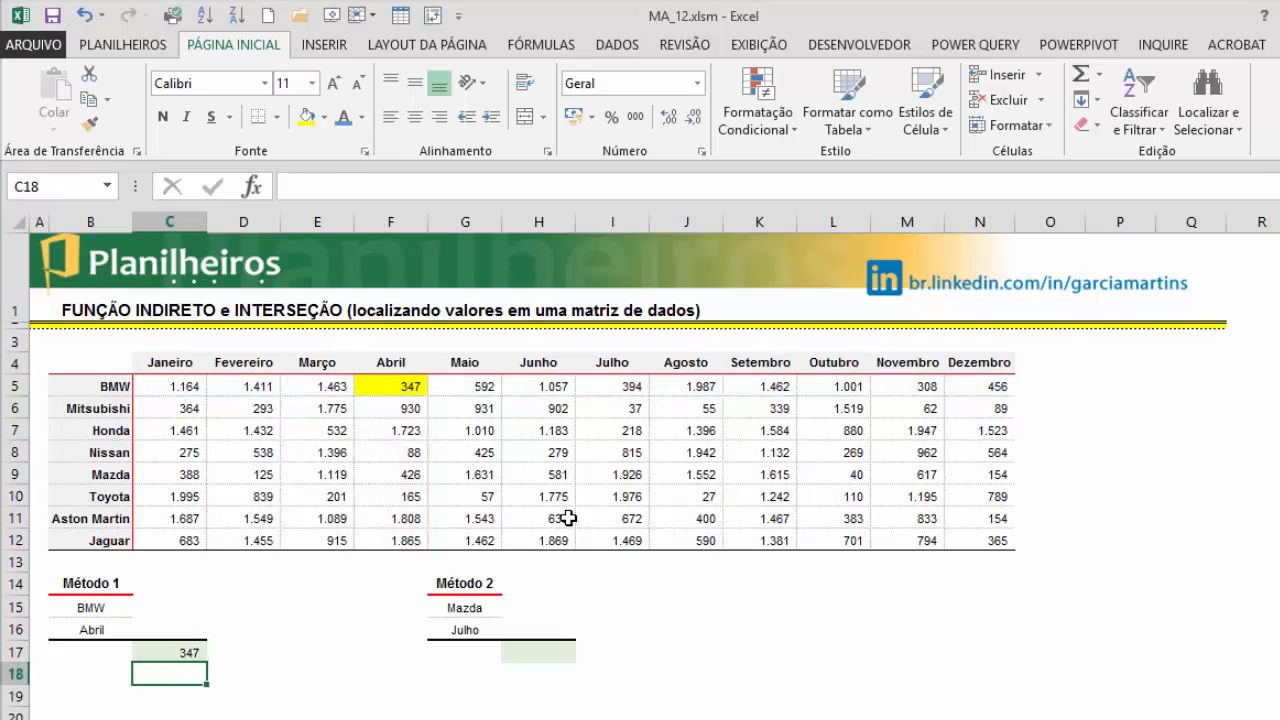
pyautogui.click(168, 652)
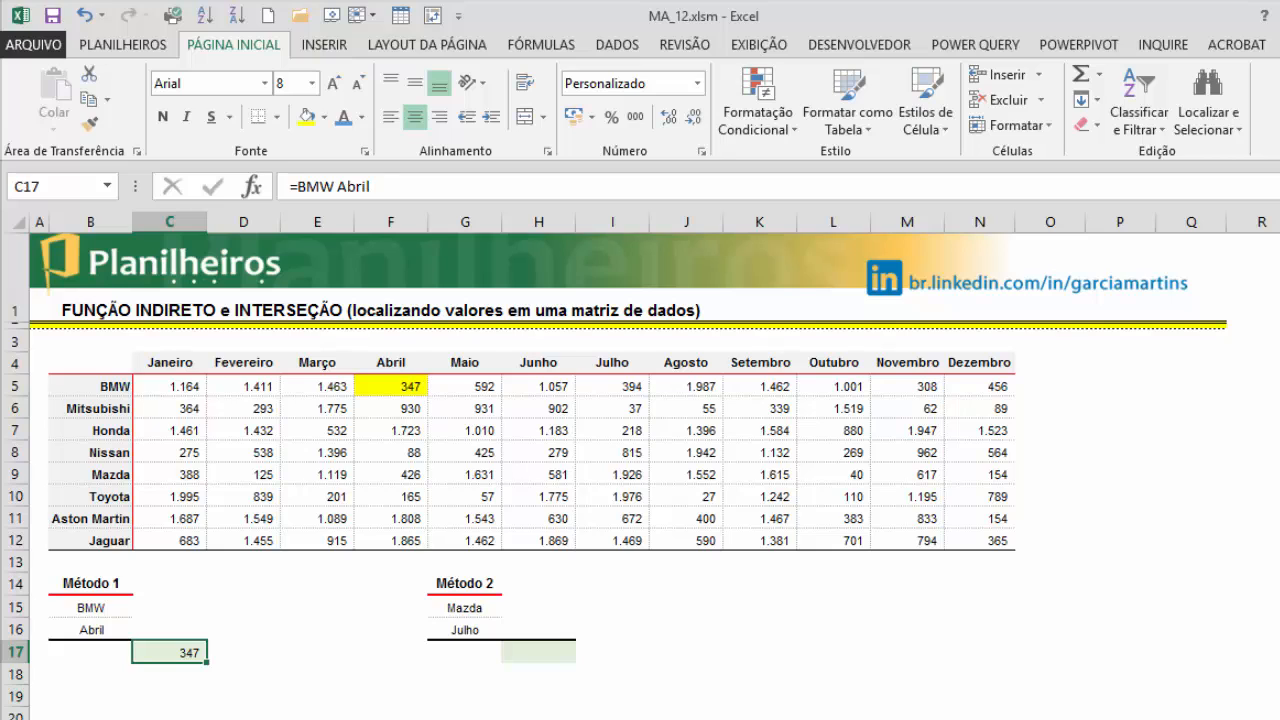
# Step: Check the Método 1 result formula in C17 against its BMW and Abril criteria cells
pyautogui.click(361, 634)
pyautogui.click(165, 652)
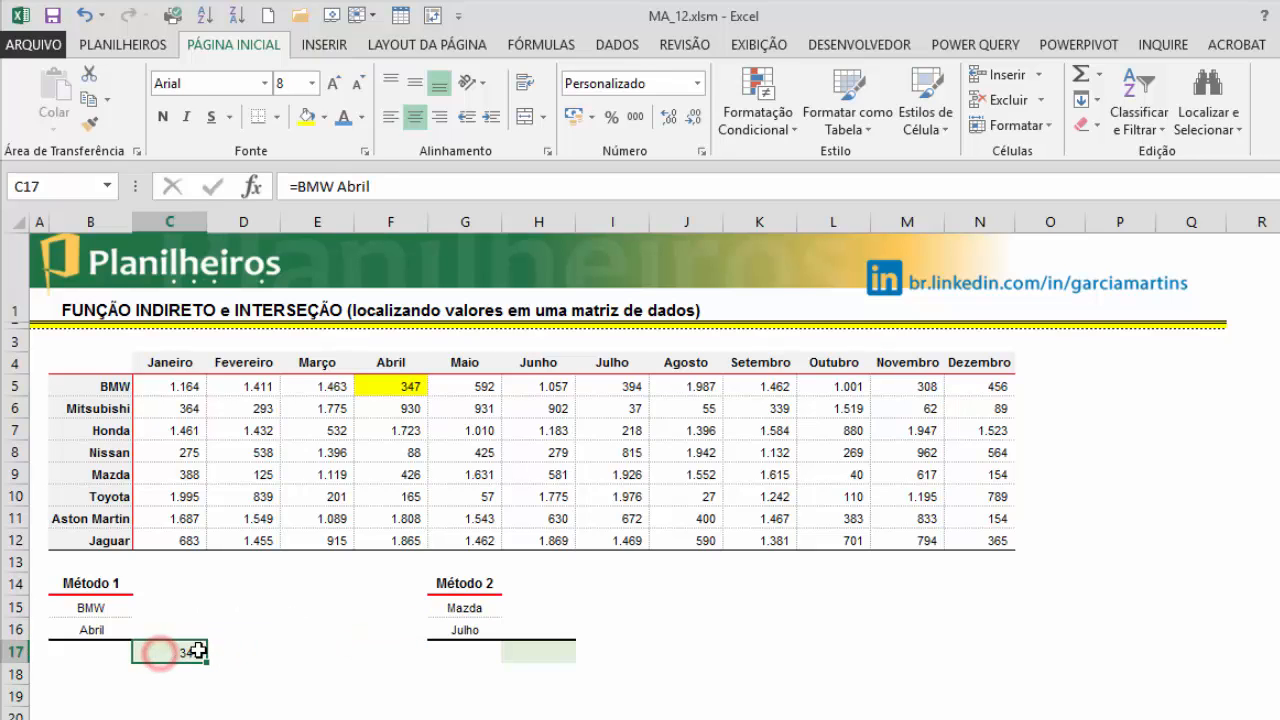
pyautogui.click(105, 608)
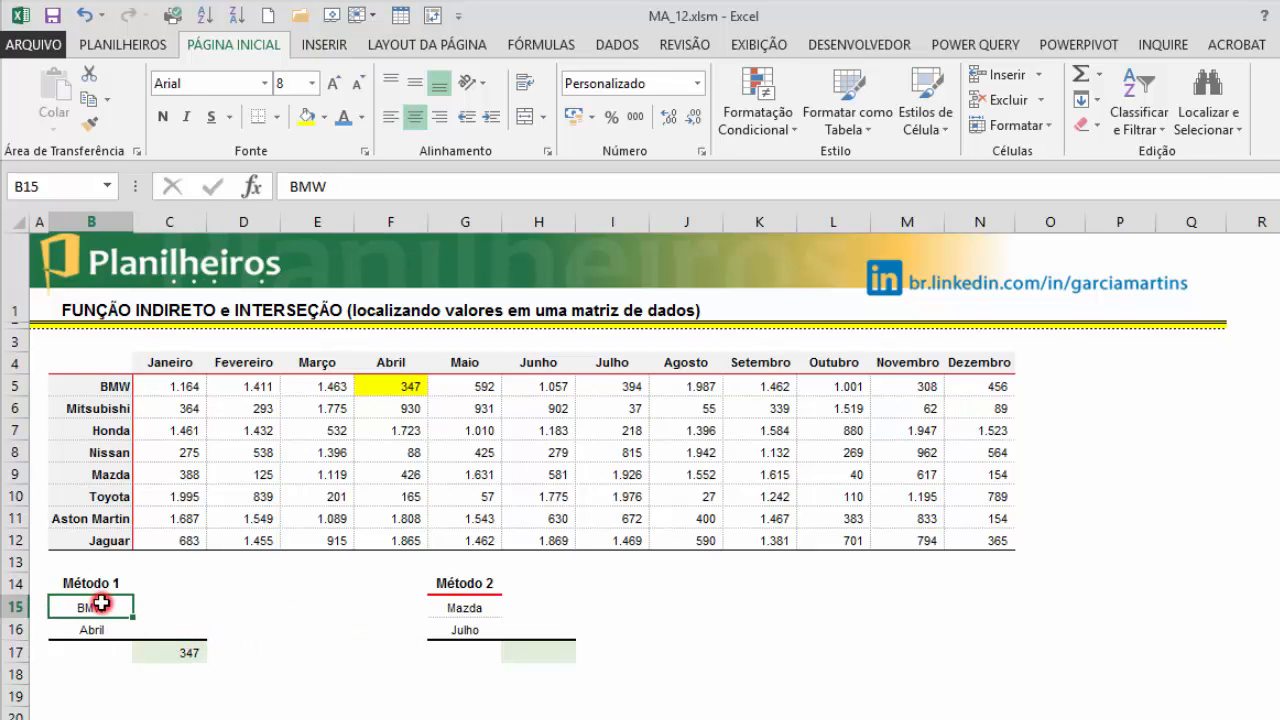
pyautogui.click(95, 630)
pyautogui.click(112, 607)
pyautogui.click(92, 631)
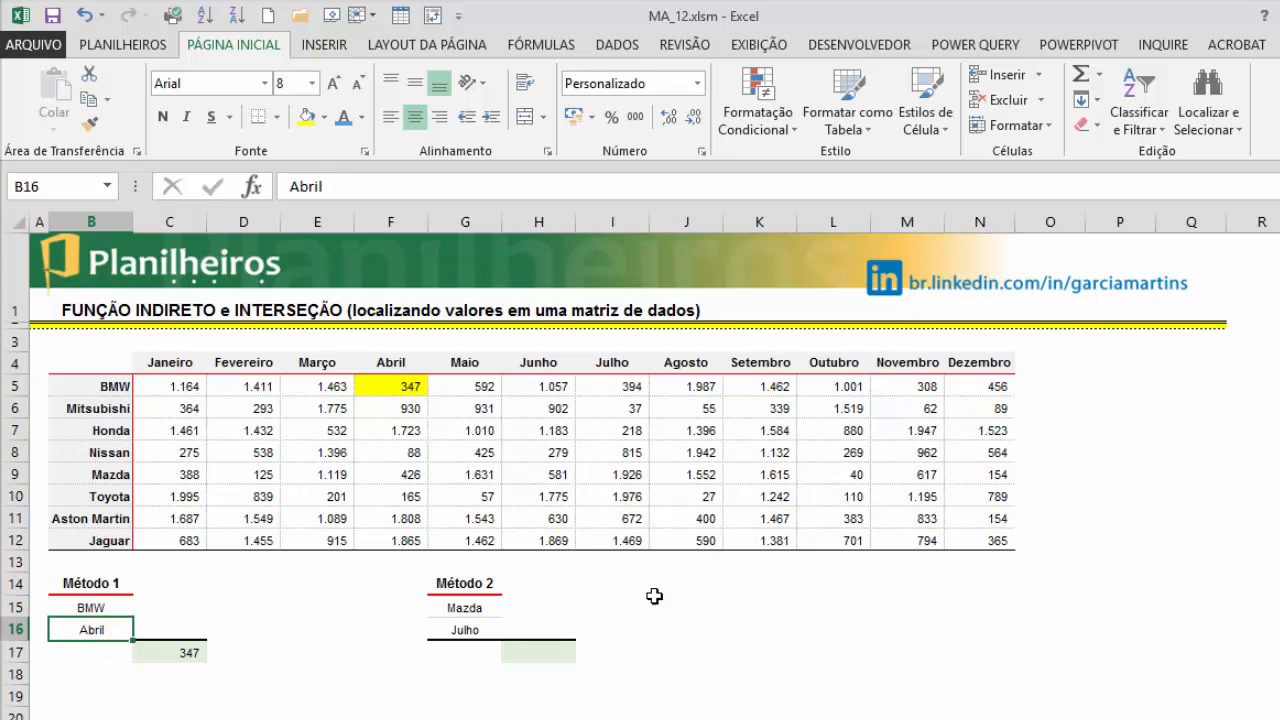
# Step: Try Nissan and Maio as the Método 2 criteria in G15 and G16, and undo both selections
pyautogui.click(468, 607)
pyautogui.click(511, 609)
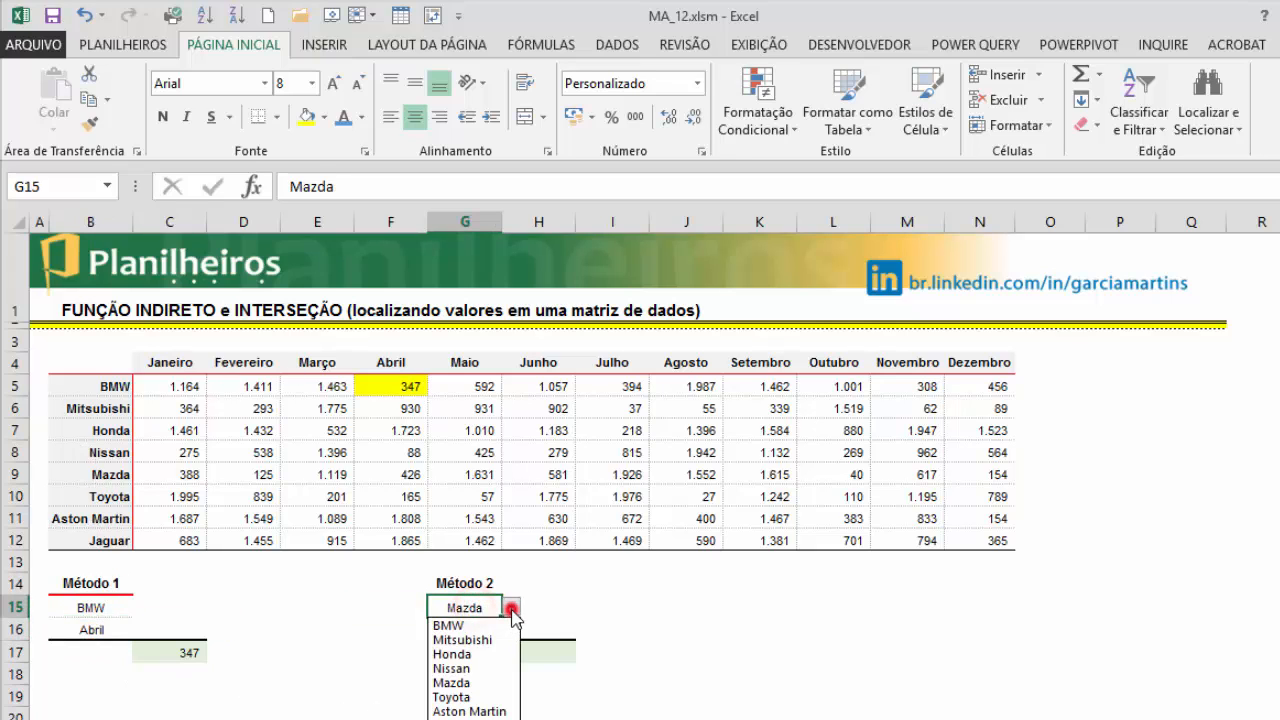
pyautogui.click(450, 668)
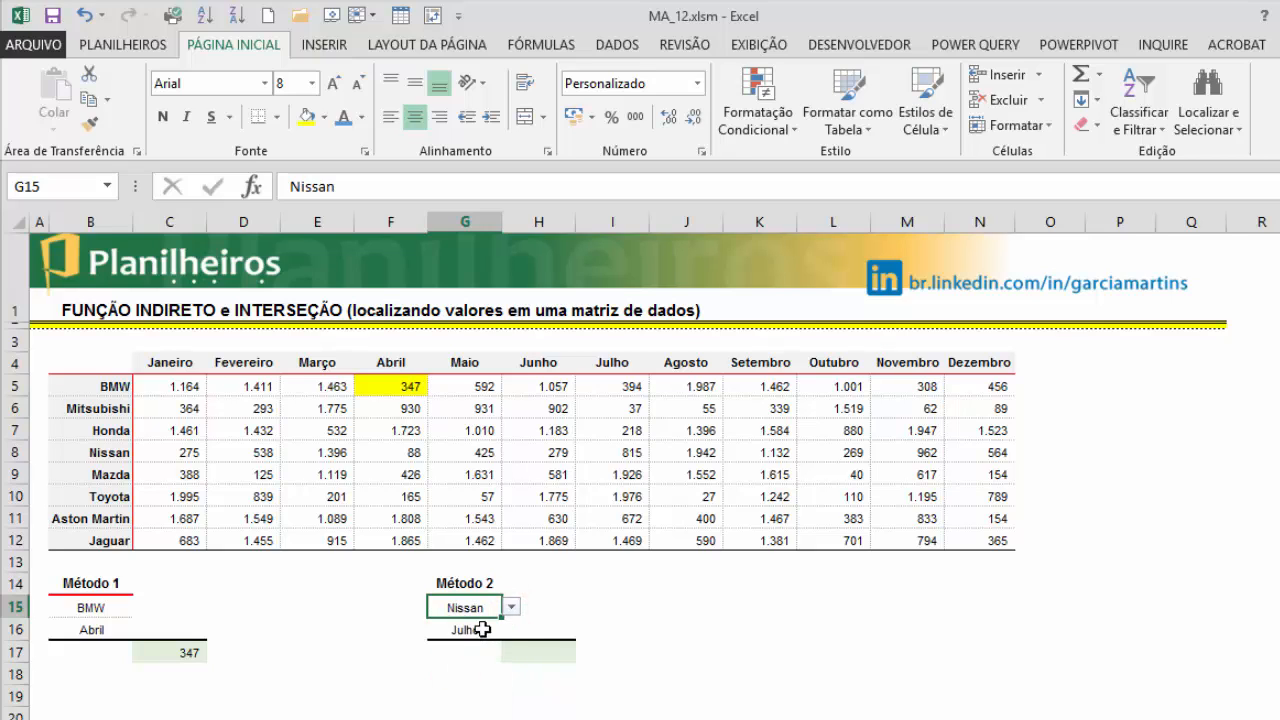
pyautogui.click(482, 629)
pyautogui.click(511, 630)
pyautogui.click(452, 690)
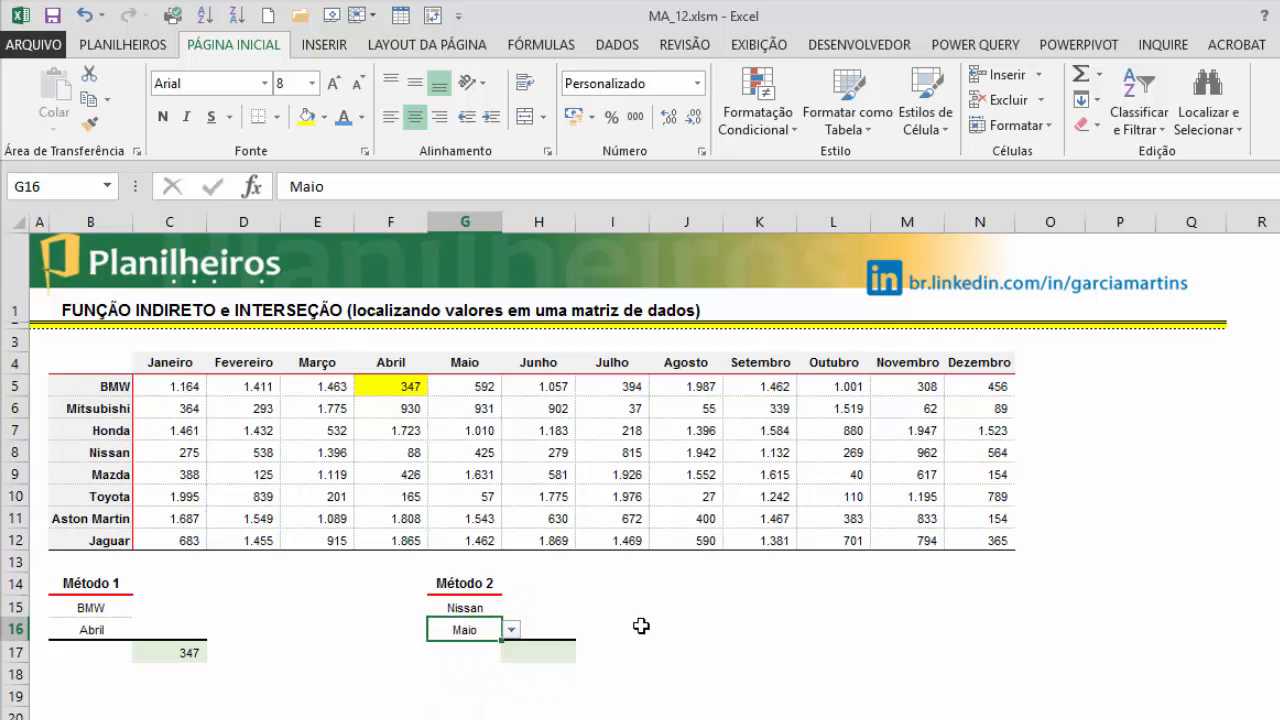
pyautogui.hotkey('ctrl', 'z')
pyautogui.hotkey('ctrl', 'z')
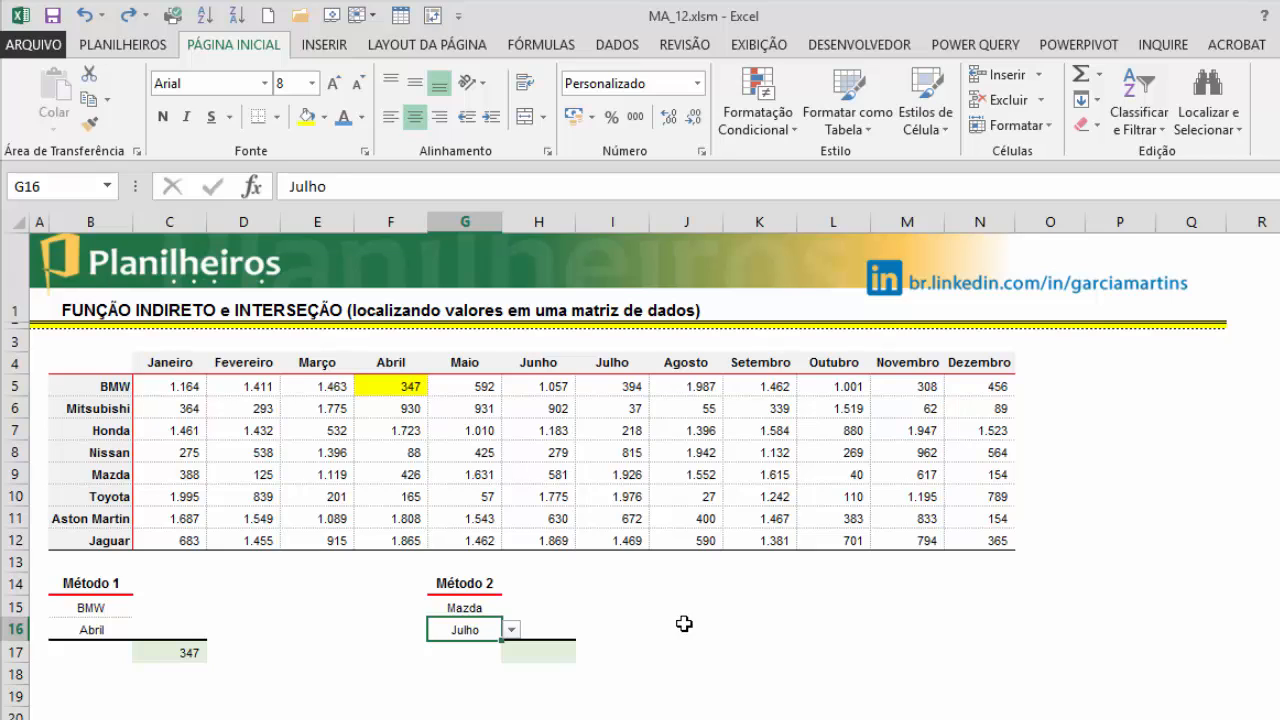
# Step: Choose BMW in G15 and Abril in G16 as the Método 2 criteria
pyautogui.click(485, 607)
pyautogui.click(511, 607)
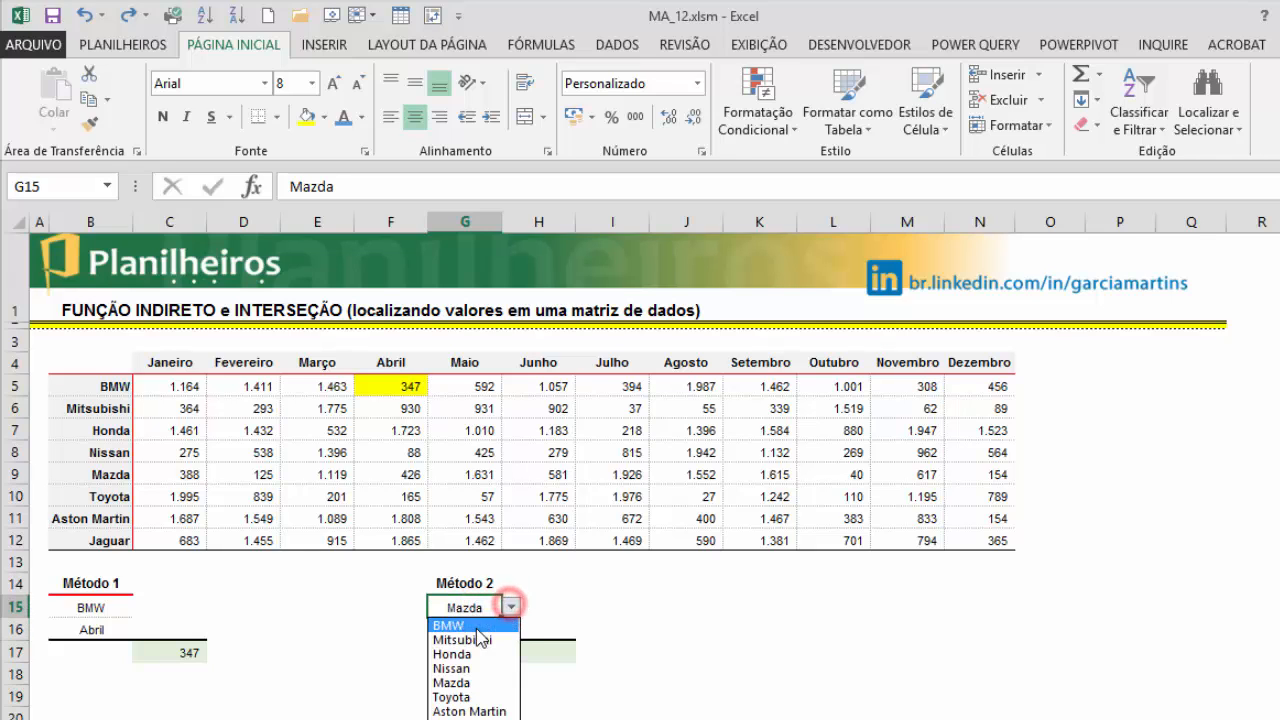
pyautogui.click(470, 628)
pyautogui.click(470, 629)
pyautogui.click(511, 630)
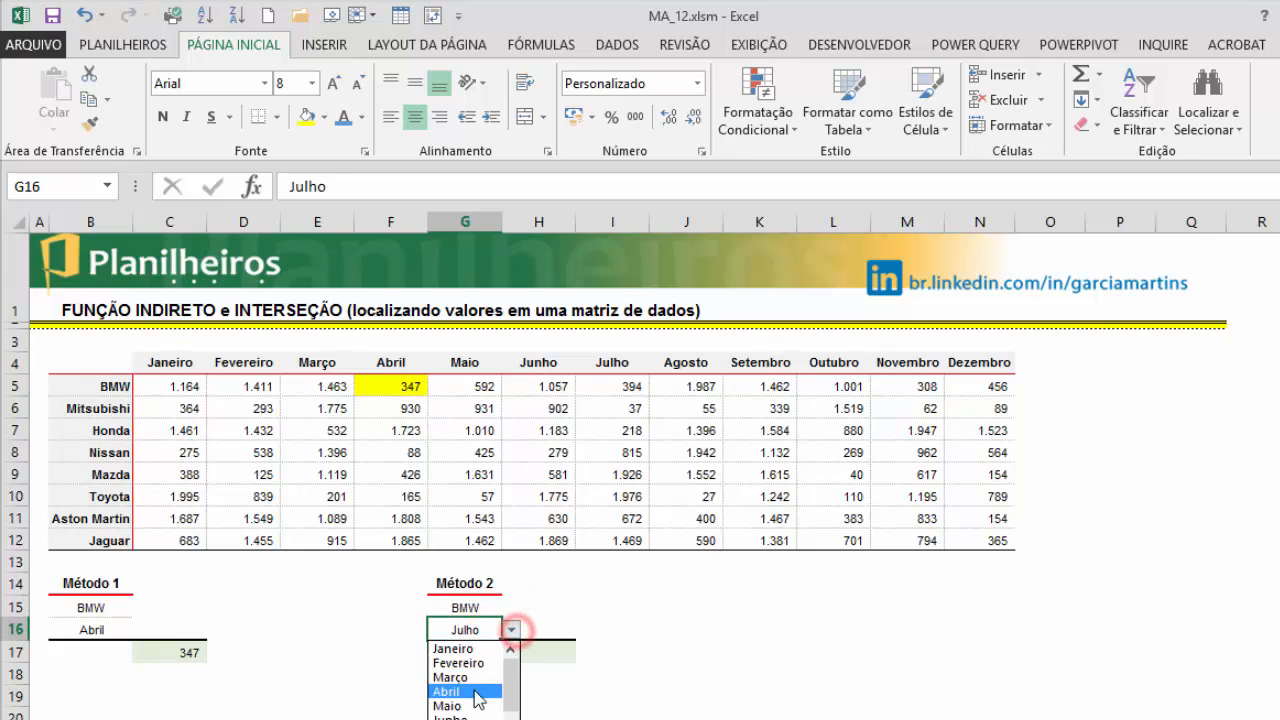
pyautogui.click(474, 690)
pyautogui.click(664, 628)
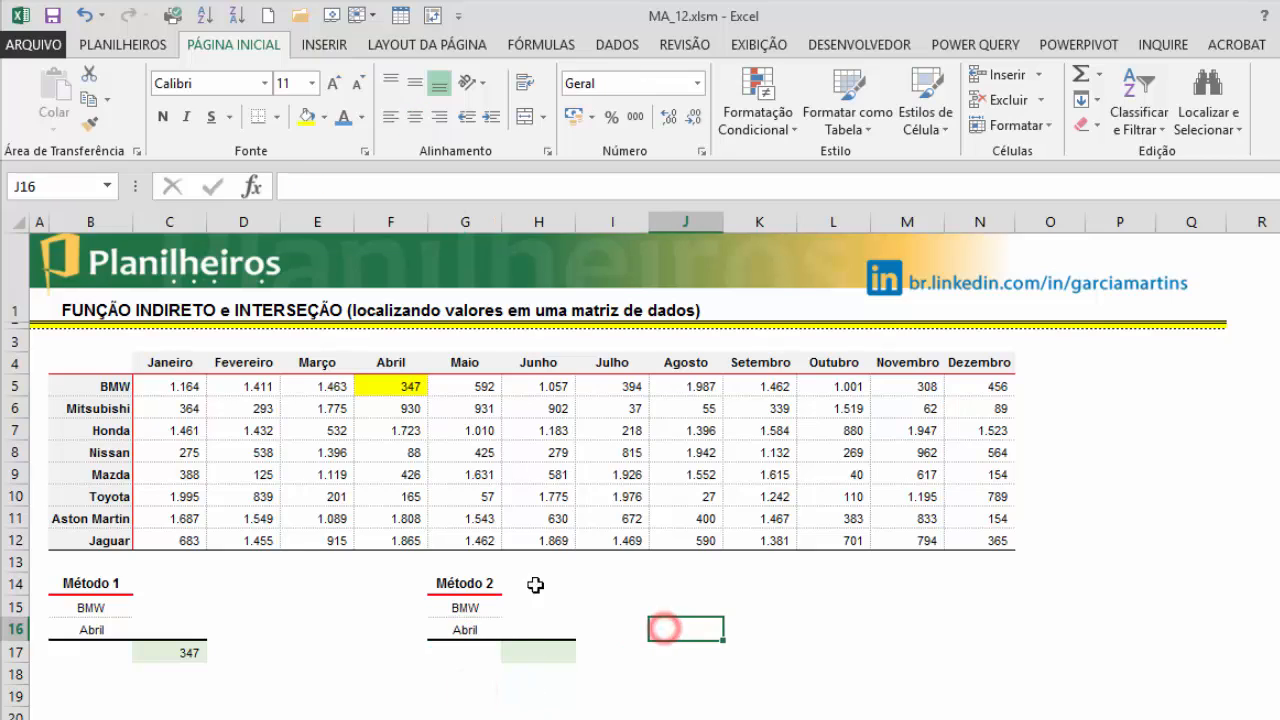
# Step: Enter the intersection formula =G15 G16 in the Método 2 result cell H17 and compare it with the formula in C17
pyautogui.click(545, 654)
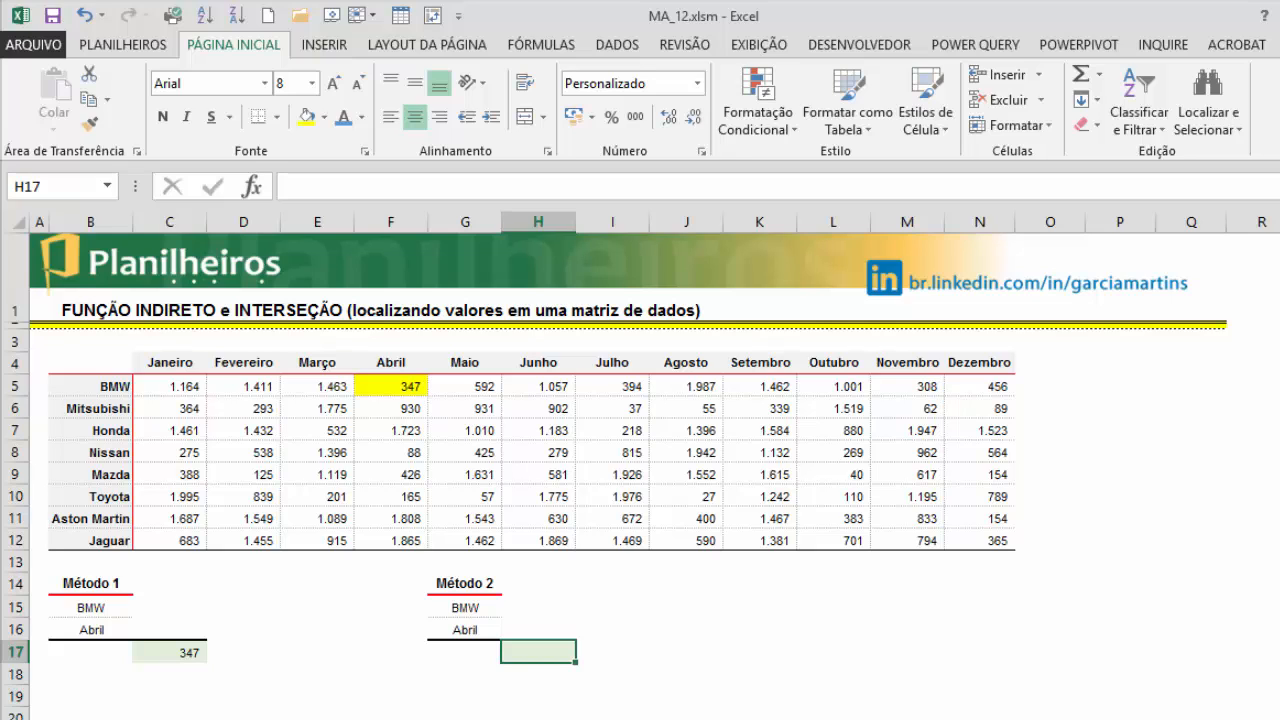
pyautogui.write('=')
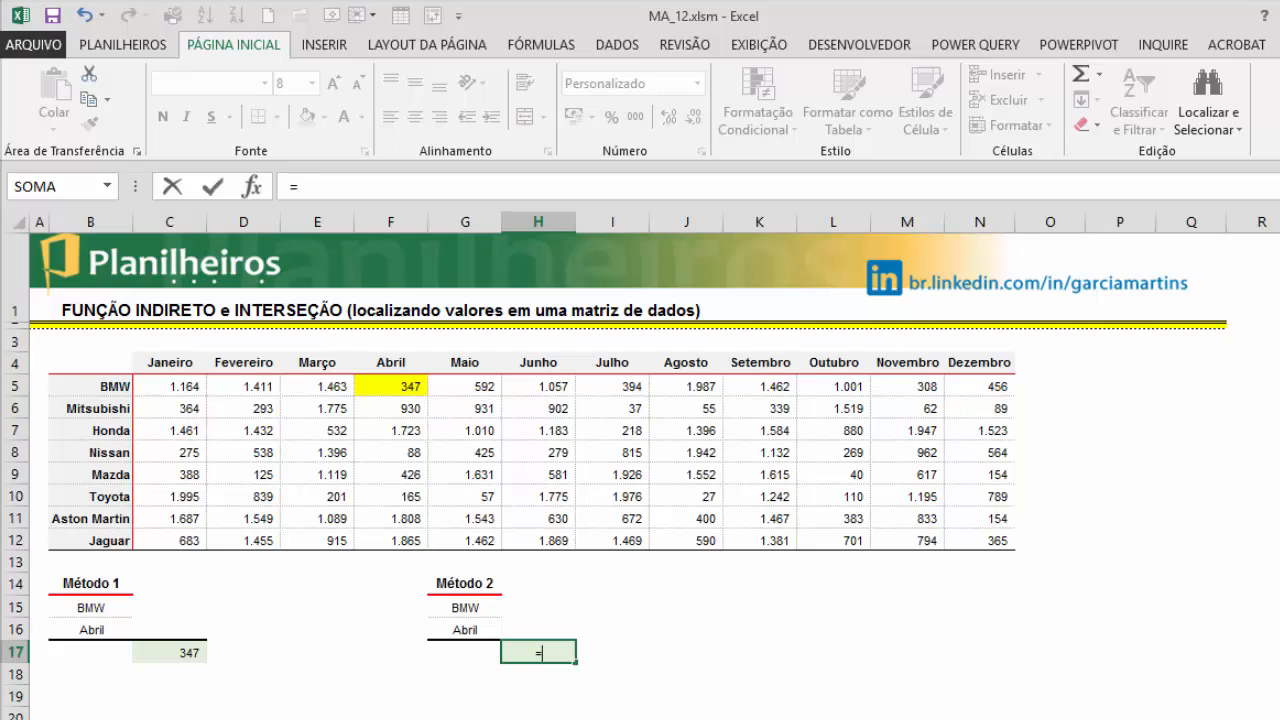
pyautogui.click(455, 604)
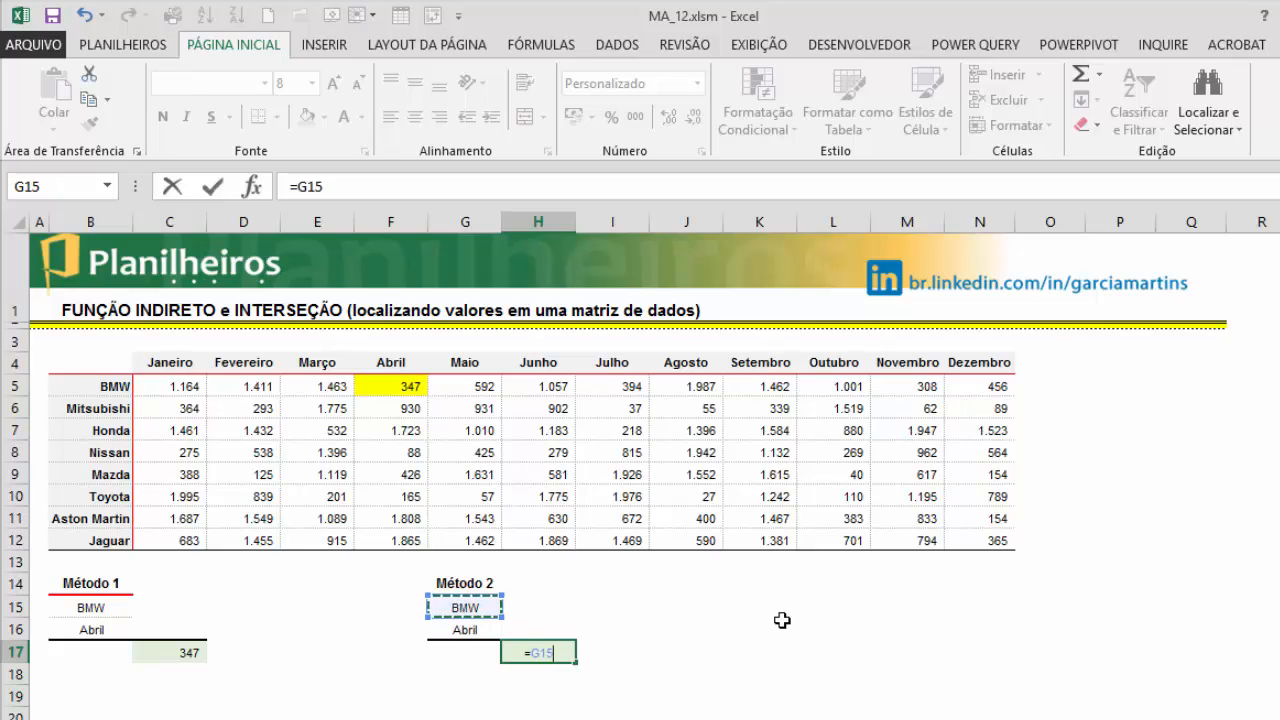
pyautogui.click(441, 625)
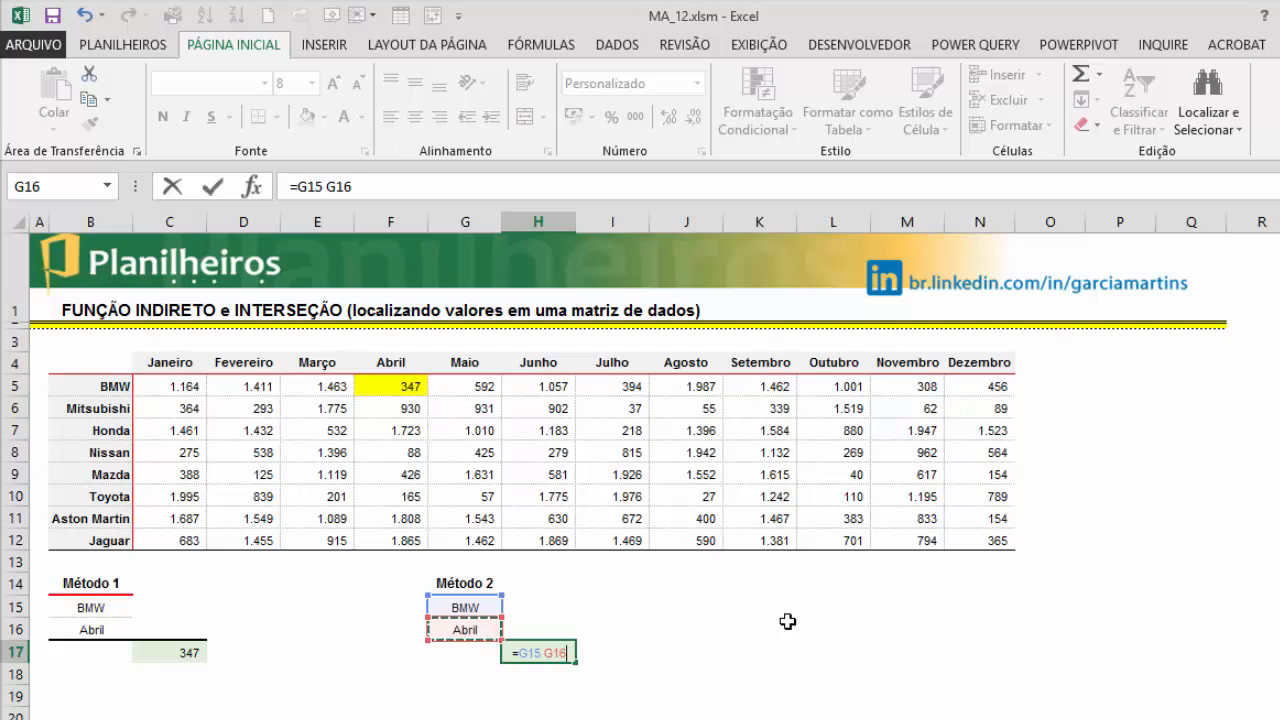
pyautogui.press('Return')
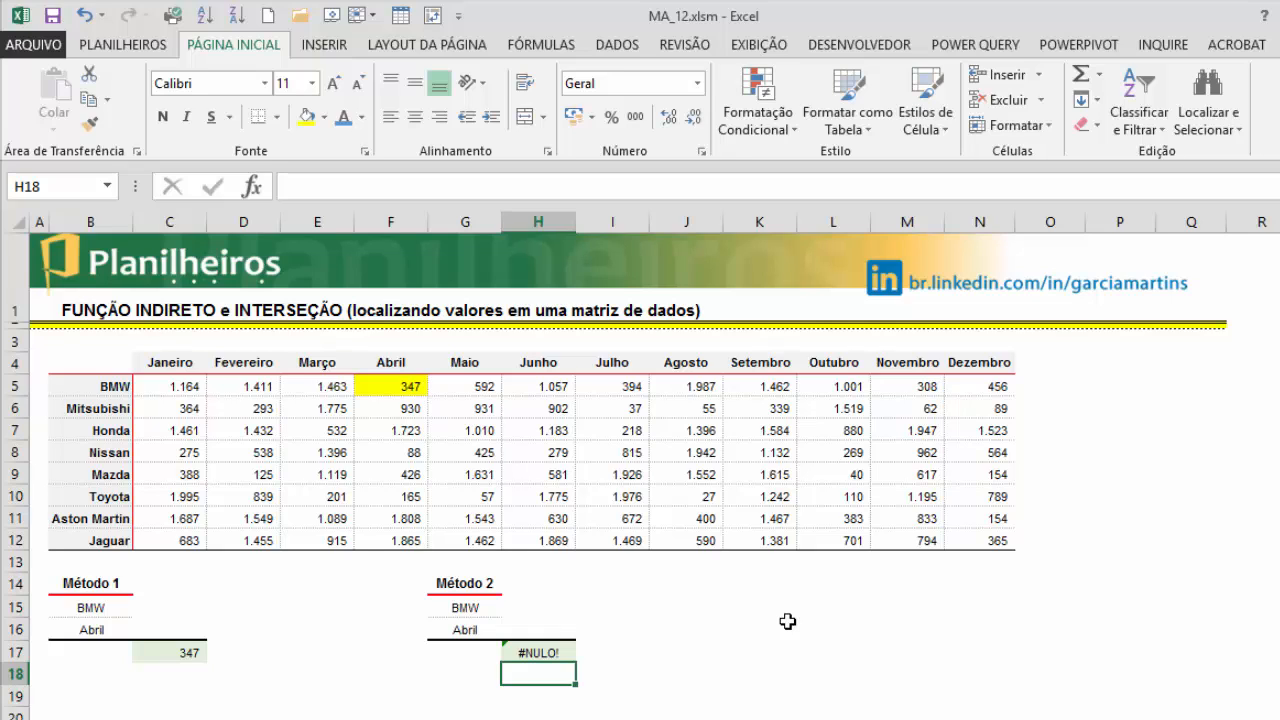
pyautogui.click(181, 651)
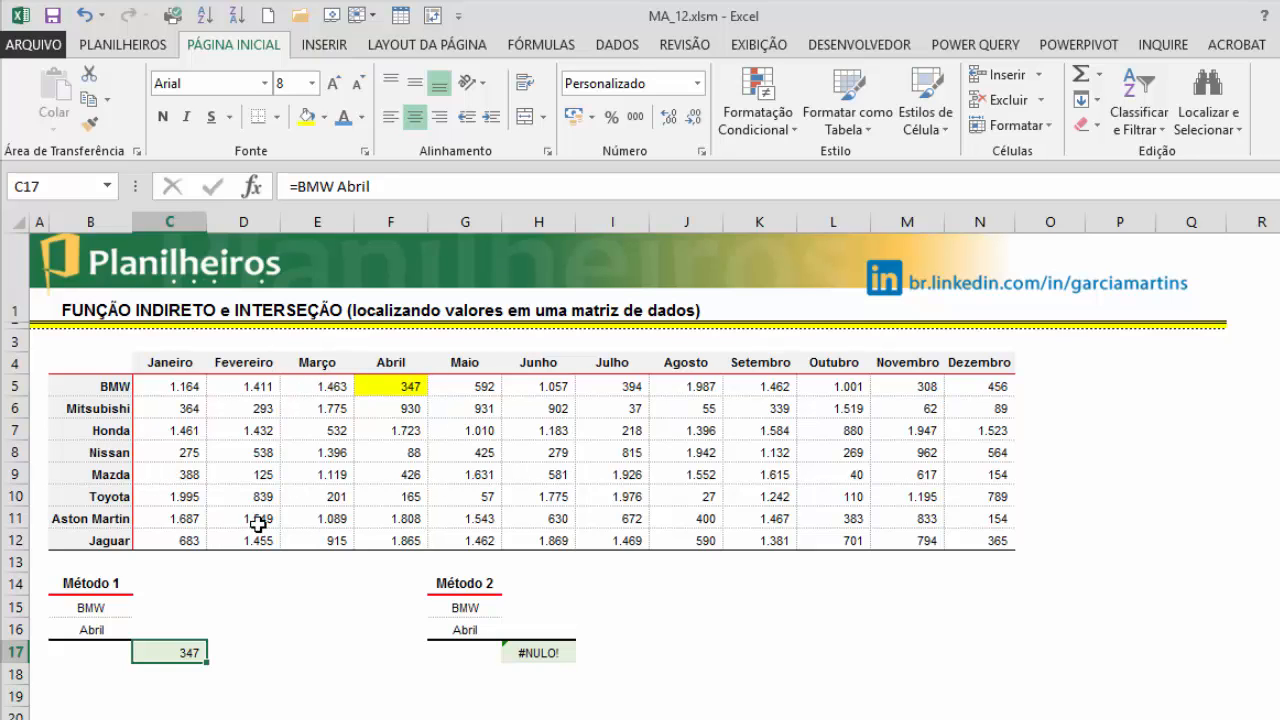
pyautogui.click(548, 651)
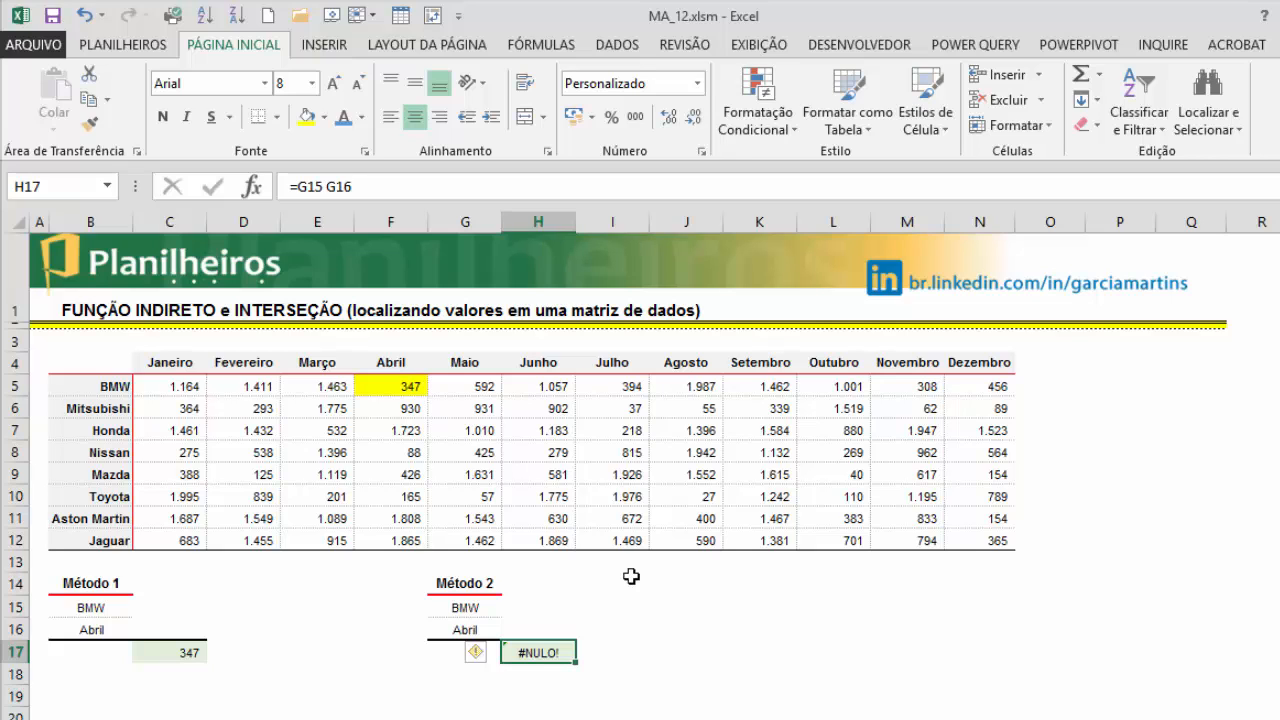
# Step: Wrap both references of the H17 formula in INDIRETO, giving =INDIRETO(G15) INDIRETO(G16)
pyautogui.click(297, 185)
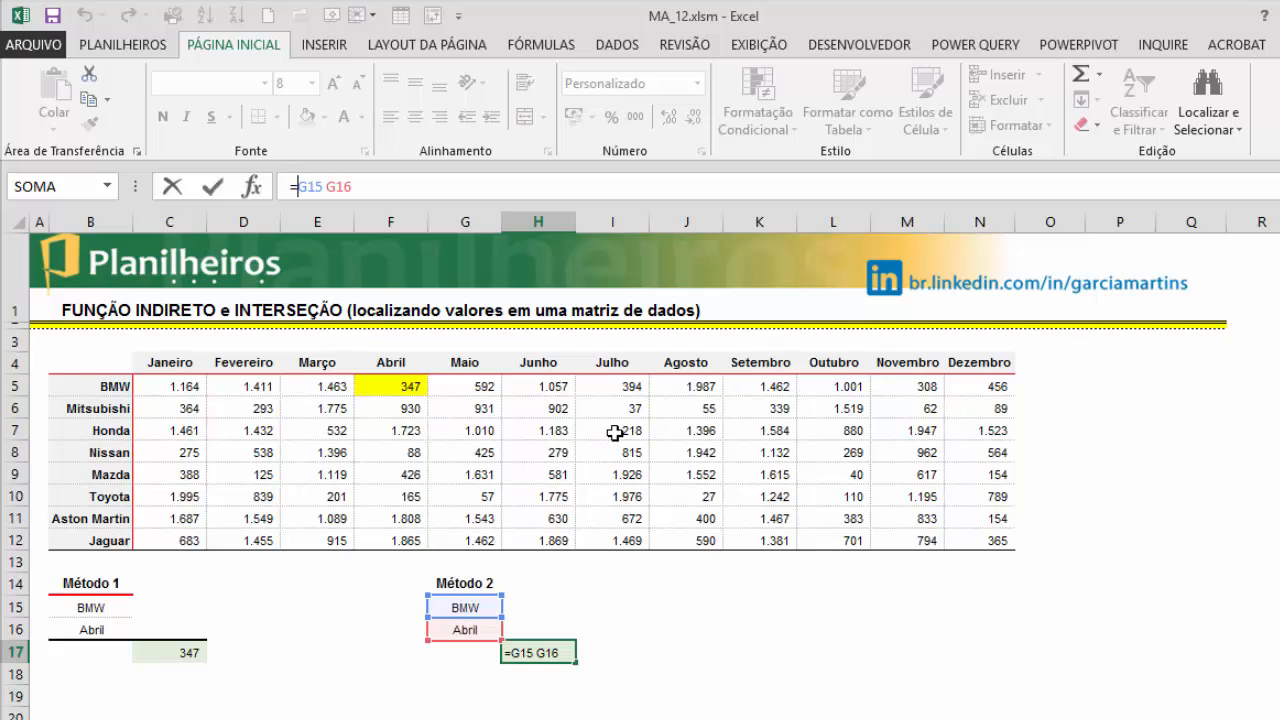
pyautogui.write('indireto')
pyautogui.press('Tab')
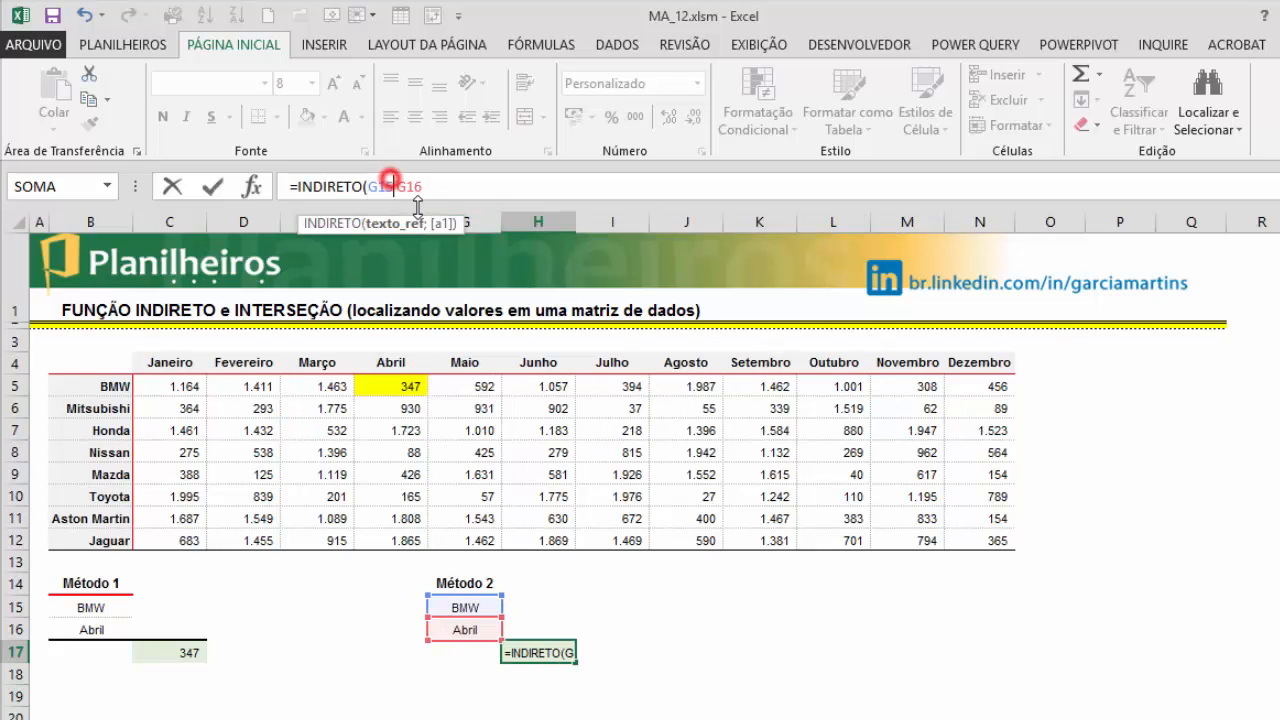
pyautogui.click(393, 186)
pyautogui.write(') ')
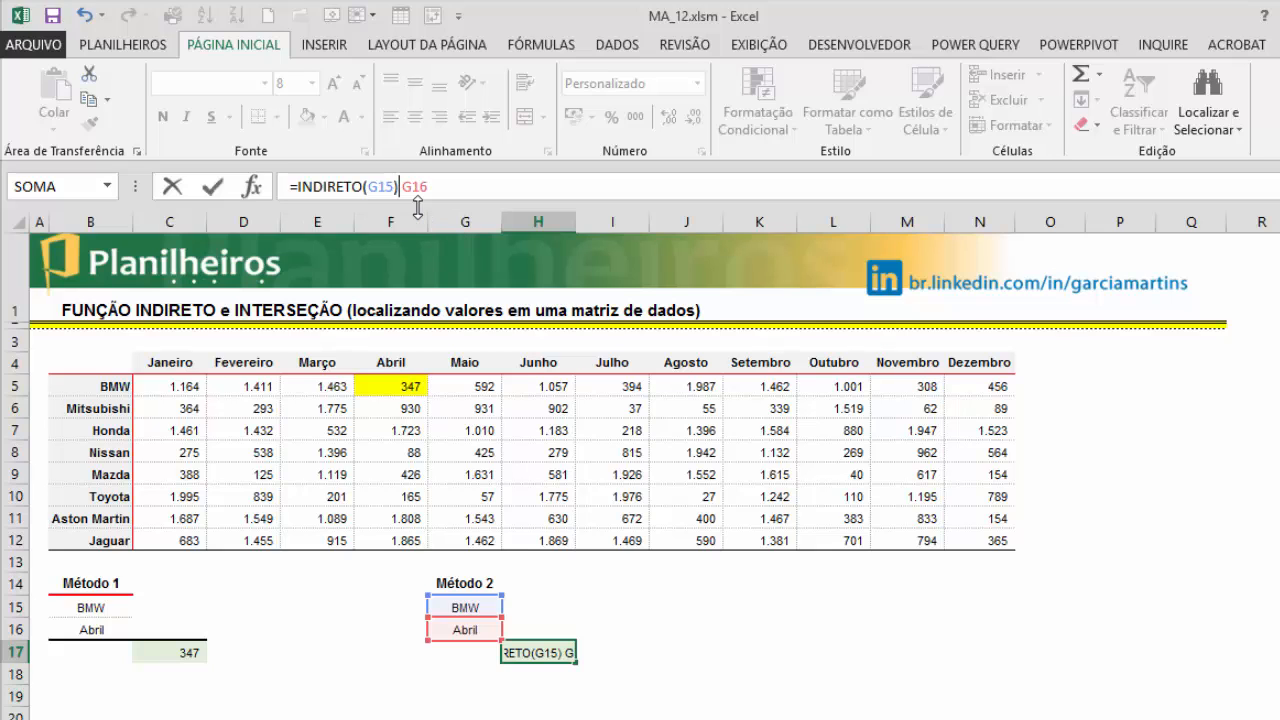
pyautogui.write('INDIRETO(')
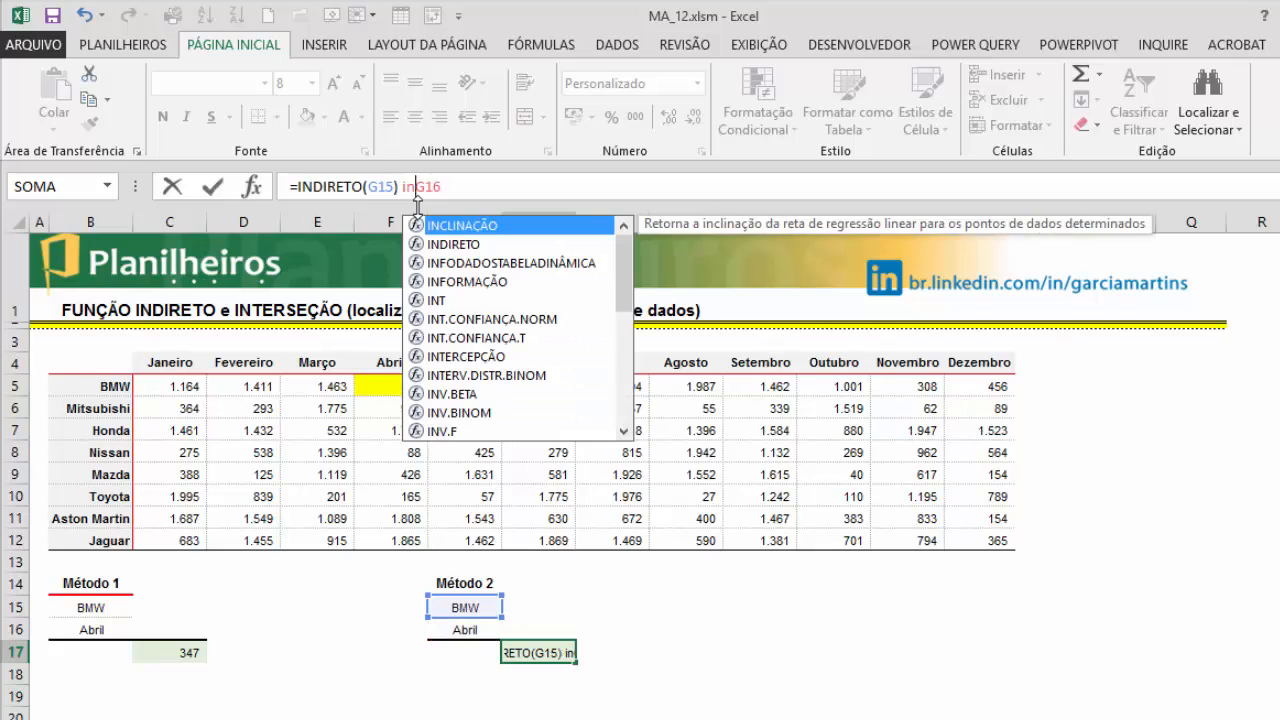
pyautogui.click(533, 179)
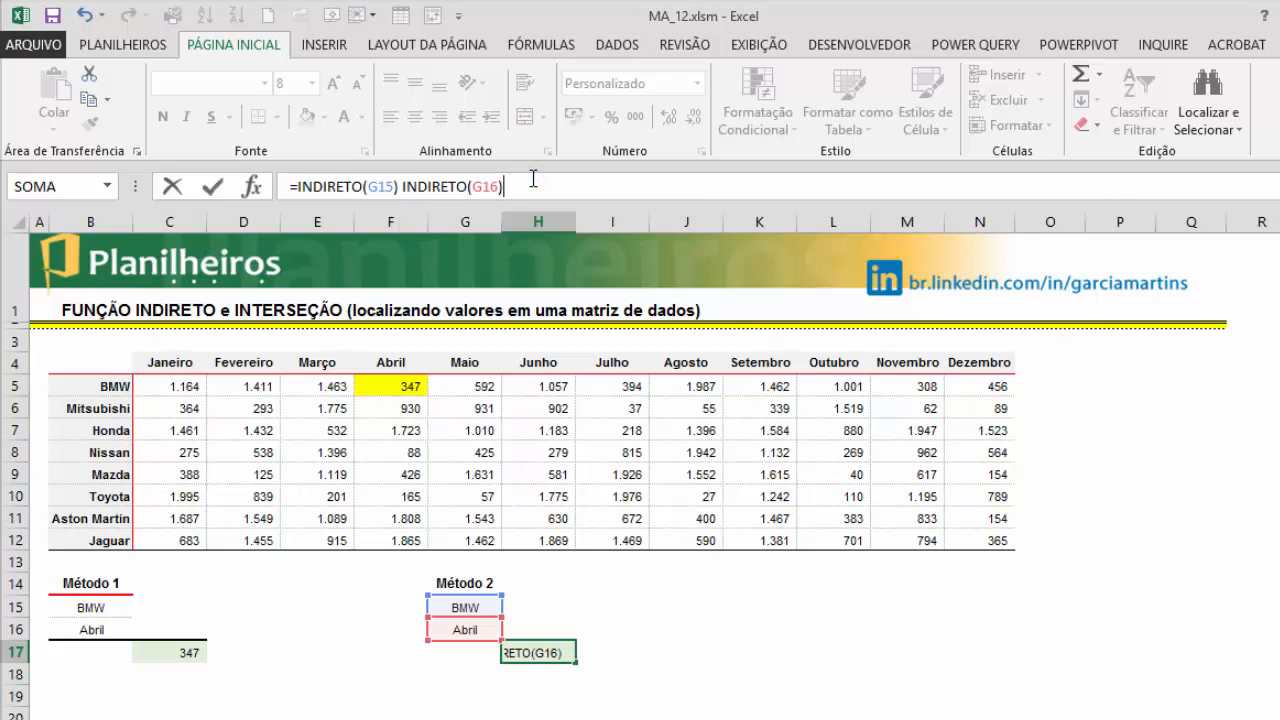
pyautogui.press('Return')
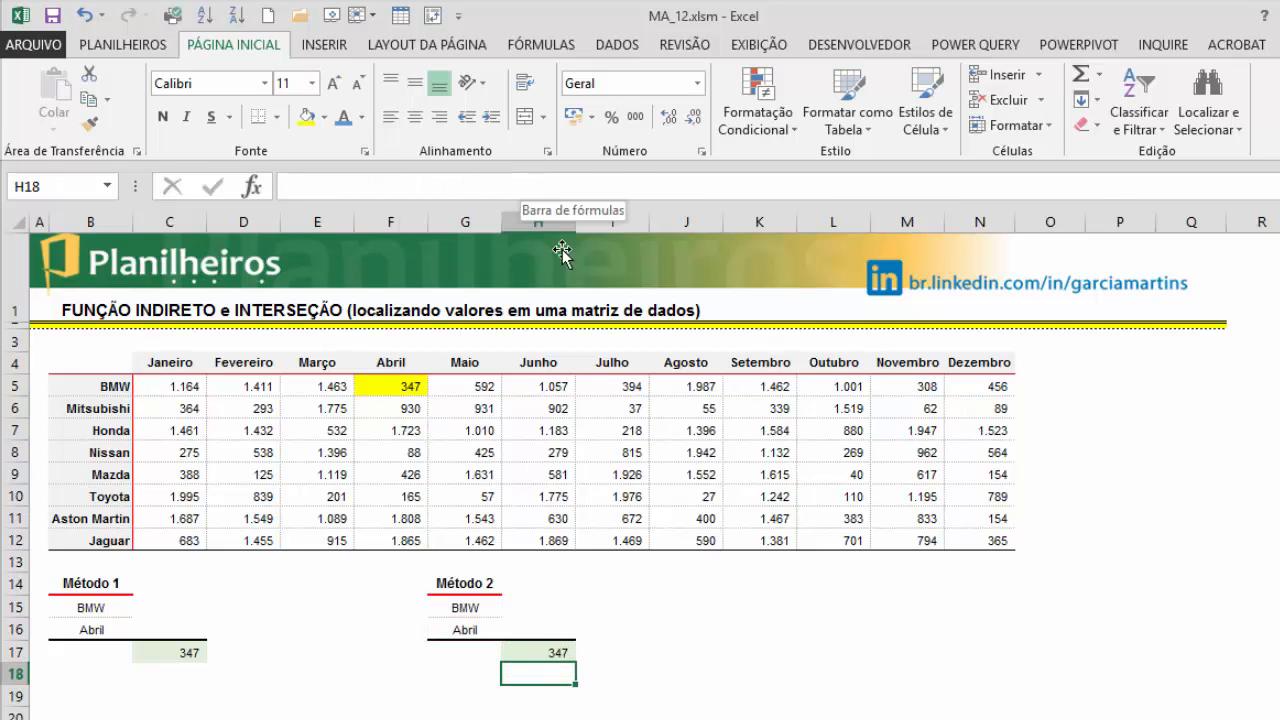
# Step: Change the Método 2 criteria to Nissan in G15 and Maio in G16 to test the formula
pyautogui.click(469, 610)
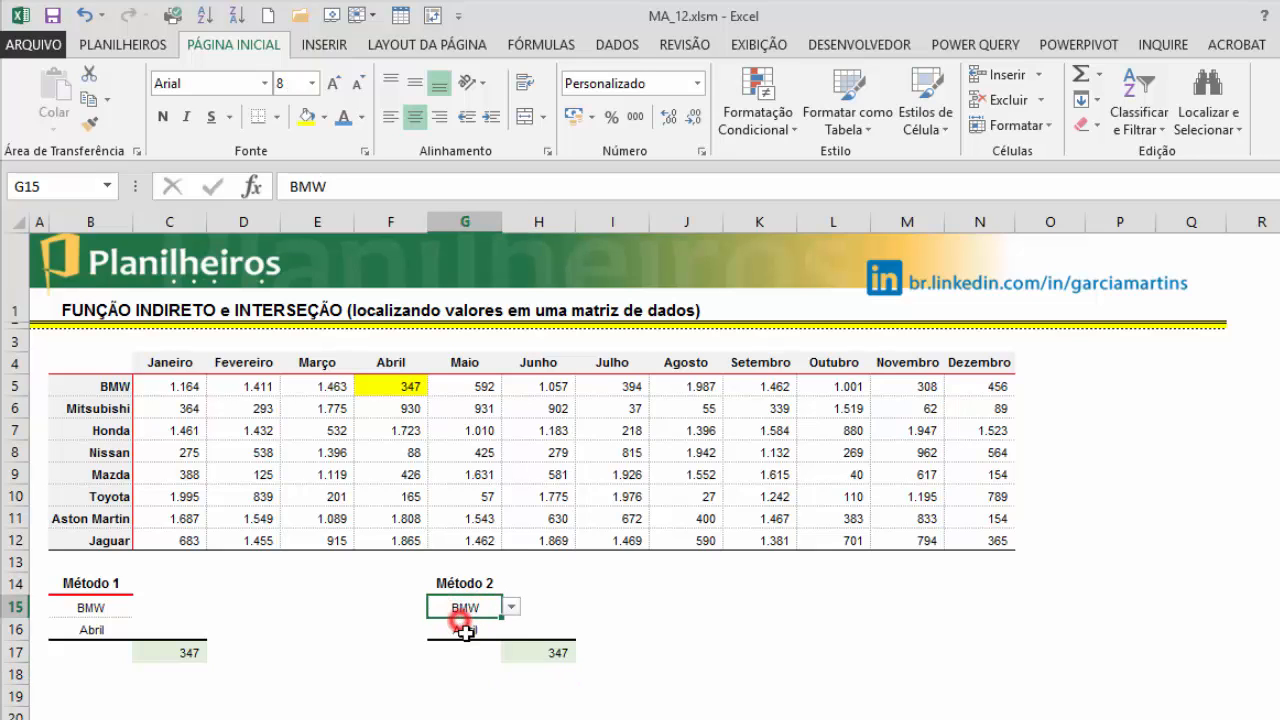
pyautogui.click(466, 631)
pyautogui.click(466, 608)
pyautogui.click(511, 606)
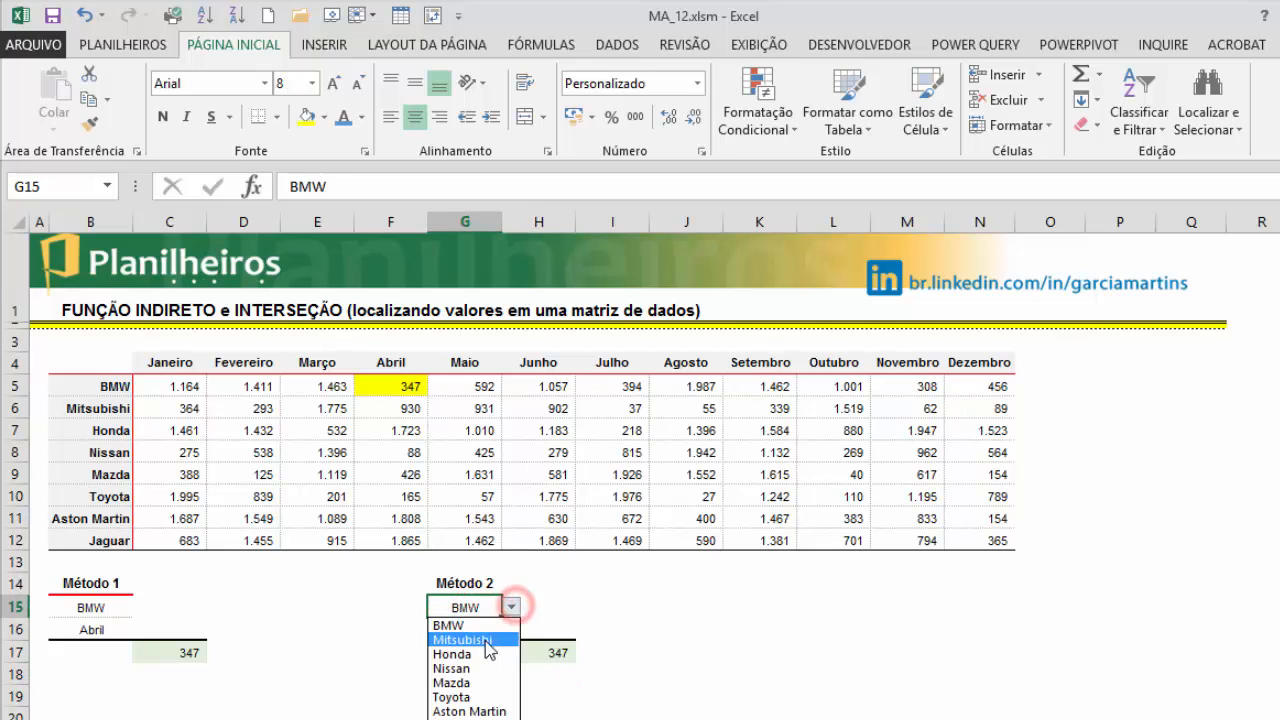
pyautogui.click(477, 667)
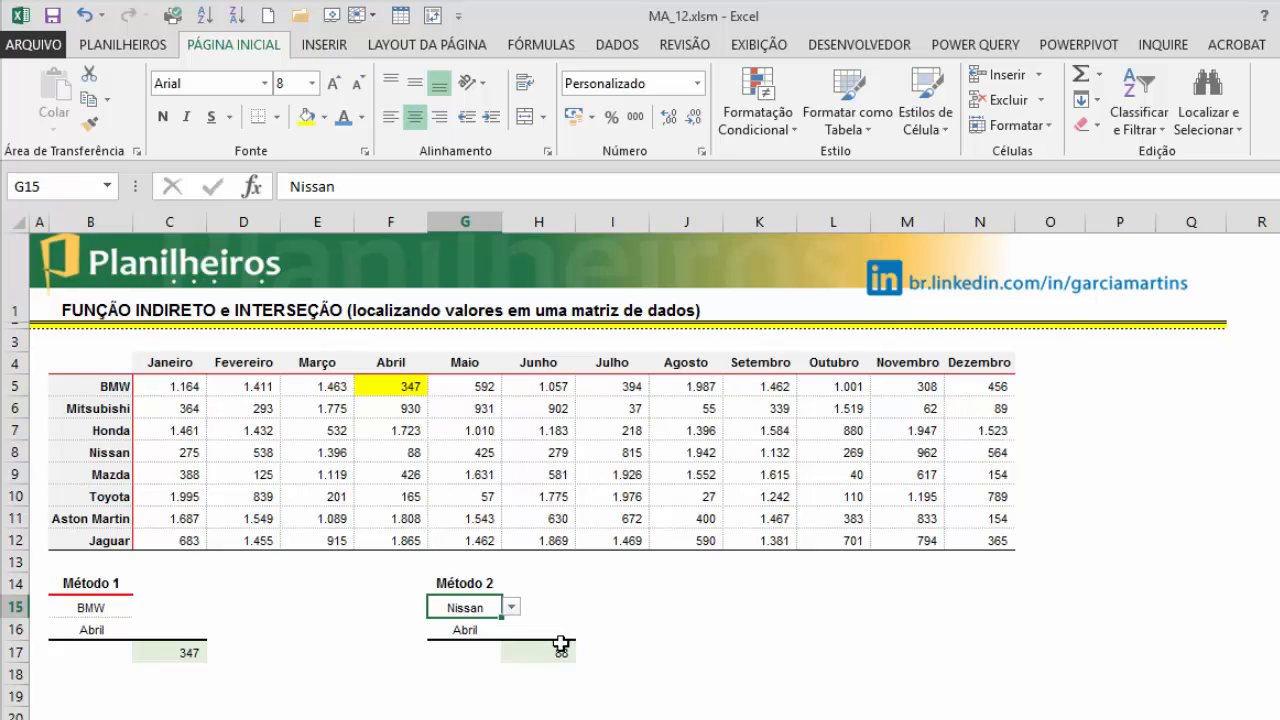
pyautogui.click(466, 631)
pyautogui.click(511, 629)
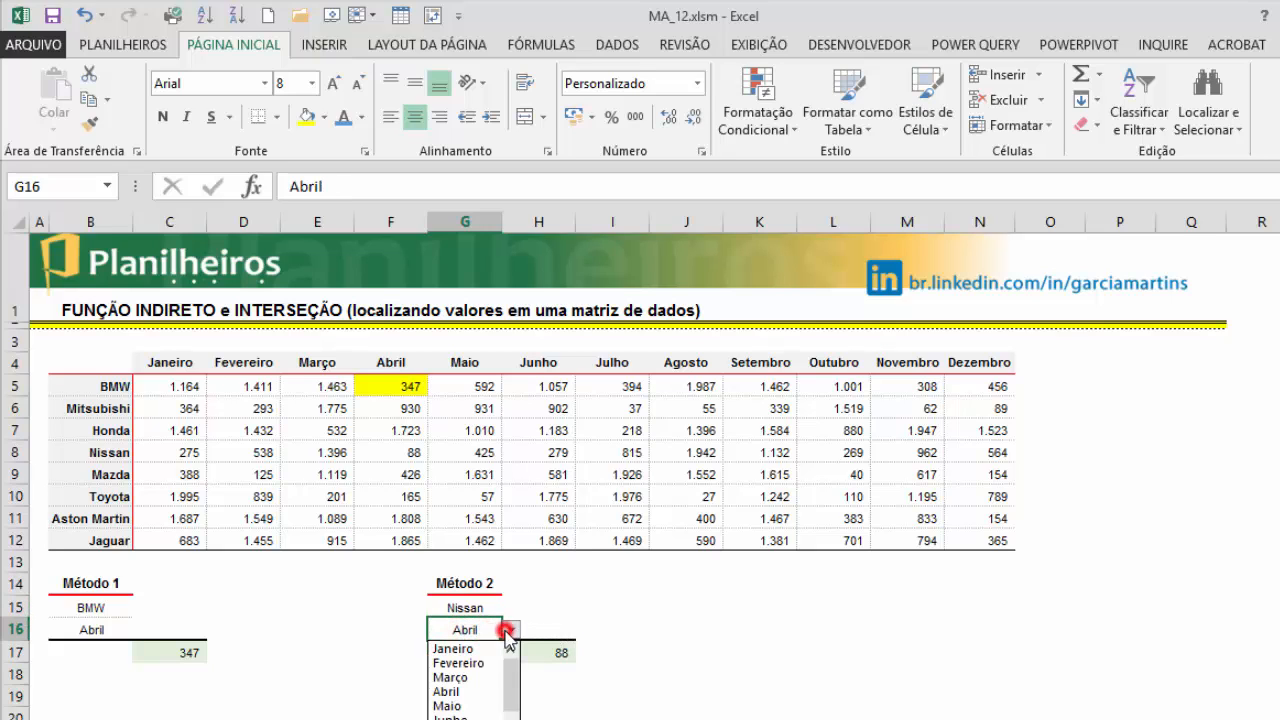
pyautogui.click(479, 706)
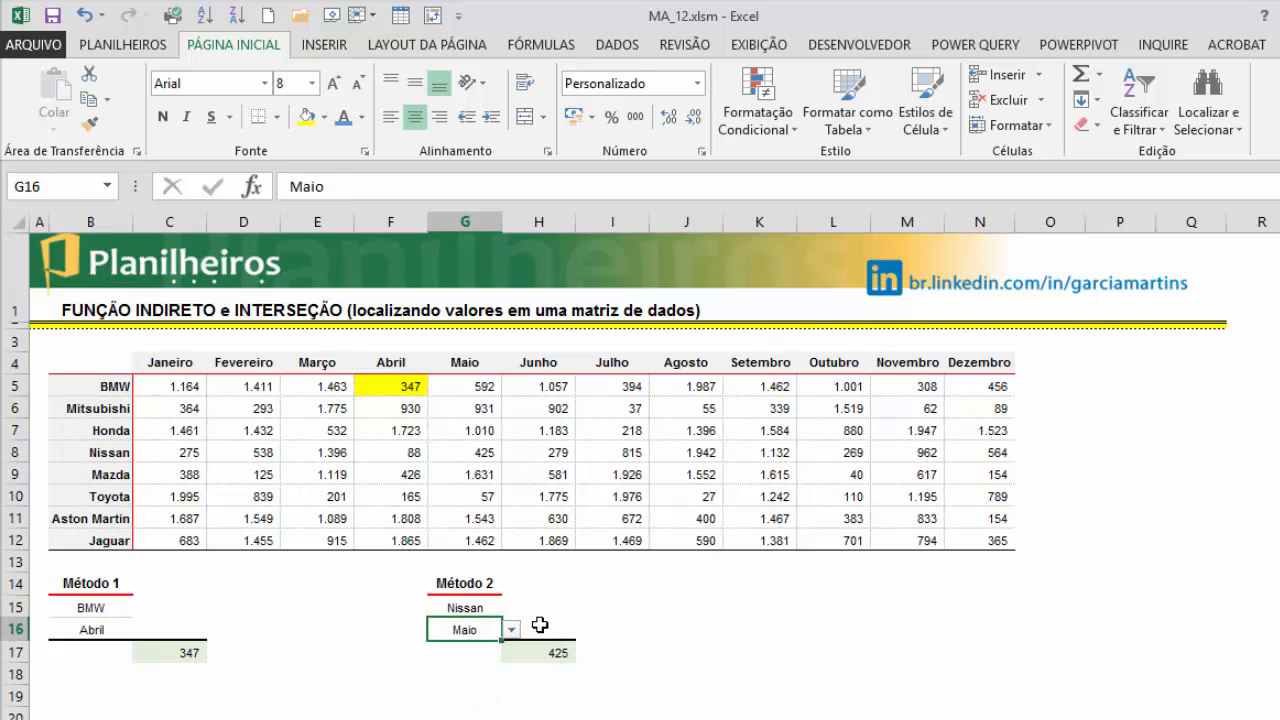
# Step: Locate the cell where the Nissan row meets the Maio column, and highlight G8 with yellow fill
pyautogui.click(157, 451)
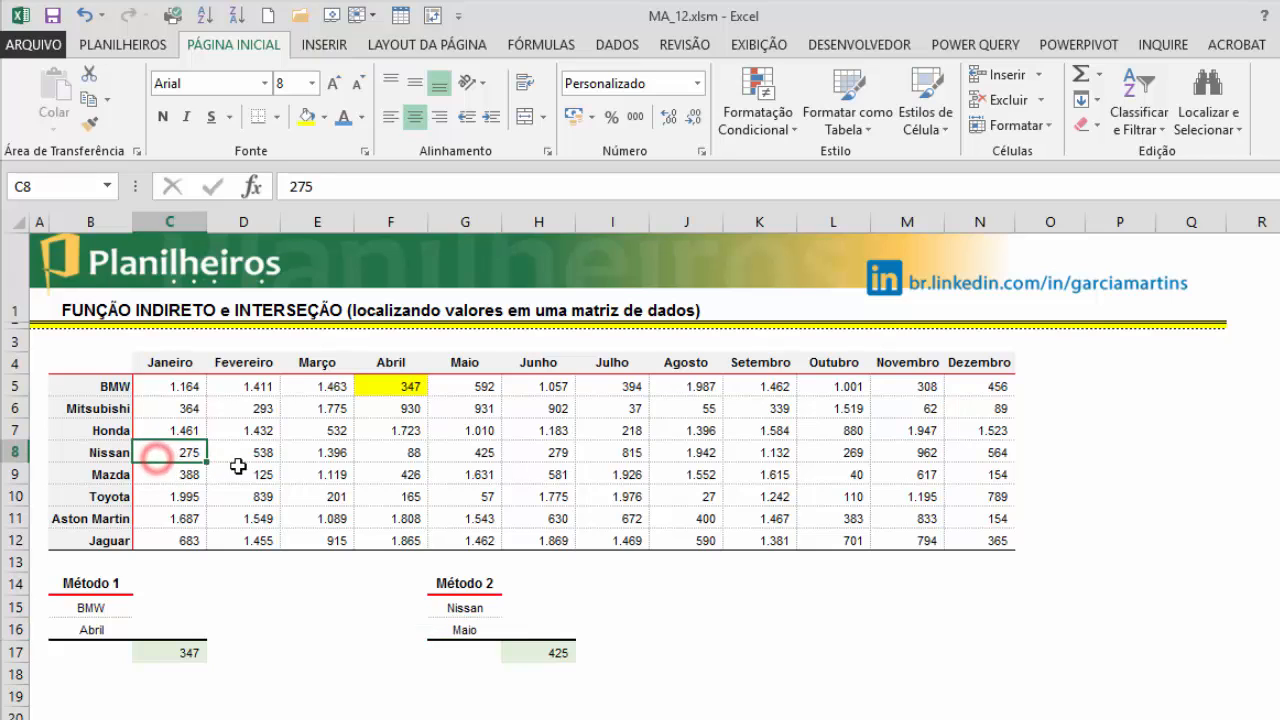
pyautogui.click(469, 450)
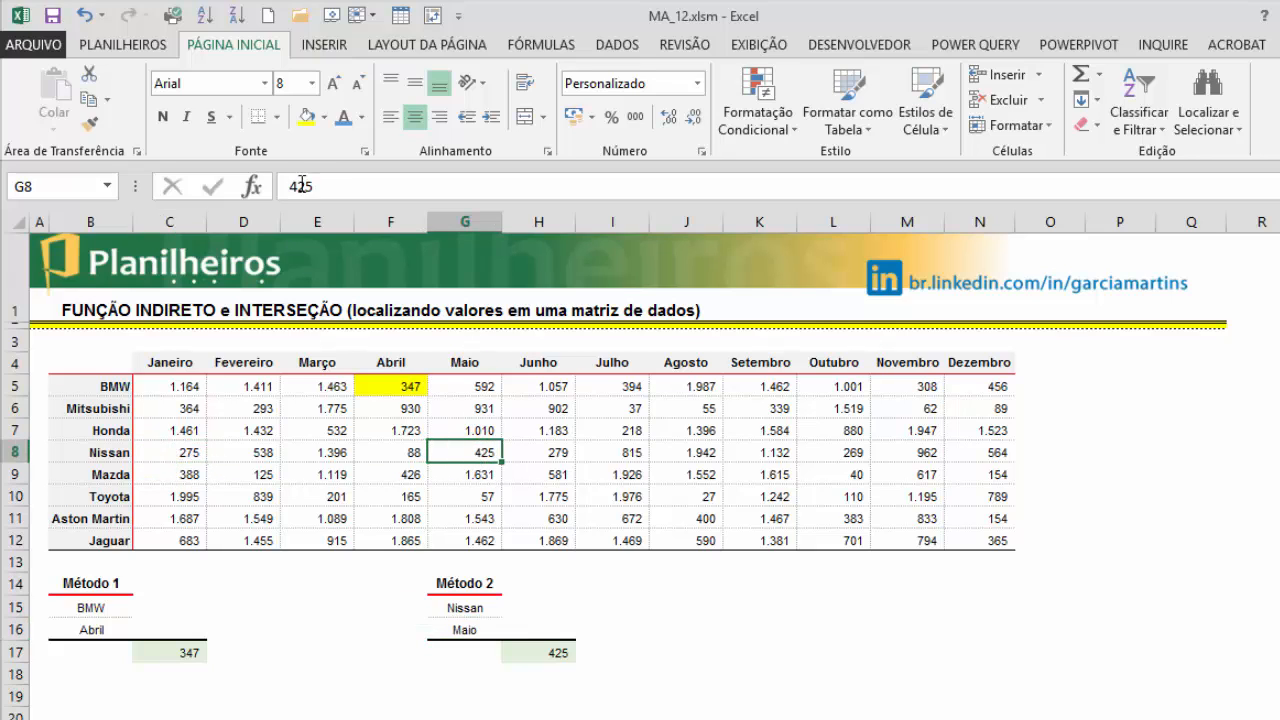
pyautogui.click(309, 122)
pyautogui.click(704, 605)
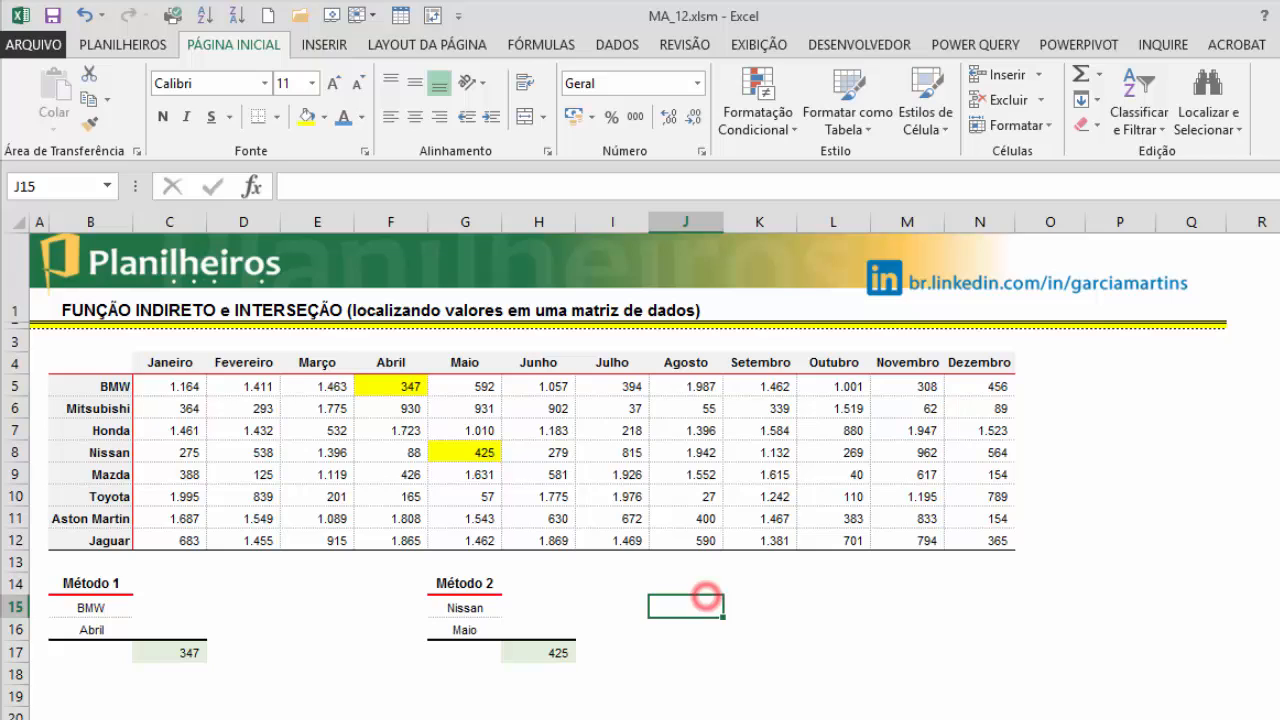
# Step: Test the Método 2 formula with Fevereiro in G16, set the month to Agosto, and review both criteria cells
pyautogui.click(459, 629)
pyautogui.click(511, 629)
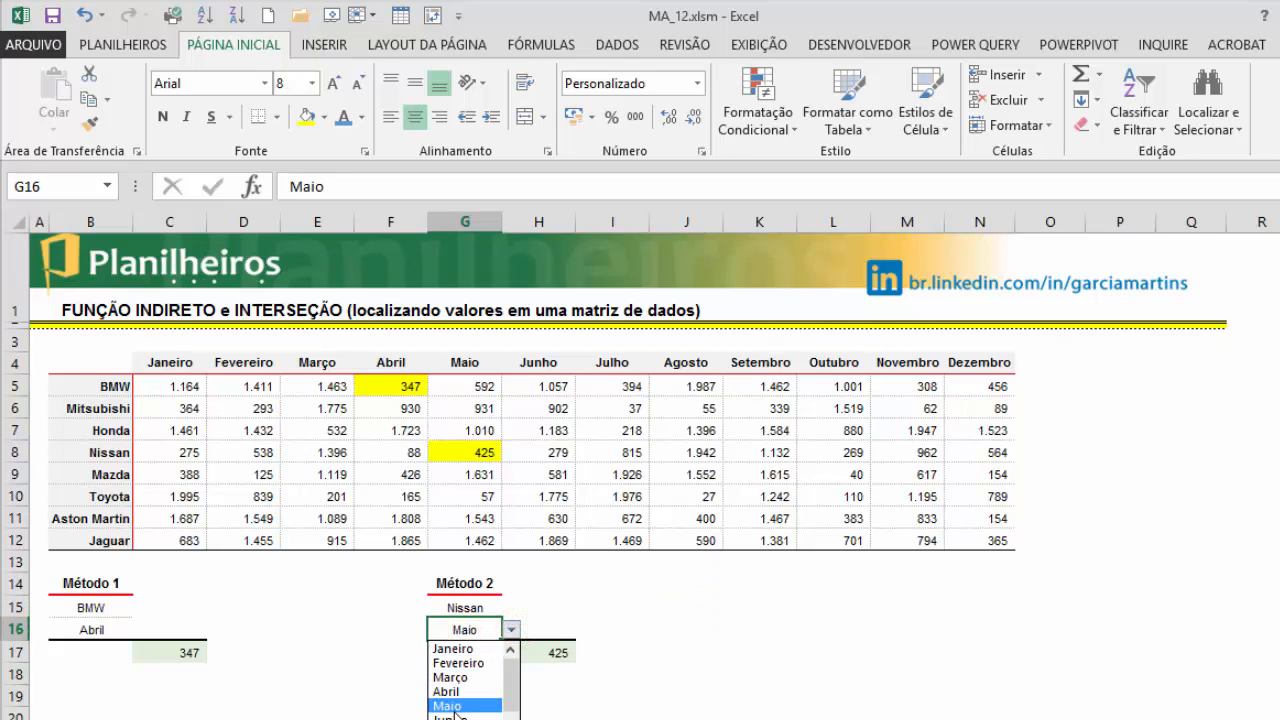
pyautogui.click(455, 664)
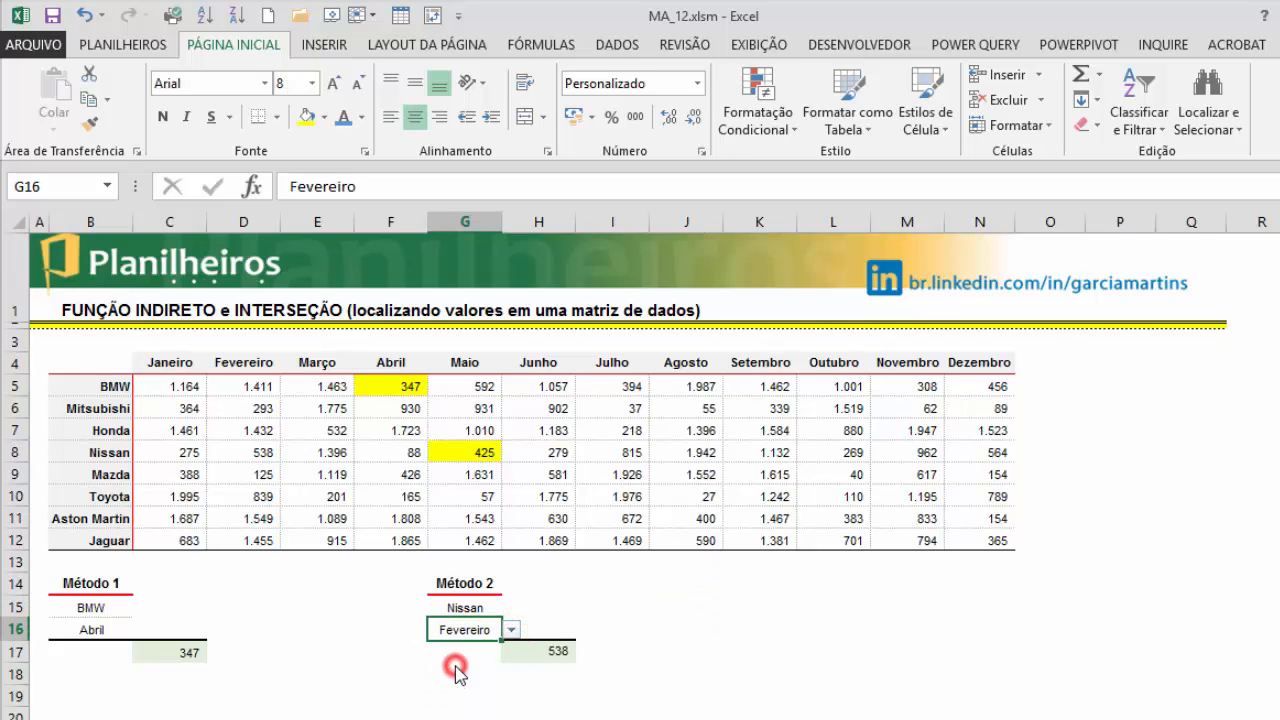
pyautogui.click(511, 628)
pyautogui.click(482, 718)
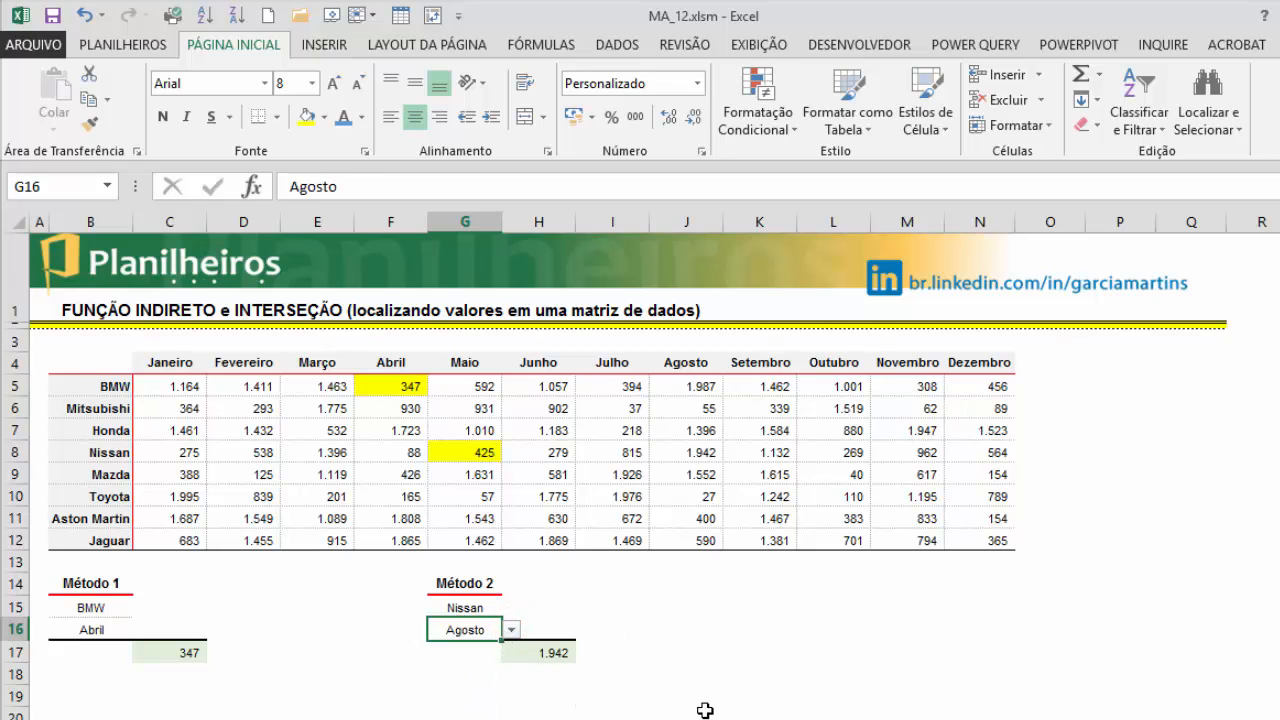
pyautogui.click(637, 672)
pyautogui.click(549, 608)
pyautogui.click(467, 607)
pyautogui.click(488, 630)
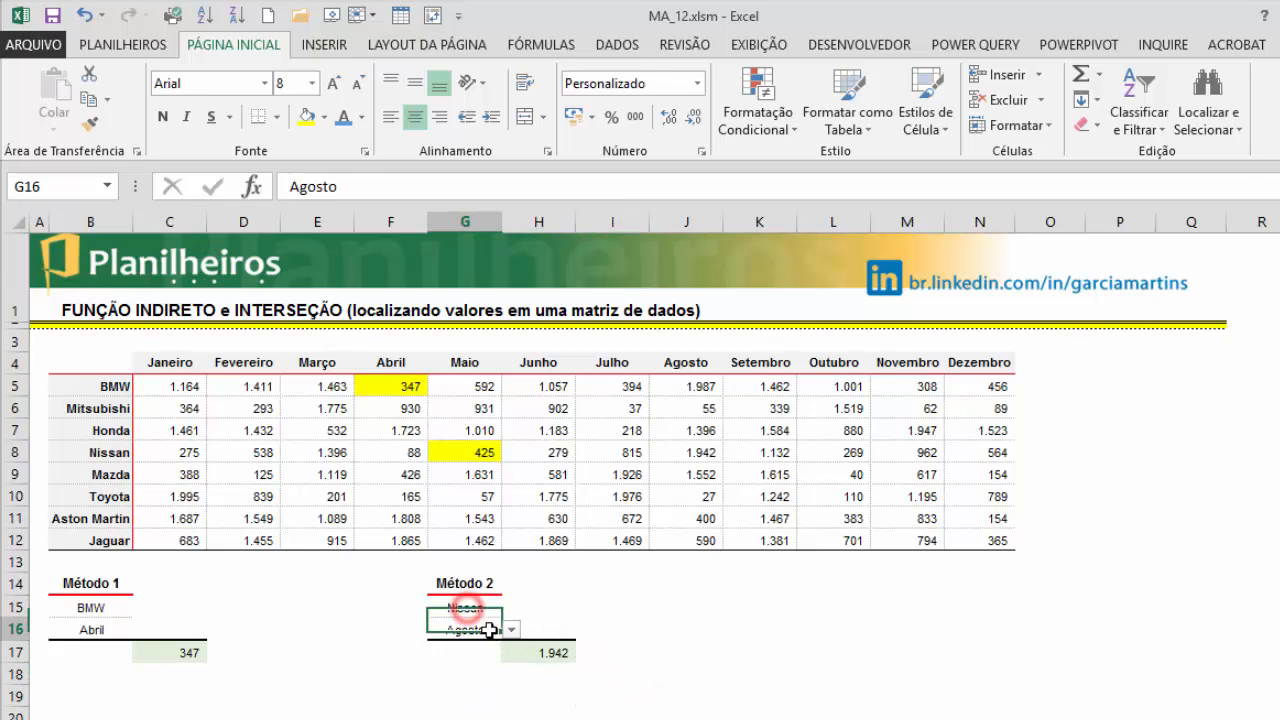
# Step: Test the Método 2 formula by selecting Mazda and then Aston Martin as the brand in G15
pyautogui.click(466, 607)
pyautogui.click(605, 627)
pyautogui.click(460, 608)
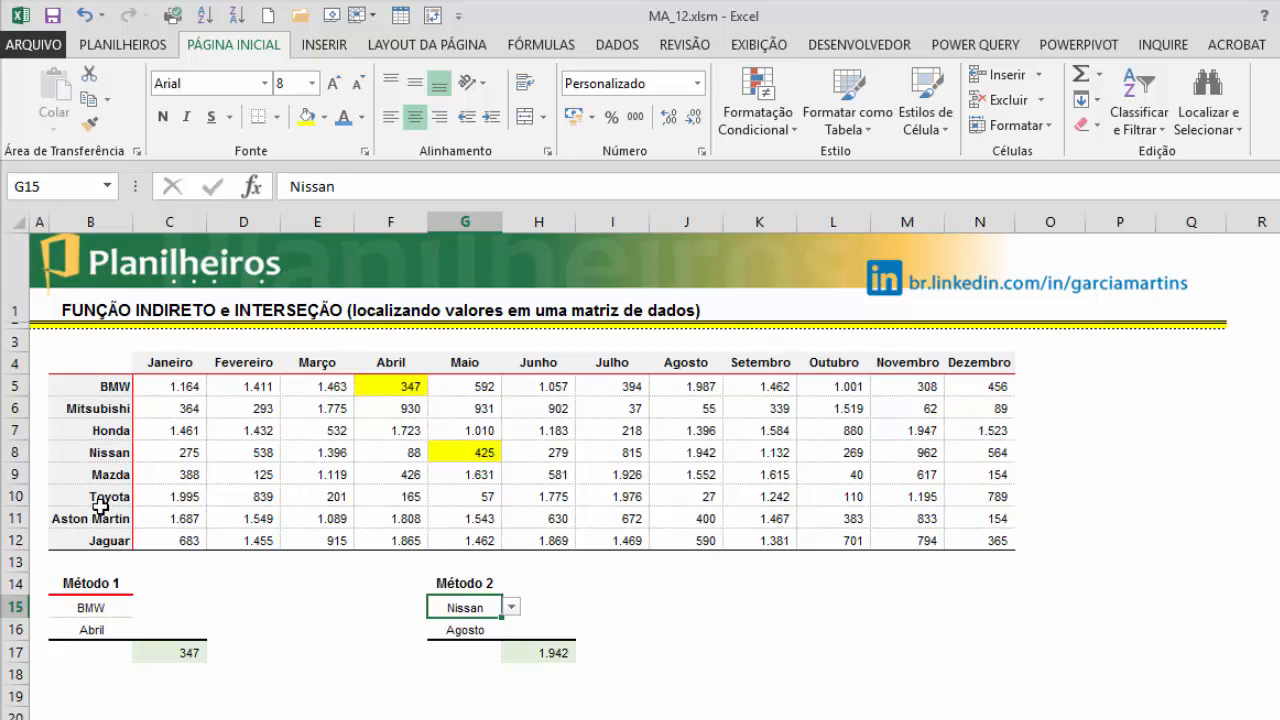
pyautogui.click(511, 605)
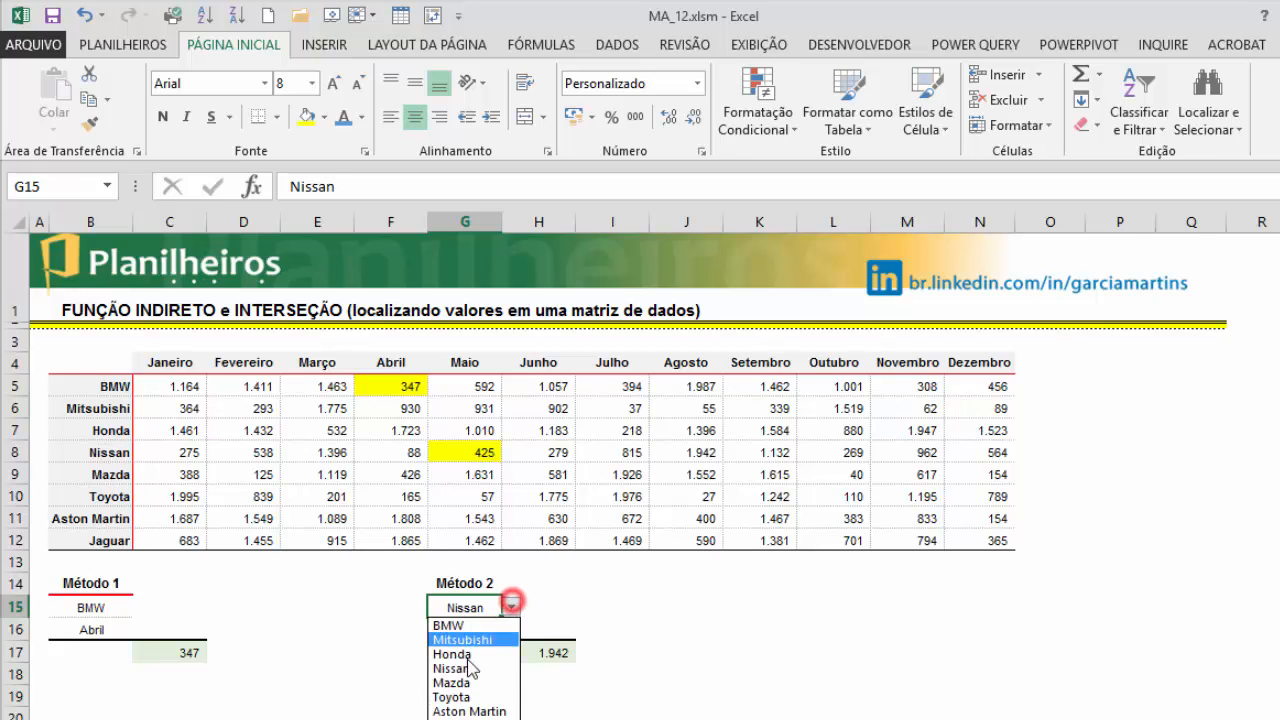
pyautogui.click(465, 682)
pyautogui.click(511, 605)
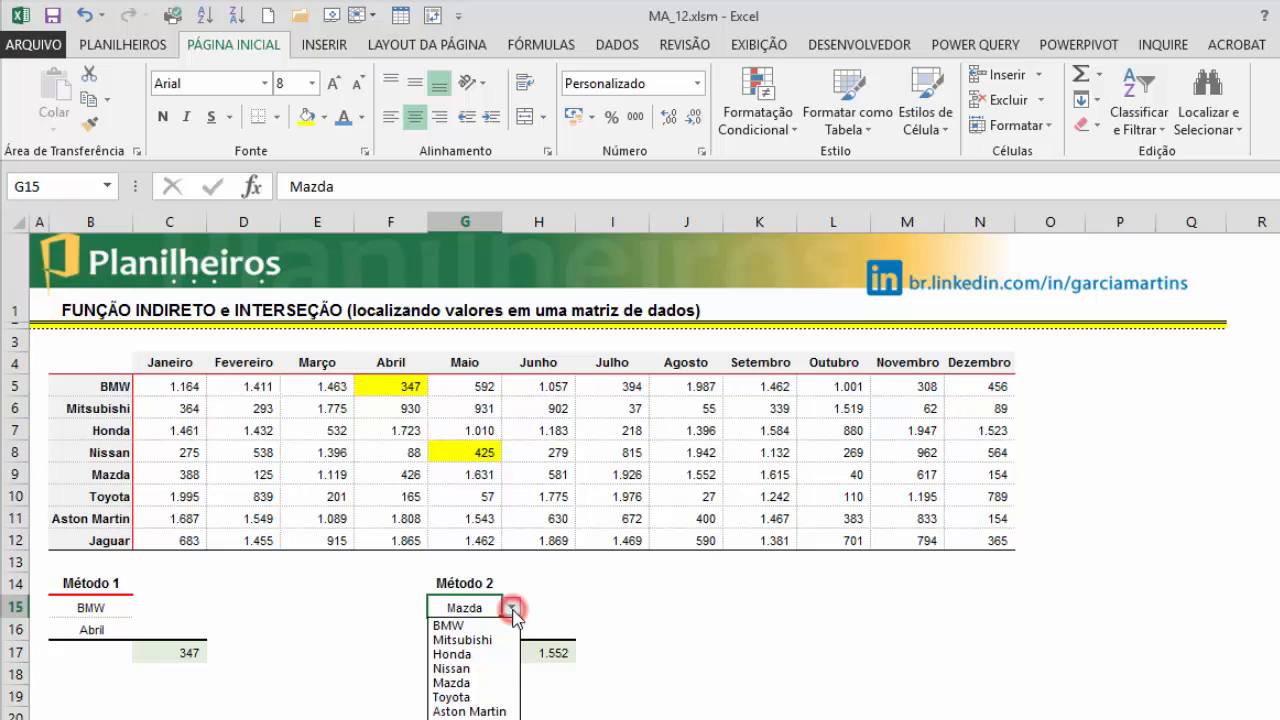
pyautogui.click(463, 712)
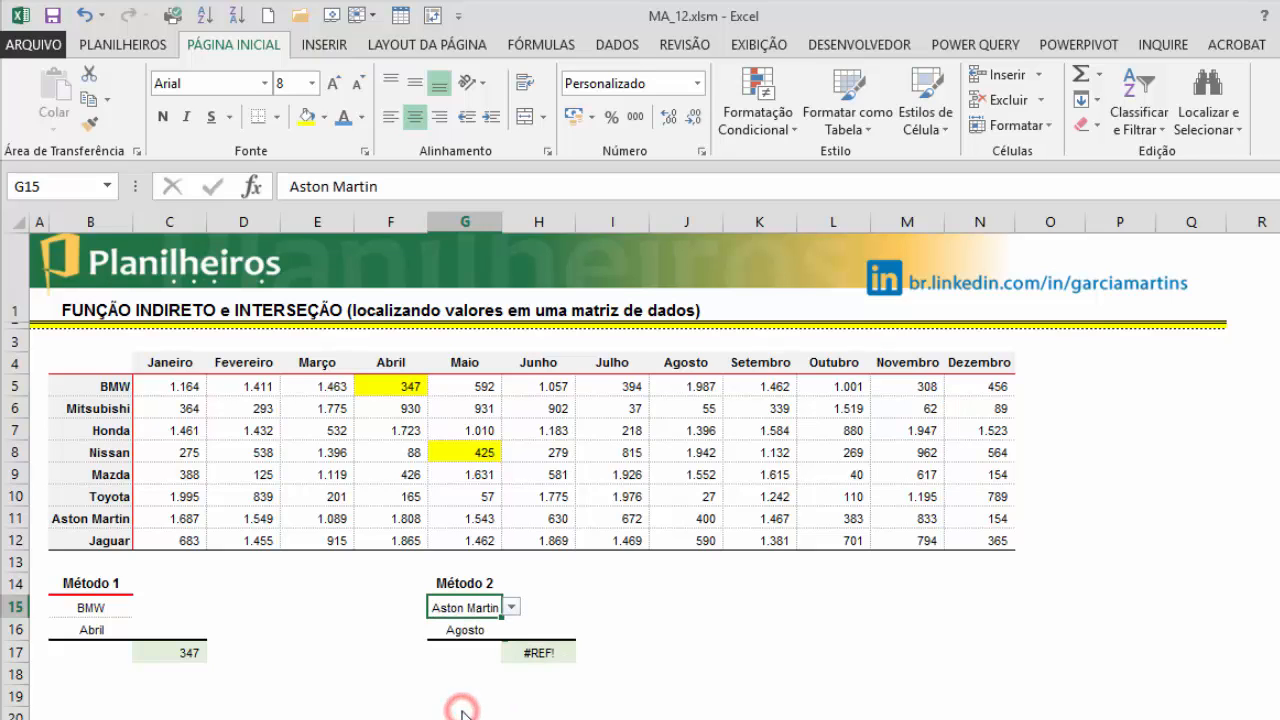
# Step: Review the H17 formula against the brand in G15, and insert SUBSTITUIR before G15 inside the first INDIRETO
pyautogui.click(550, 653)
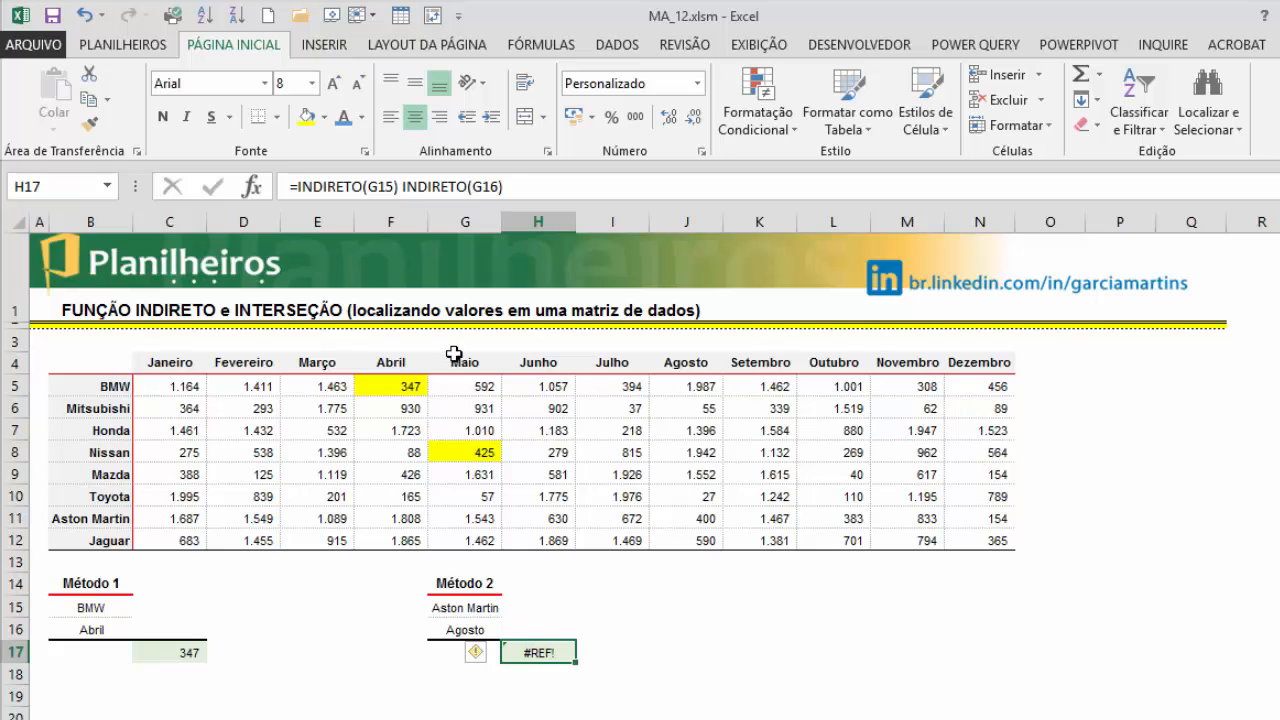
pyautogui.click(478, 610)
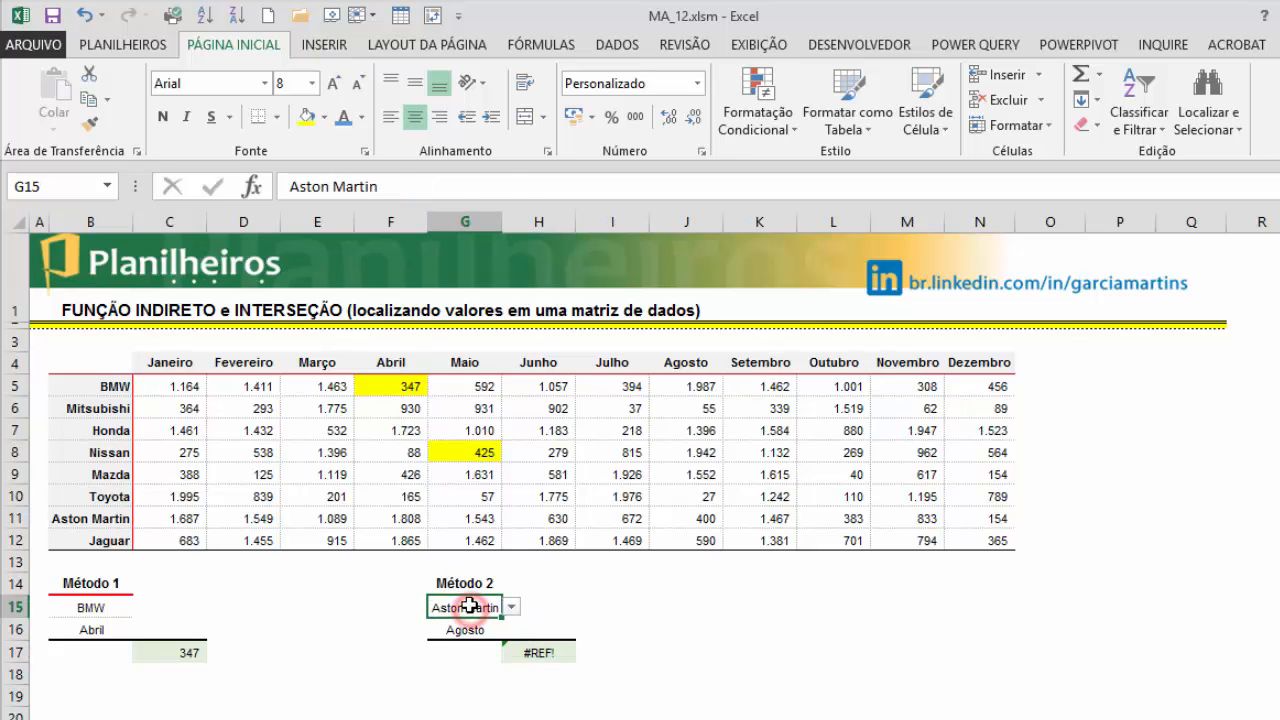
pyautogui.click(533, 652)
pyautogui.click(494, 614)
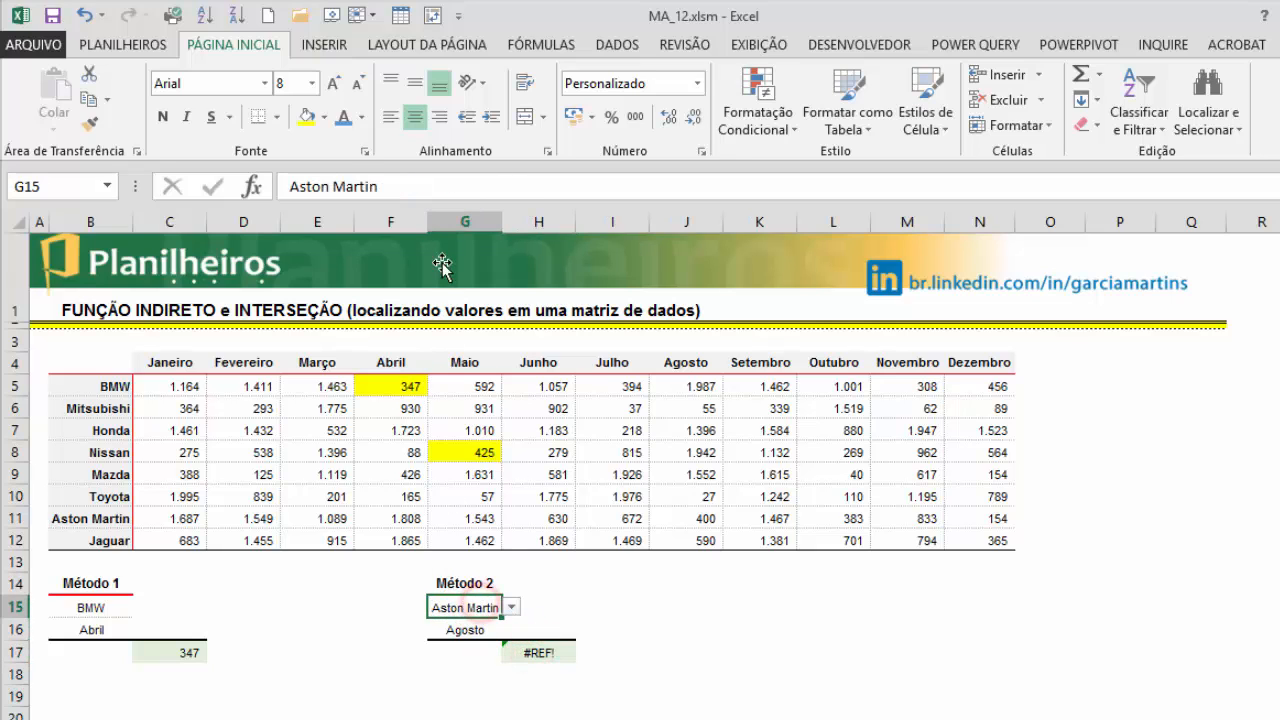
pyautogui.click(563, 654)
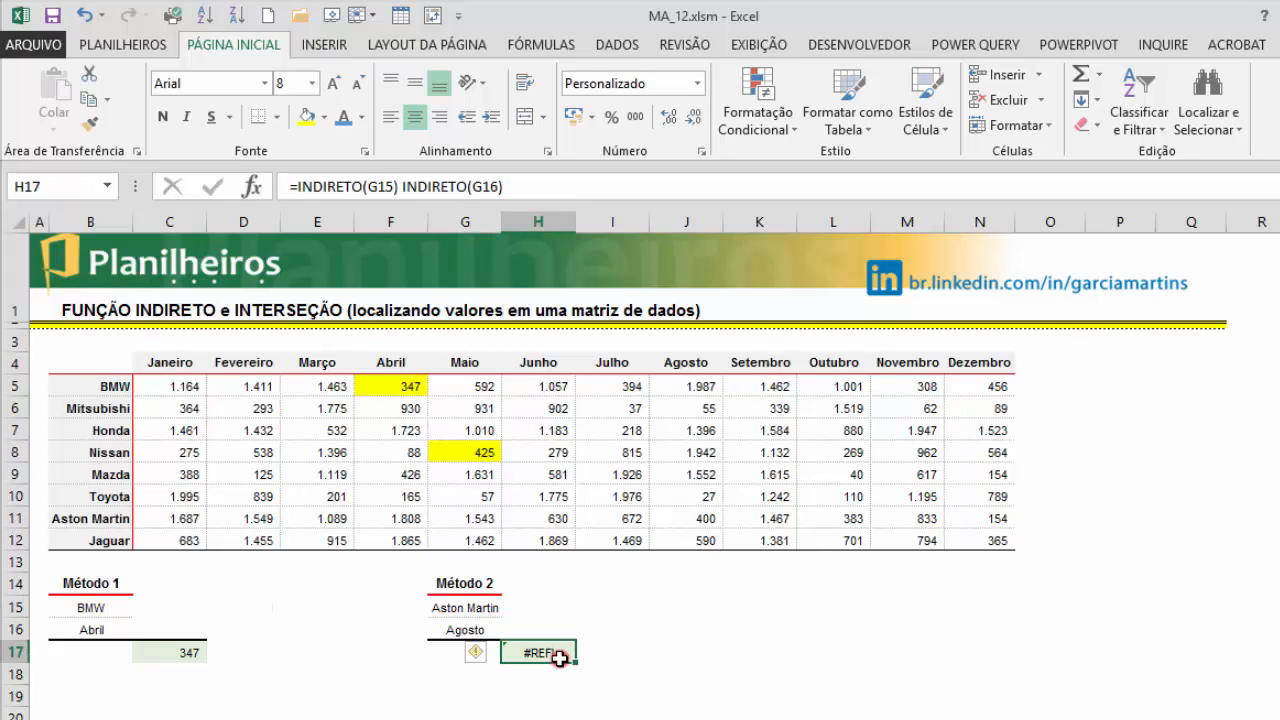
pyautogui.click(362, 186)
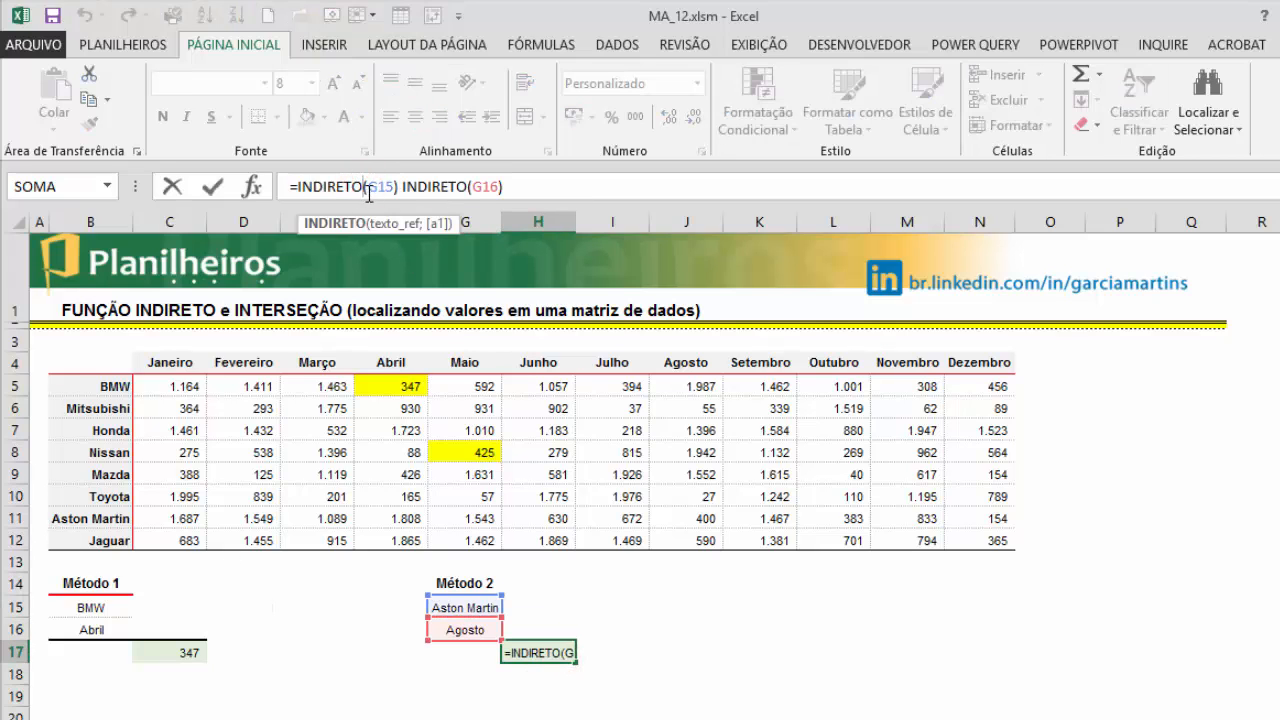
pyautogui.click(369, 189)
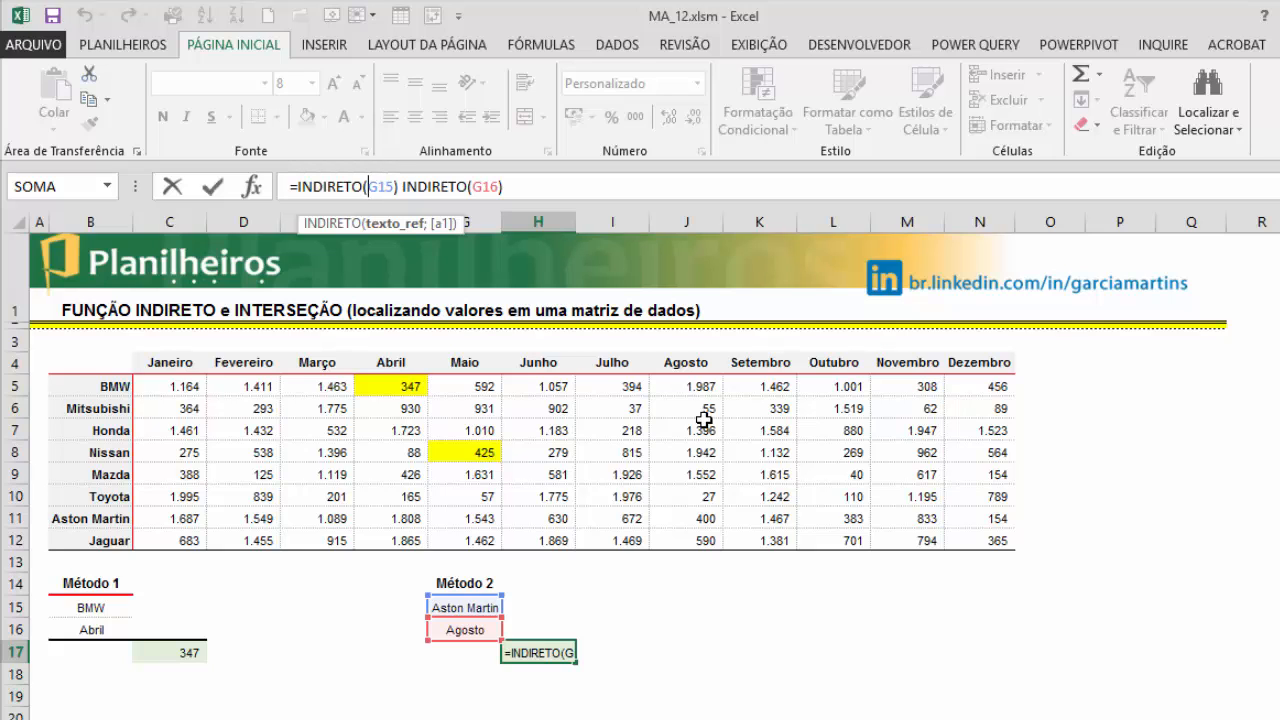
pyautogui.write('subs')
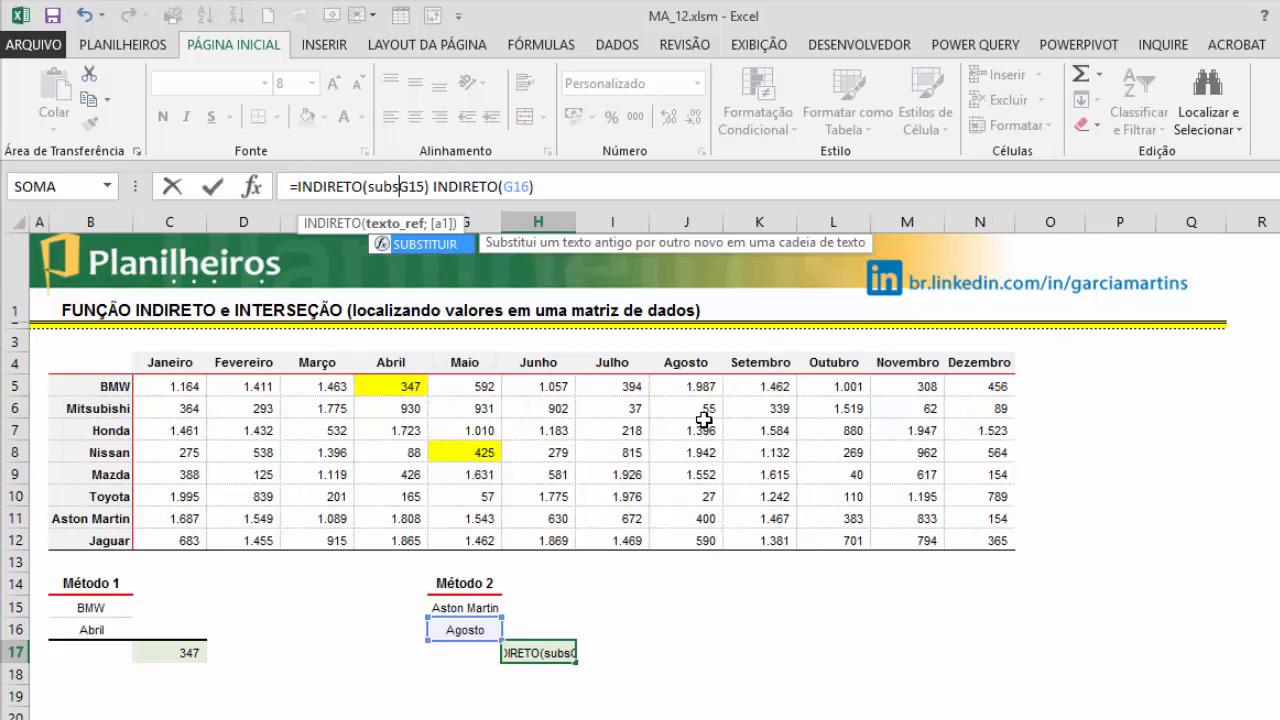
pyautogui.press('Tab')
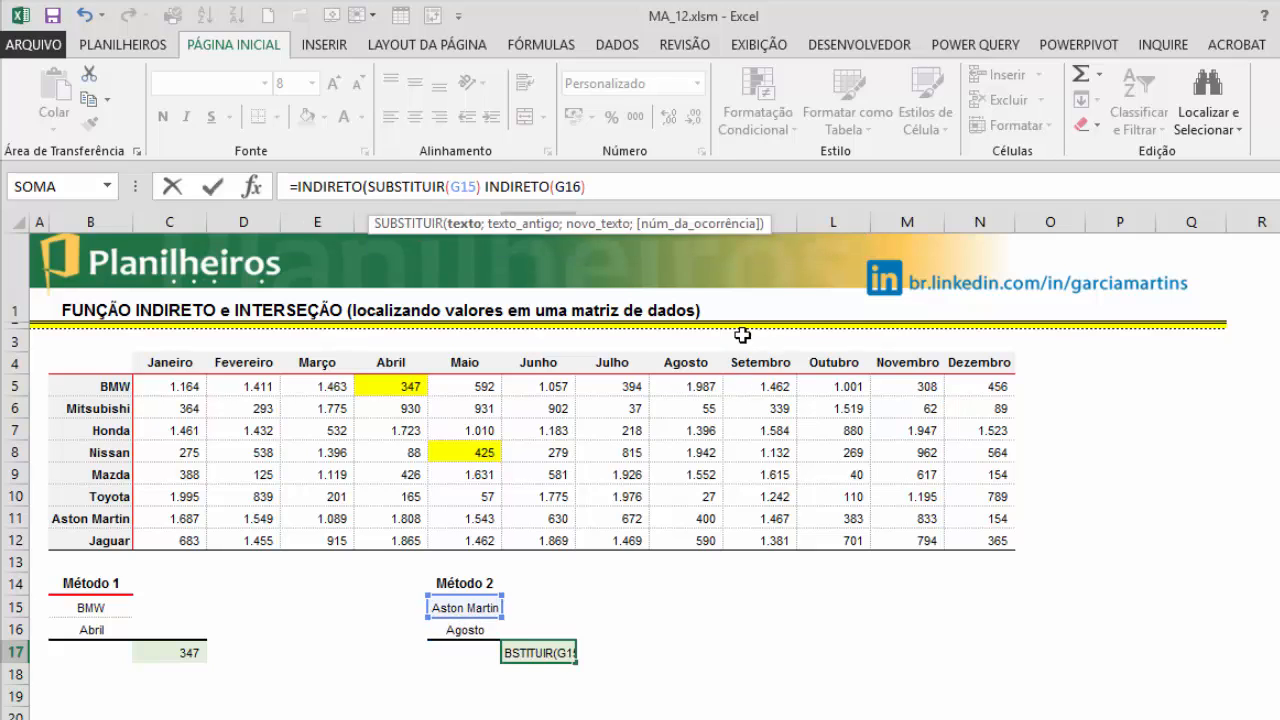
# Step: Complete SUBSTITUIR to replace spaces with underscores, making the H17 formula =INDIRETO(SUBSTITUIR(G15;" ";"_")) INDIRETO(G16)
pyautogui.click(478, 184)
pyautogui.write(')')
pyautogui.write(';')
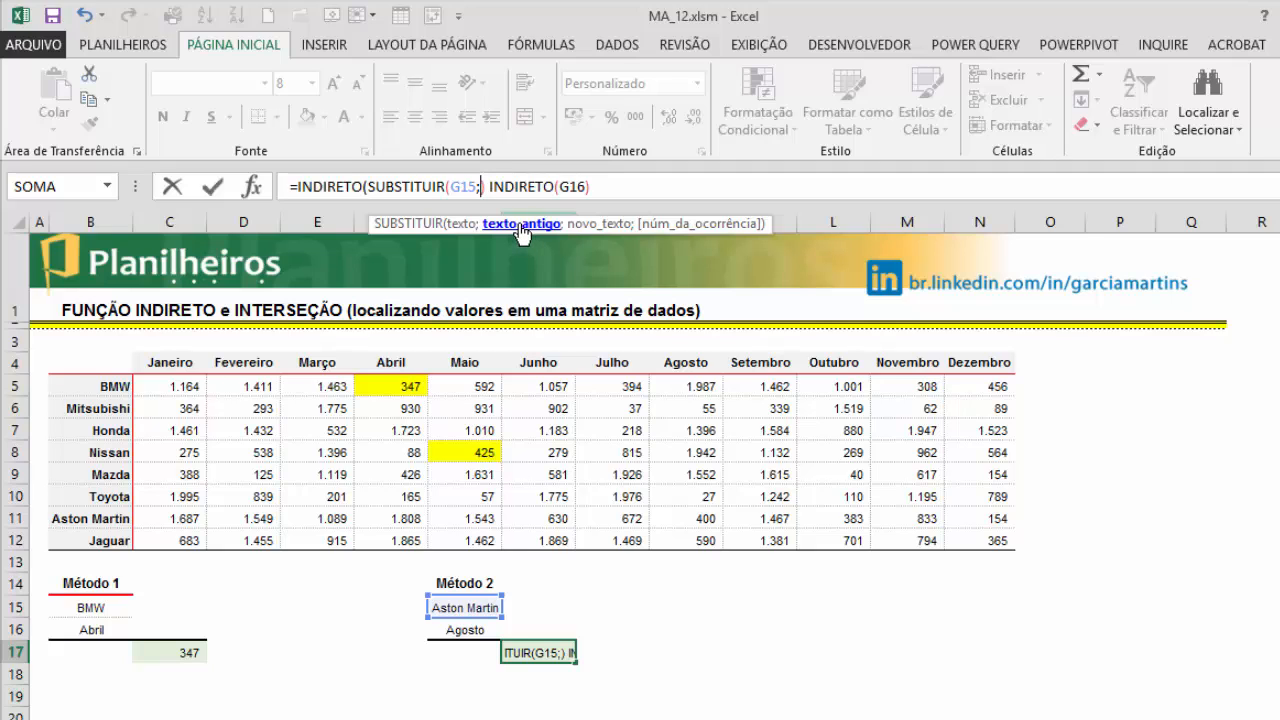
pyautogui.write('" "')
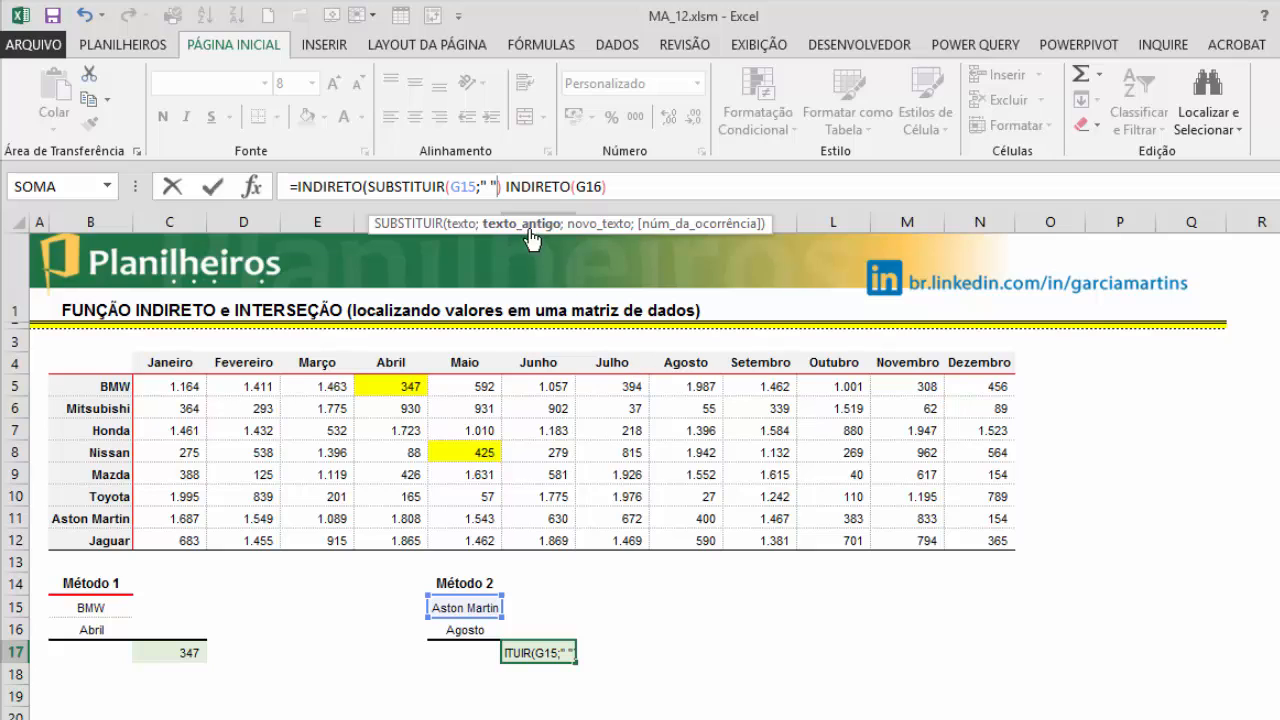
pyautogui.write(';')
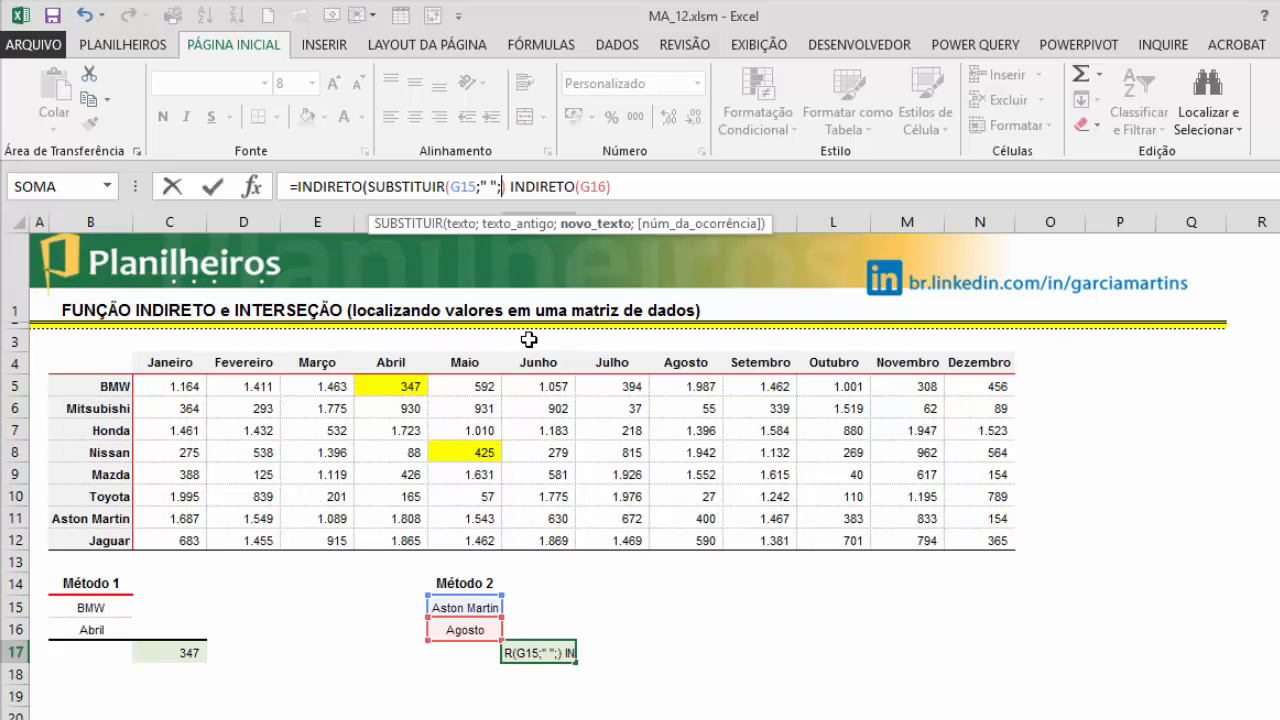
pyautogui.write('";"')
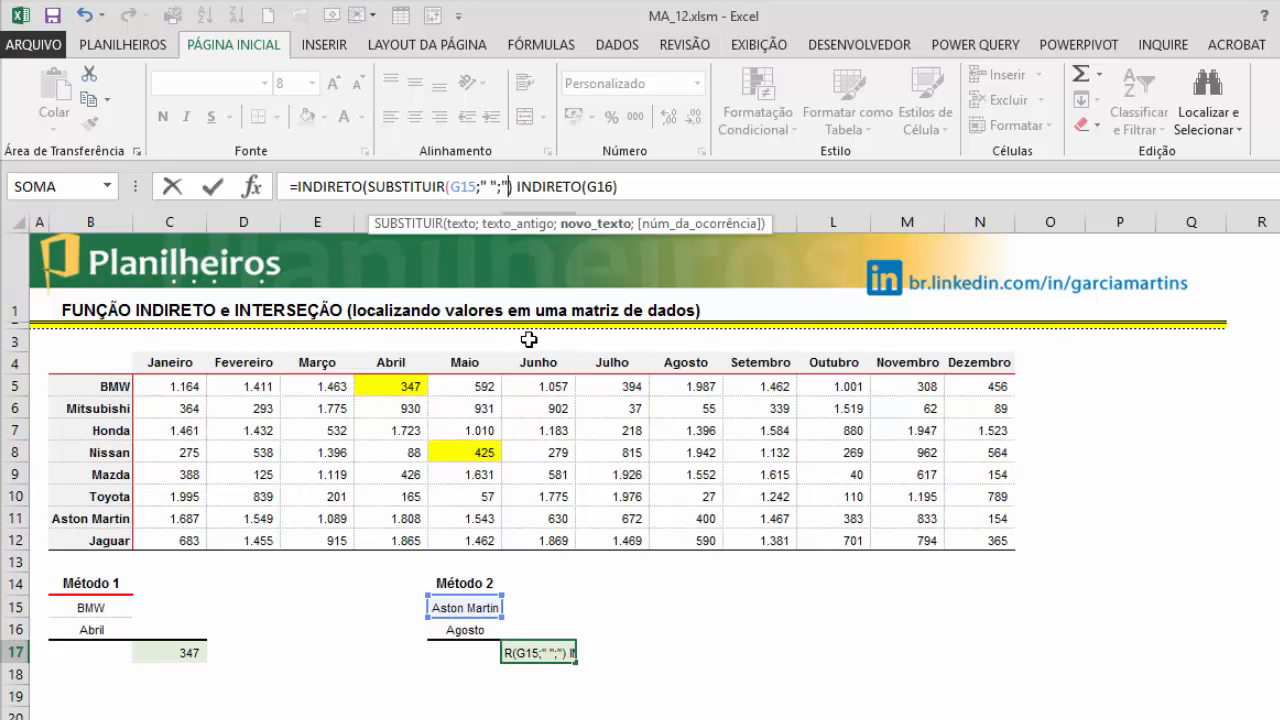
pyautogui.write('_"')
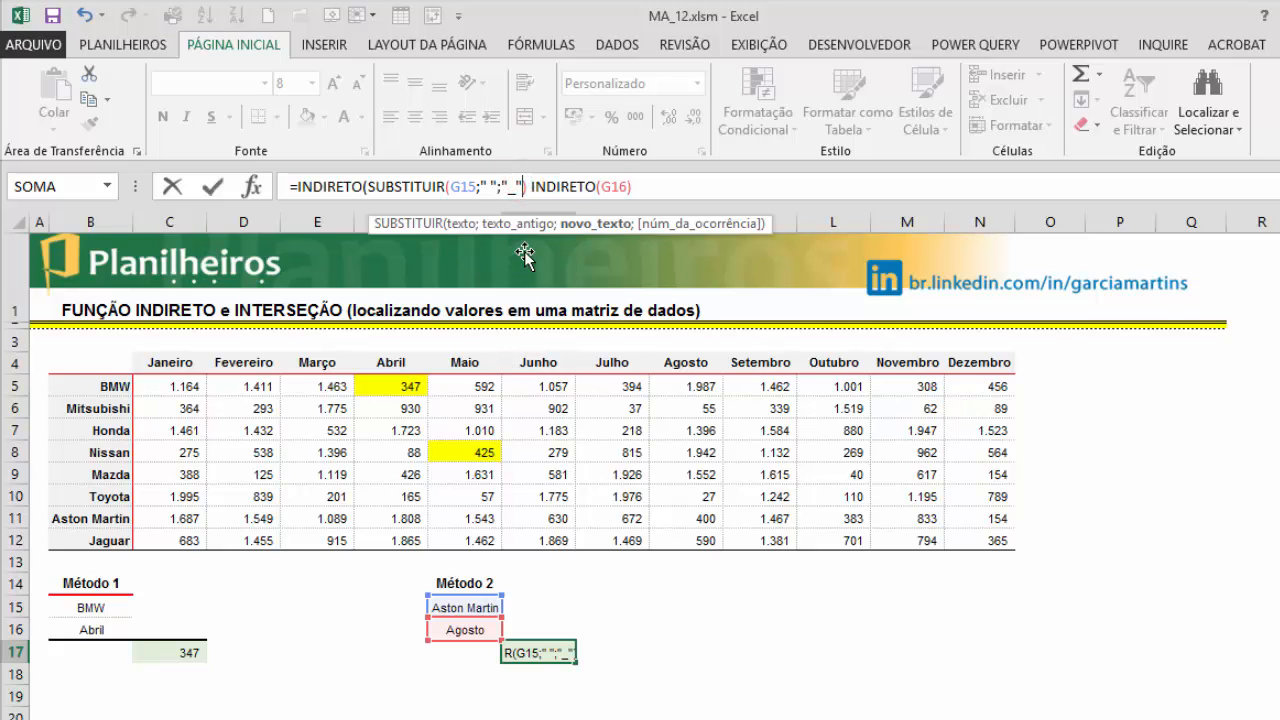
pyautogui.write(')')
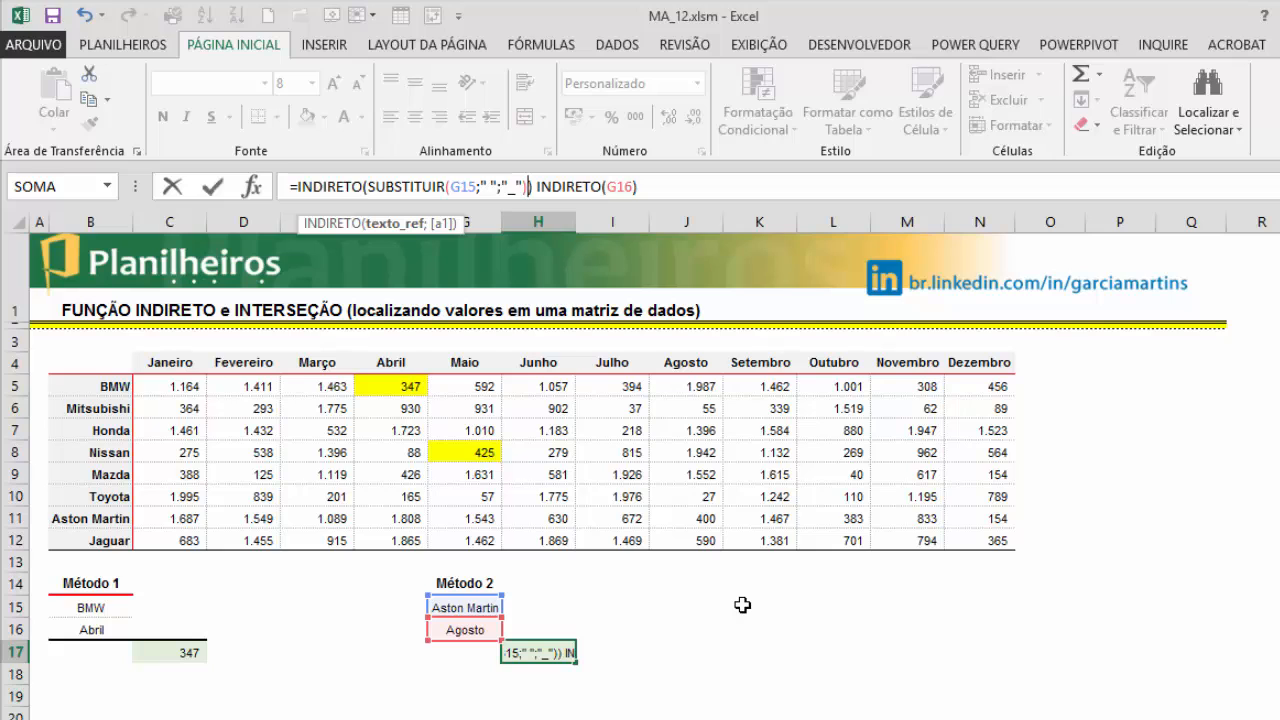
pyautogui.press('Return')
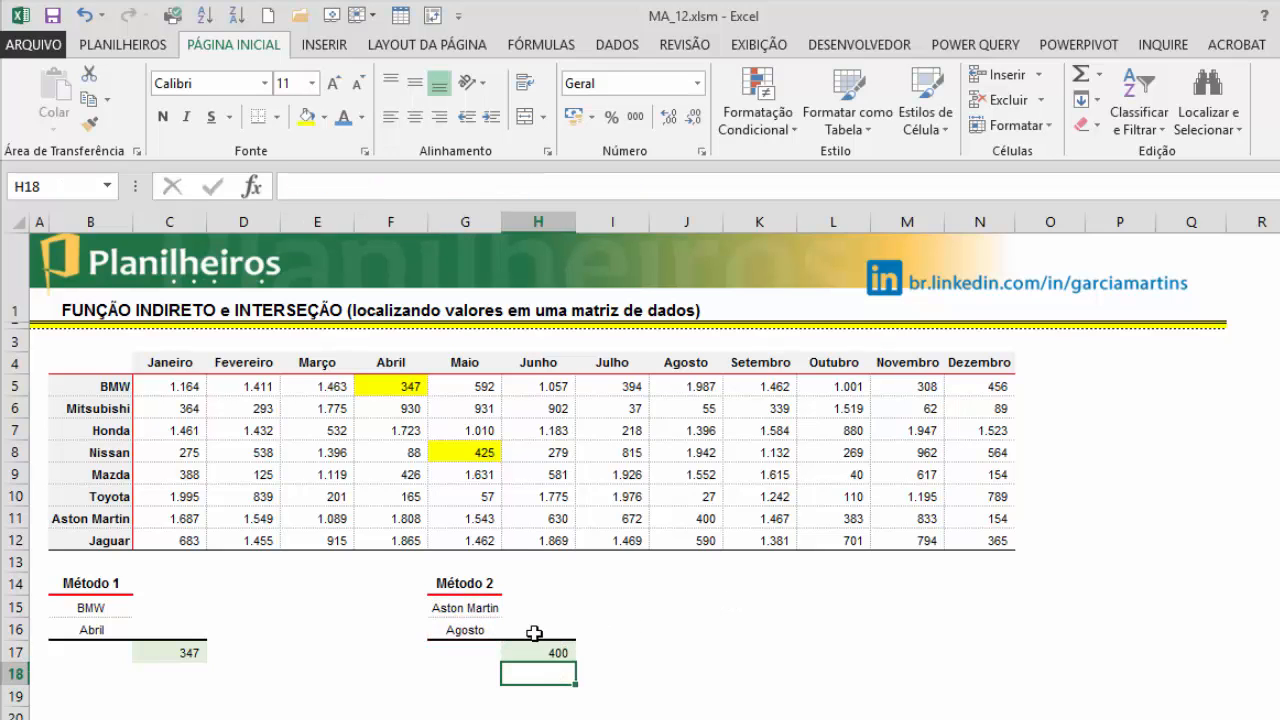
# Step: Test the corrected formula by choosing Mitsubishi, Nissan and Aston Martin in G15, and check the H17 formula
pyautogui.click(457, 607)
pyautogui.click(512, 607)
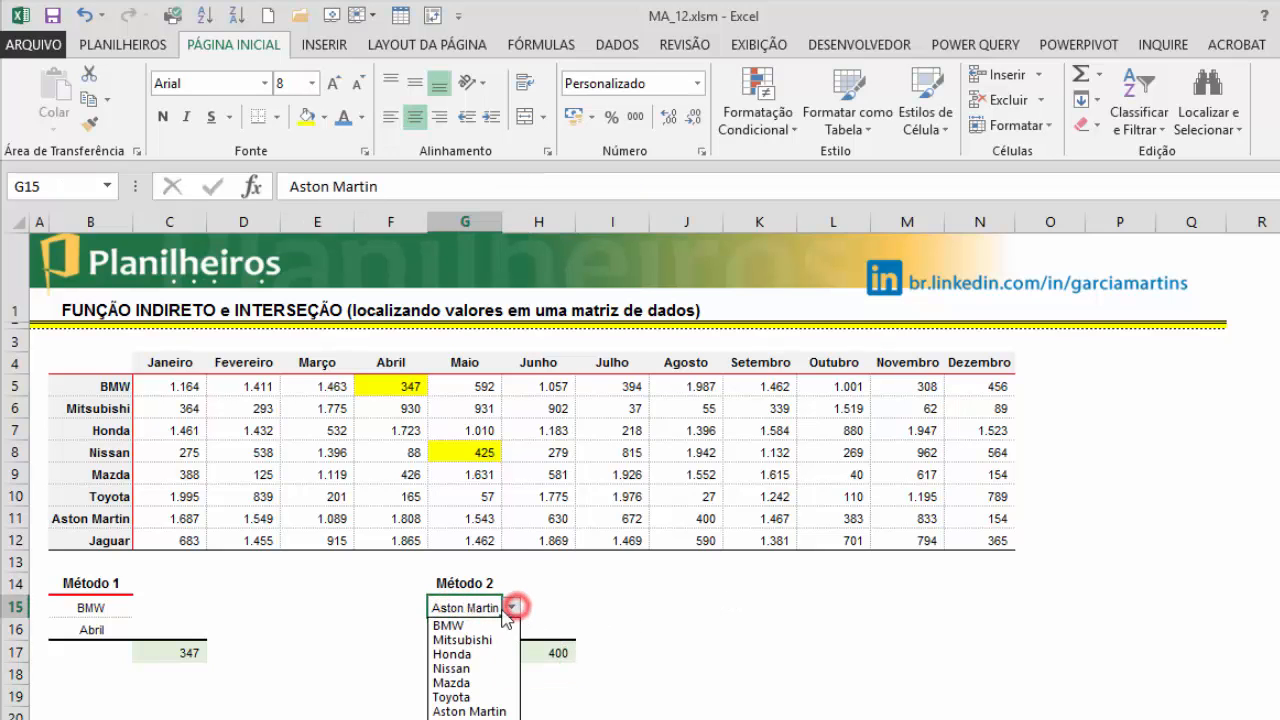
pyautogui.click(460, 640)
pyautogui.click(512, 607)
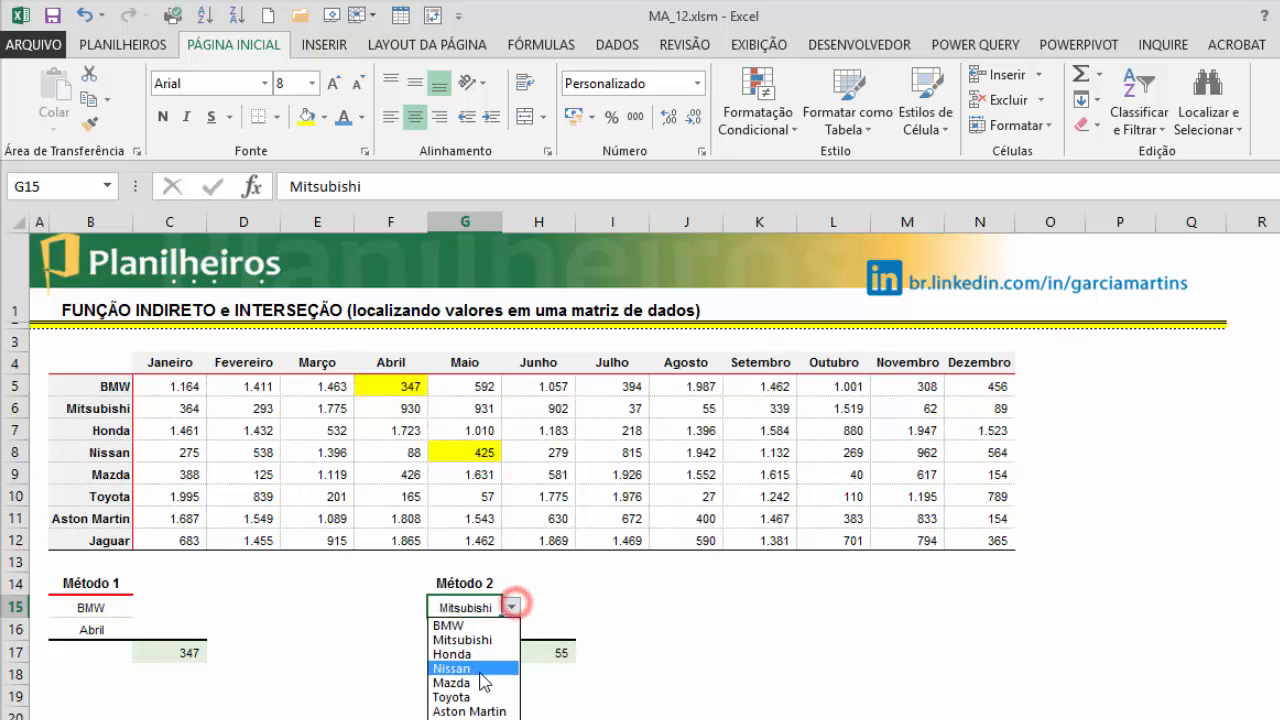
pyautogui.click(470, 668)
pyautogui.click(512, 607)
pyautogui.click(457, 711)
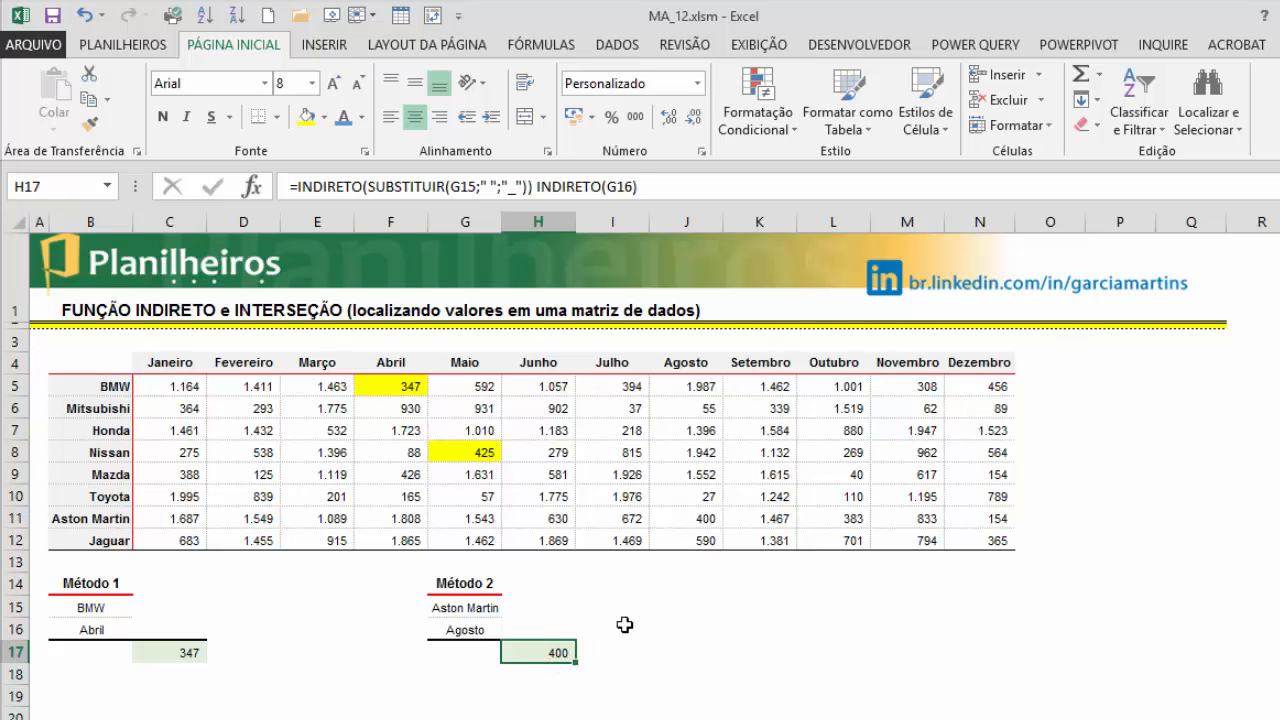
pyautogui.click(793, 675)
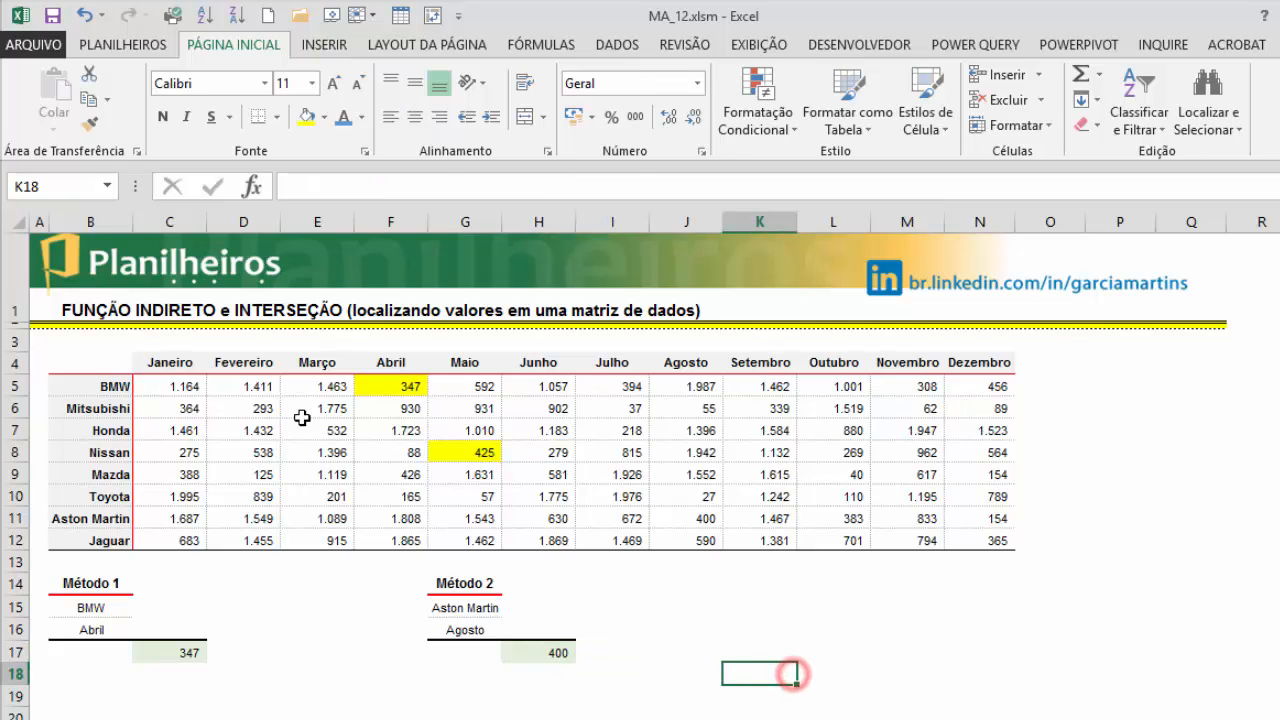
# Step: Remove the fill color from all the matrix values in C5:N12
pyautogui.moveTo(168, 388); pyautogui.dragTo(1014, 549)
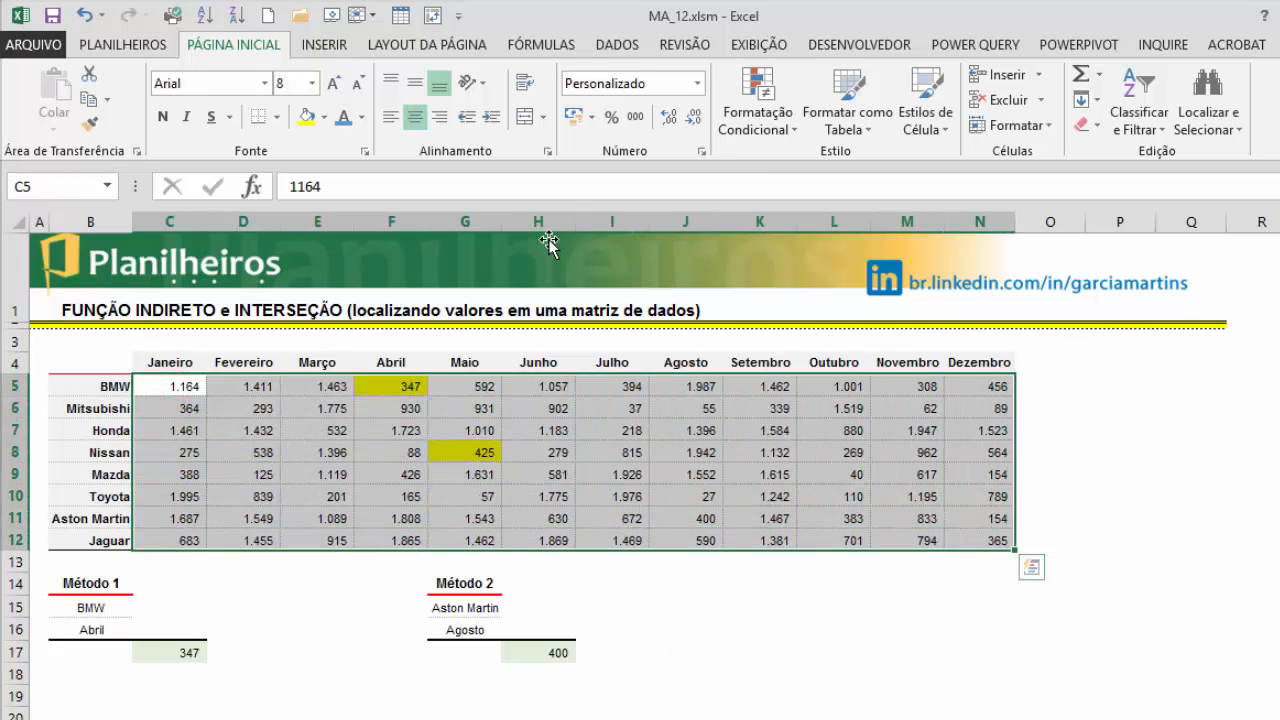
pyautogui.click(324, 117)
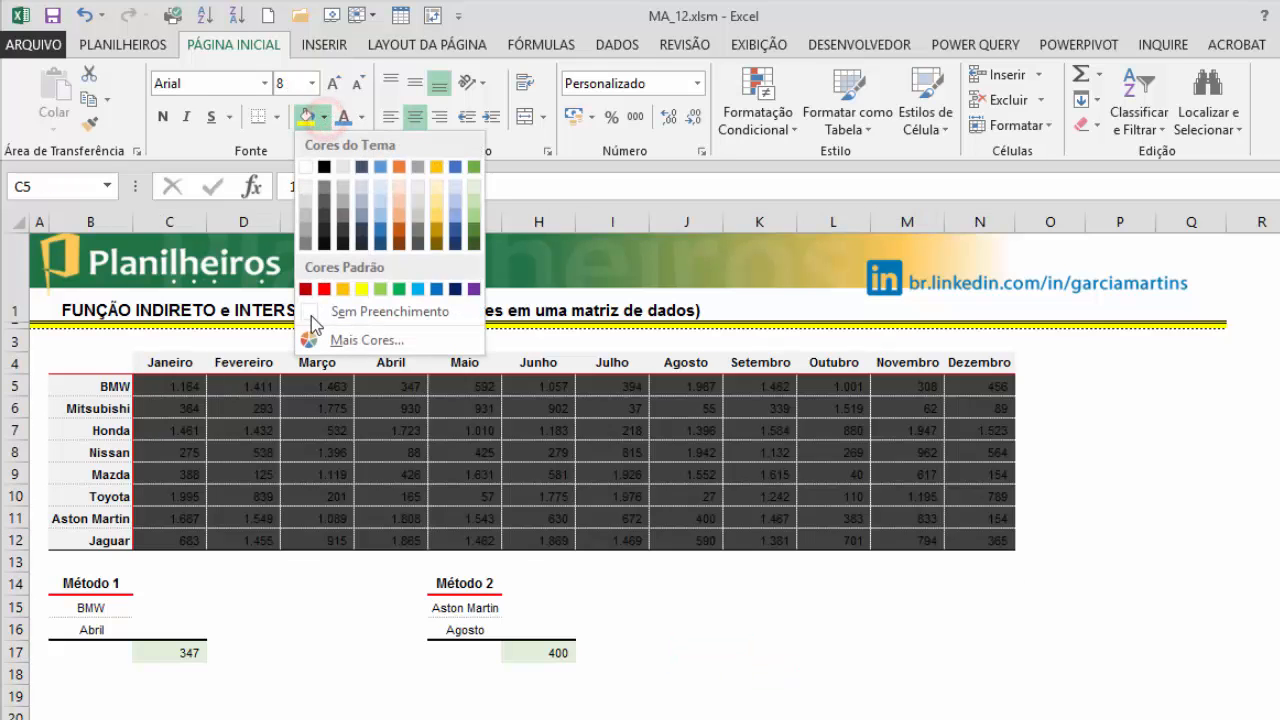
pyautogui.click(338, 305)
pyautogui.click(718, 565)
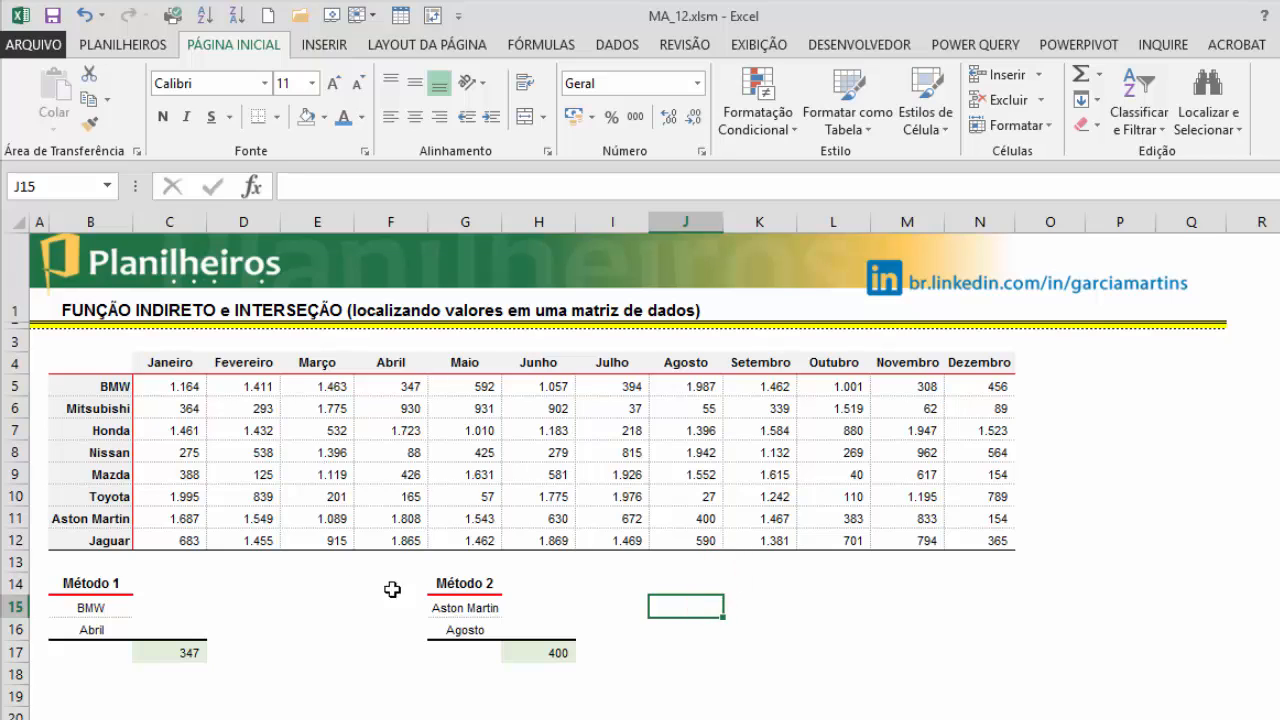
# Step: Set the brand in G15 to Mazda, and examine the Mazda row and the month criterion in G16
pyautogui.click(468, 607)
pyautogui.click(511, 607)
pyautogui.click(460, 680)
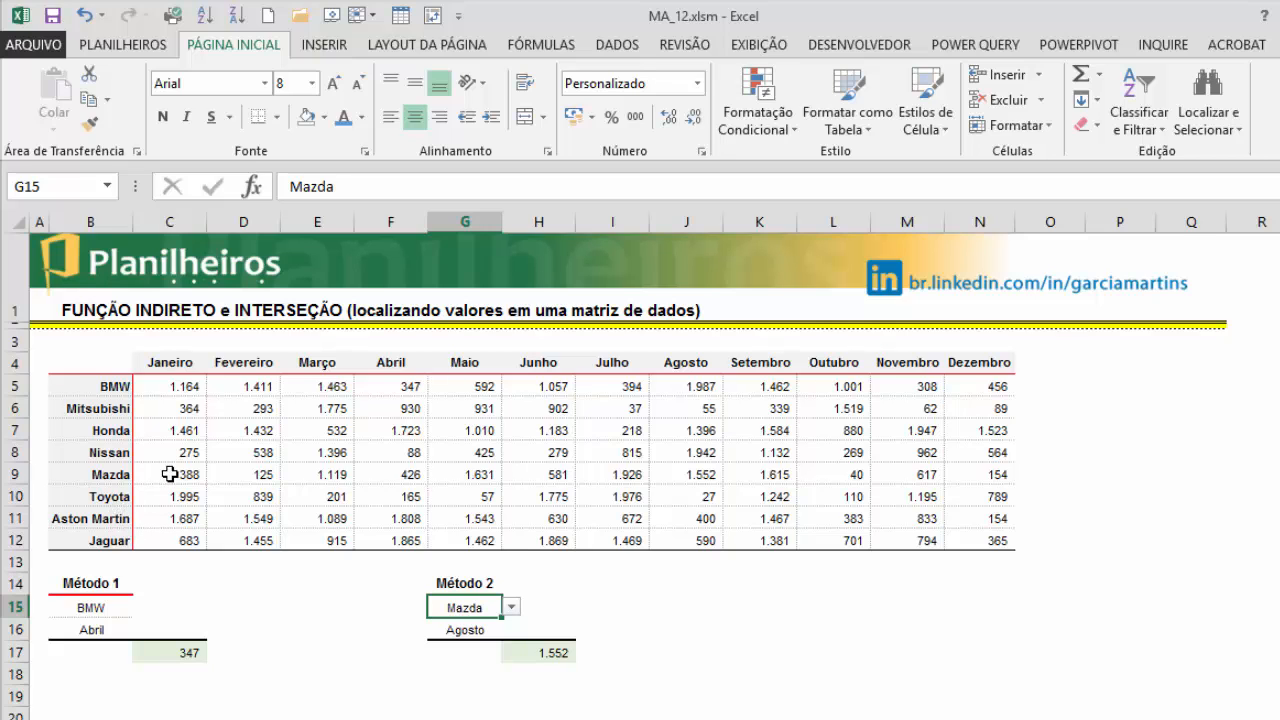
pyautogui.moveTo(170, 474); pyautogui.dragTo(1005, 474)
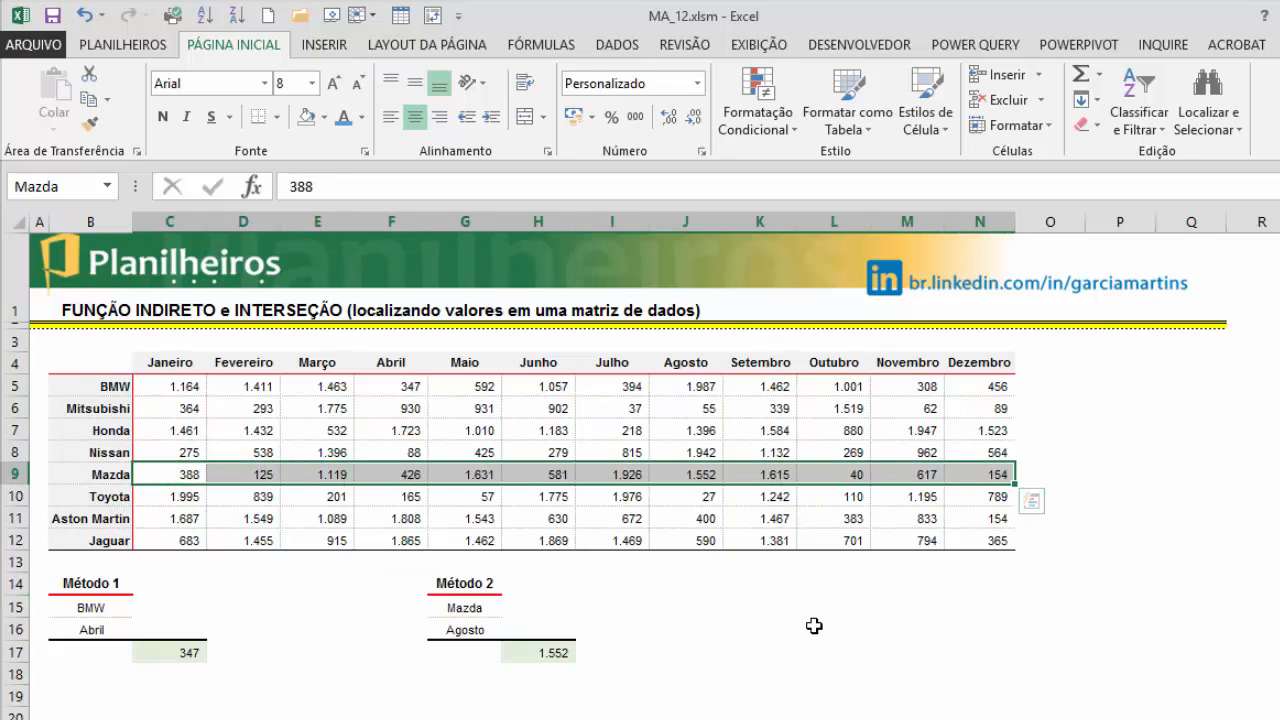
pyautogui.click(814, 626)
pyautogui.click(455, 629)
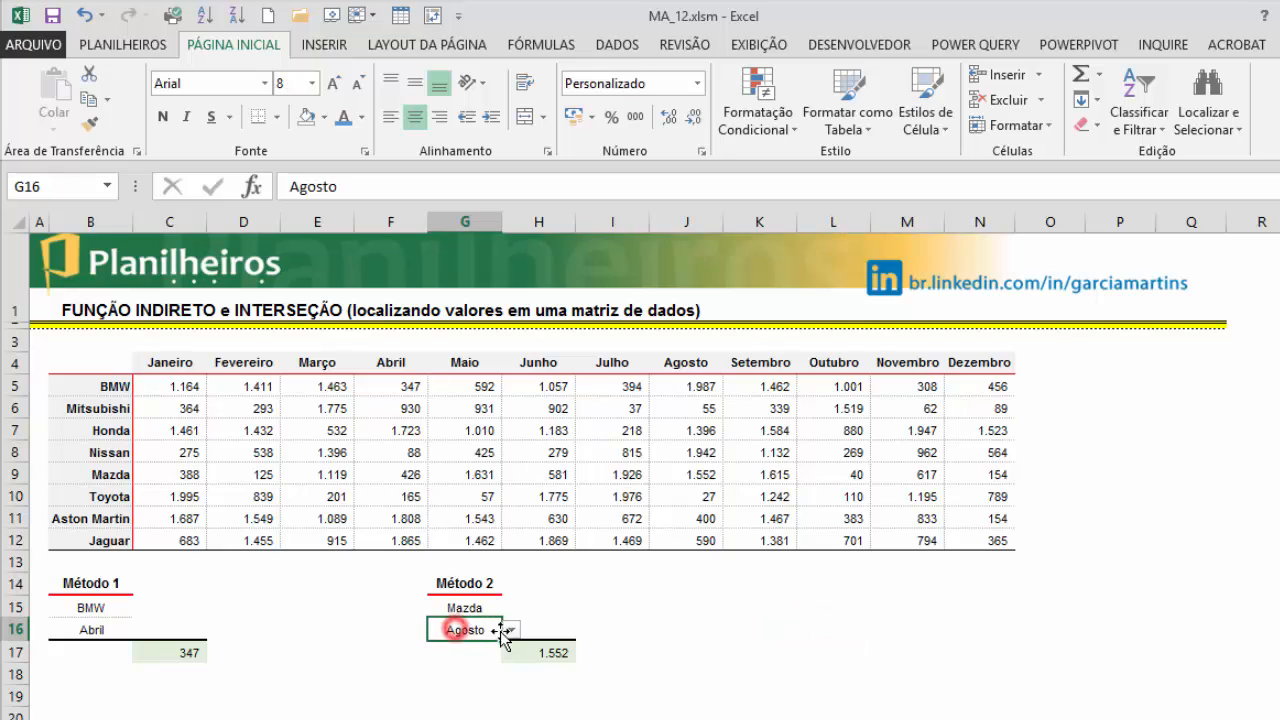
pyautogui.click(512, 628)
pyautogui.click(513, 628)
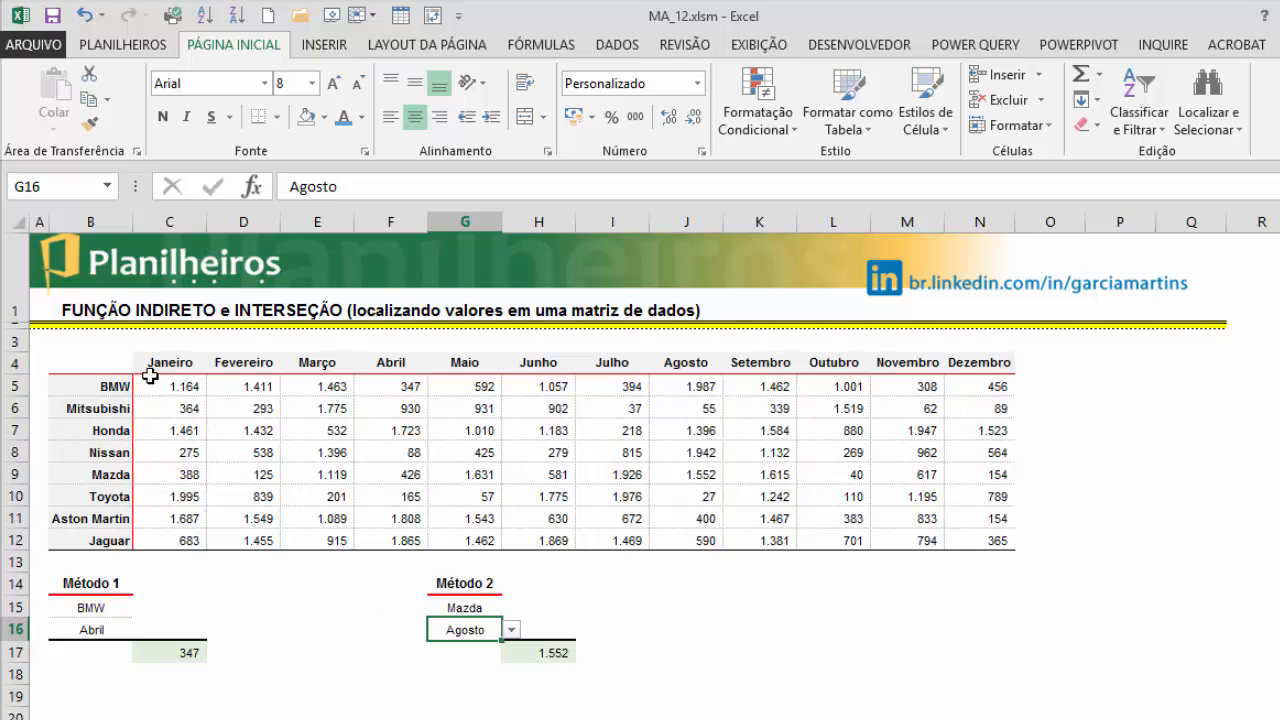
# Step: Start a new conditional formatting rule for the matrix values C5:N12 that uses a formula to determine the formatted cells
pyautogui.moveTo(150, 376); pyautogui.dragTo(992, 548)
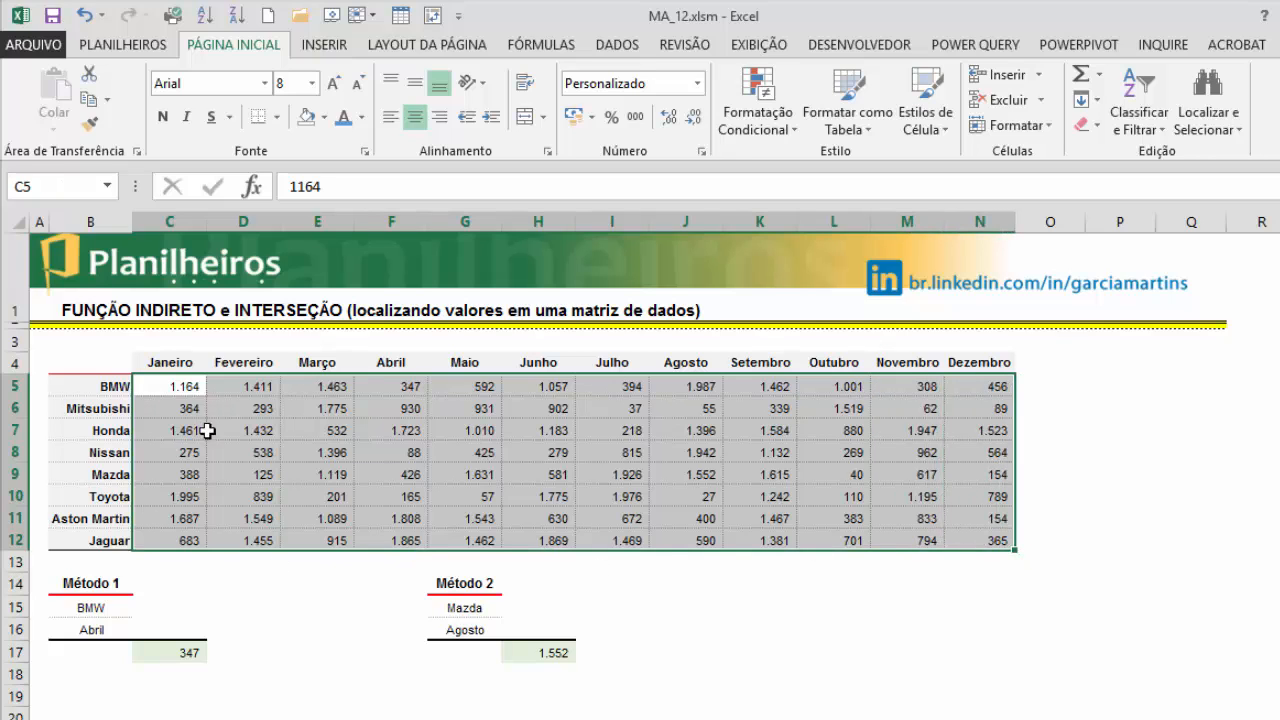
pyautogui.click(748, 111)
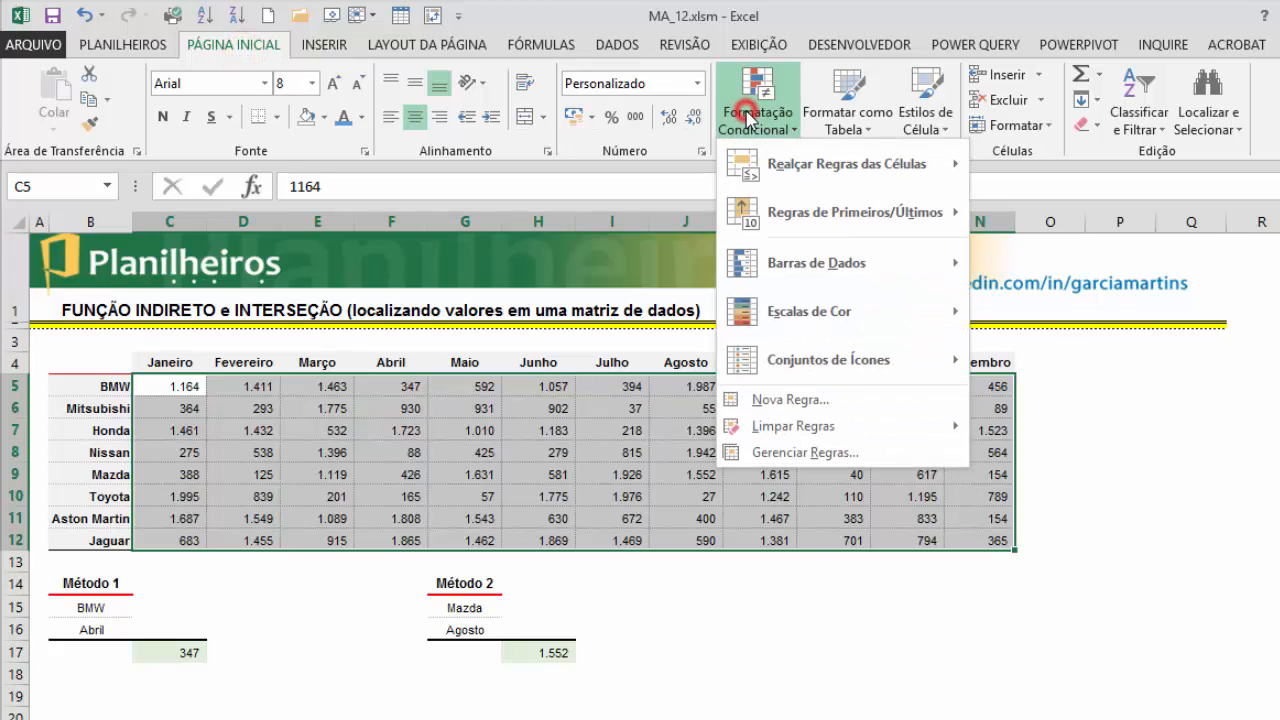
pyautogui.click(790, 402)
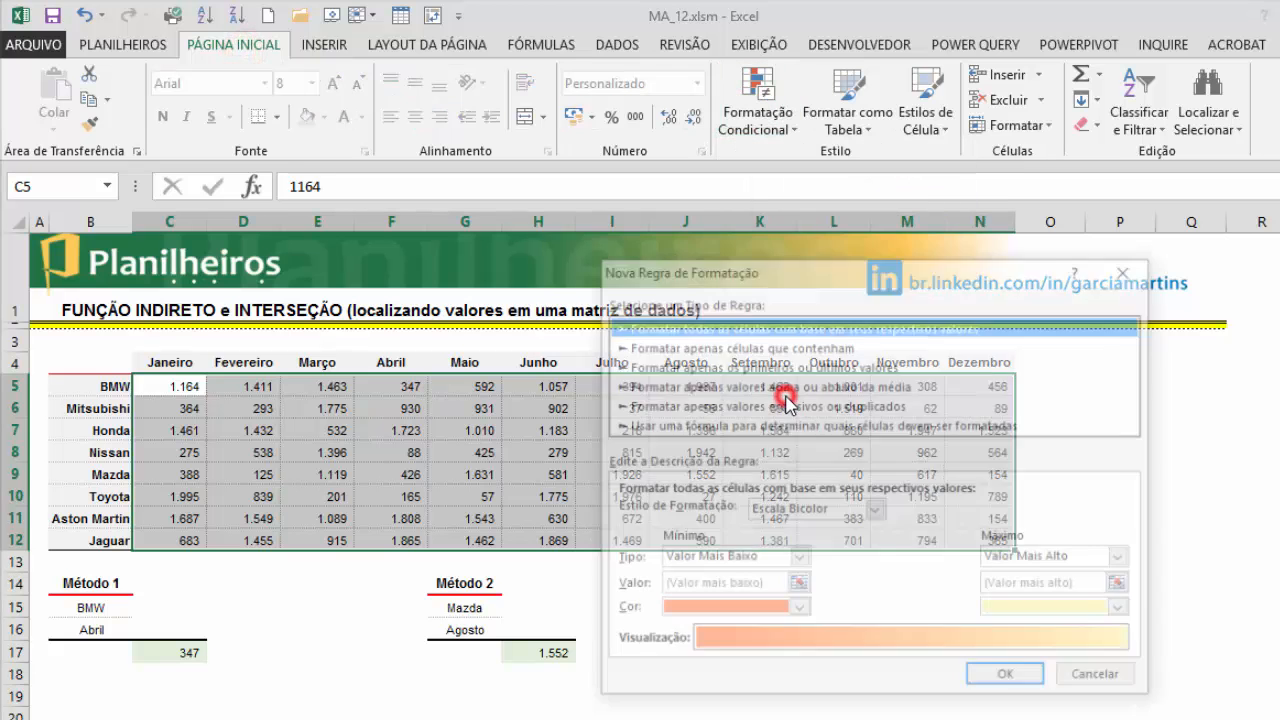
pyautogui.moveTo(856, 272); pyautogui.dragTo(904, 236)
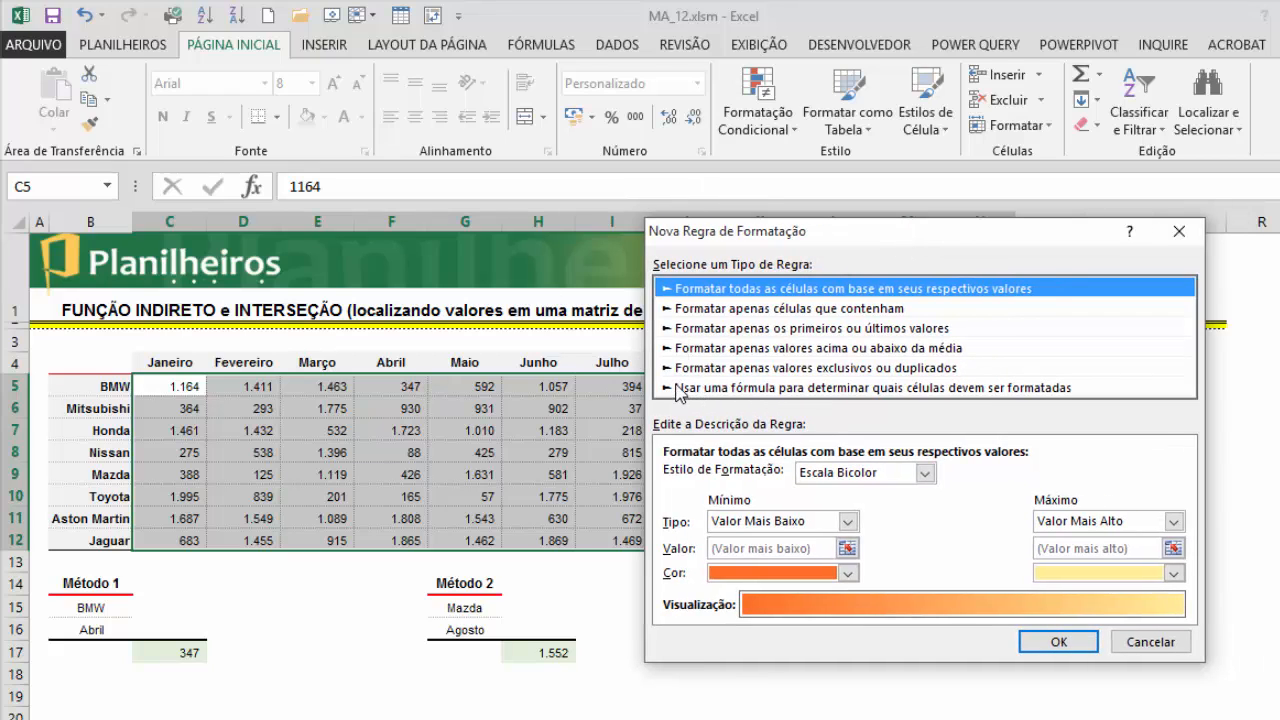
pyautogui.click(723, 391)
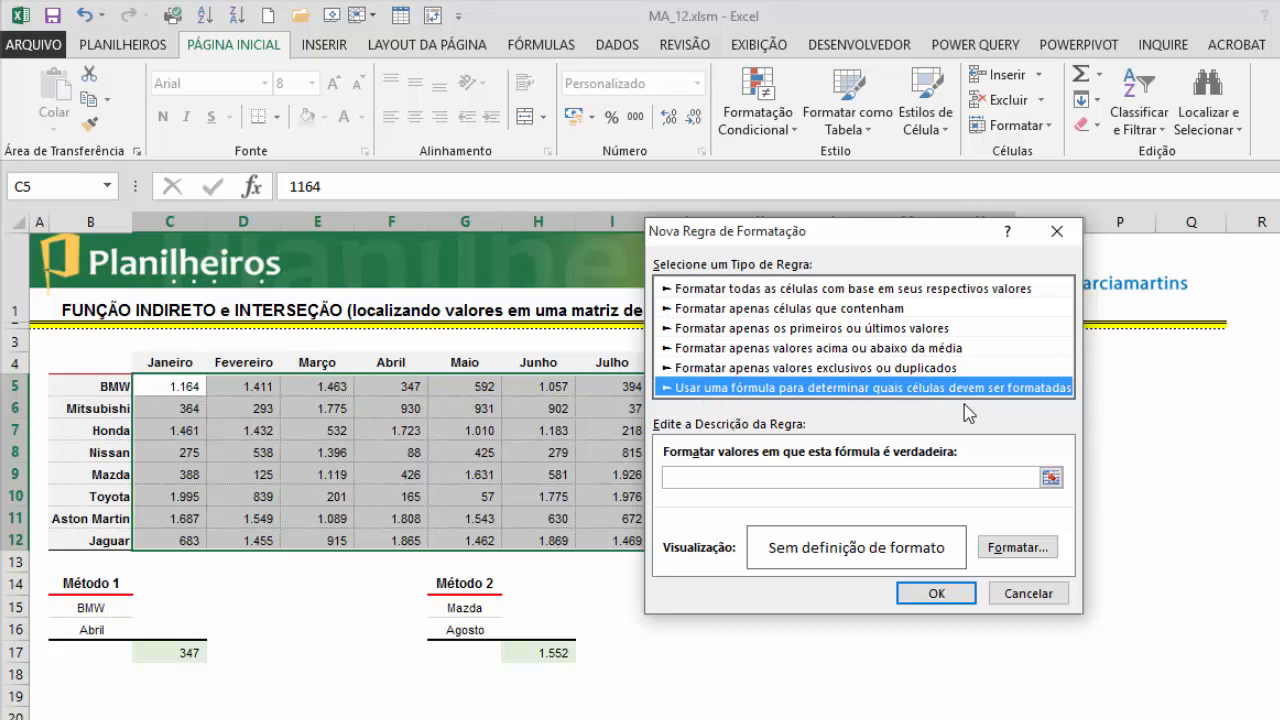
pyautogui.moveTo(874, 240); pyautogui.dragTo(942, 205)
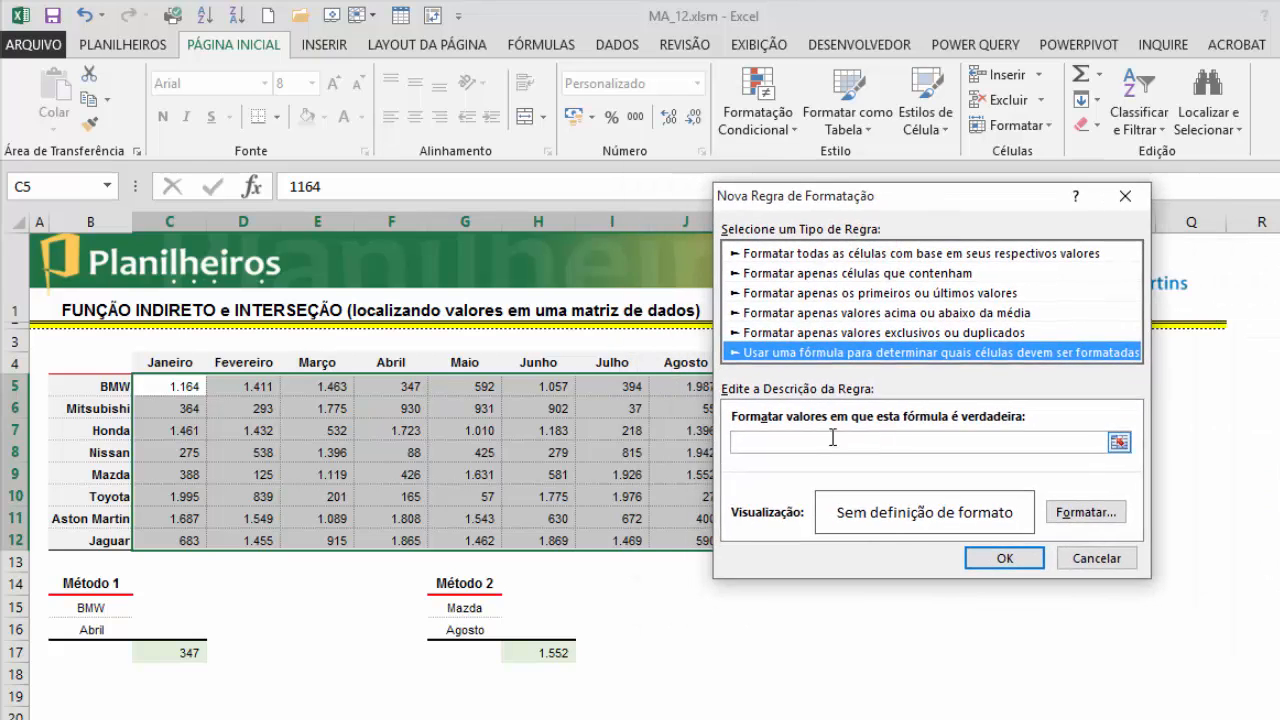
# Step: Enter the rule formula =$G$15=$B5 to match the chosen brand, keeping only column B absolute in the second reference
pyautogui.click(814, 441)
pyautogui.moveTo(854, 200); pyautogui.dragTo(914, 266)
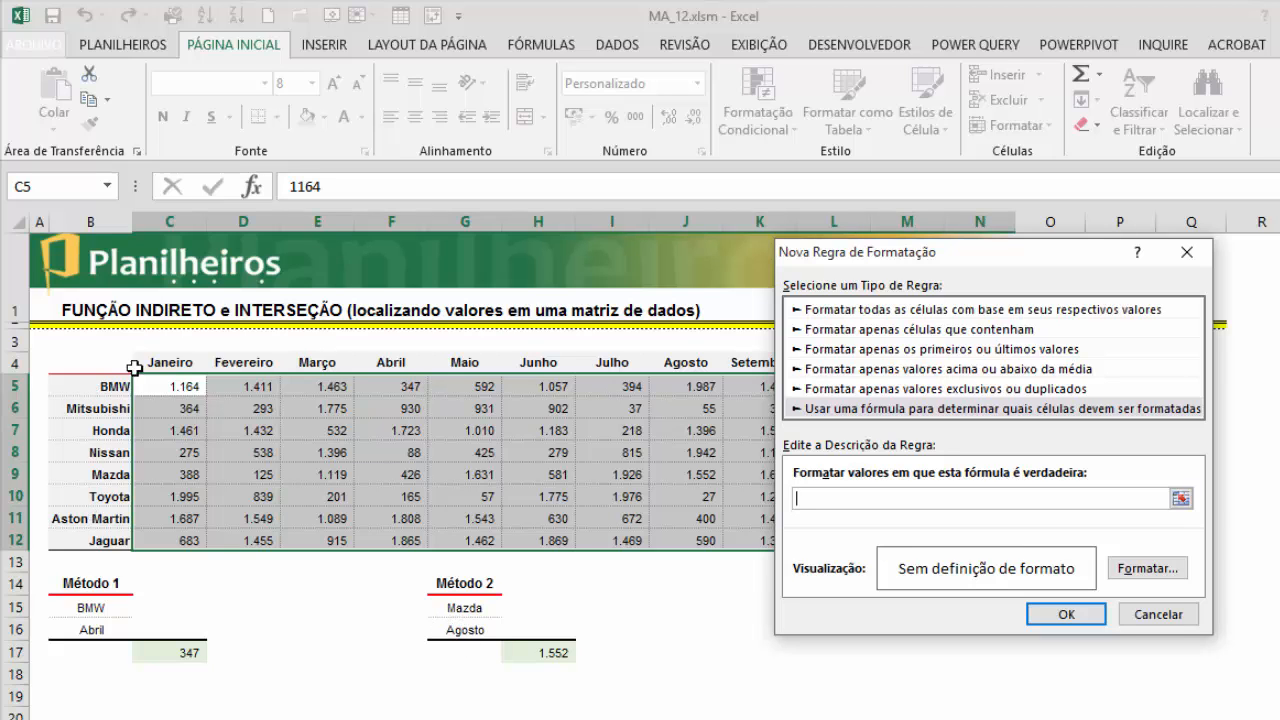
pyautogui.moveTo(975, 258); pyautogui.dragTo(1011, 322)
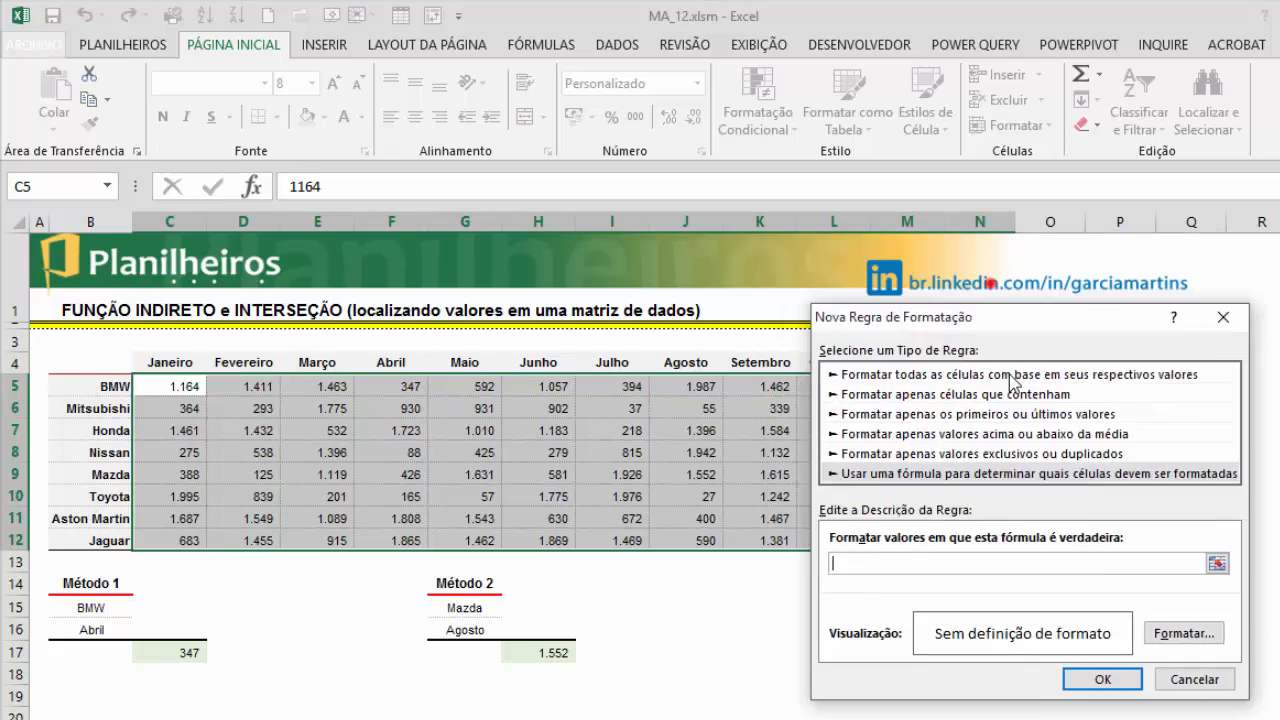
pyautogui.moveTo(1010, 376); pyautogui.dragTo(960, 441)
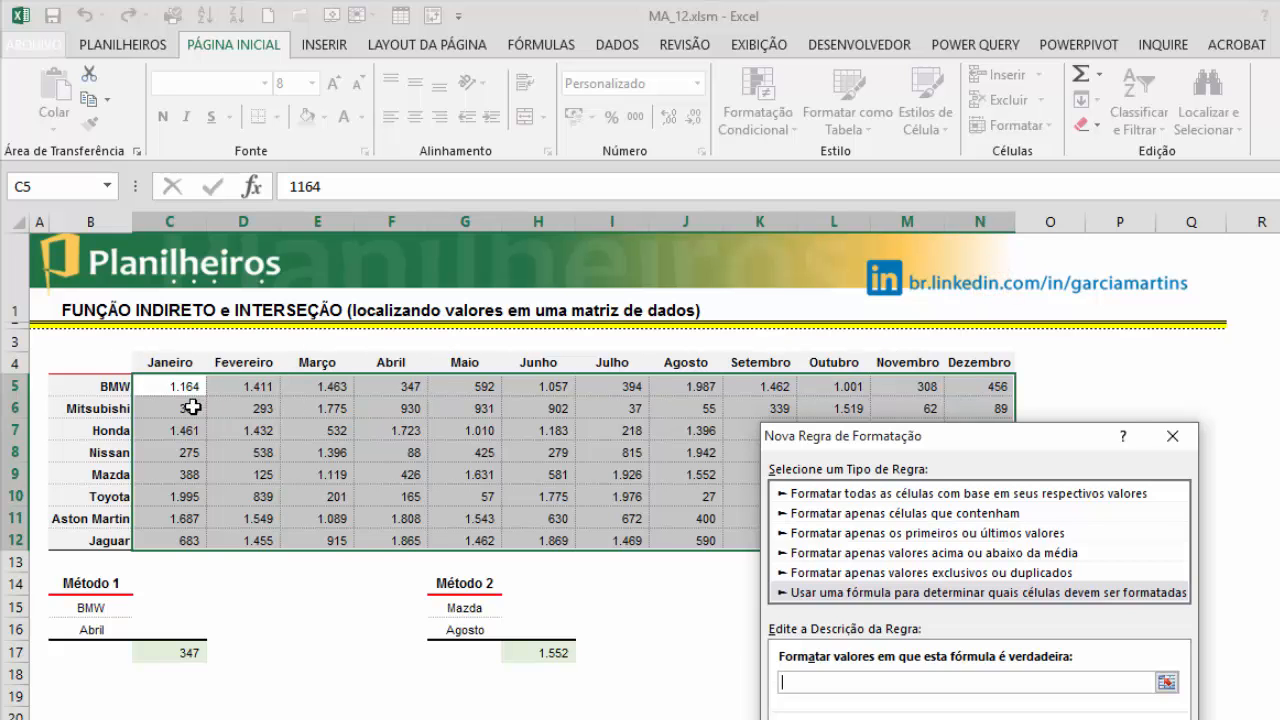
pyautogui.moveTo(981, 431); pyautogui.dragTo(809, 246)
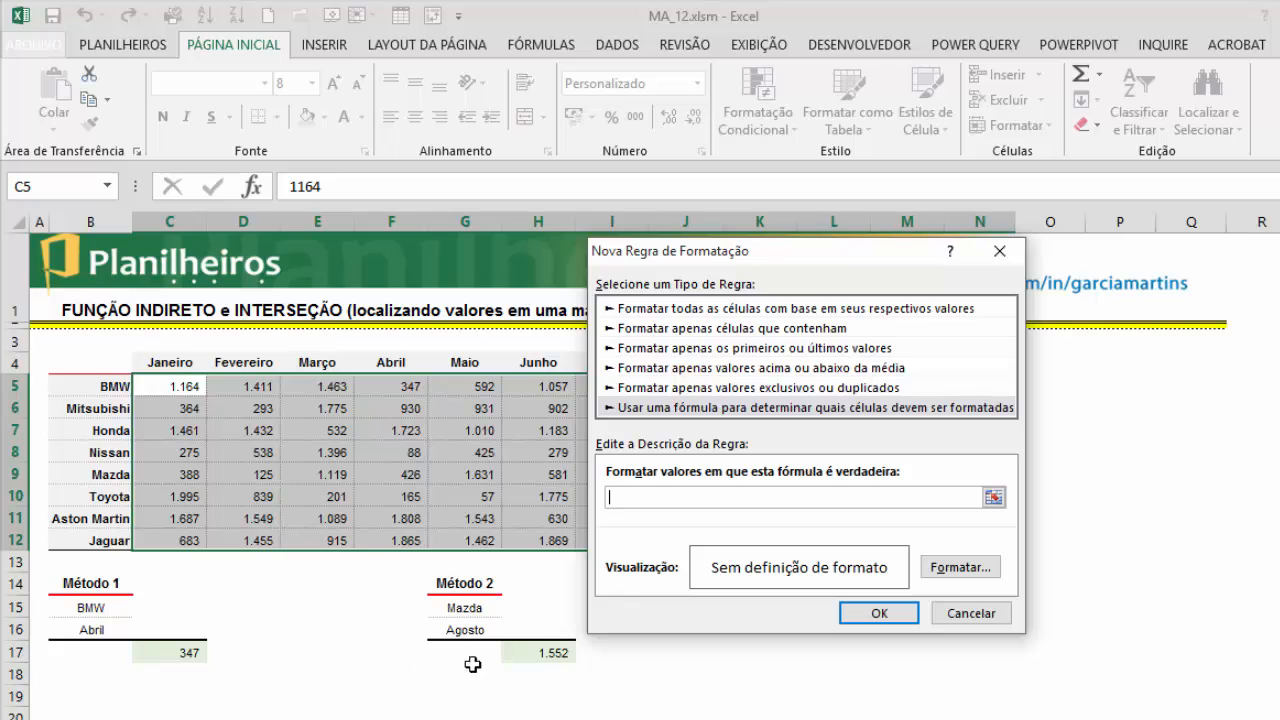
pyautogui.click(457, 604)
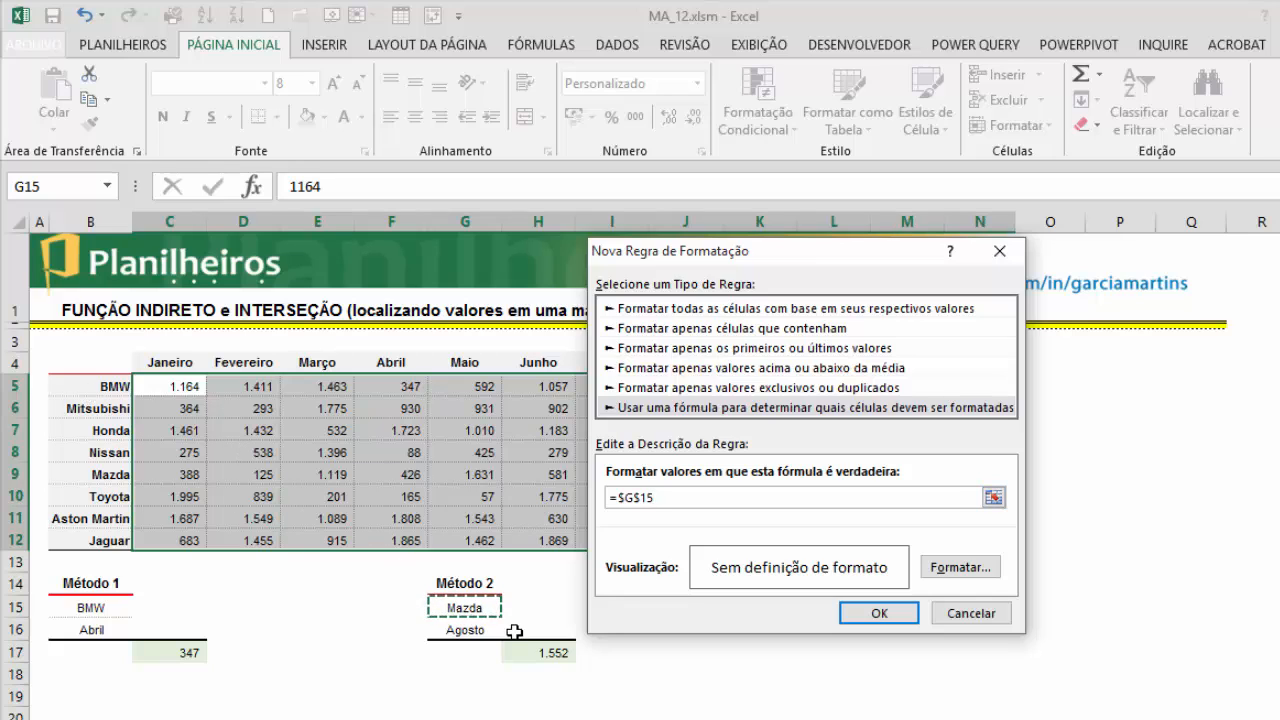
pyautogui.write('=')
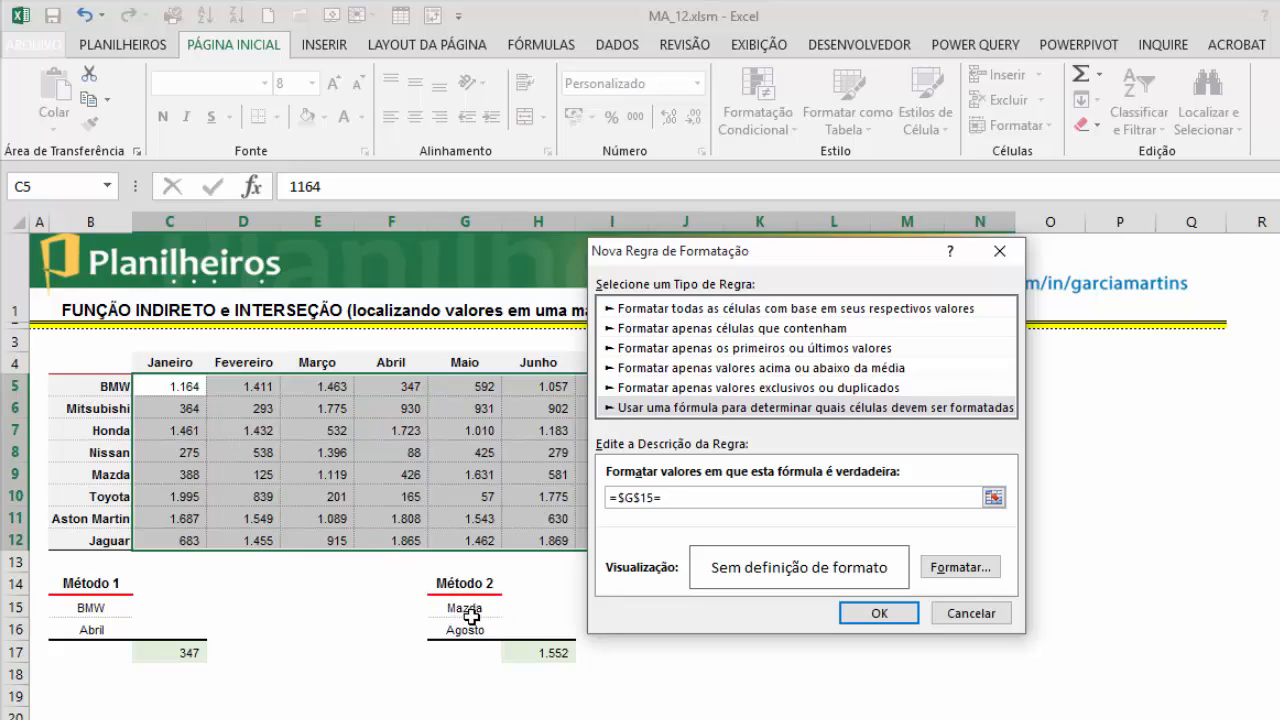
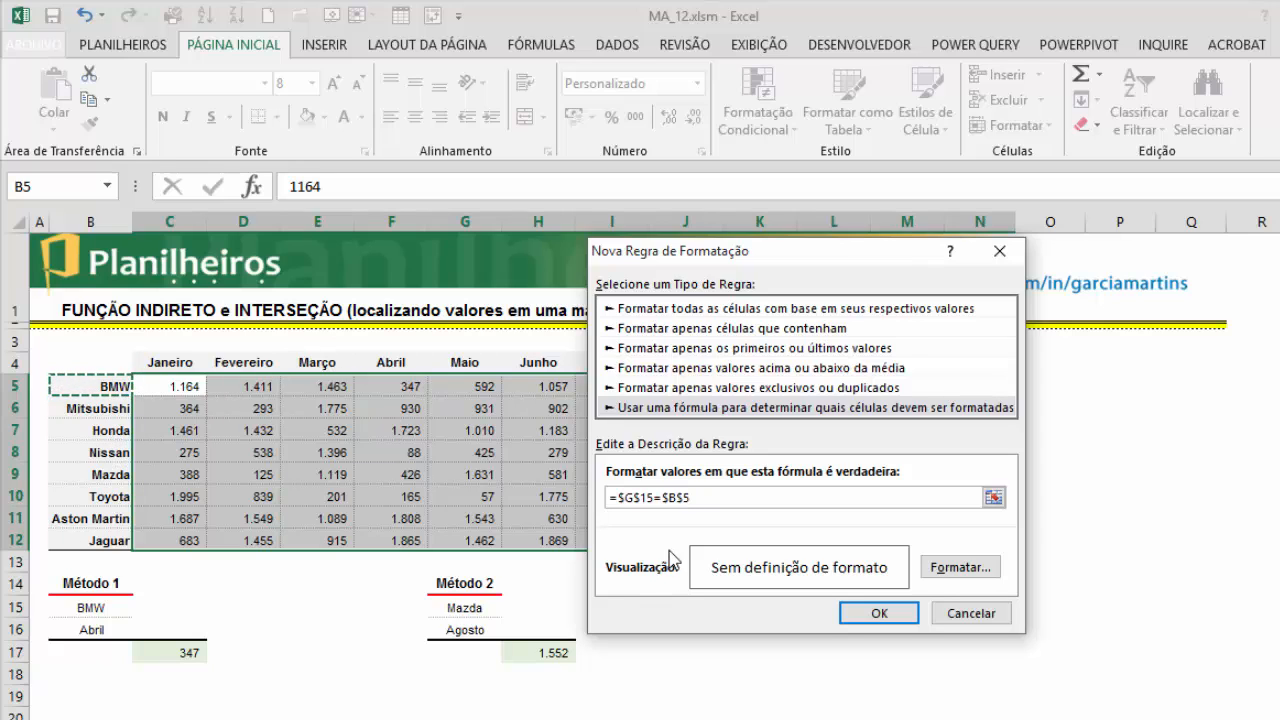
pyautogui.click(685, 505)
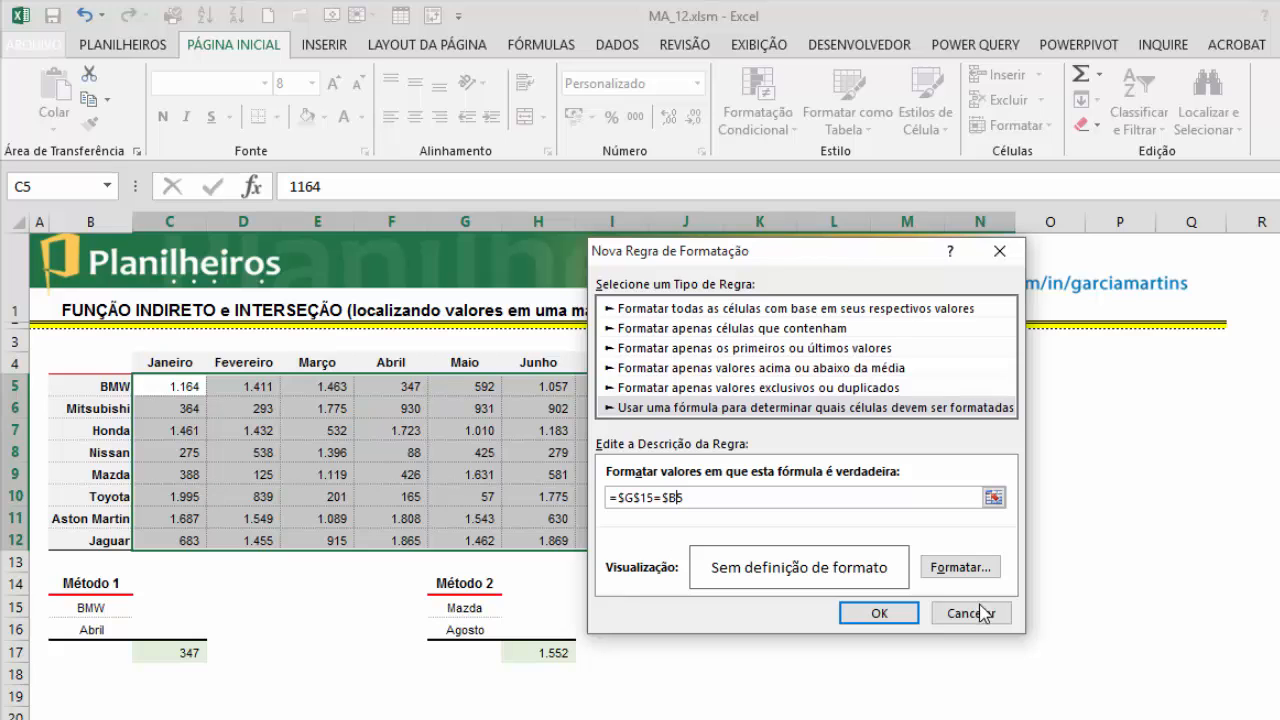
# Step: Give the brand rule a light gold background fill and apply it to the matrix
pyautogui.click(962, 567)
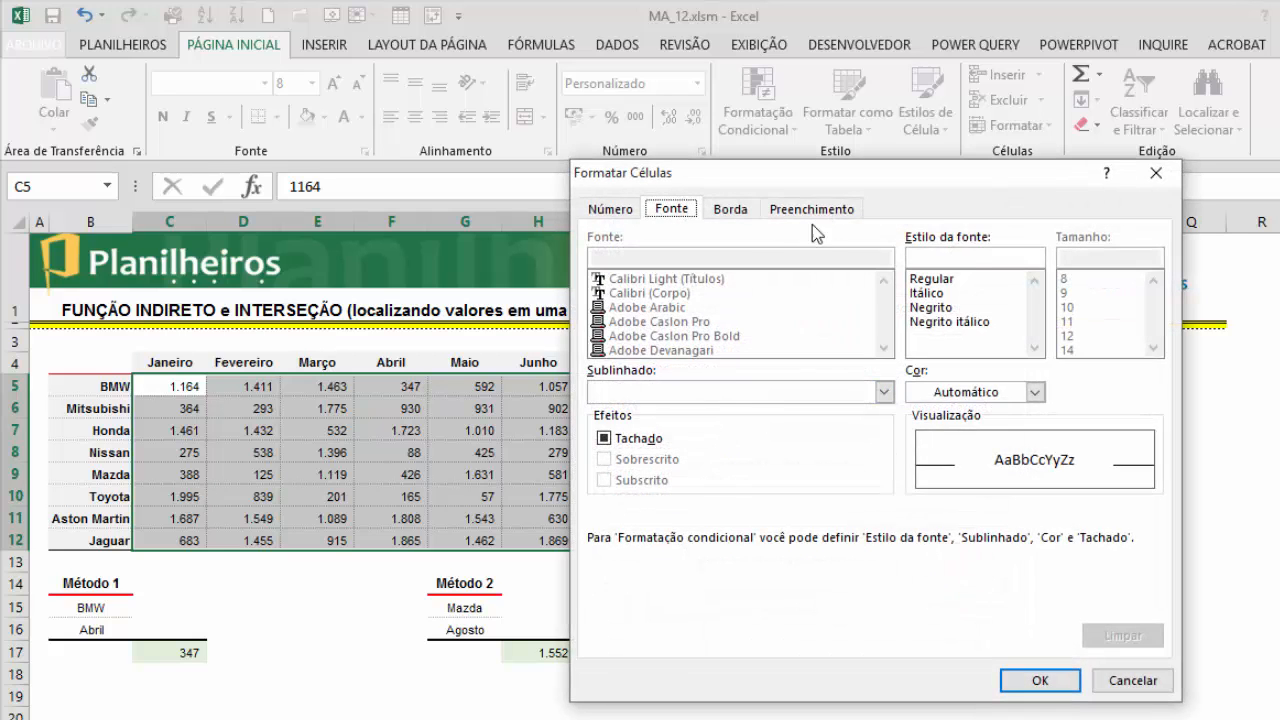
pyautogui.click(816, 209)
pyautogui.click(746, 319)
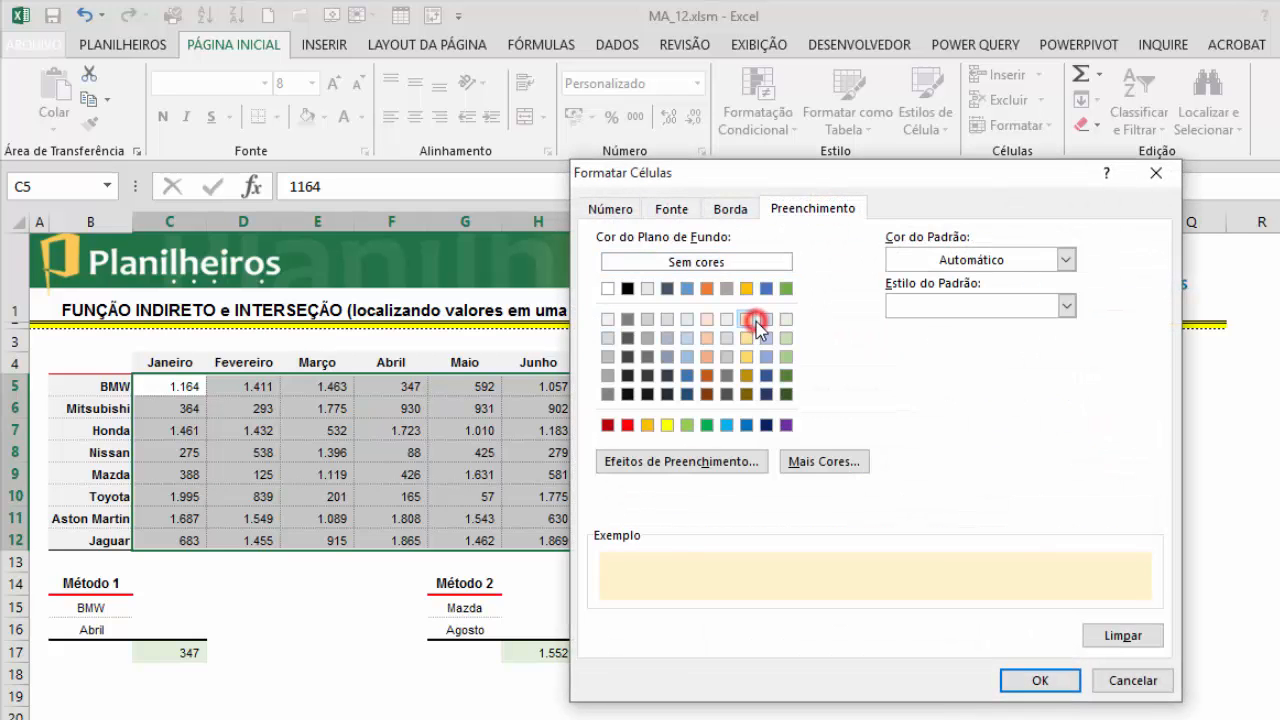
pyautogui.click(1038, 680)
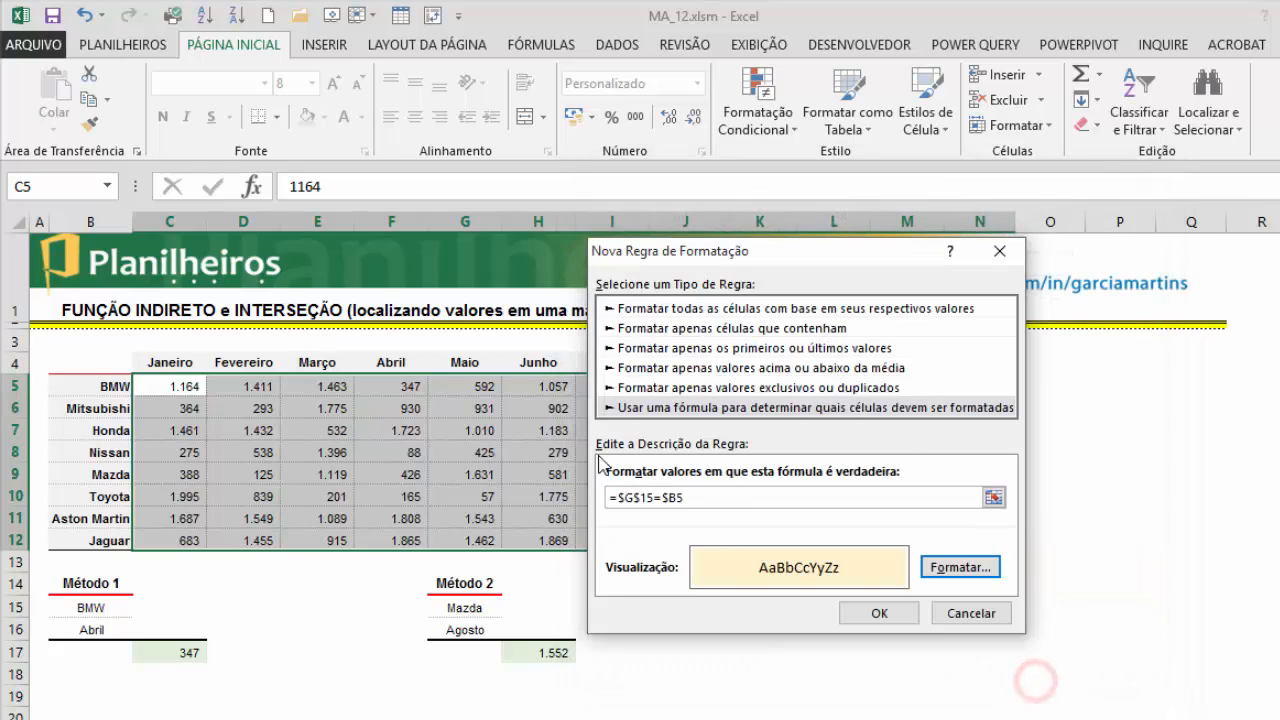
pyautogui.click(866, 623)
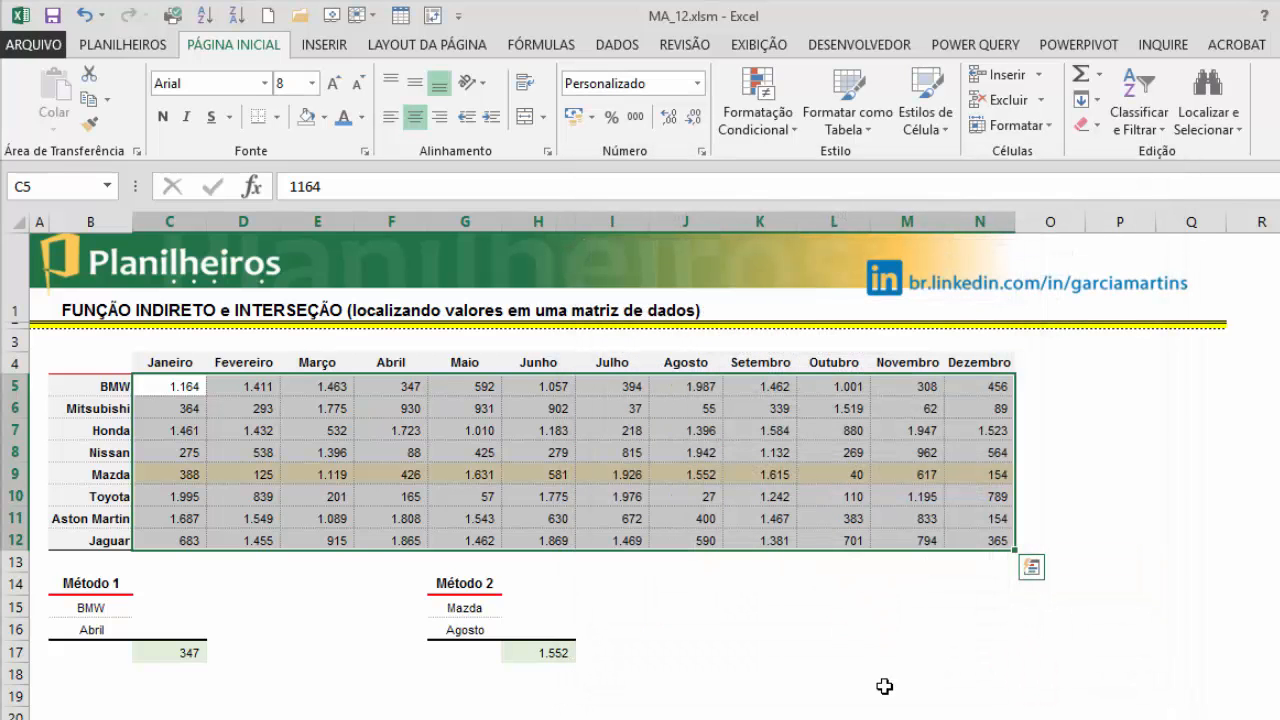
pyautogui.click(634, 610)
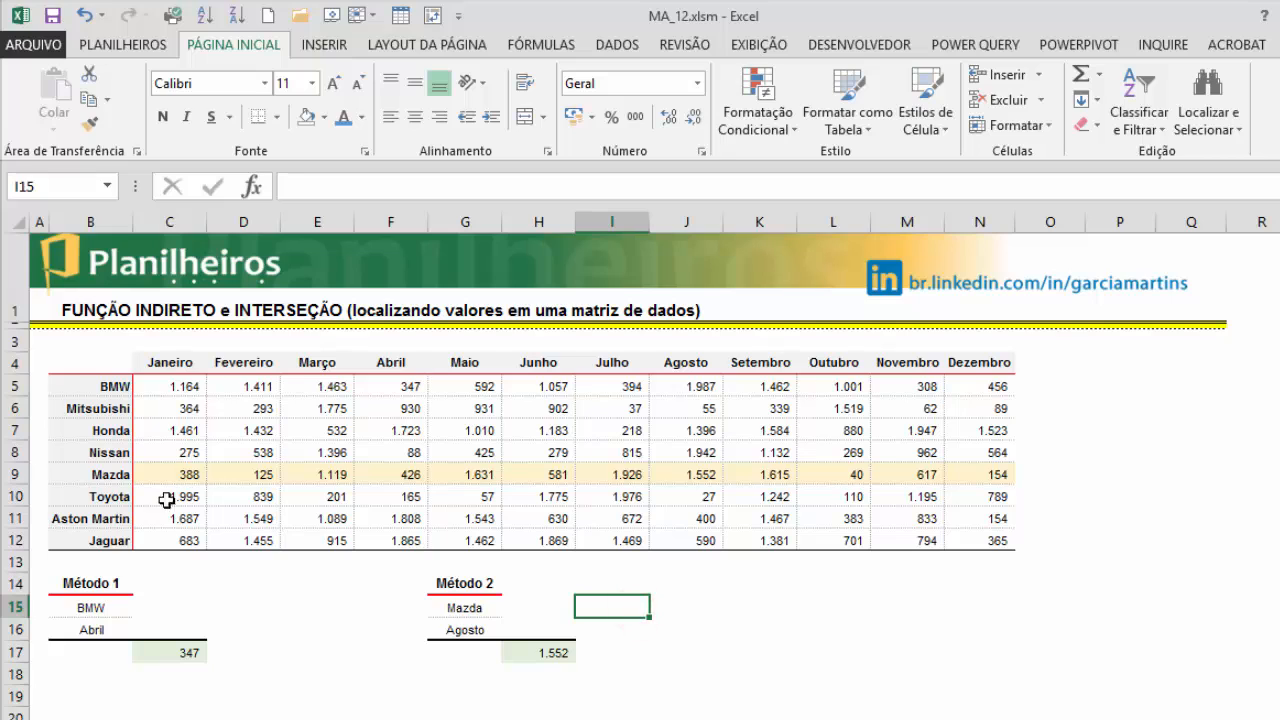
# Step: Test the row highlighting by choosing Nissan and Aston Martin as the brand in G15
pyautogui.click(468, 605)
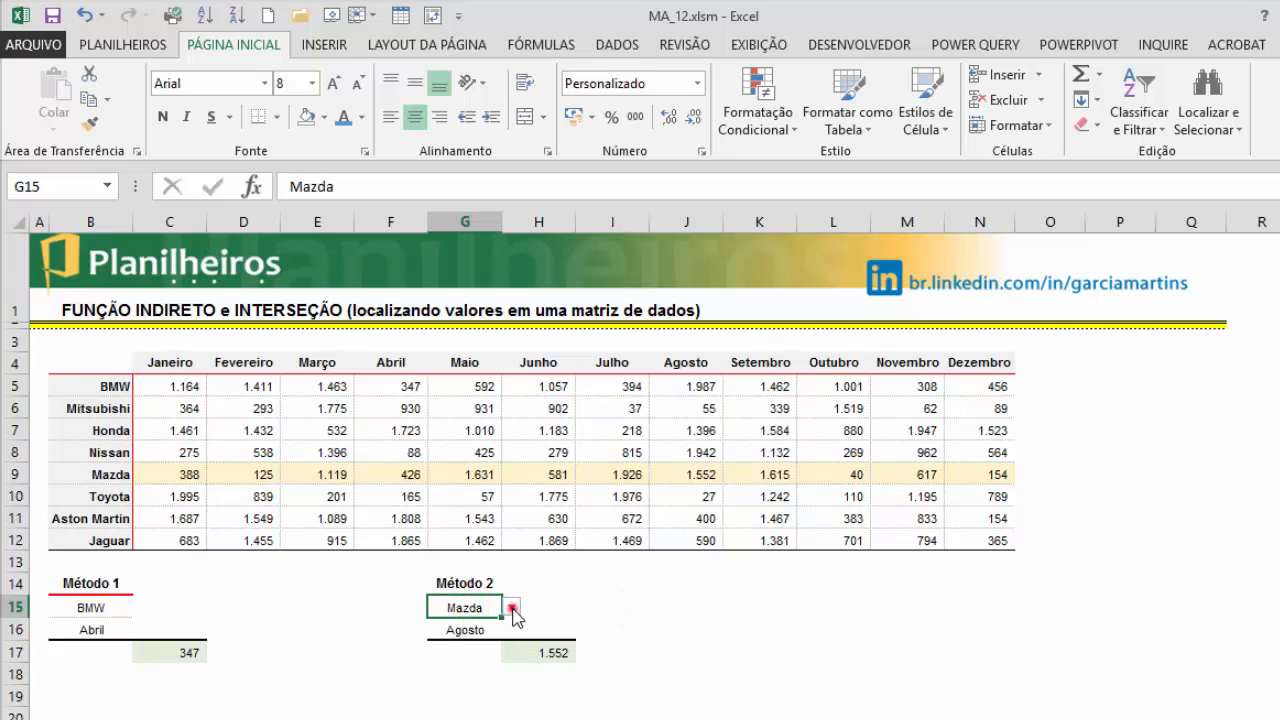
pyautogui.click(512, 608)
pyautogui.click(474, 664)
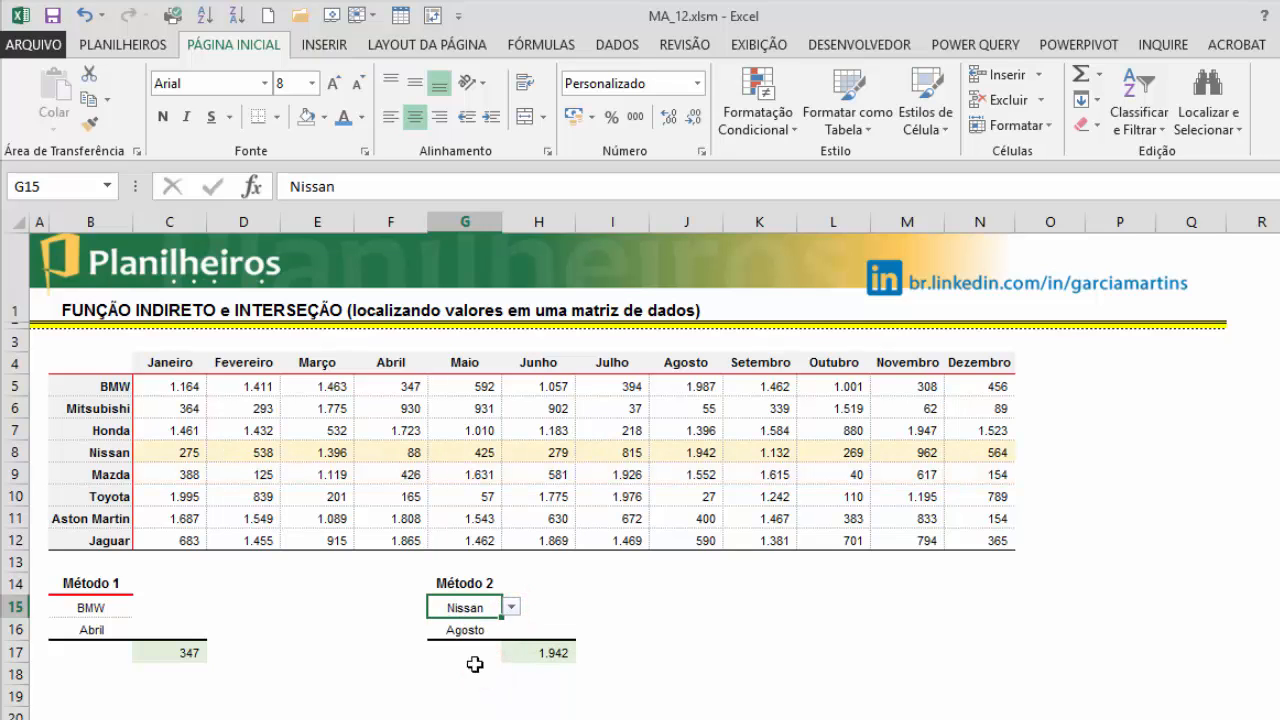
pyautogui.click(512, 607)
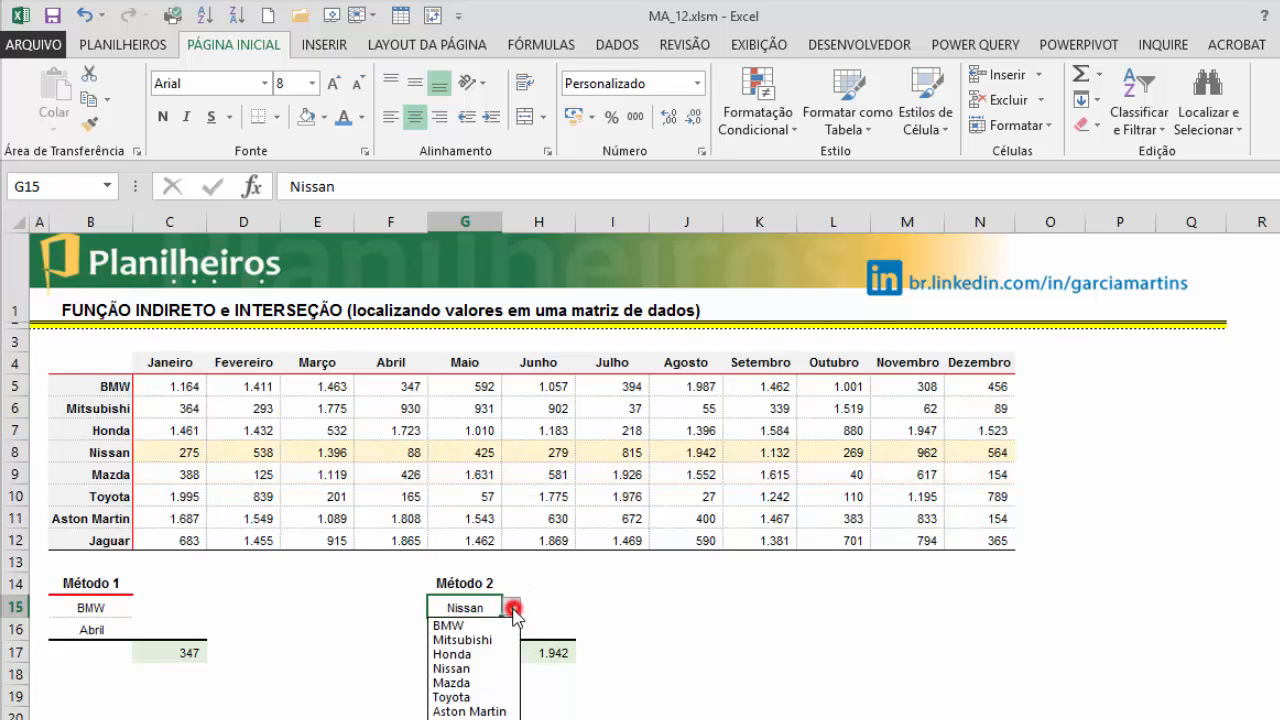
pyautogui.click(465, 711)
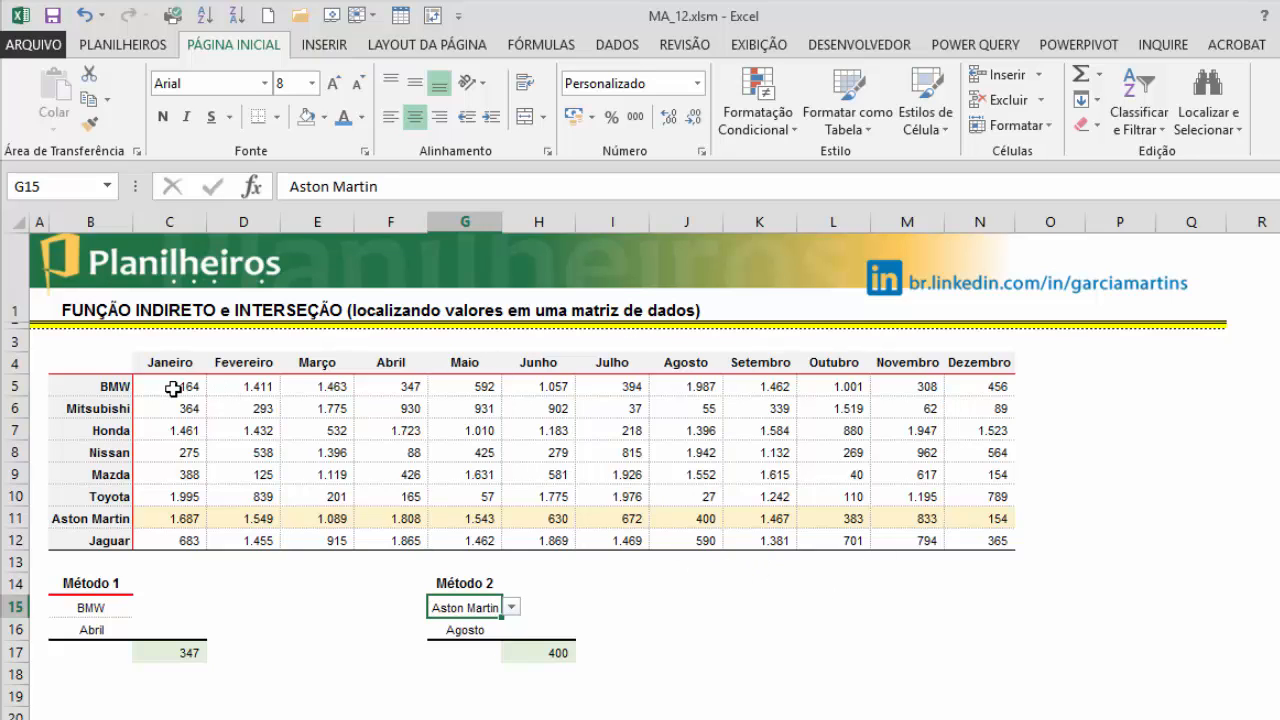
# Step: Create a second formula-based rule for C5:N12 with the formula =$G$16=C$4 to match the chosen month
pyautogui.moveTo(172, 388); pyautogui.dragTo(1006, 542)
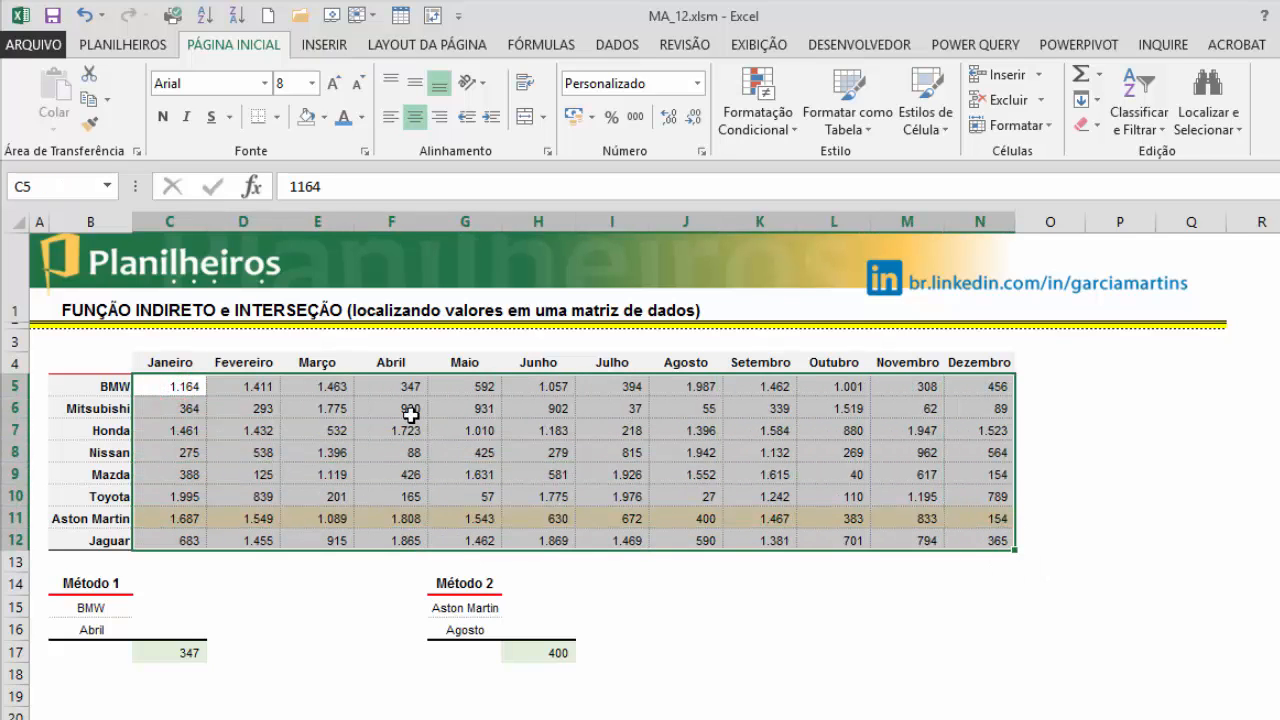
pyautogui.click(757, 118)
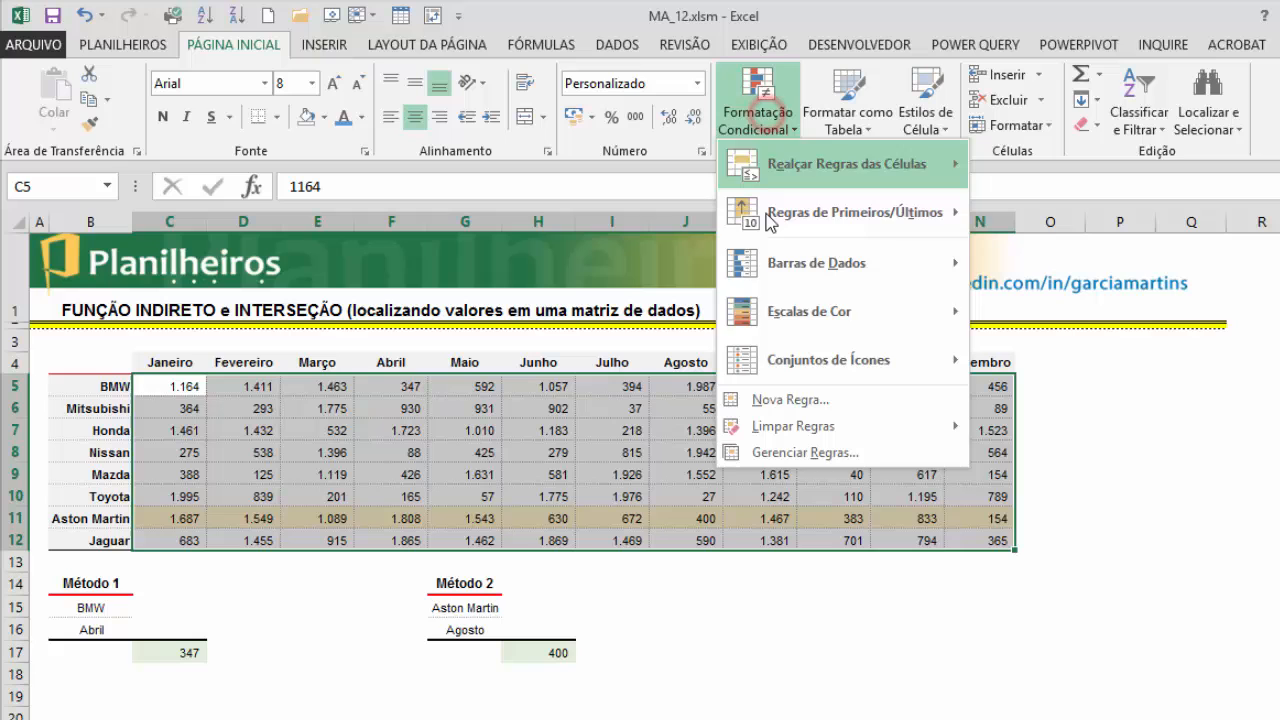
pyautogui.click(782, 400)
pyautogui.click(620, 384)
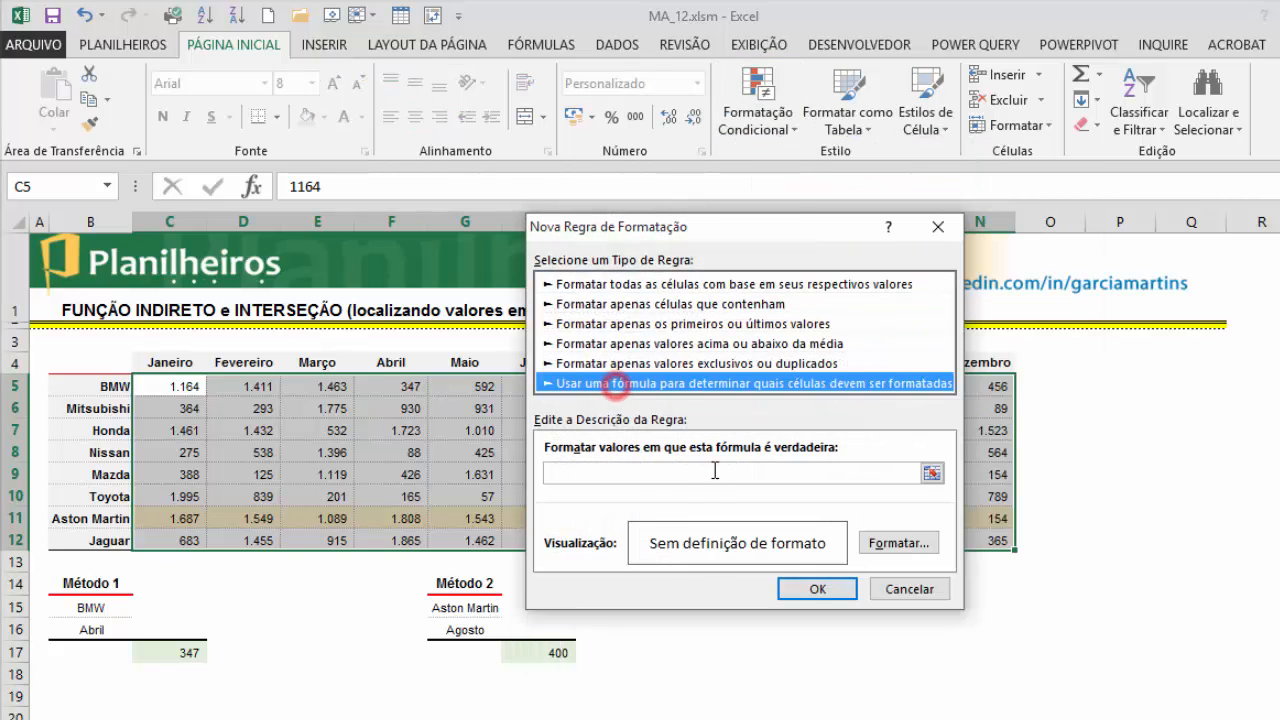
pyautogui.click(625, 471)
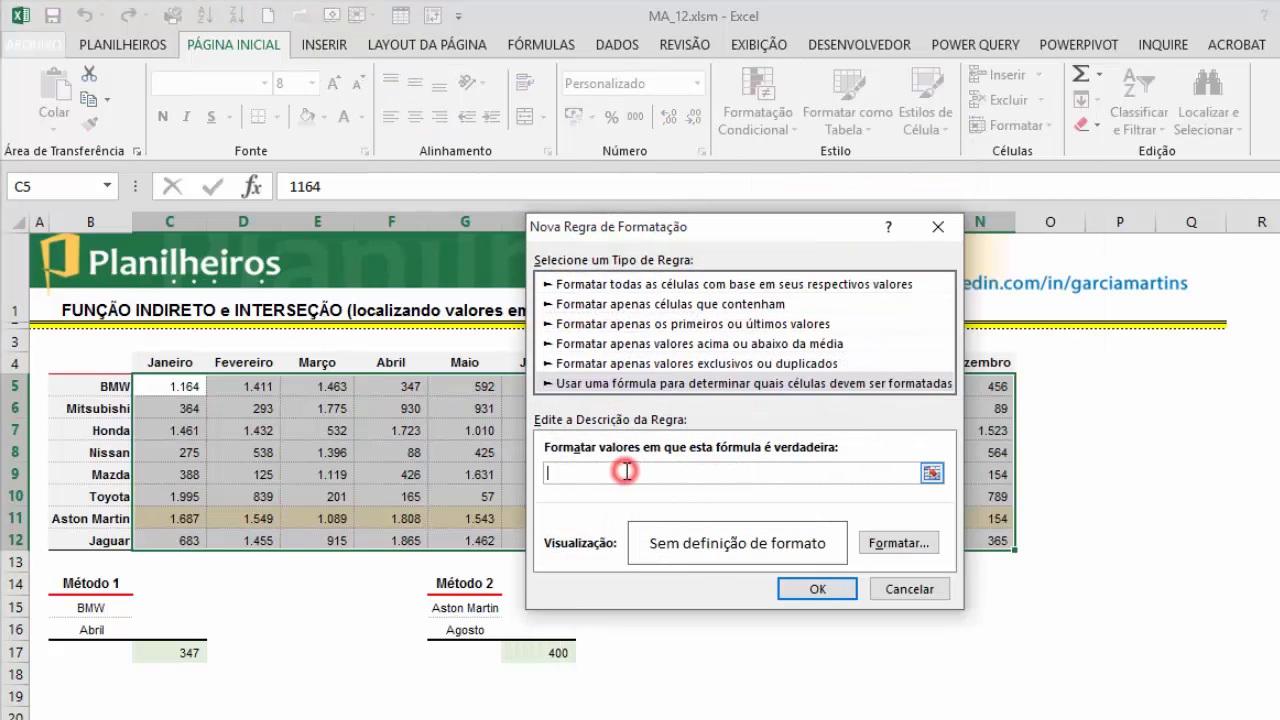
pyautogui.click(455, 629)
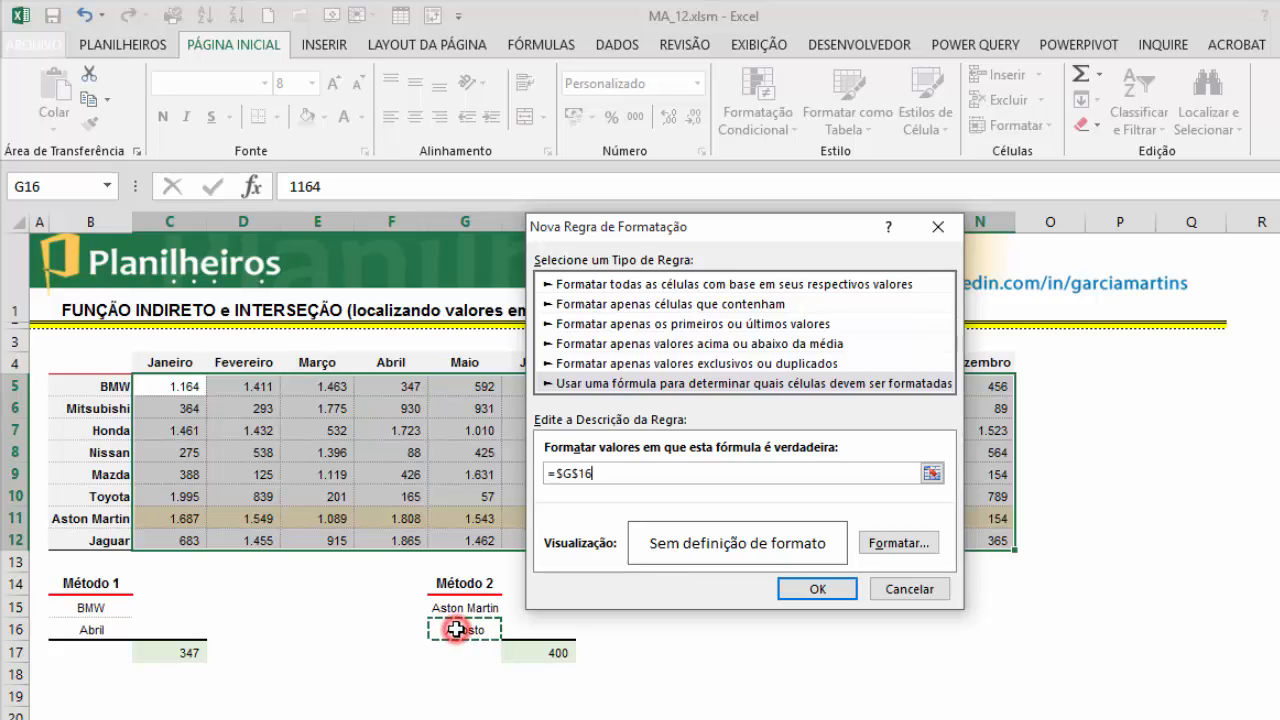
pyautogui.moveTo(712, 230); pyautogui.dragTo(735, 418)
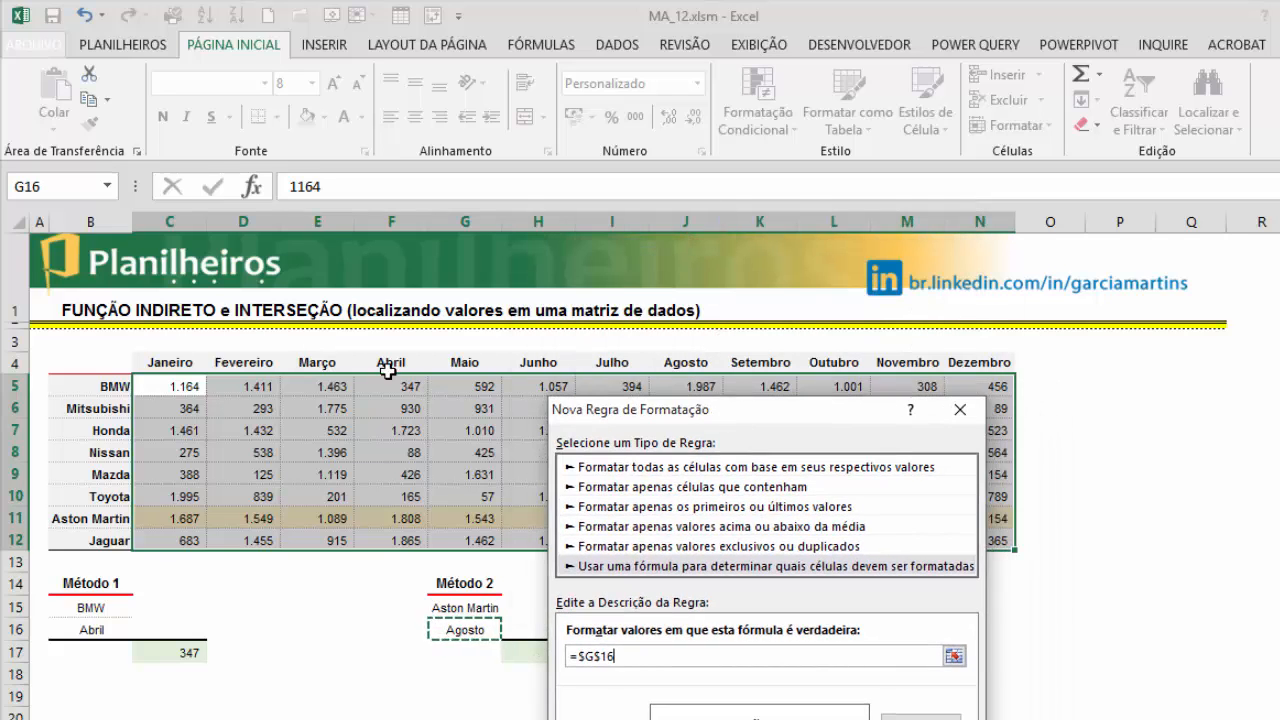
pyautogui.write('=')
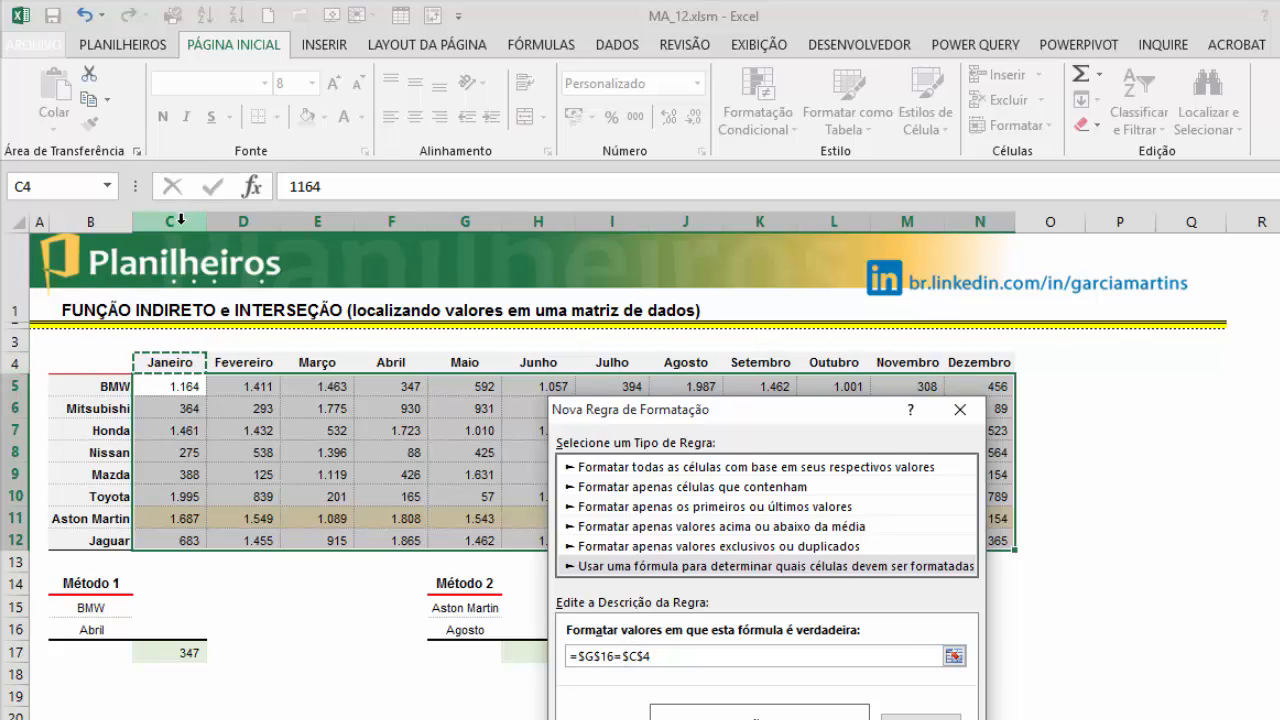
pyautogui.click(621, 655)
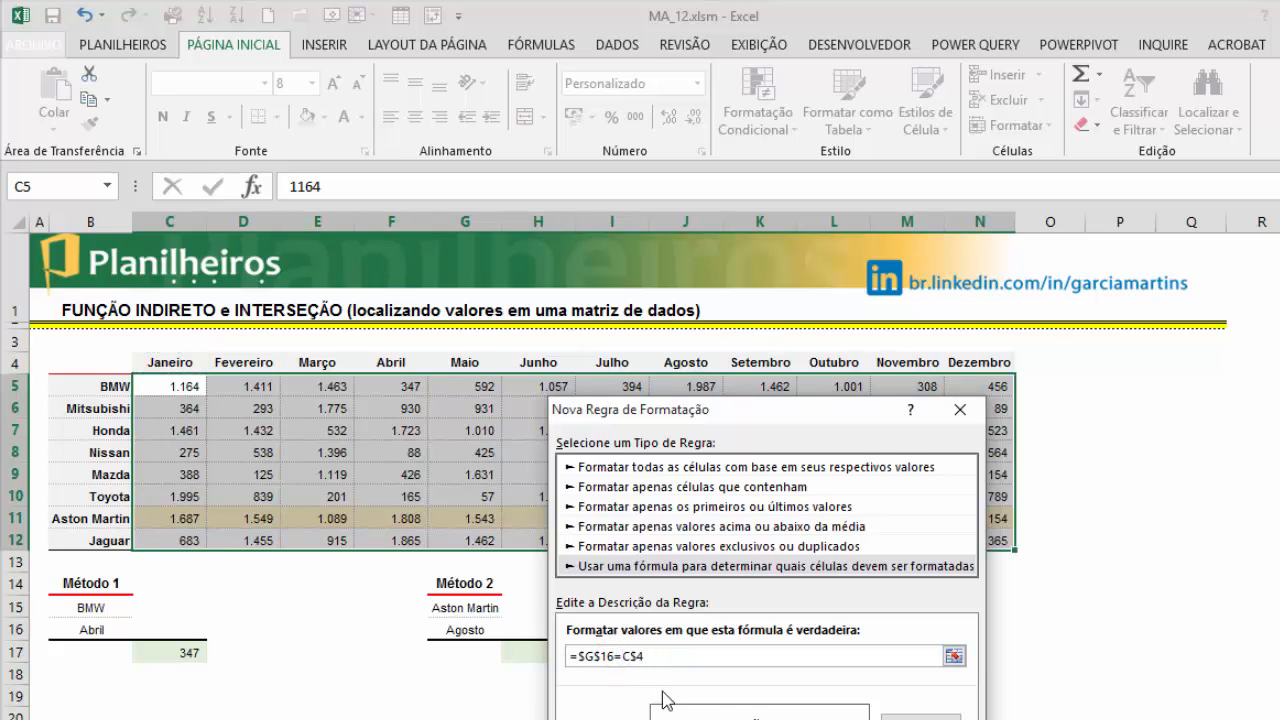
# Step: Give the month rule the same light gold fill, apply it, and check the Aston Martin and Agosto intersection cell
pyautogui.click(908, 715)
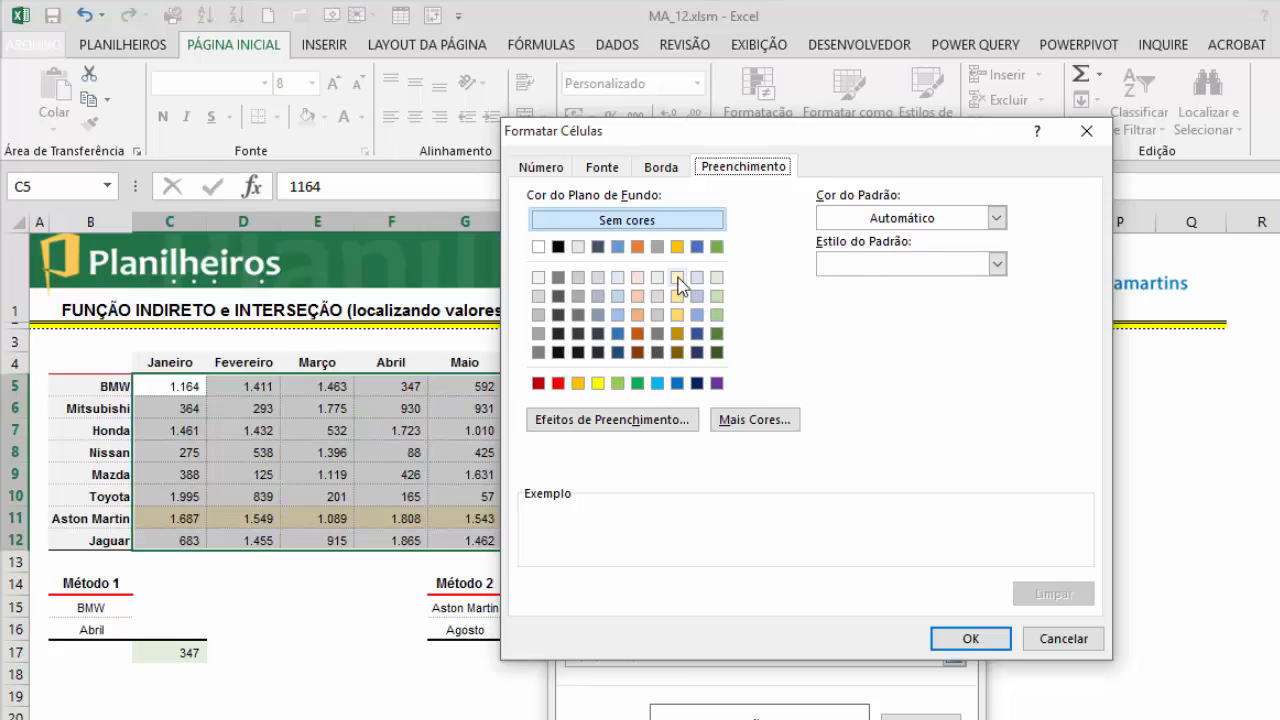
pyautogui.click(677, 277)
pyautogui.click(970, 637)
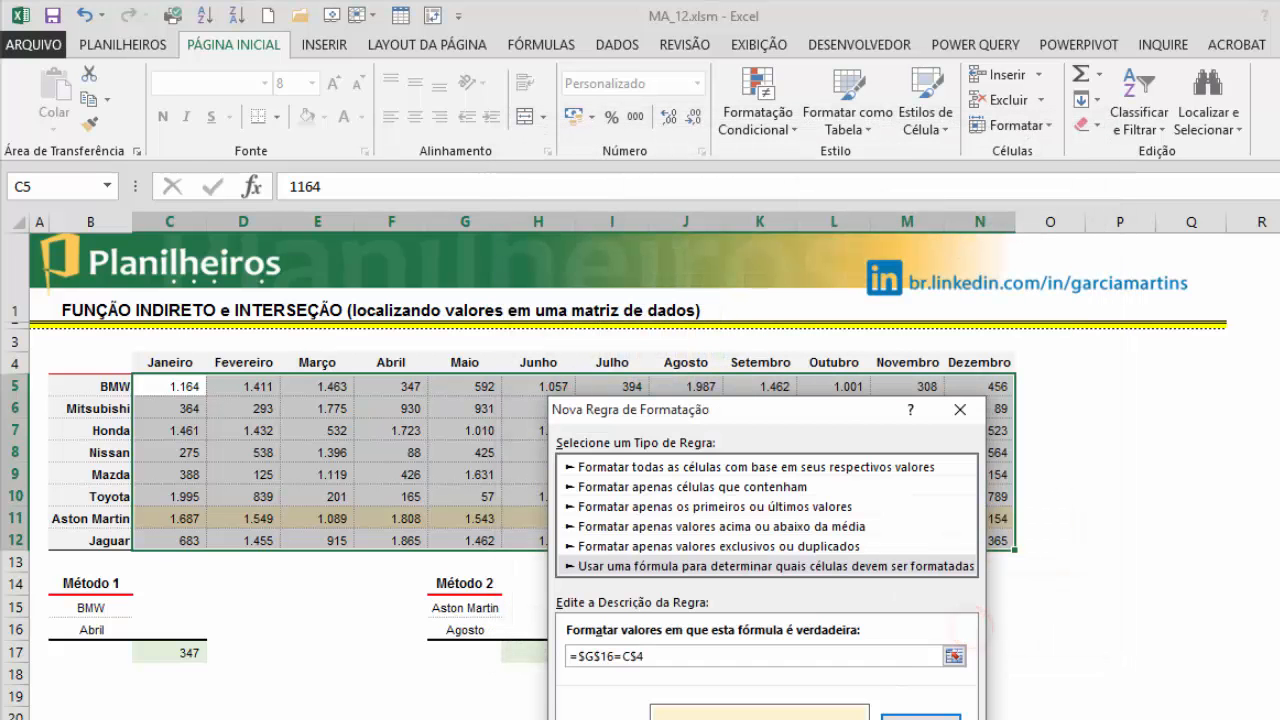
pyautogui.click(920, 716)
pyautogui.click(766, 637)
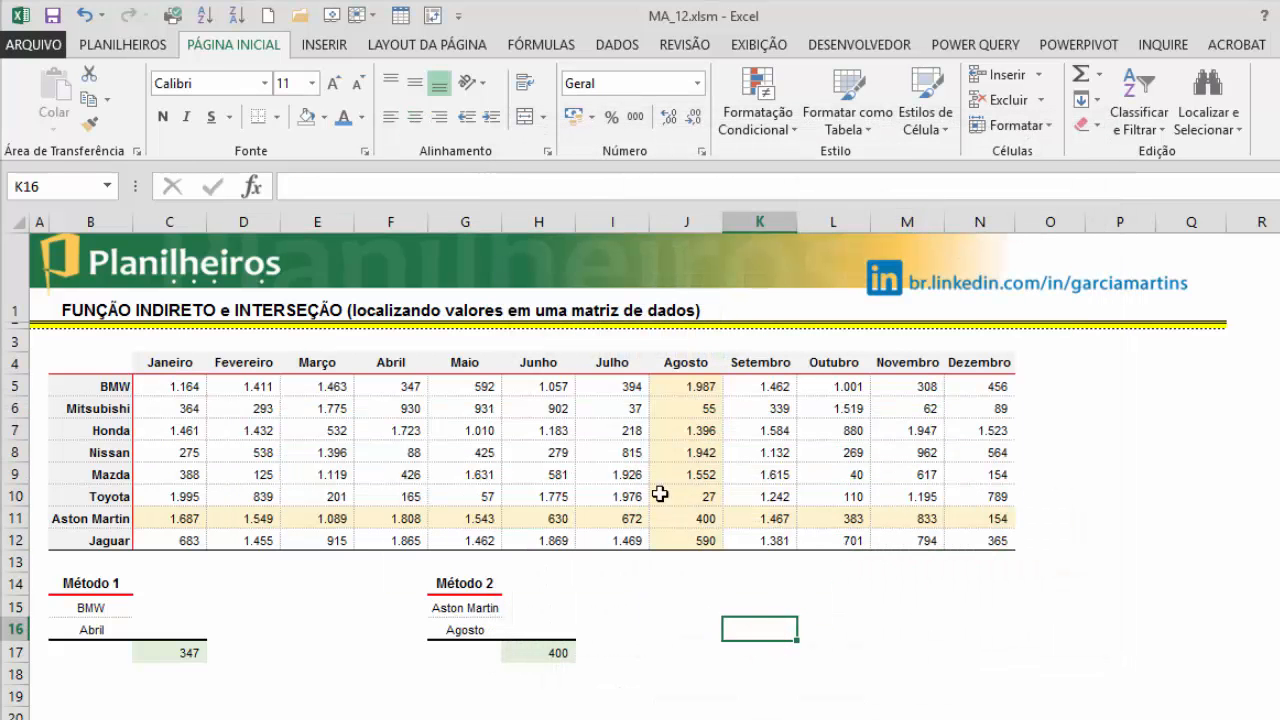
pyautogui.click(703, 517)
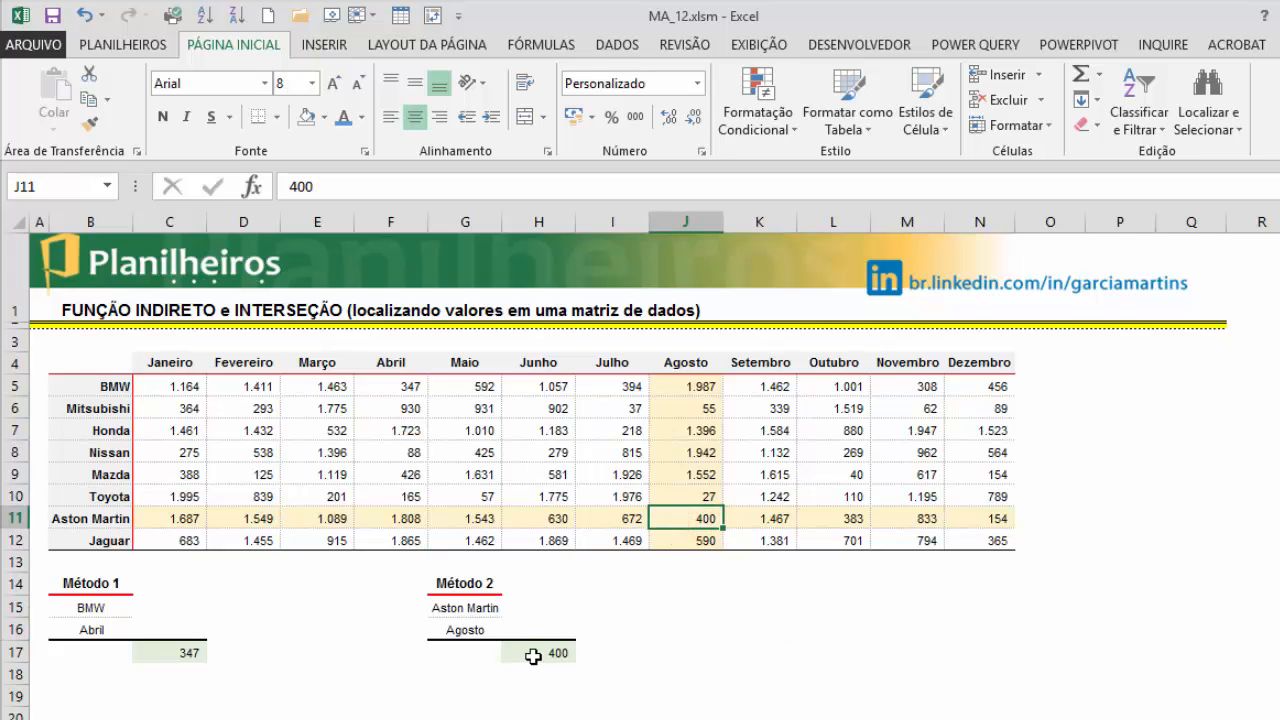
# Step: Test the row and column highlighting by choosing Honda as the brand in G15 and Junho as the month in G16
pyautogui.click(467, 607)
pyautogui.click(511, 606)
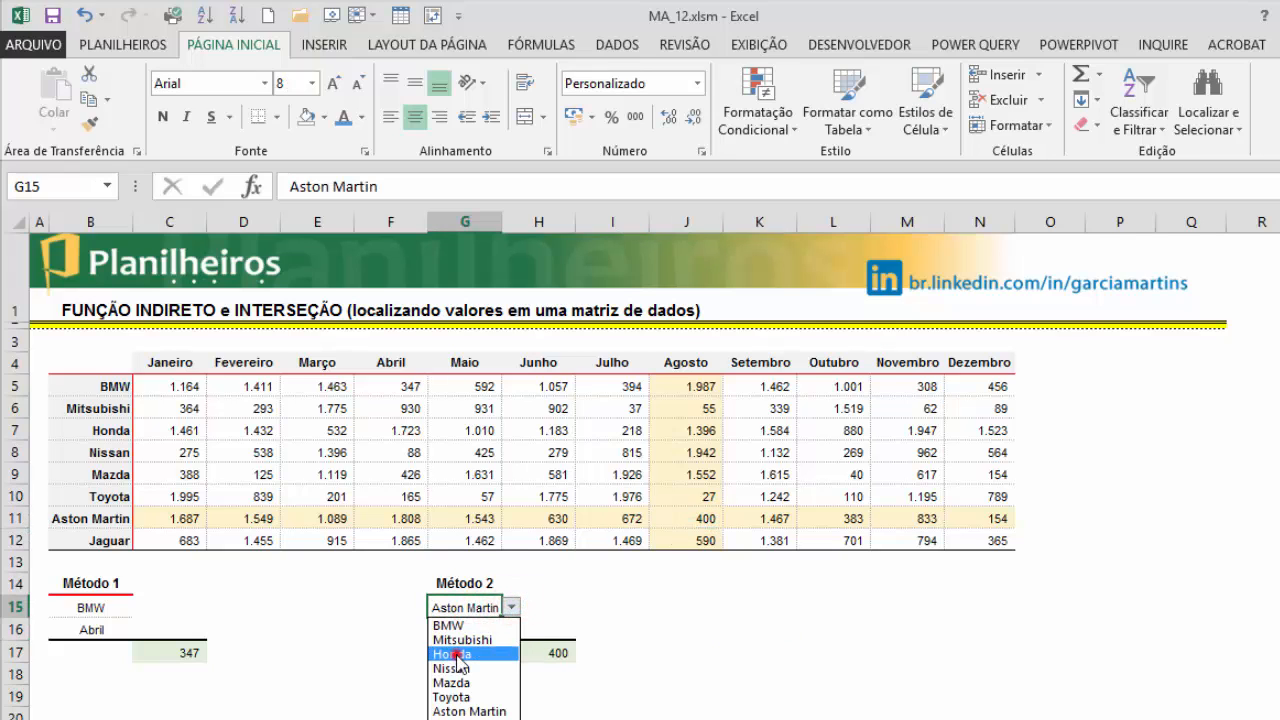
pyautogui.click(452, 654)
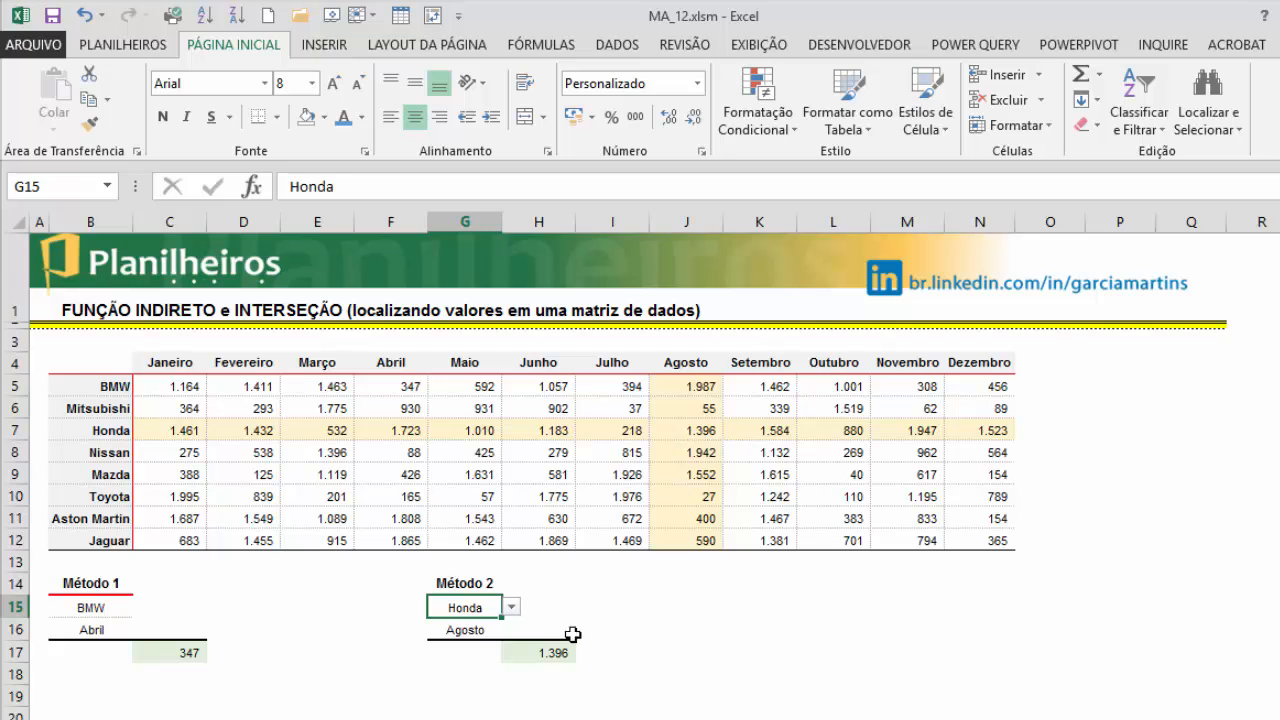
pyautogui.click(478, 631)
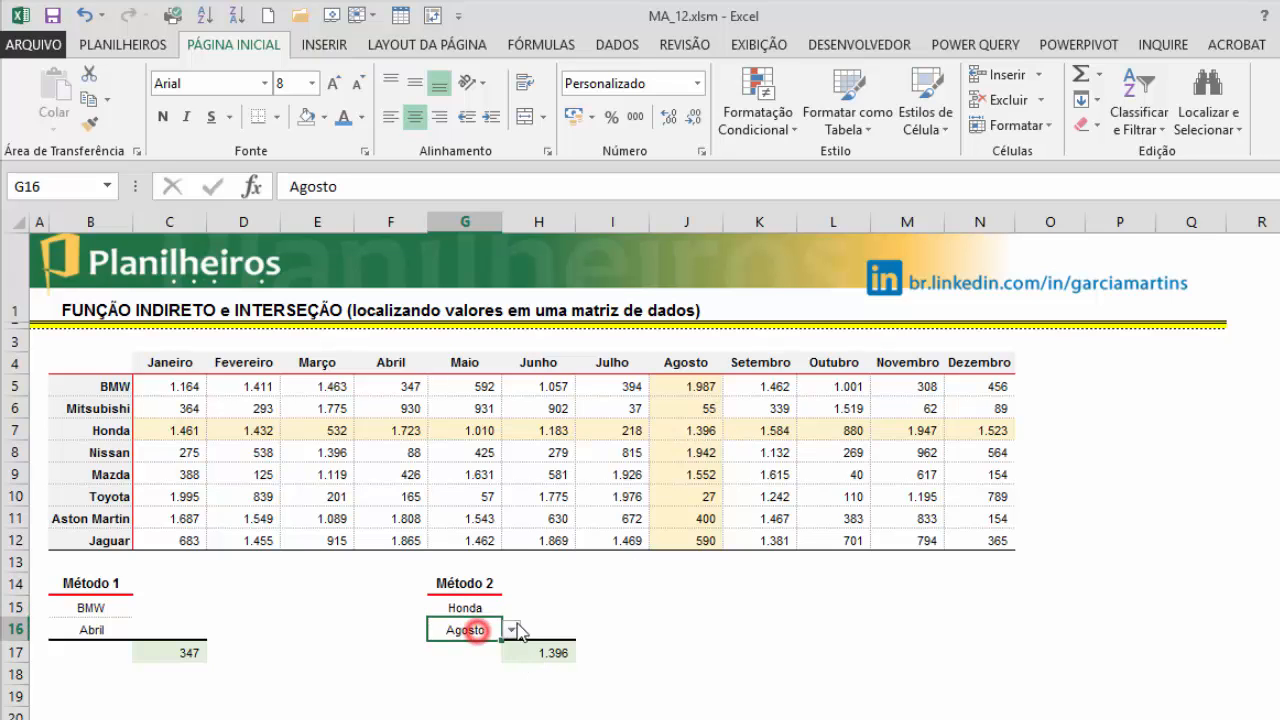
pyautogui.click(511, 630)
pyautogui.click(457, 714)
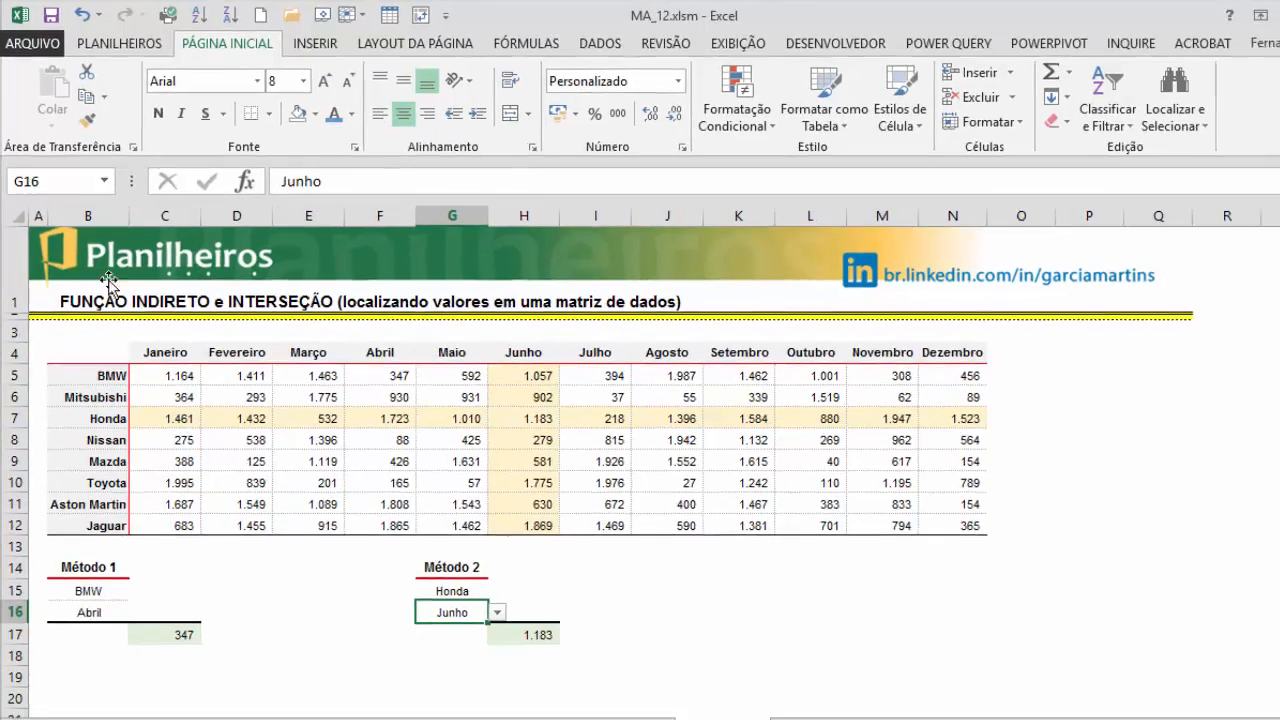
# Step: Review the Exercício_1 sheet and the three sellers' sales sheets, ending on the Exercício_2 matrix
pyautogui.click(143, 684)
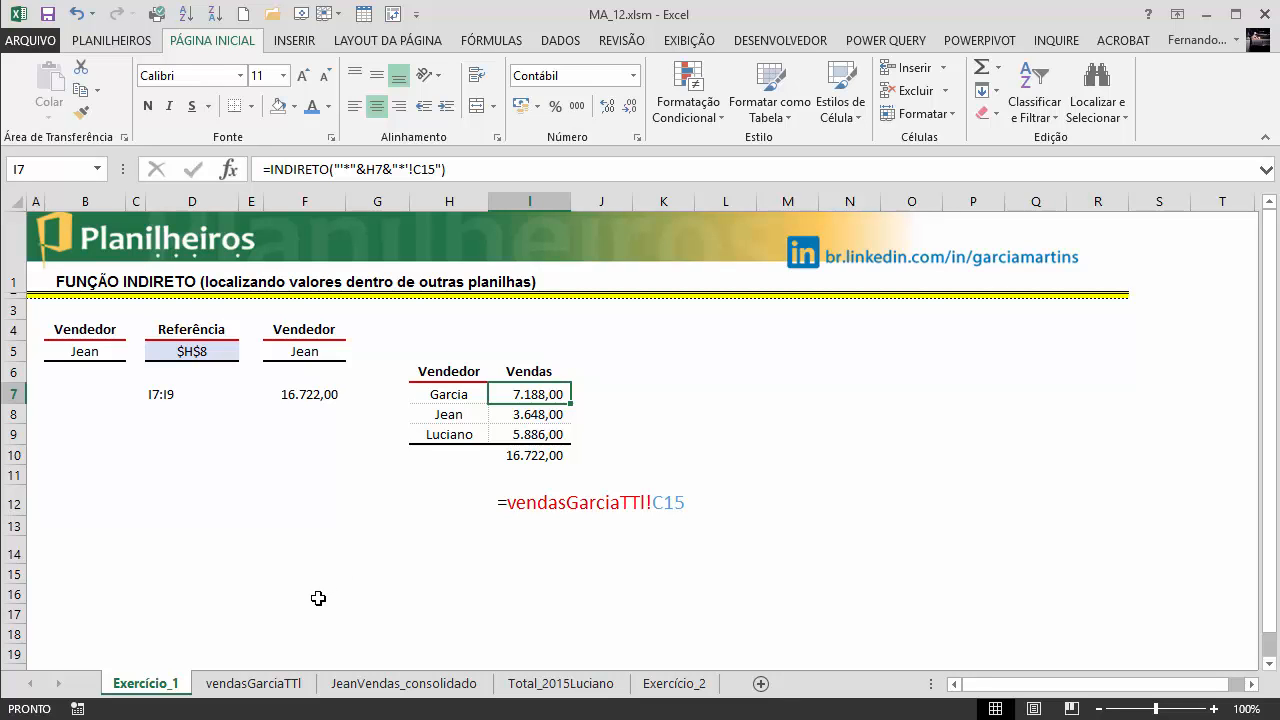
pyautogui.click(254, 684)
pyautogui.click(365, 684)
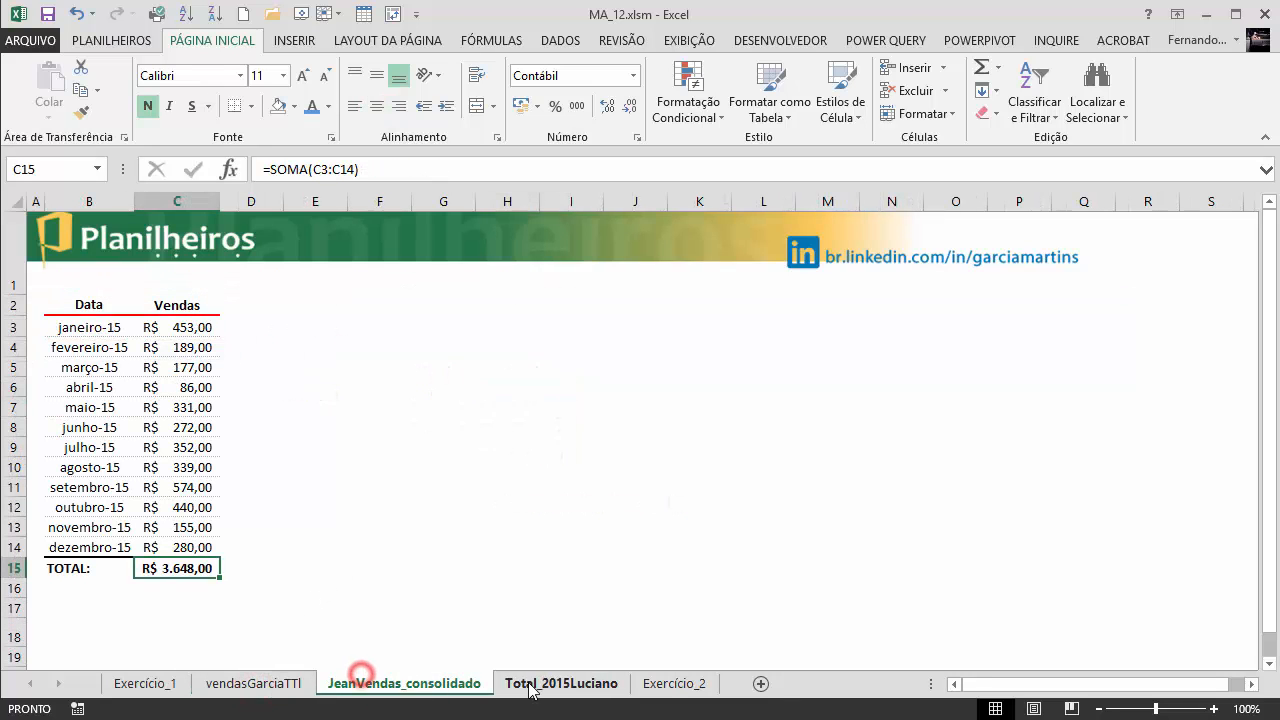
pyautogui.click(525, 683)
pyautogui.click(665, 686)
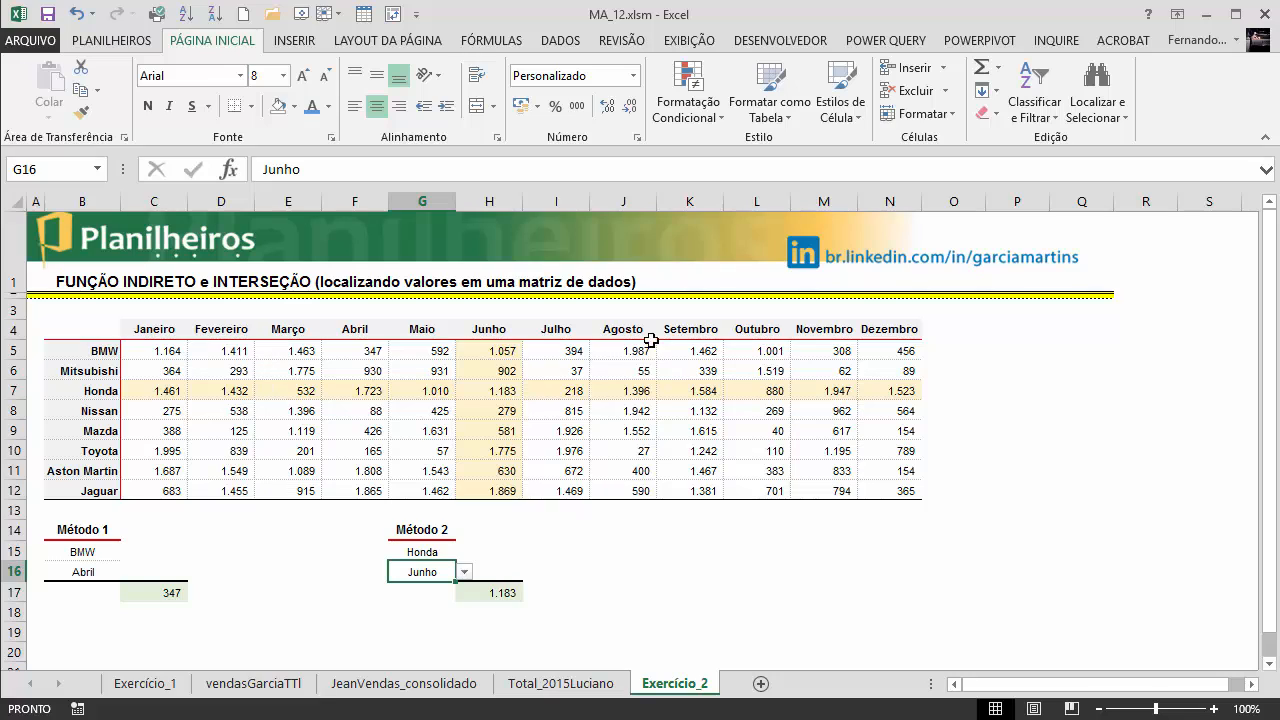
# Step: Check the month and brand lists of Método 2, reselect Honda in G15, and change the brand to Aston Martin
pyautogui.click(464, 572)
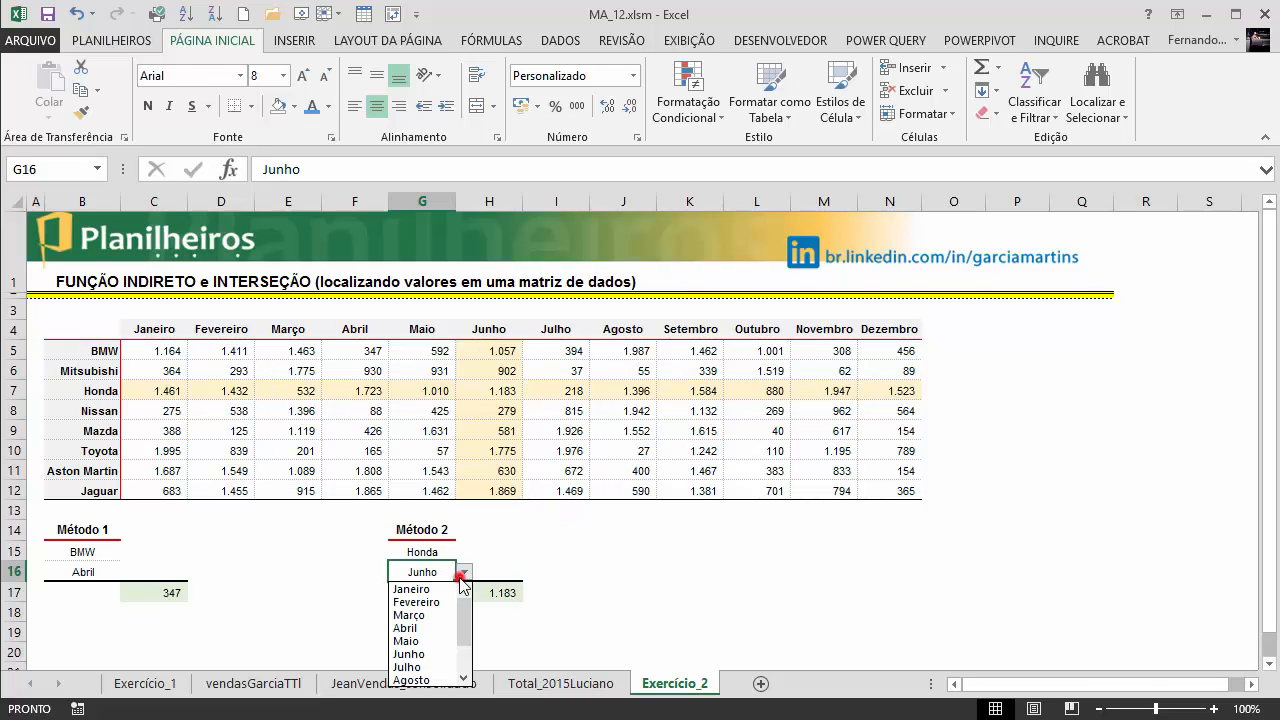
pyautogui.click(442, 553)
pyautogui.click(464, 552)
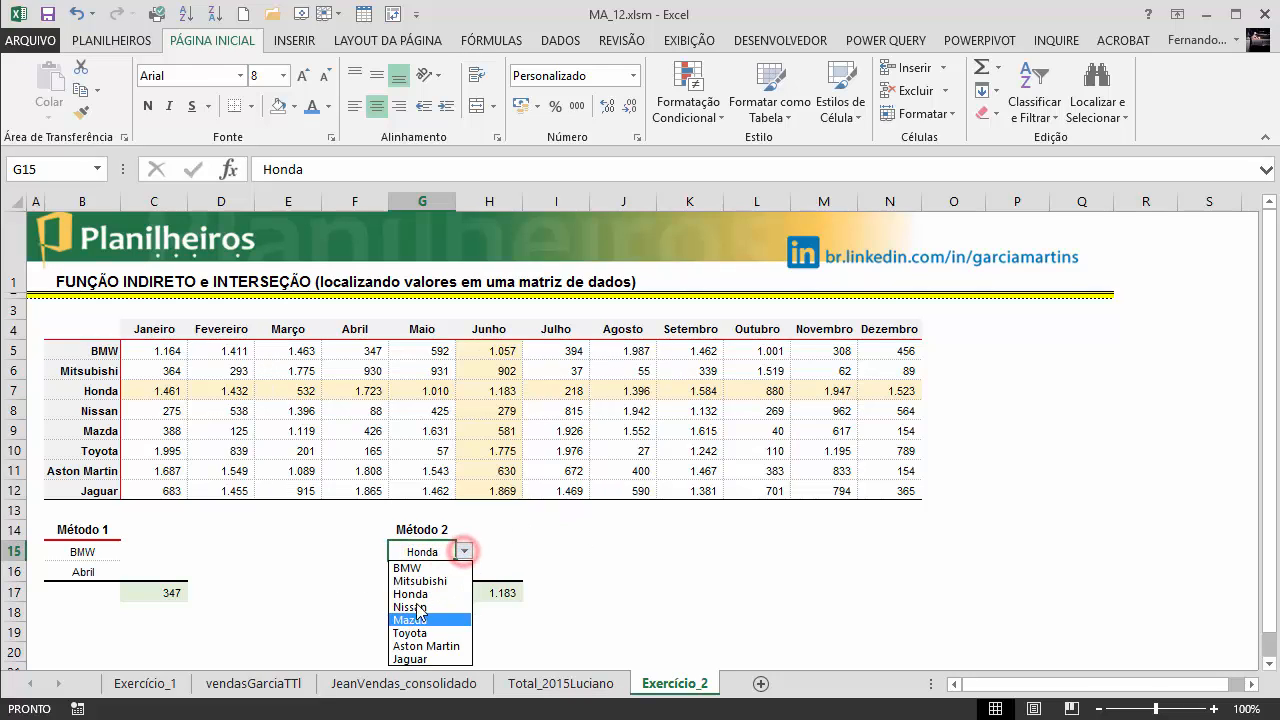
pyautogui.click(420, 596)
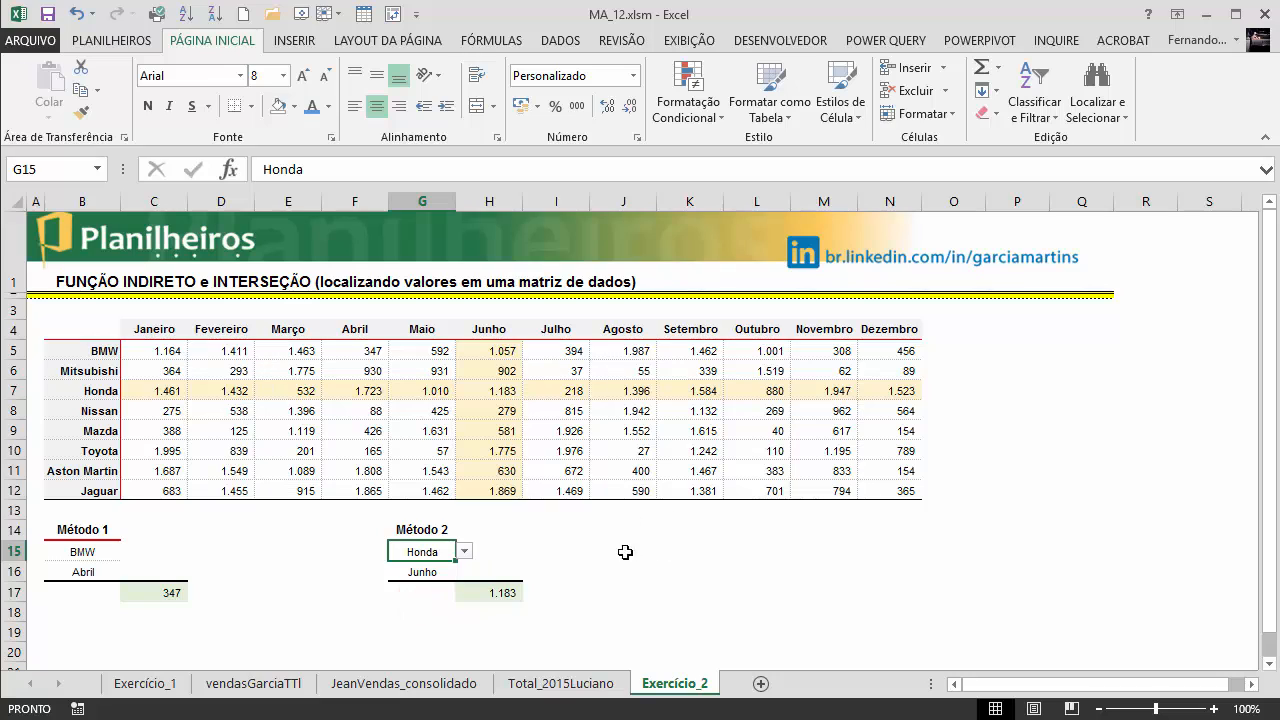
pyautogui.click(464, 551)
pyautogui.click(413, 647)
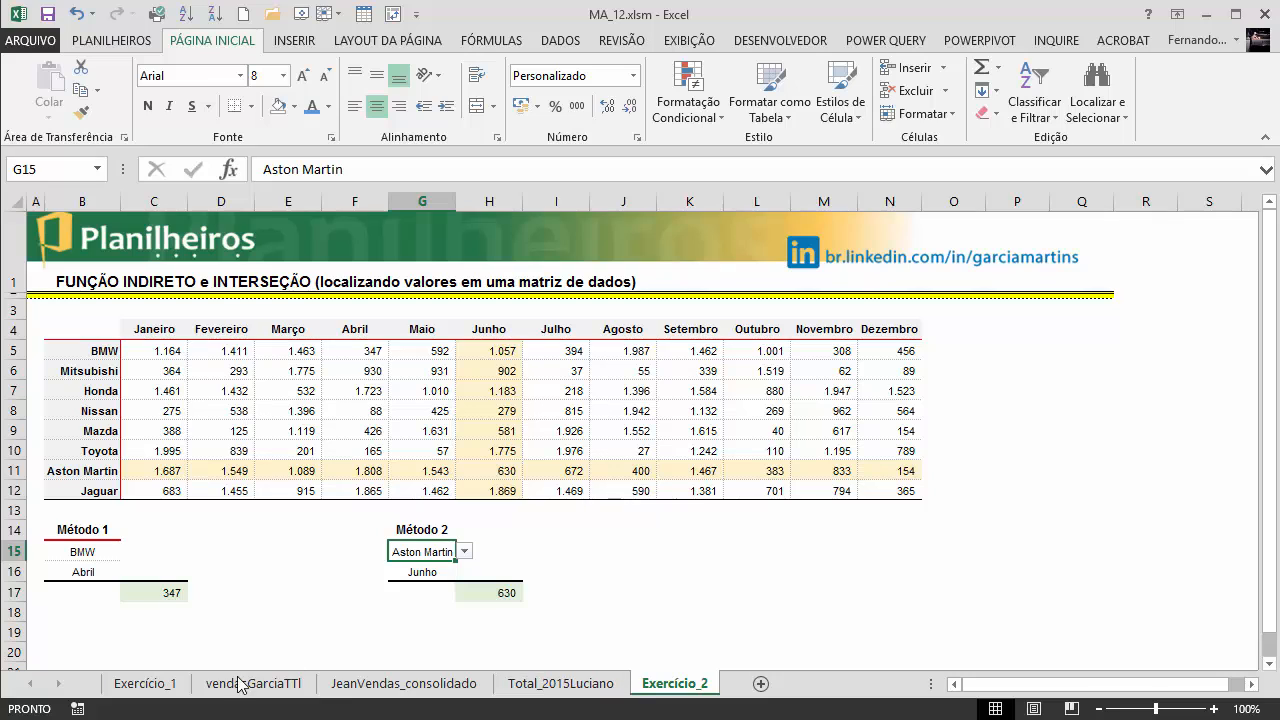
# Step: Return to the Exercício_1 sheet and display the Planilheiros profile and social media commands
pyautogui.click(175, 685)
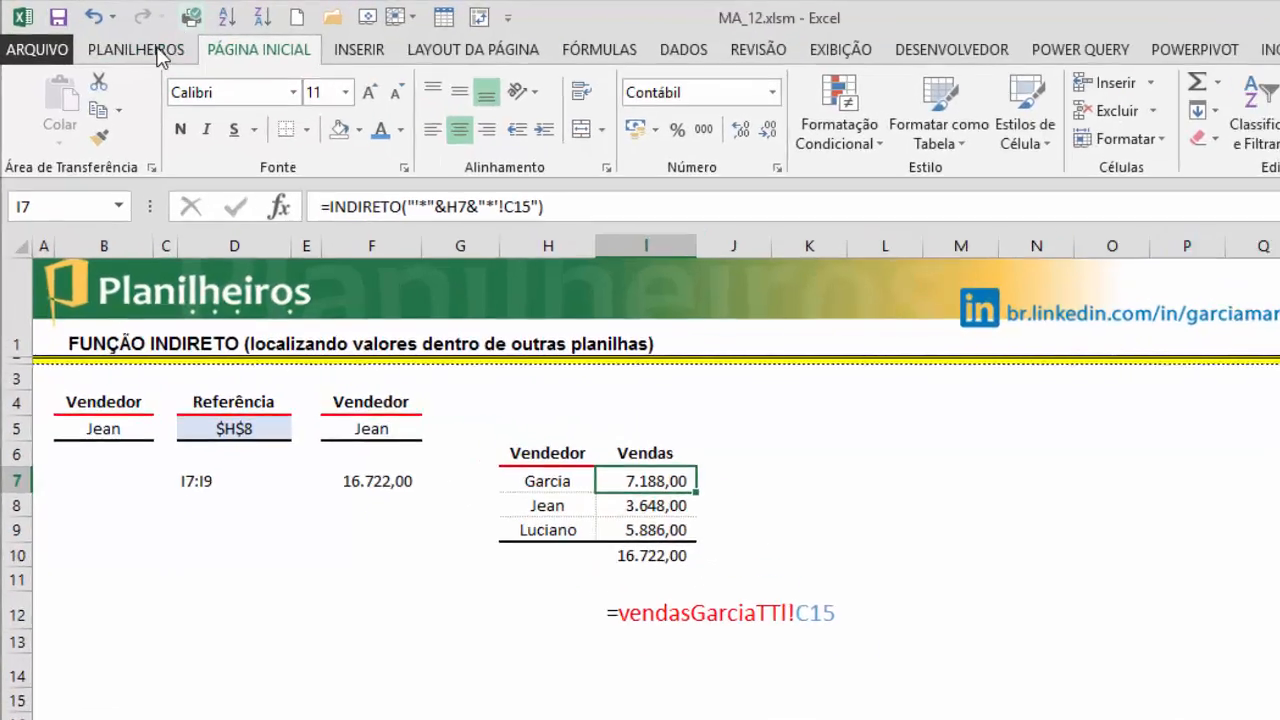
pyautogui.click(113, 41)
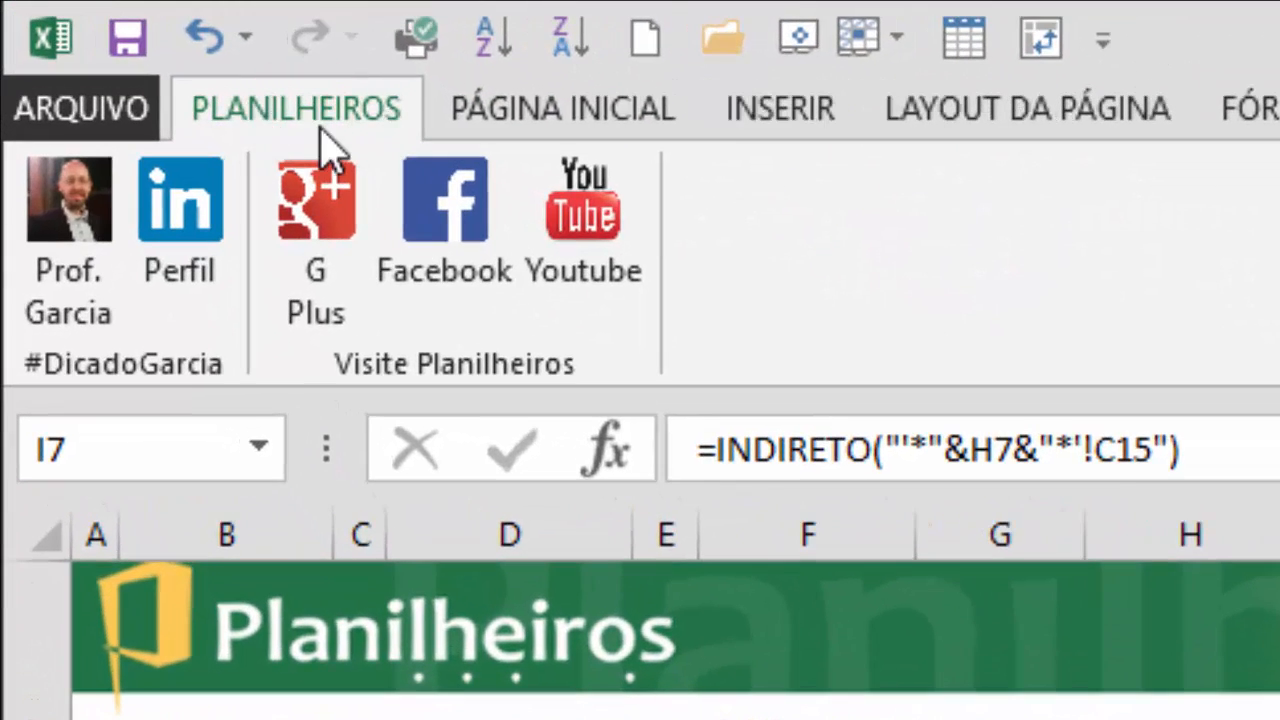